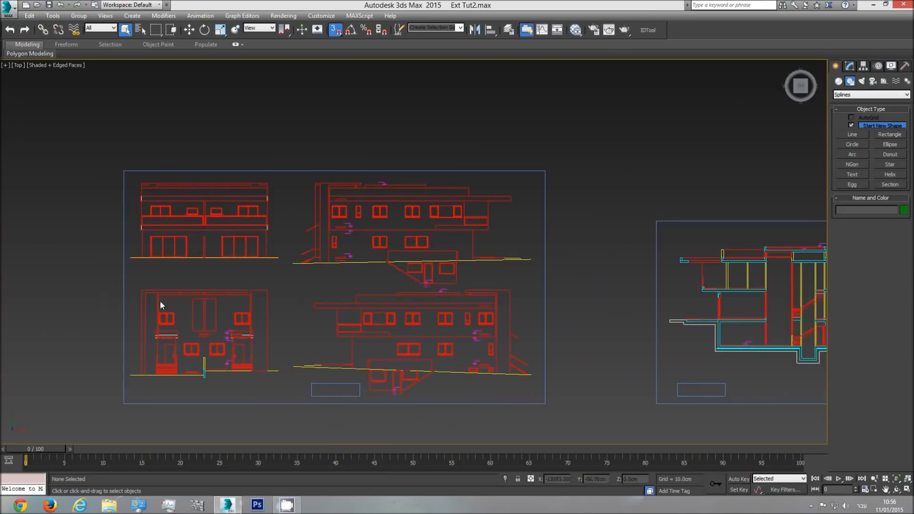
# Survey the imported elevation, section and floor plan drawings laid out side by side in the Top view
pyautogui.moveTo(524, 360); pyautogui.dragTo(304, 353, button='middle')
pyautogui.scroll(-3, 304, 353)
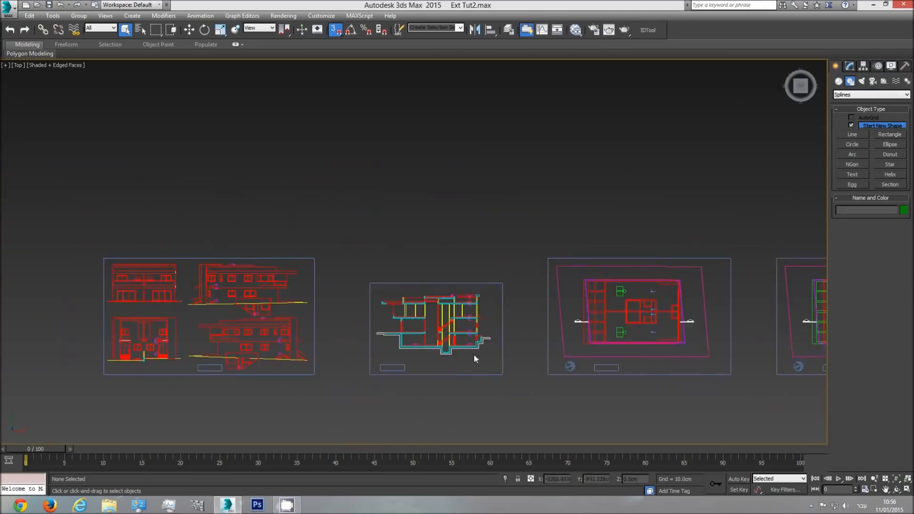
pyautogui.moveTo(596, 356); pyautogui.dragTo(296, 353, button='middle')
pyautogui.scroll(-2, 297, 353)
pyautogui.moveTo(465, 351); pyautogui.dragTo(376, 349, button='middle')
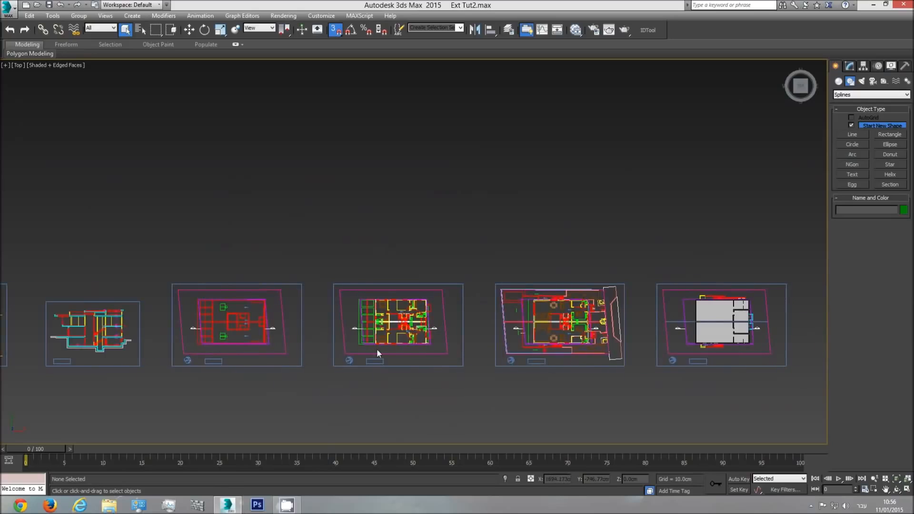
pyautogui.moveTo(557, 335); pyautogui.dragTo(469, 333, button='middle')
pyautogui.scroll(2, 538, 339)
pyautogui.scroll(2, 464, 332)
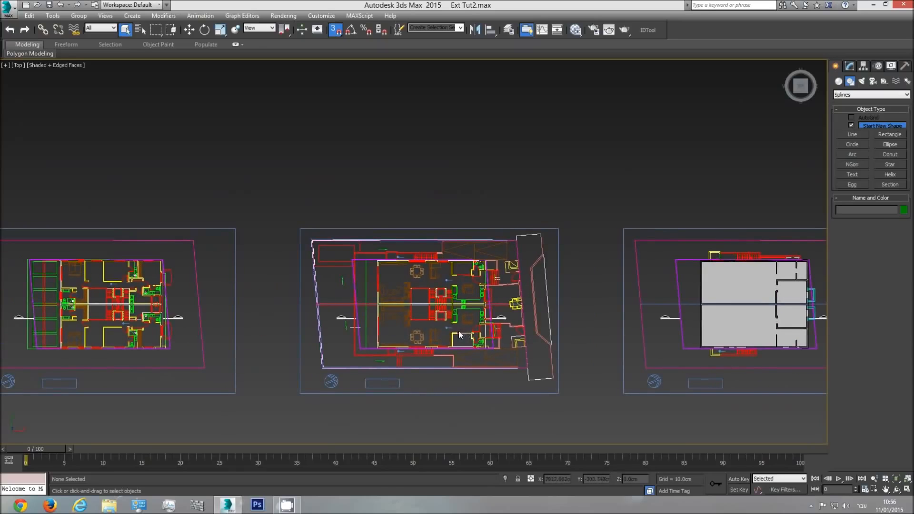
pyautogui.moveTo(541, 355); pyautogui.dragTo(474, 354, button='middle')
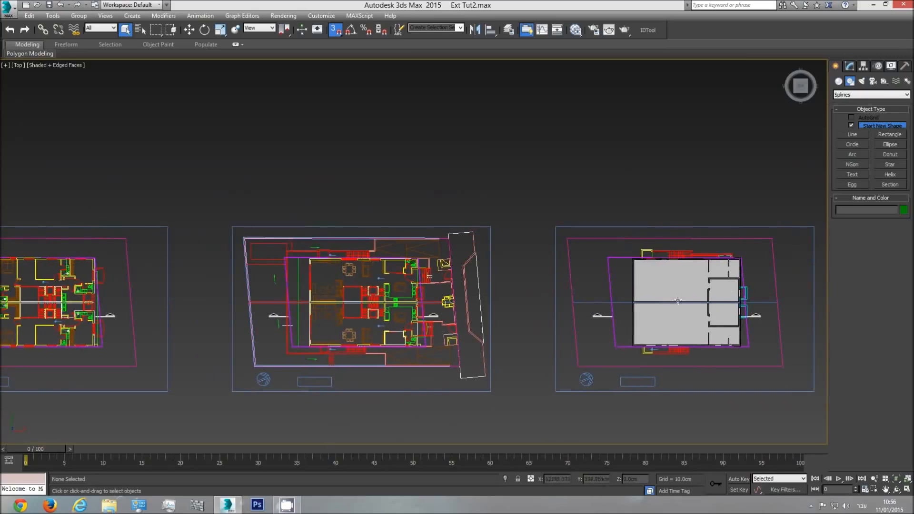
# Examine the already modelled storey and its neighbouring floor plan from an angle in the Perspective view
pyautogui.moveTo(677, 302); pyautogui.dragTo(650, 298, button='middle')
pyautogui.press('p')
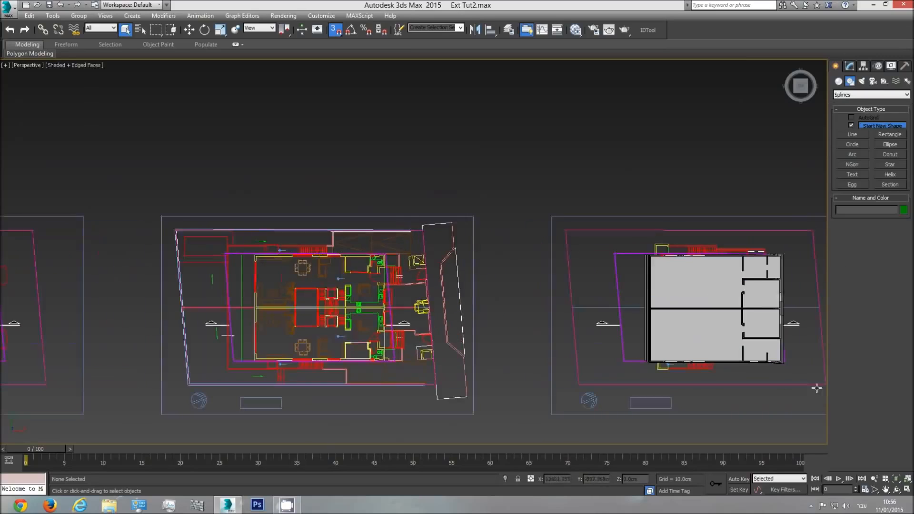
pyautogui.click(897, 477)
pyautogui.click(897, 490)
pyautogui.moveTo(645, 361); pyautogui.dragTo(446, 167)
pyautogui.moveTo(587, 214); pyautogui.dragTo(365, 276, button='middle')
pyautogui.scroll(5, 313, 275)
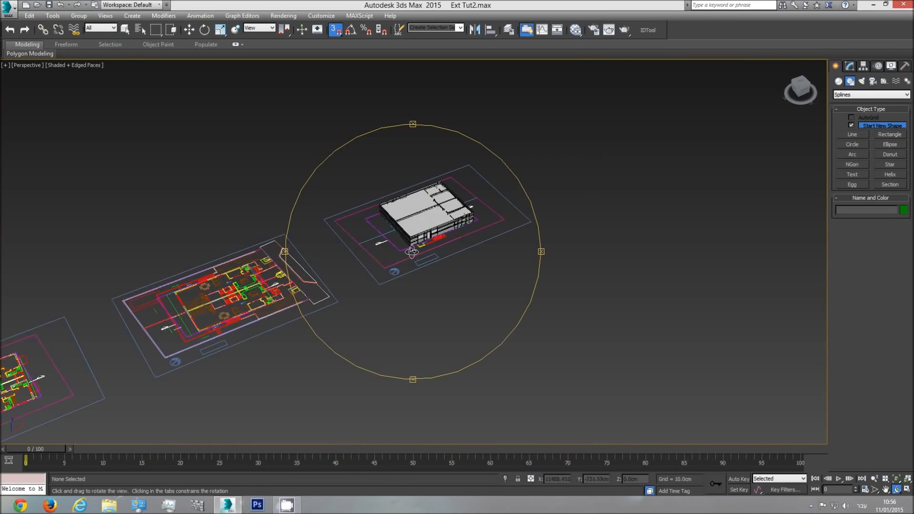
pyautogui.scroll(4, 412, 252)
pyautogui.moveTo(411, 250)
pyautogui.mouseDown(button='middle')
pyautogui.moveTo(409, 308)
pyautogui.moveTo(405, 249)
pyautogui.mouseUp(button='middle')
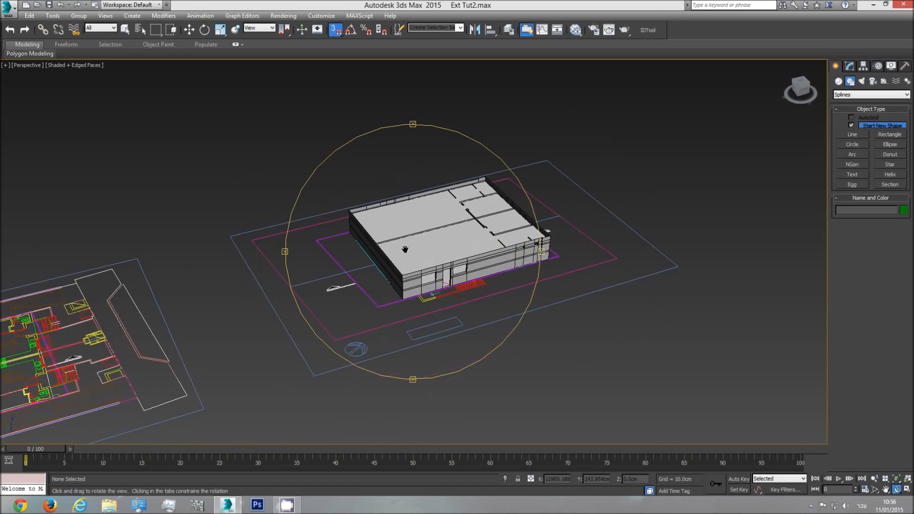
pyautogui.scroll(4, 452, 269)
pyautogui.scroll(-4, 451, 269)
pyautogui.moveTo(450, 269)
pyautogui.mouseDown(button='middle')
pyautogui.moveTo(533, 269)
pyautogui.moveTo(454, 272)
pyautogui.mouseUp(button='middle')
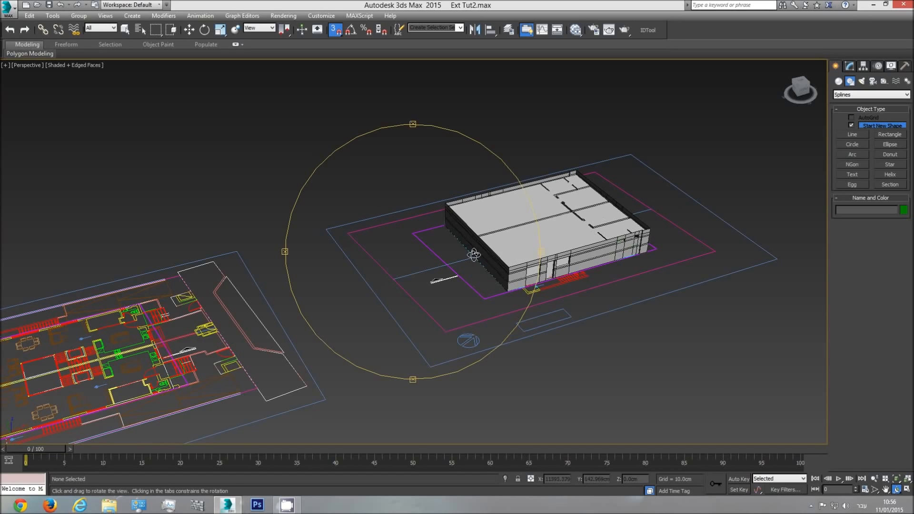
pyautogui.moveTo(455, 256); pyautogui.dragTo(325, 327)
pyautogui.moveTo(388, 316); pyautogui.dragTo(244, 326)
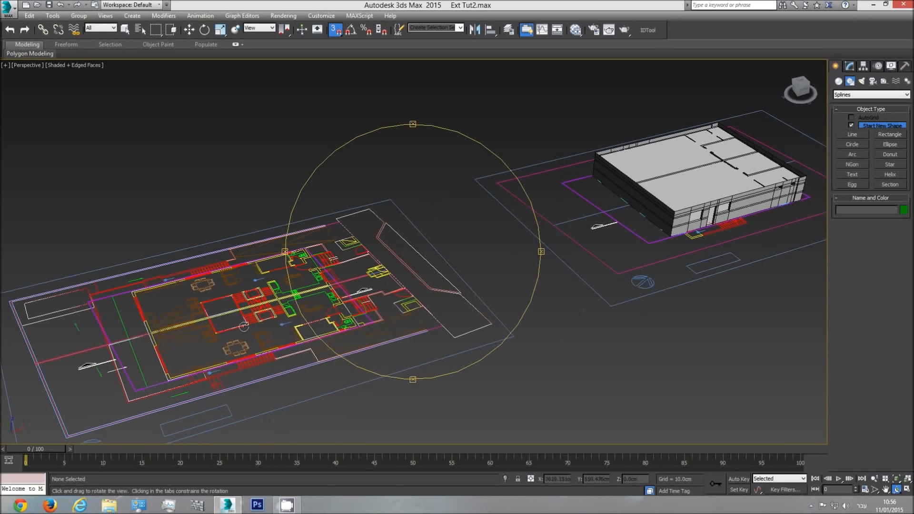
# Return to the Top view and check which snap types are enabled in the Grid and Snap Settings
pyautogui.press('t')
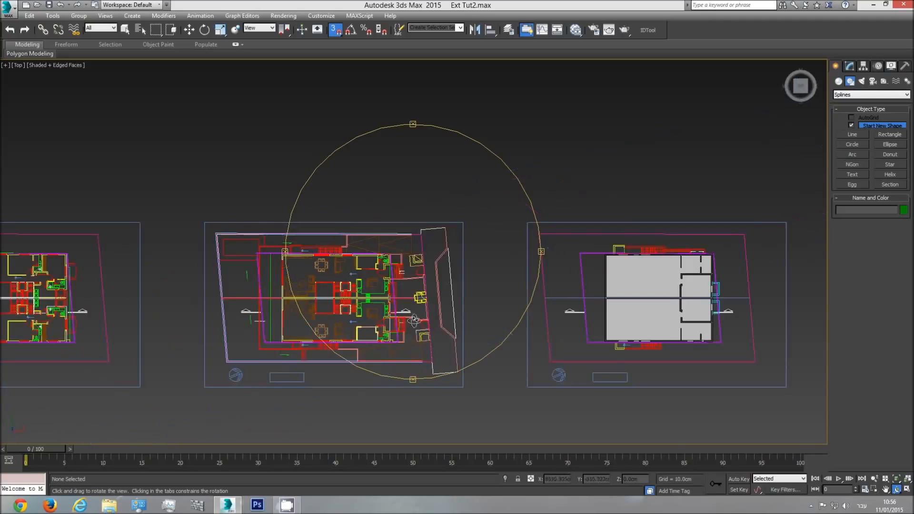
pyautogui.rightClick(336, 31)
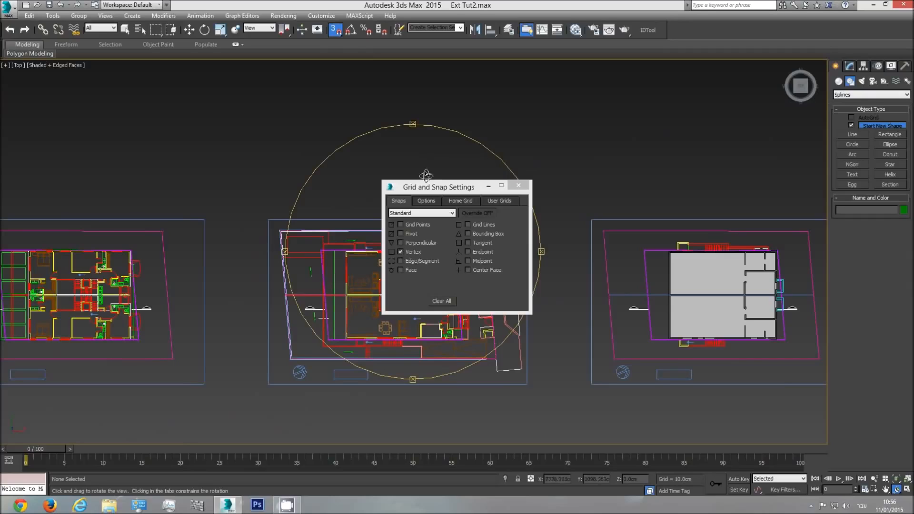
pyautogui.click(518, 186)
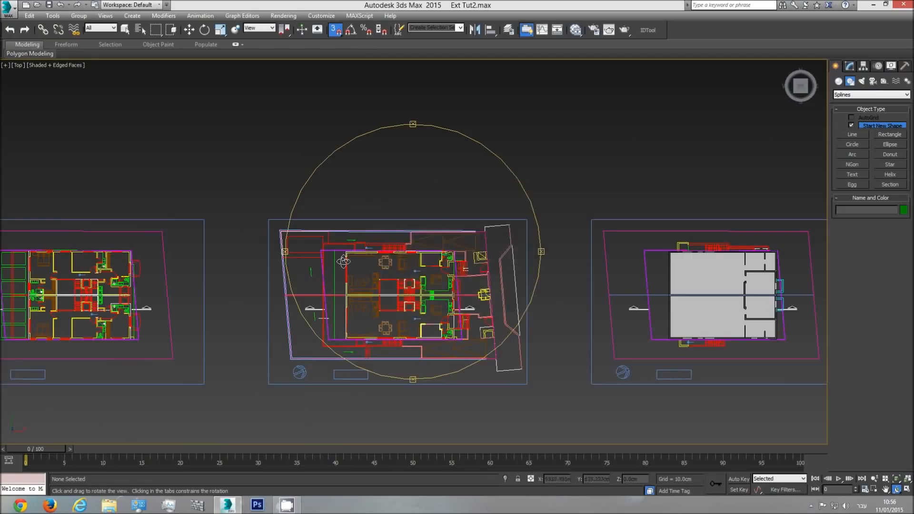
# Start a Line at the floor plan's upper-left outer wall corner and trace down the left wall past the first window opening
pyautogui.scroll(5, 373, 237)
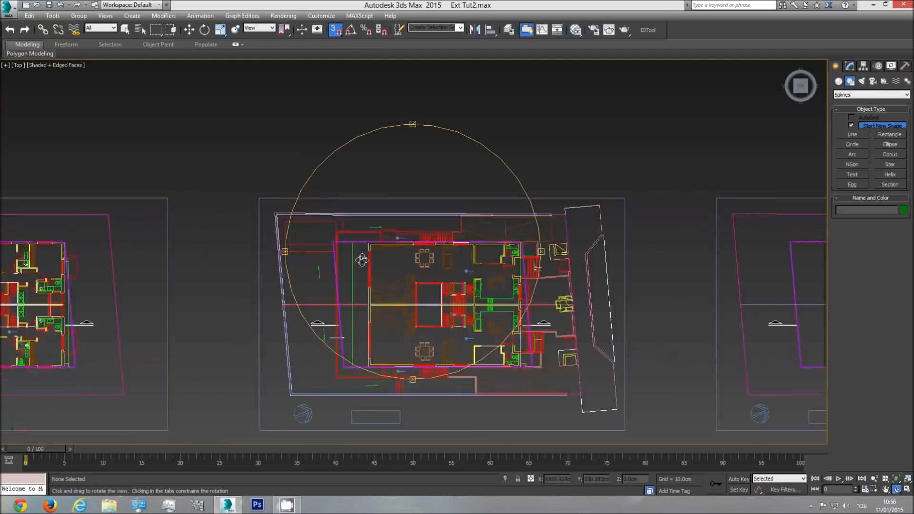
pyautogui.click(857, 136)
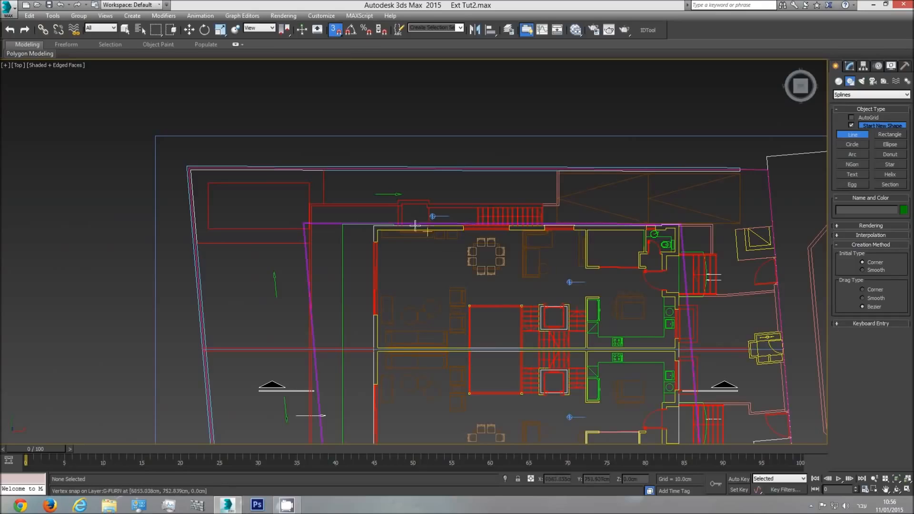
pyautogui.scroll(5, 371, 227)
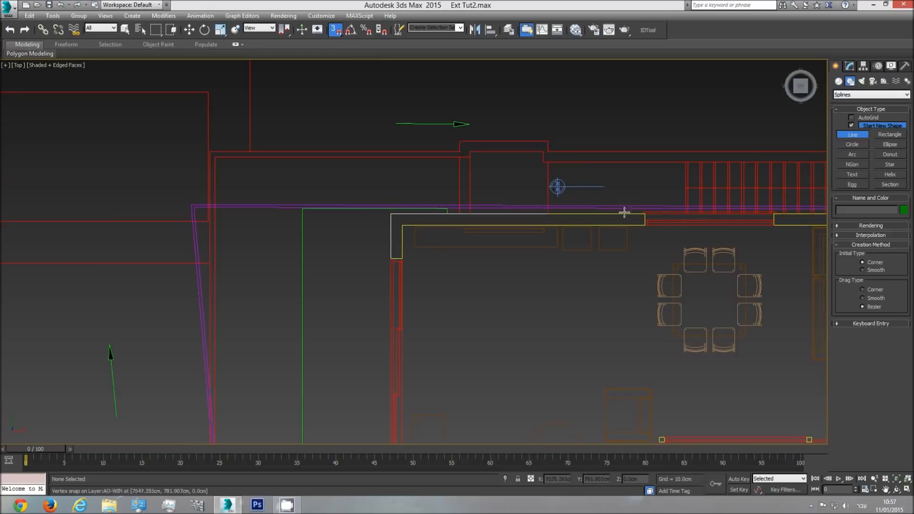
pyautogui.click(390, 214)
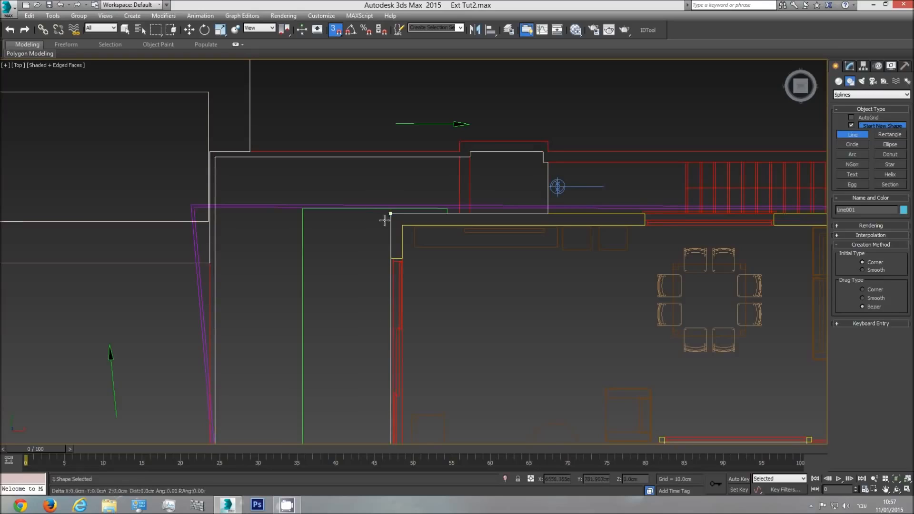
pyautogui.click(390, 258)
pyautogui.moveTo(382, 314); pyautogui.dragTo(364, 155, button='middle')
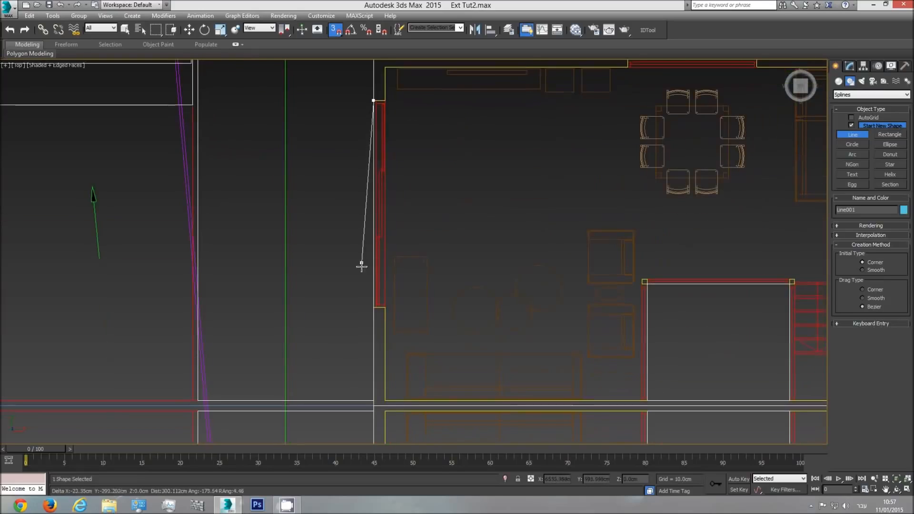
pyautogui.click(373, 307)
# Continue the line down the left exterior wall, with vertices at the second window's edges, to the lower-left outer corner
pyautogui.moveTo(364, 335); pyautogui.dragTo(351, 152, button='middle')
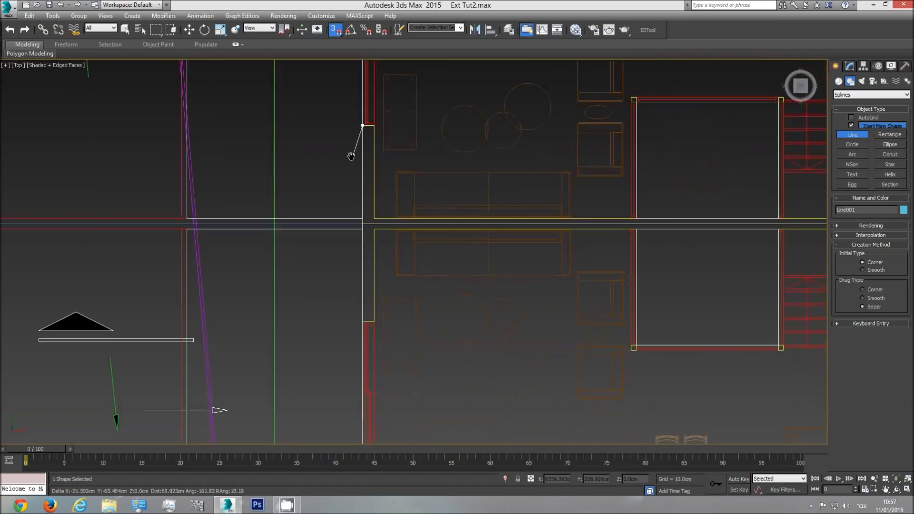
pyautogui.click(362, 321)
pyautogui.moveTo(341, 352); pyautogui.dragTo(326, 131, button='middle')
pyautogui.click(344, 314)
pyautogui.click(344, 358)
# Continue the line along the lower exterior wall, placing vertices at each window opening's edges as far as the bathroom window
pyautogui.scroll(3, 618, 355)
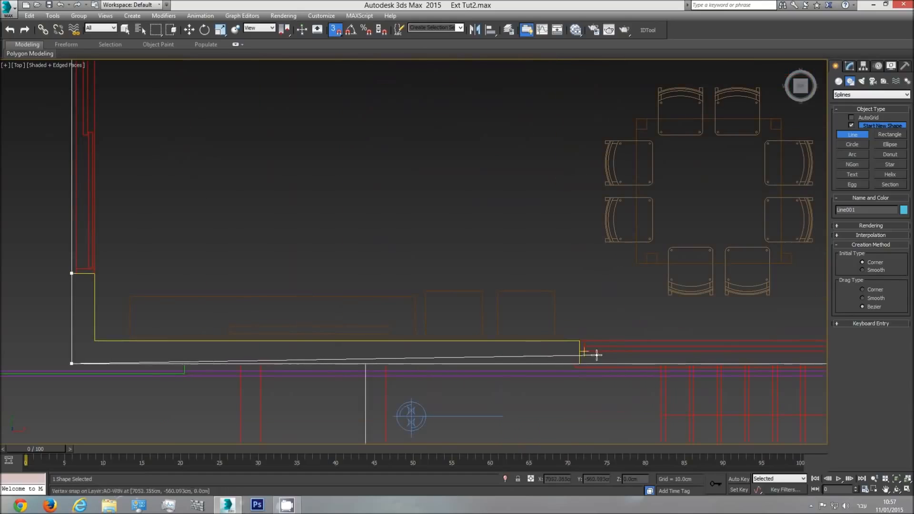
pyautogui.click(579, 364)
pyautogui.moveTo(742, 358); pyautogui.dragTo(358, 309, button='middle')
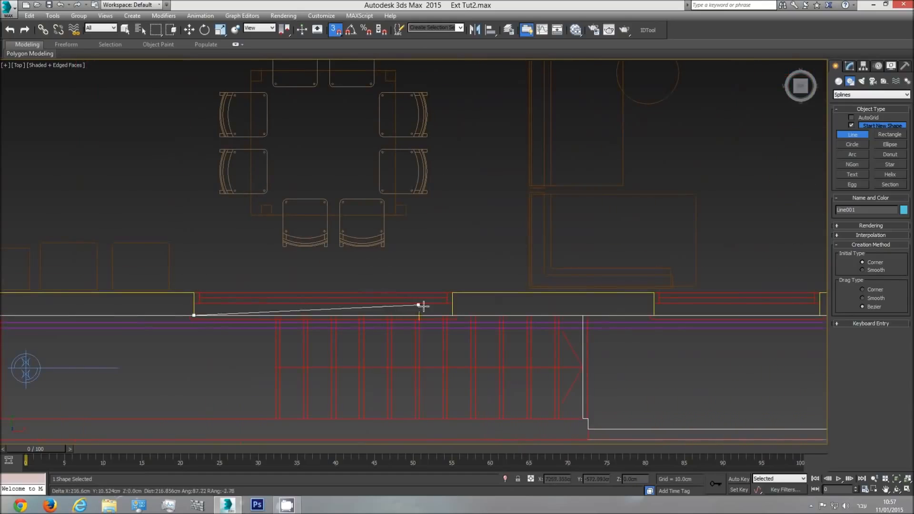
pyautogui.click(452, 313)
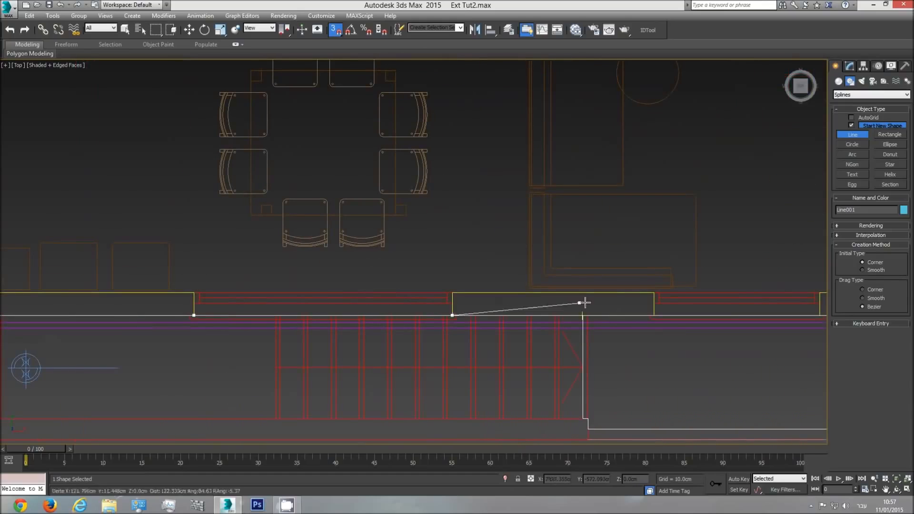
pyautogui.click(653, 313)
pyautogui.moveTo(684, 312); pyautogui.dragTo(371, 289, button='middle')
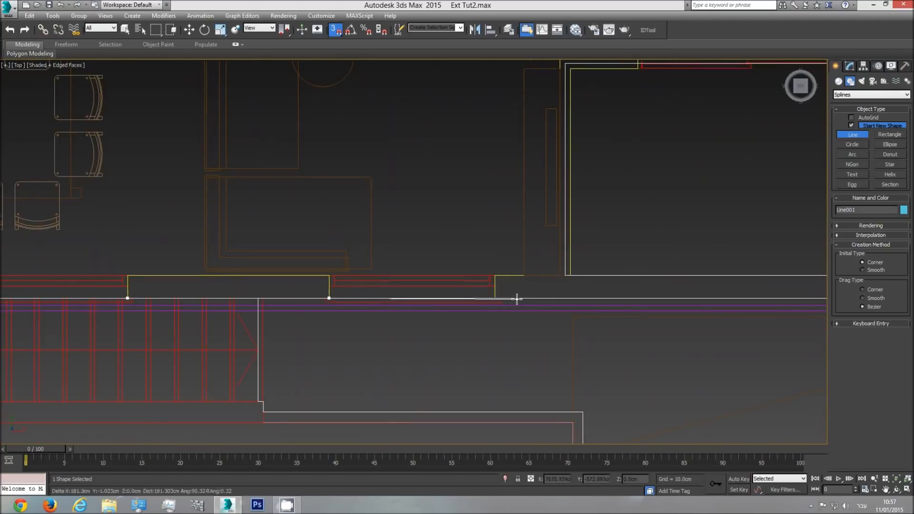
pyautogui.moveTo(676, 298); pyautogui.dragTo(325, 295, button='middle')
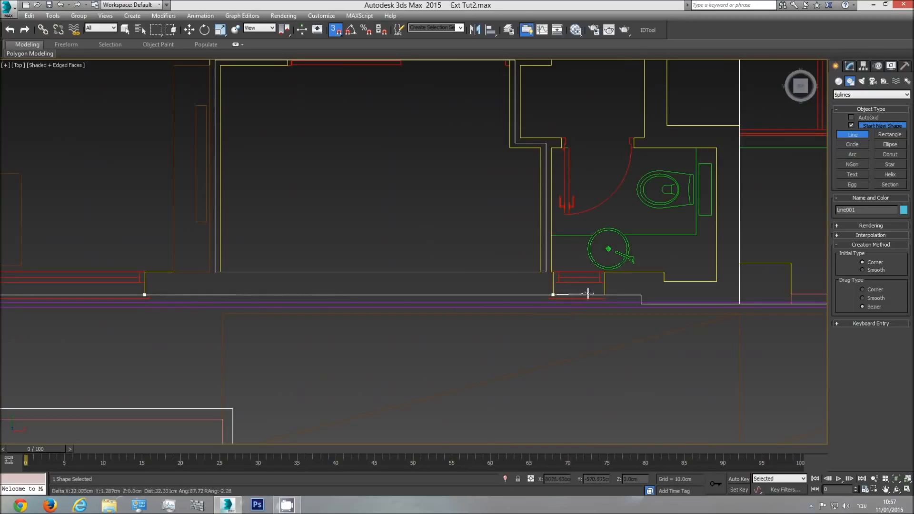
# Trace the wall step beside the lower bathroom and the projecting wall stub at the plan's lower-right corner
pyautogui.click(640, 304)
pyautogui.moveTo(776, 313); pyautogui.dragTo(508, 303, button='middle')
pyautogui.click(505, 304)
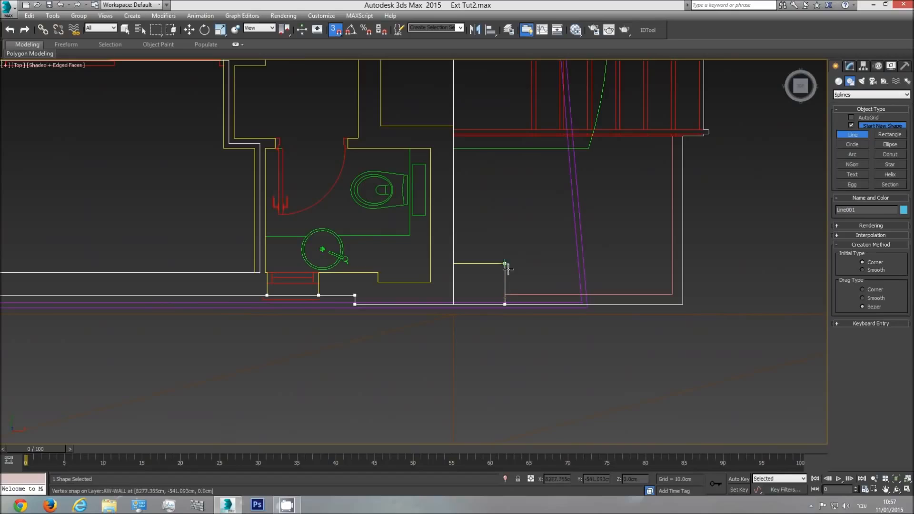
pyautogui.click(505, 263)
pyautogui.click(454, 263)
# Trace the lower entrance recess on the plan's right side, following its inner walls and the door opening
pyautogui.moveTo(470, 114); pyautogui.dragTo(476, 284, button='middle')
pyautogui.click(454, 294)
pyautogui.click(382, 294)
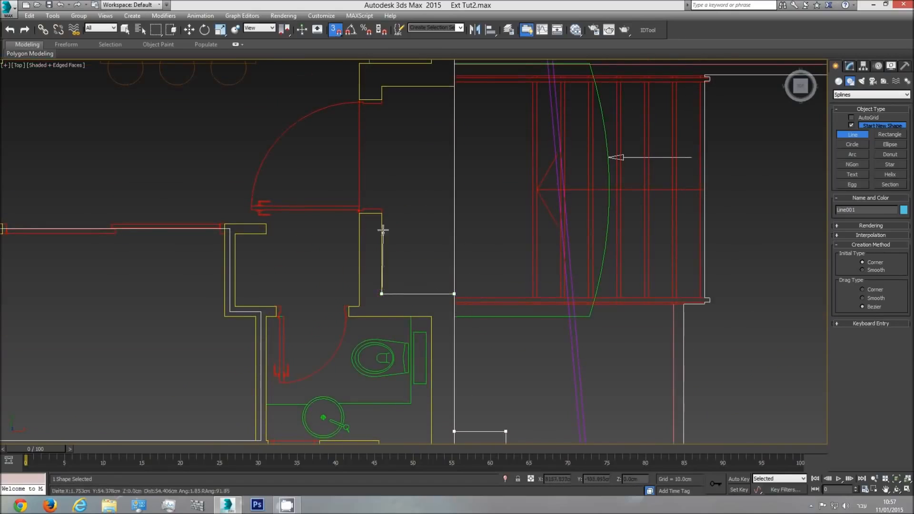
pyautogui.click(382, 214)
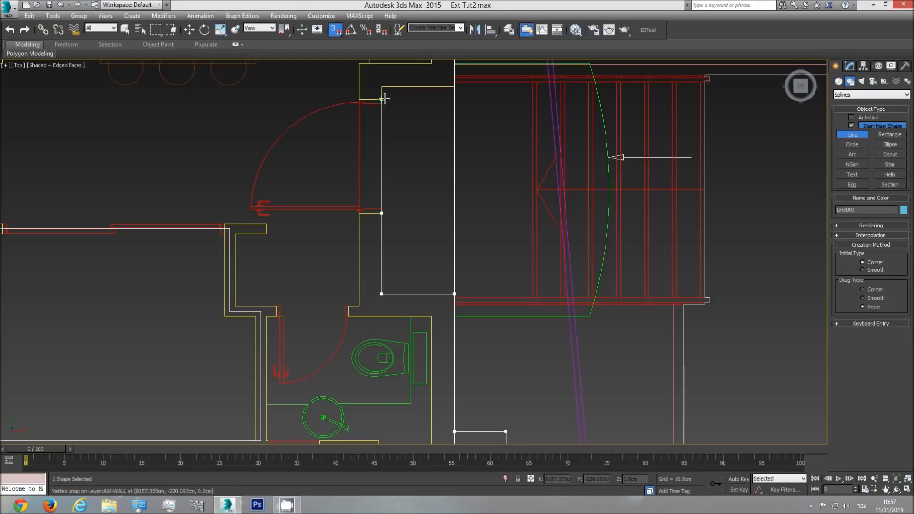
pyautogui.click(381, 86)
pyautogui.click(454, 86)
# Continue the line up the right exterior wall between the two entrances, placing vertices at the kitchen window edges
pyautogui.moveTo(454, 86); pyautogui.dragTo(445, 319, button='middle')
pyautogui.click(449, 240)
pyautogui.click(448, 86)
pyautogui.moveTo(448, 86); pyautogui.dragTo(451, 286, button='middle')
pyautogui.click(453, 164)
pyautogui.moveTo(454, 118); pyautogui.dragTo(451, 323, button='middle')
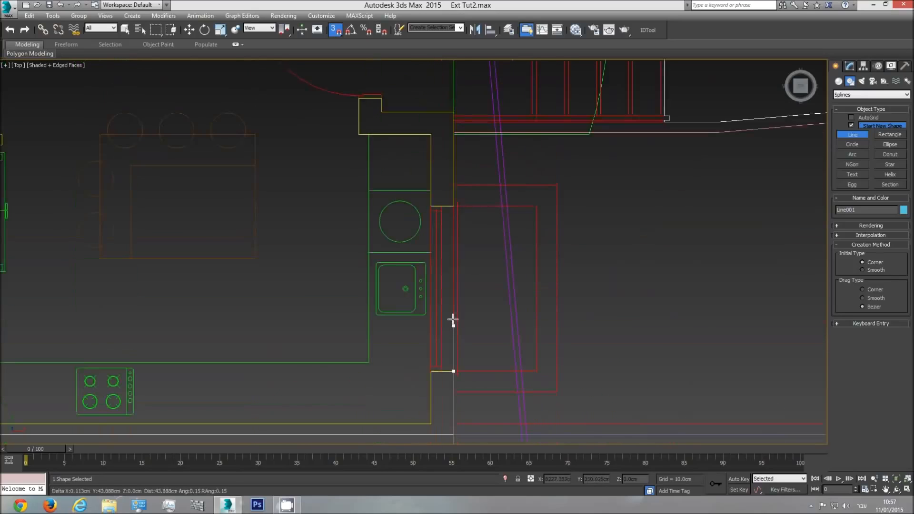
pyautogui.click(453, 206)
# Trace the upper entrance recess, following its inner walls and door opening back out to the right exterior wall
pyautogui.click(454, 111)
pyautogui.click(382, 98)
pyautogui.moveTo(385, 99); pyautogui.dragTo(408, 366, button='middle')
pyautogui.click(380, 256)
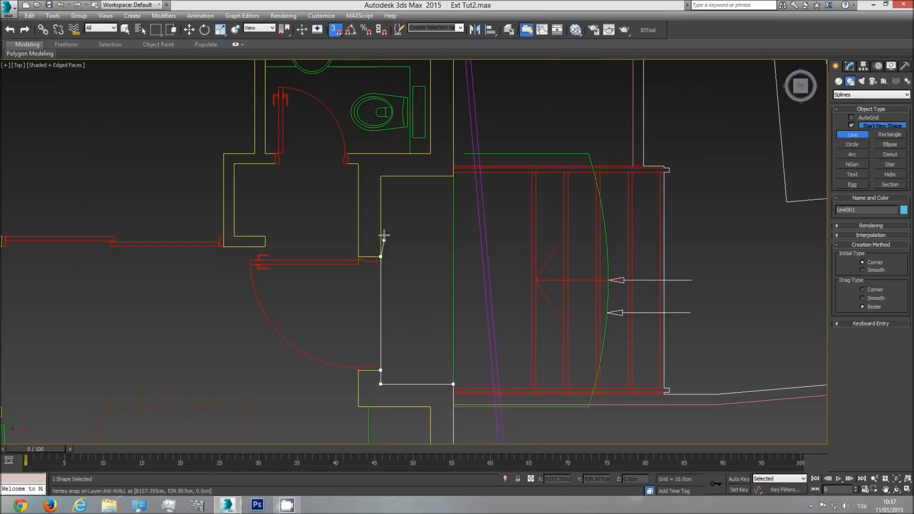
pyautogui.click(453, 176)
# Trace around the upper-right outer corner and the wall step to both edges of the upper bathroom window
pyautogui.moveTo(451, 131); pyautogui.dragTo(440, 308, button='middle')
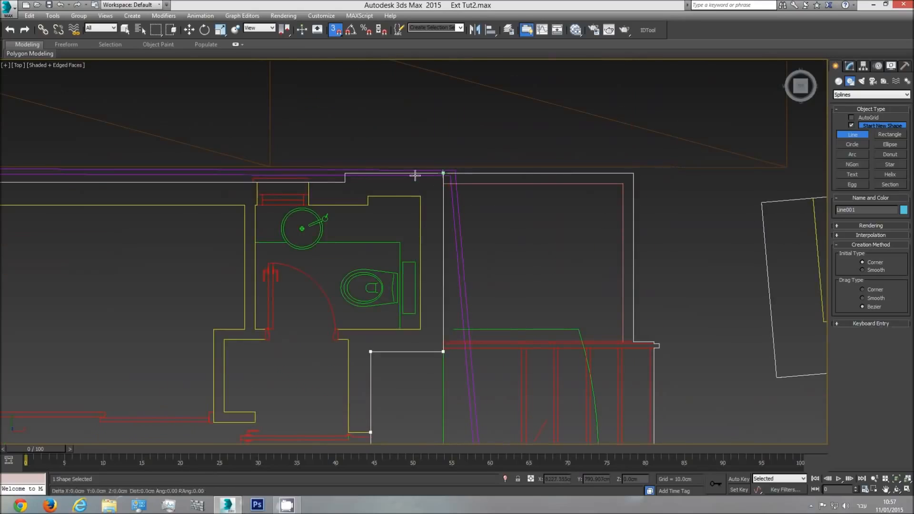
pyautogui.click(345, 181)
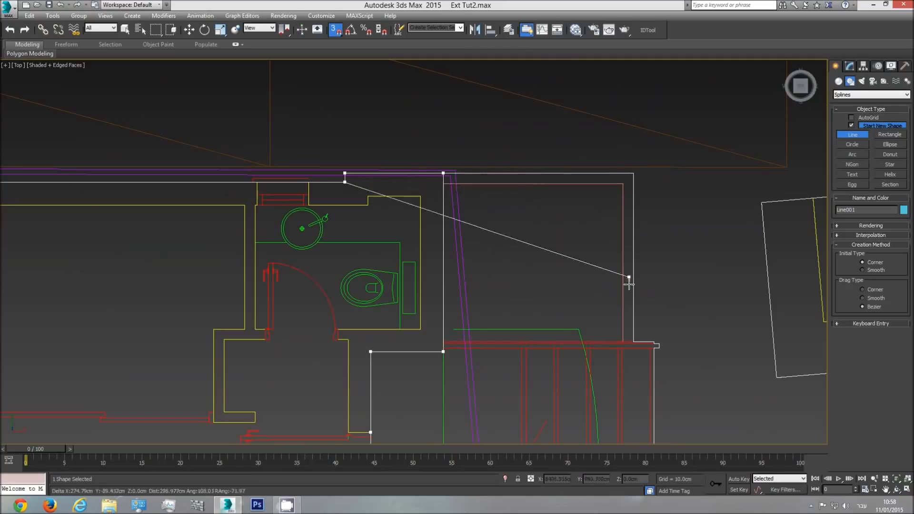
pyautogui.click(309, 182)
pyautogui.click(258, 183)
# Continue the line along the upper exterior wall, placing vertices at the edges of the two remaining window openings
pyautogui.moveTo(150, 208); pyautogui.dragTo(524, 212, button='middle')
pyautogui.click(265, 186)
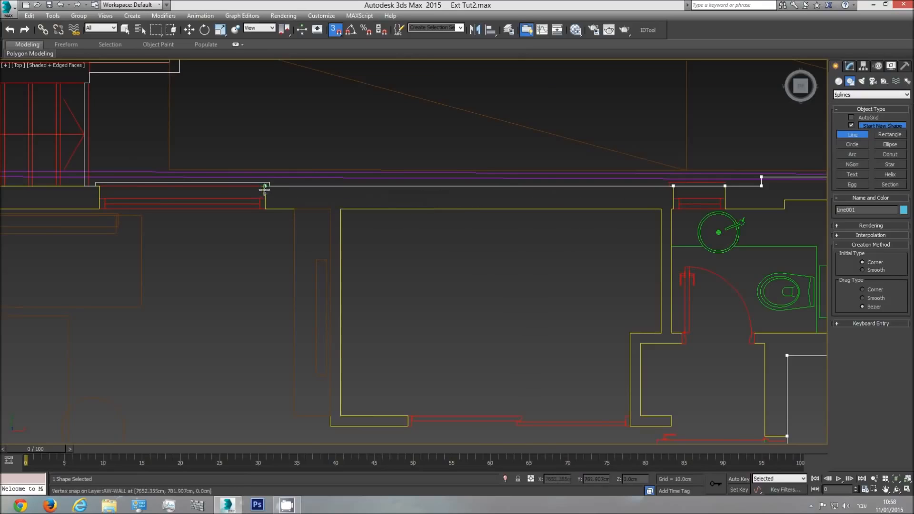
pyautogui.click(97, 201)
pyautogui.moveTo(85, 206); pyautogui.dragTo(649, 215, button='middle')
pyautogui.click(462, 195)
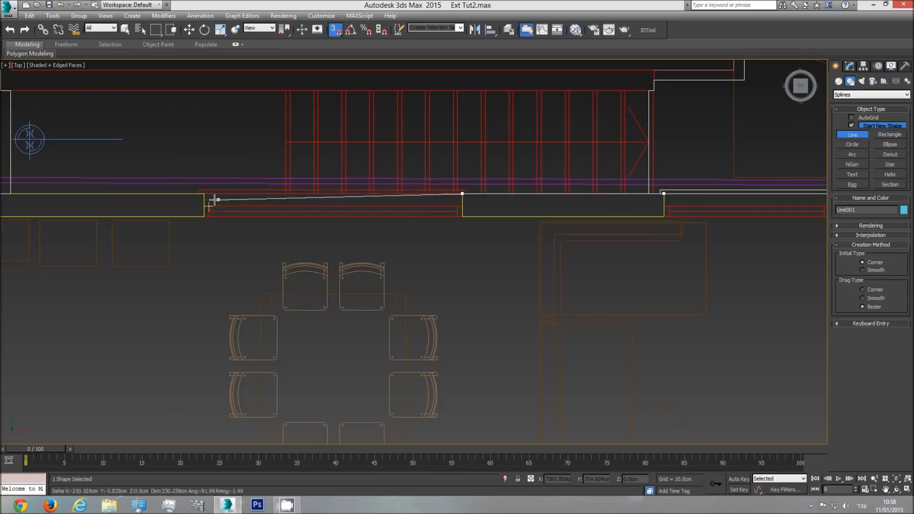
pyautogui.click(205, 194)
# Bring the line back to its starting vertex at the upper-left outer corner and close the spline
pyautogui.moveTo(204, 195); pyautogui.dragTo(473, 212, button='middle')
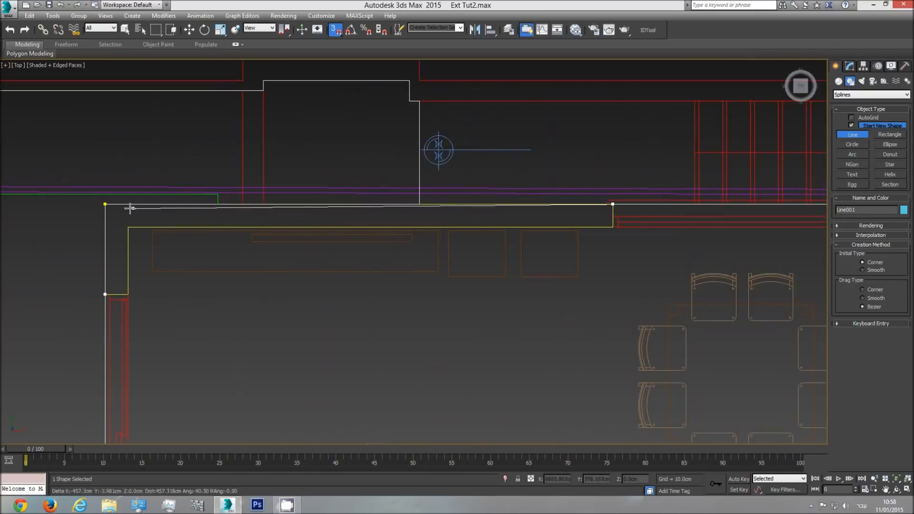
pyautogui.click(105, 205)
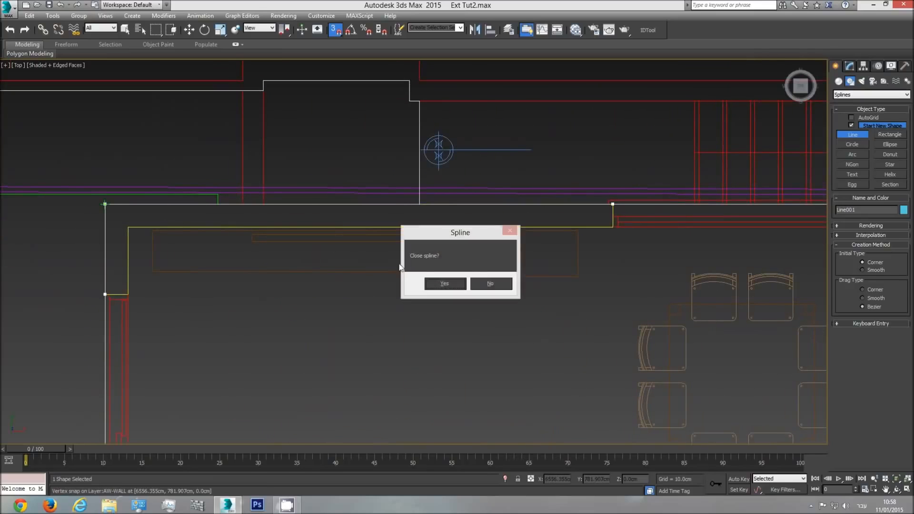
pyautogui.click(445, 284)
pyautogui.press('p')
pyautogui.scroll(-5, 283, 280)
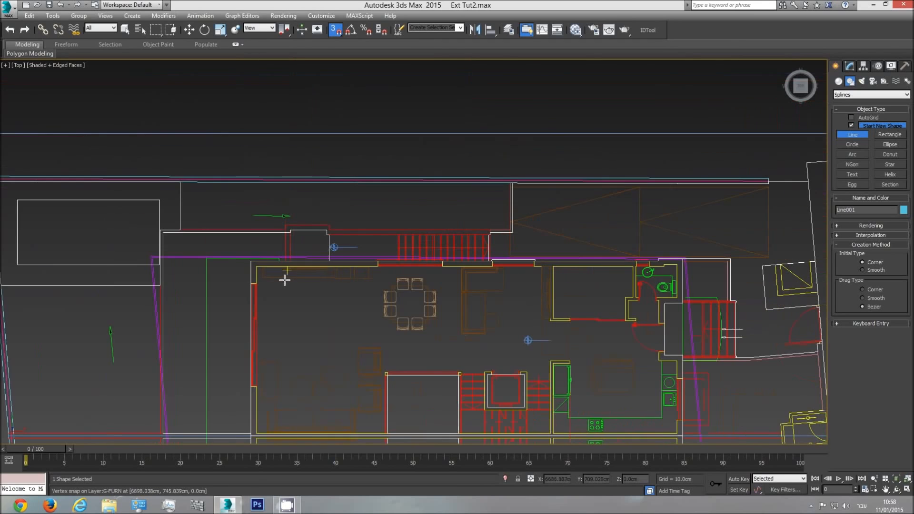
# Finish the line command and convert the closed outer-wall spline to an Editable Poly
pyautogui.scroll(1, 702, 372)
pyautogui.click(897, 489)
pyautogui.moveTo(431, 269); pyautogui.dragTo(446, 234)
pyautogui.moveTo(451, 286); pyautogui.dragTo(414, 245)
pyautogui.rightClick(452, 243)
pyautogui.rightClick(455, 241)
pyautogui.rightClick(475, 265)
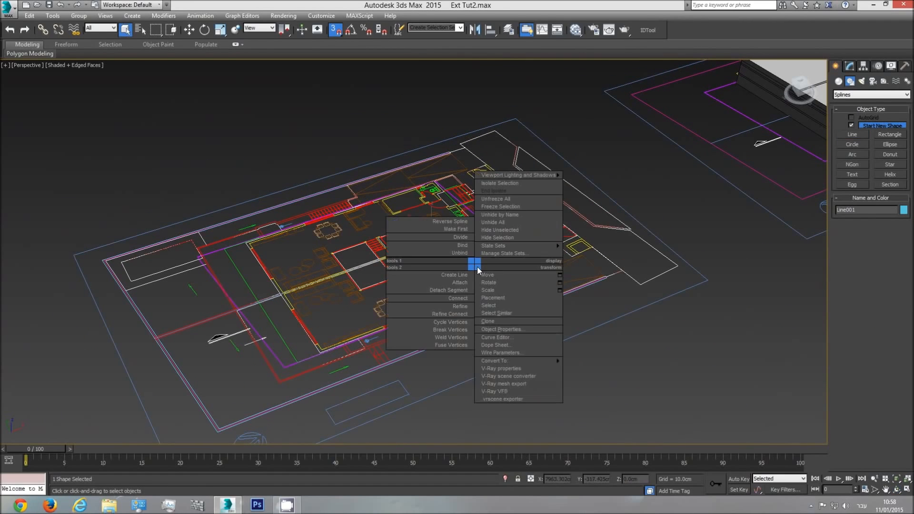
pyautogui.moveTo(512, 360)
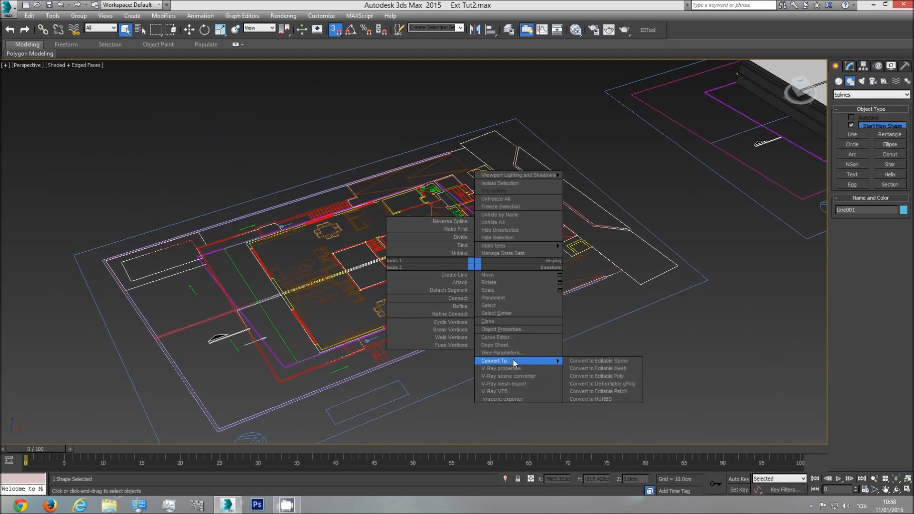
pyautogui.click(613, 374)
# With snapping off, extend the floor polygon's outer border straight up by about 189 cm to form the exterior walls
pyautogui.scroll(5, 365, 274)
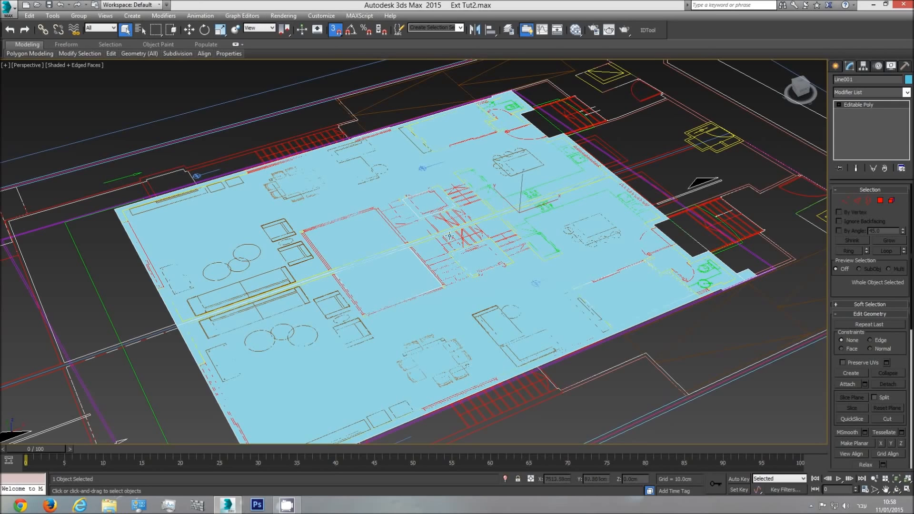
pyautogui.moveTo(322, 235); pyautogui.dragTo(325, 209, button='middle')
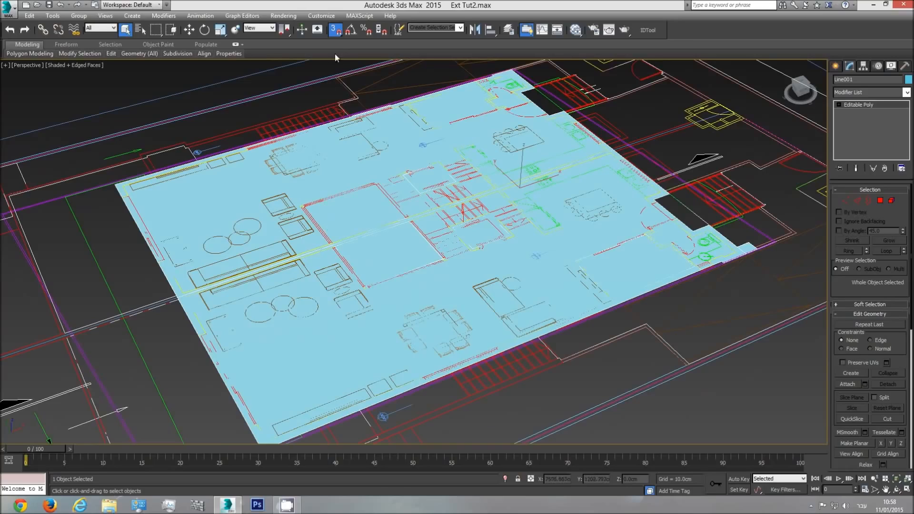
pyautogui.click(336, 31)
pyautogui.click(868, 201)
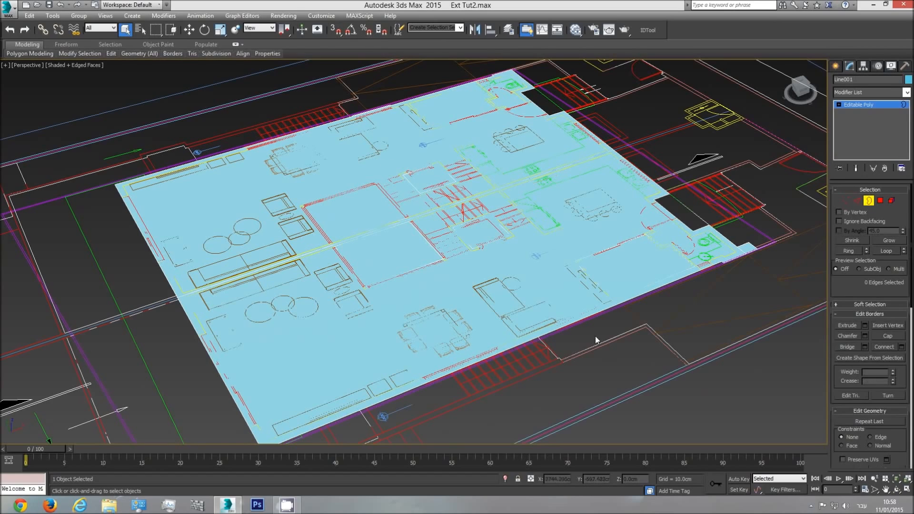
pyautogui.click(570, 325)
pyautogui.scroll(-4, 495, 254)
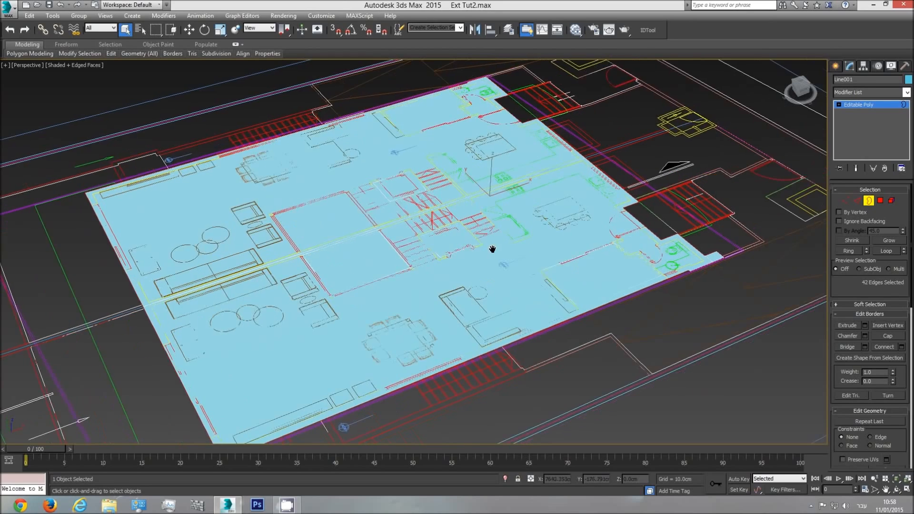
pyautogui.press('f')
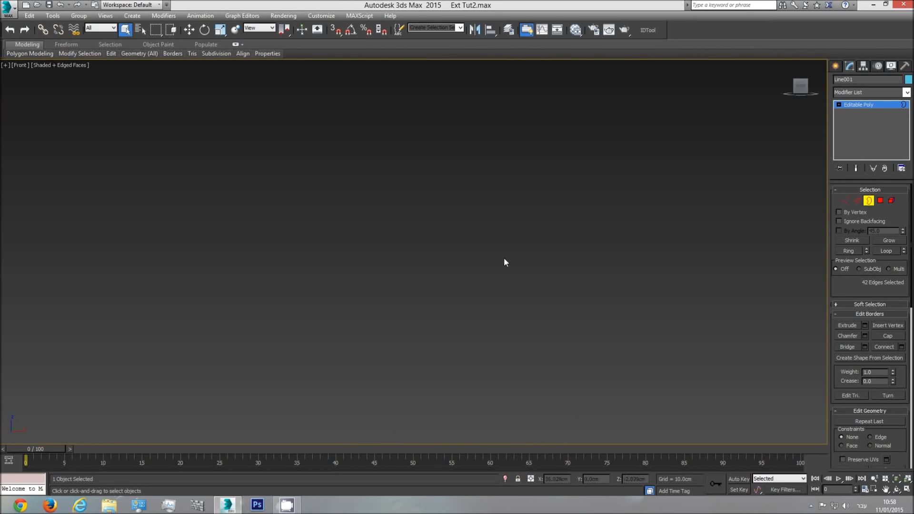
pyautogui.scroll(-3, 437, 289)
pyautogui.moveTo(589, 285); pyautogui.dragTo(524, 284, button='middle')
pyautogui.scroll(5, 559, 285)
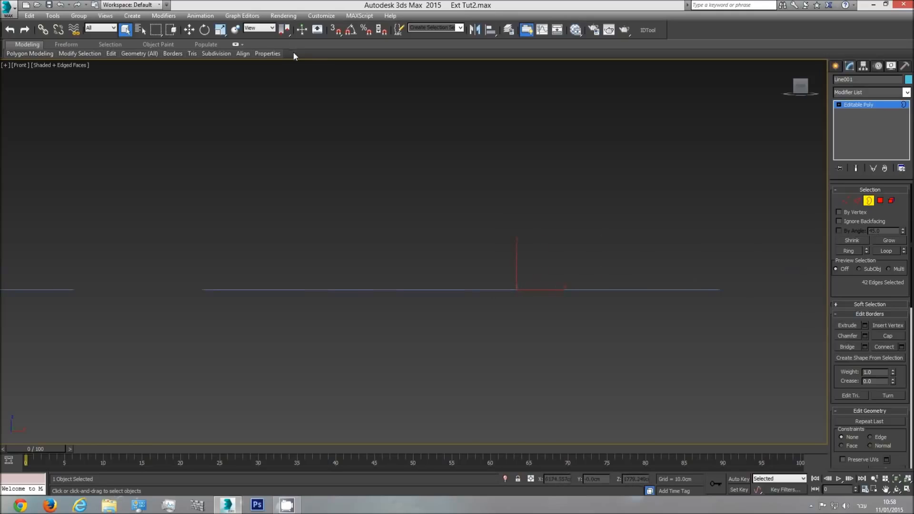
pyautogui.click(192, 31)
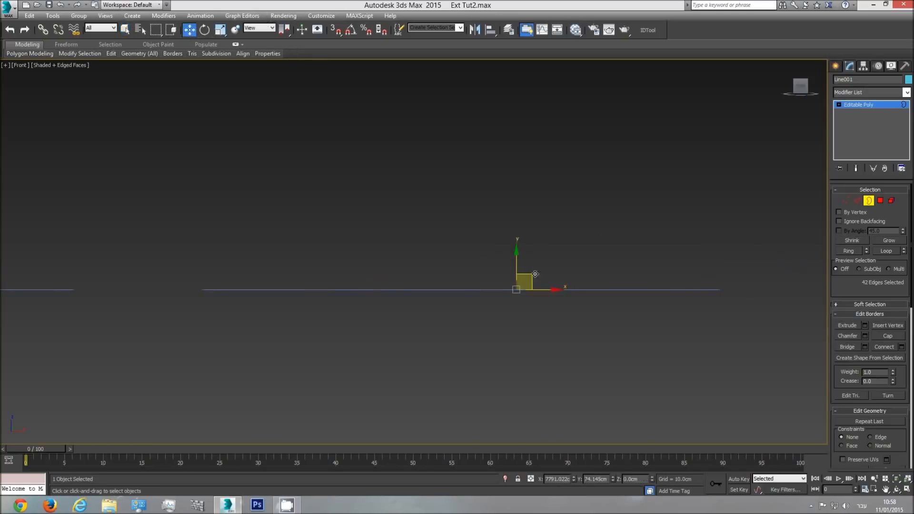
pyautogui.keyDown('shift'); pyautogui.moveTo(518, 259); pyautogui.dragTo(517, 235); pyautogui.keyUp('shift')
# Lower the walls' upper border to a height of about 85 cm in the perspective view
pyautogui.press('p')
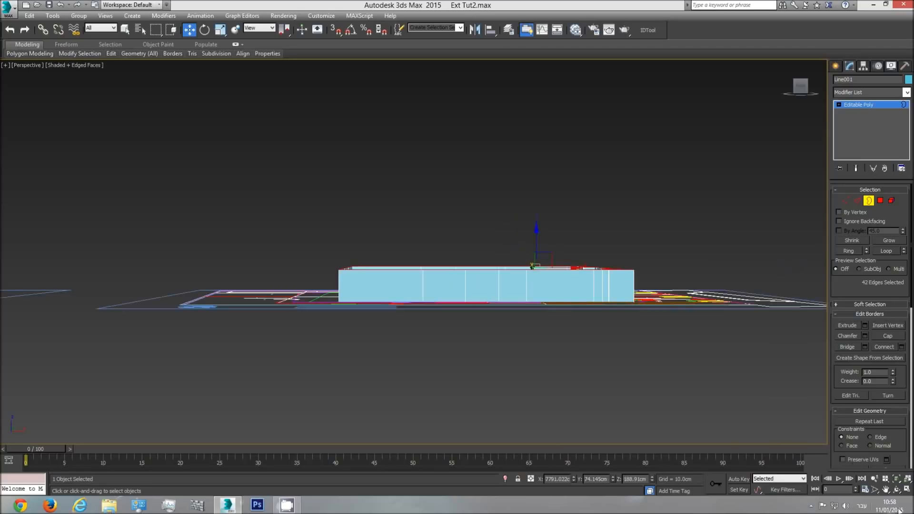
pyautogui.click(897, 481)
pyautogui.click(897, 489)
pyautogui.moveTo(379, 217); pyautogui.dragTo(404, 234)
pyautogui.moveTo(405, 234); pyautogui.dragTo(314, 222, button='middle')
pyautogui.moveTo(405, 288); pyautogui.dragTo(409, 287)
pyautogui.moveTo(421, 294); pyautogui.dragTo(405, 273, button='middle')
pyautogui.scroll(-3, 399, 264)
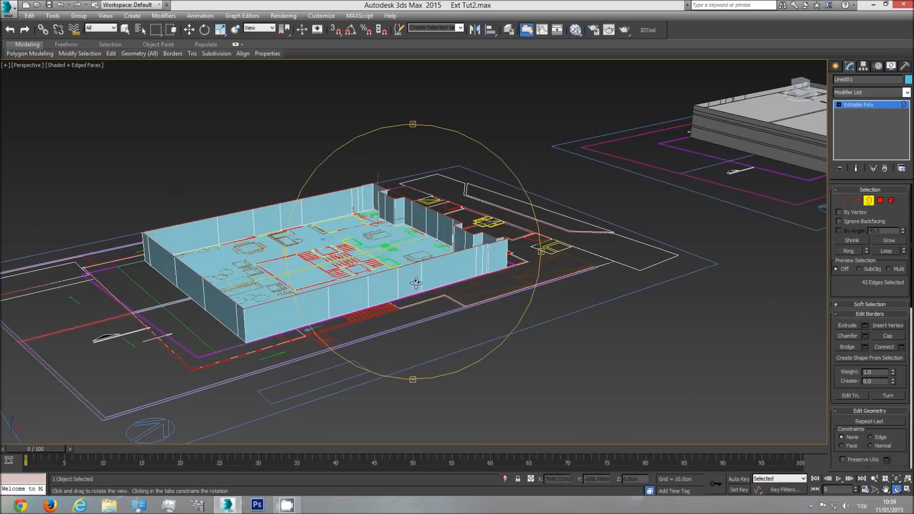
pyautogui.press('w')
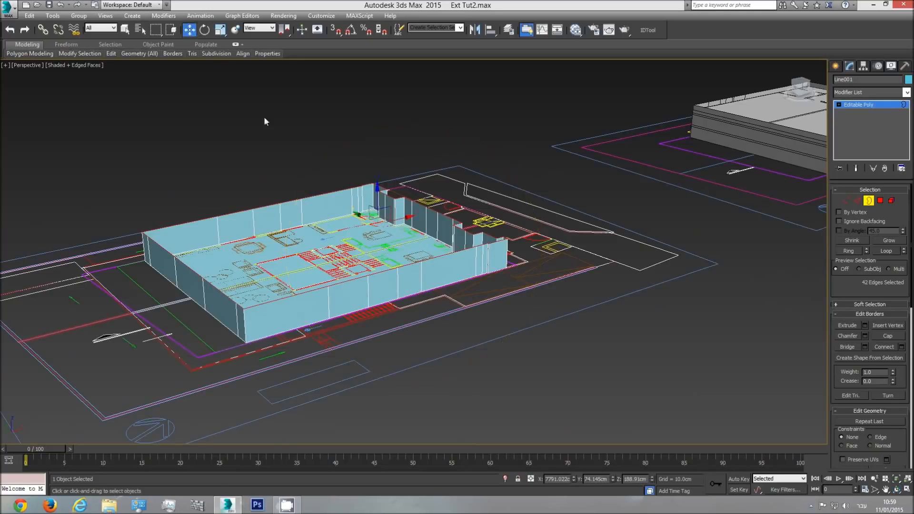
pyautogui.moveTo(378, 194); pyautogui.dragTo(379, 209)
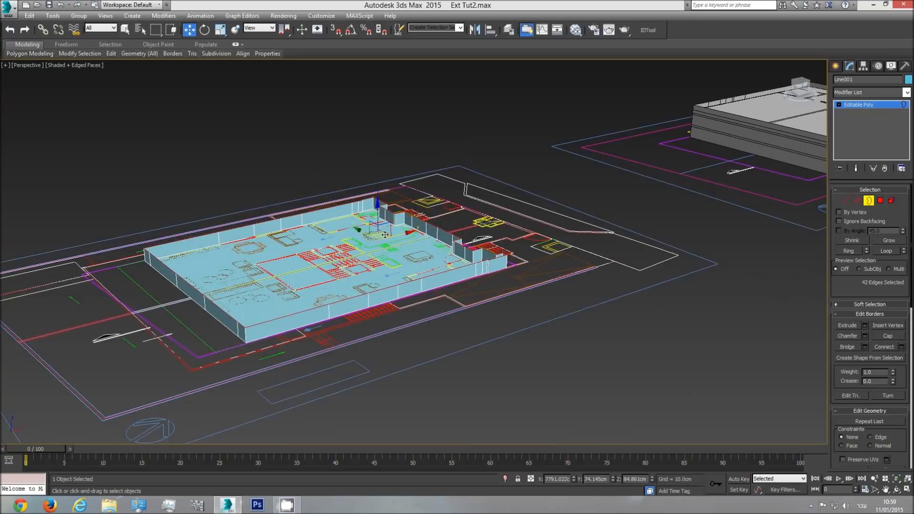
# Extend the upper border upward twice, adding wall bands up to about 189 cm and about 317 cm
pyautogui.keyDown('shift'); pyautogui.moveTo(378, 214); pyautogui.dragTo(377, 198); pyautogui.keyUp('shift')
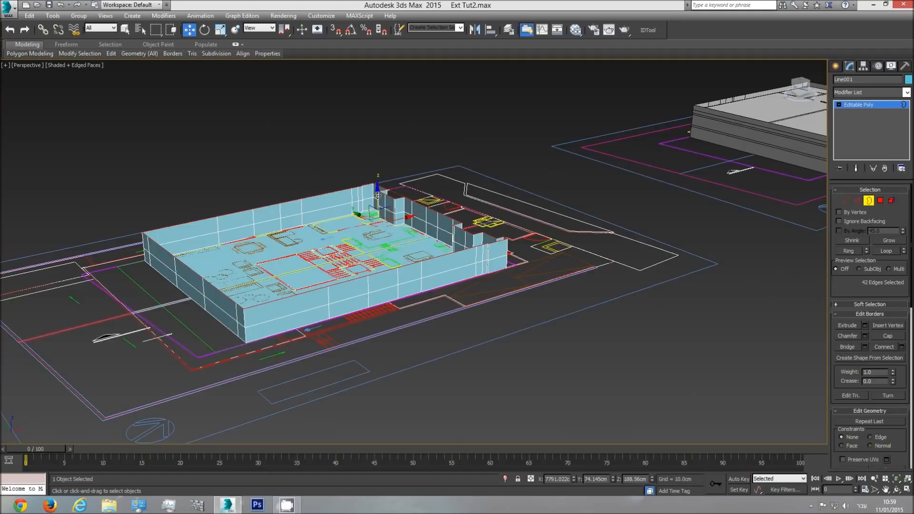
pyautogui.moveTo(378, 195); pyautogui.dragTo(377, 175)
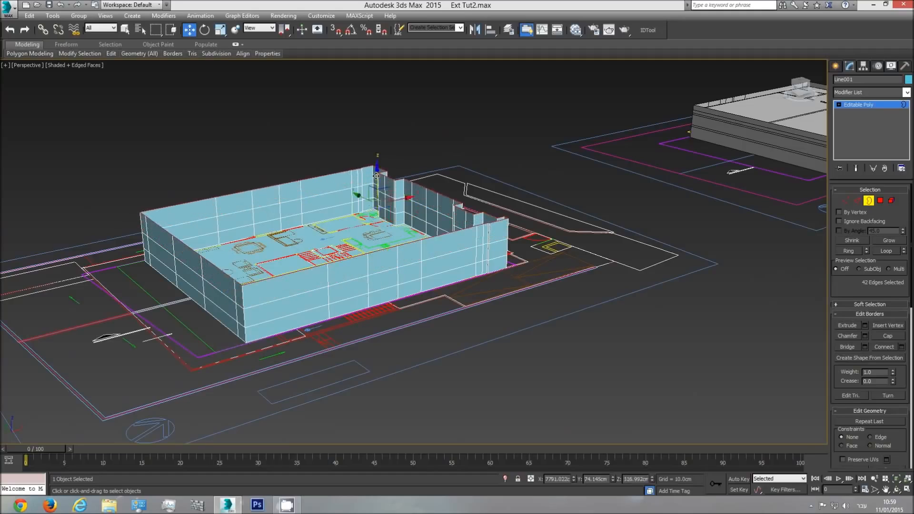
pyautogui.scroll(-4, 370, 261)
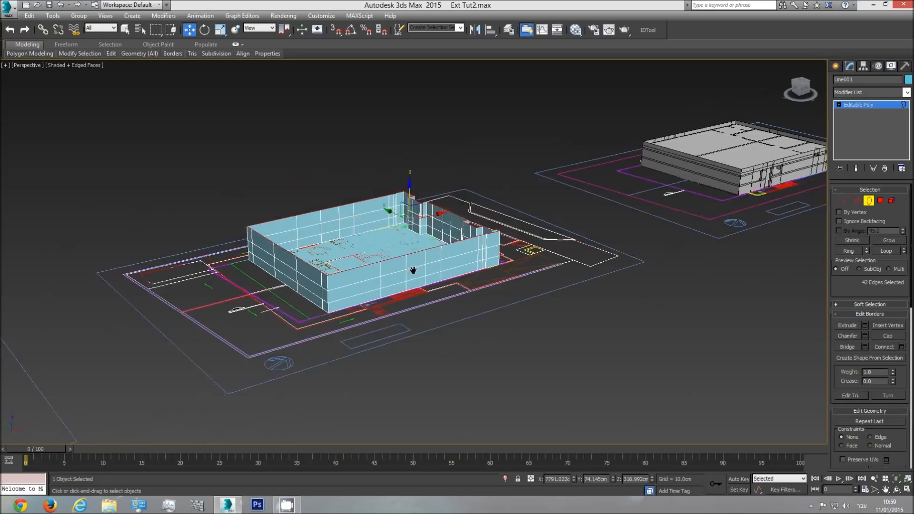
pyautogui.moveTo(416, 271); pyautogui.dragTo(429, 275, button='middle')
pyautogui.scroll(4, 424, 276)
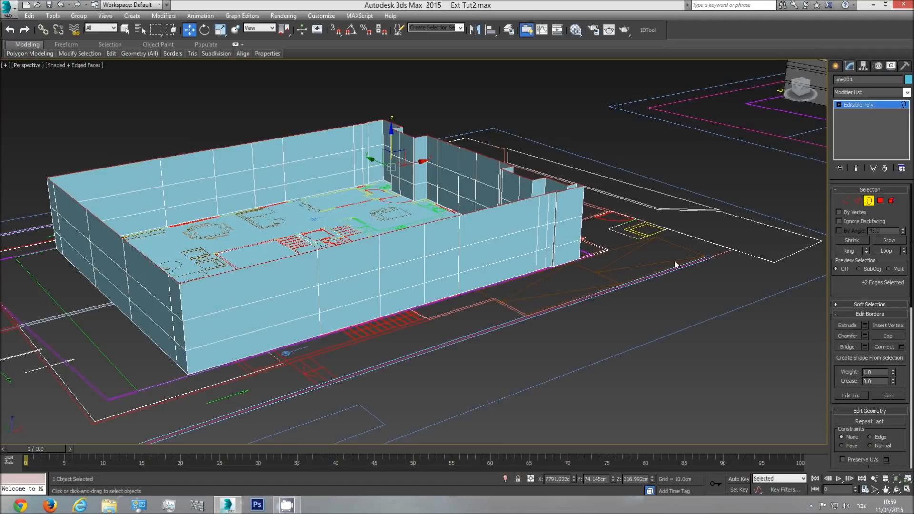
# Leave border editing and measure the window sill's height above the floor level mark in the side elevation with a temporary box
pyautogui.press('t')
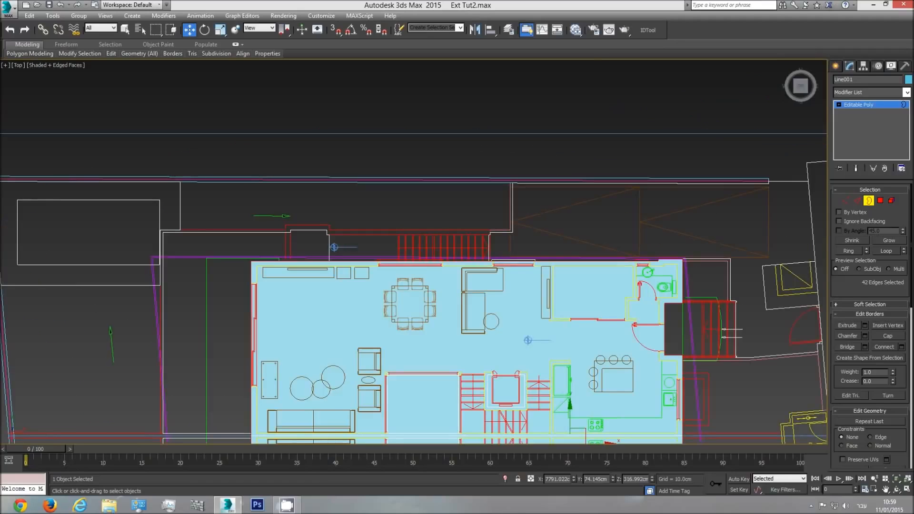
pyautogui.click(865, 202)
pyautogui.scroll(-8, 276, 270)
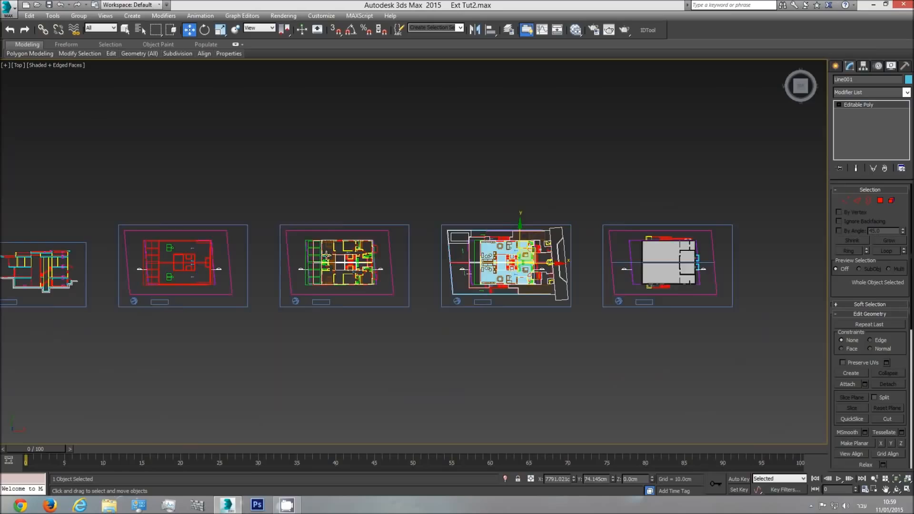
pyautogui.moveTo(274, 268); pyautogui.dragTo(446, 274, button='middle')
pyautogui.scroll(5, 405, 294)
pyautogui.moveTo(362, 313); pyautogui.dragTo(498, 308, button='middle')
pyautogui.scroll(4, 548, 344)
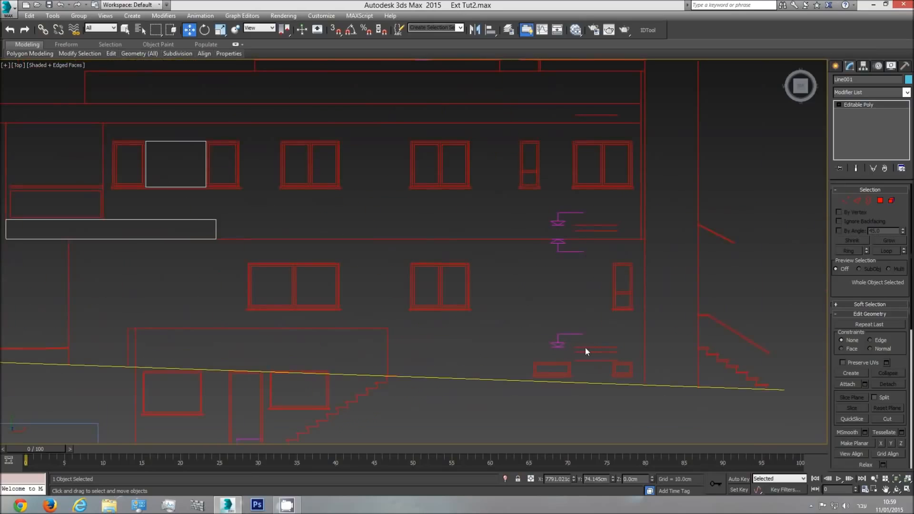
pyautogui.click(835, 66)
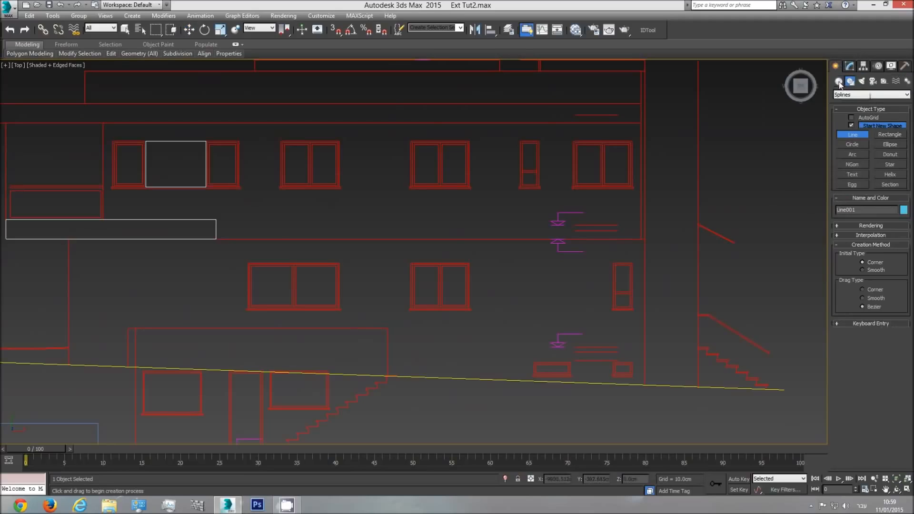
pyautogui.click(839, 81)
pyautogui.click(852, 127)
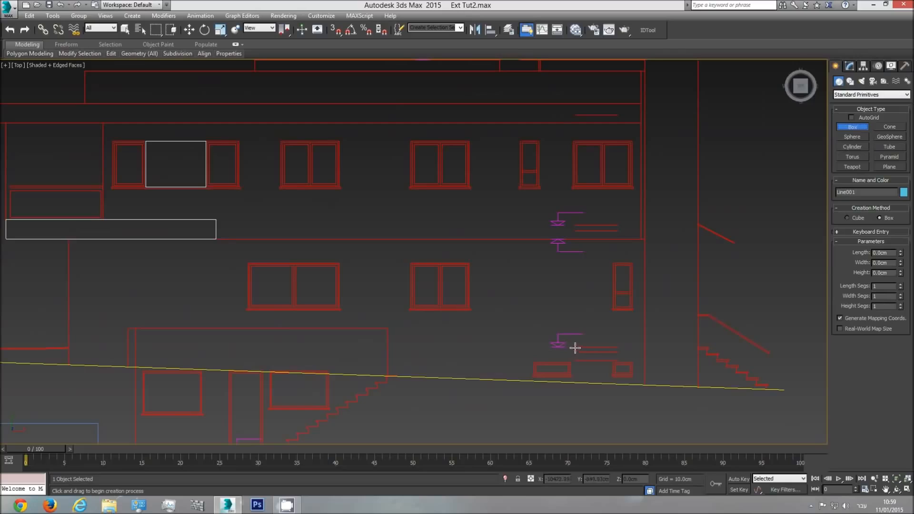
pyautogui.moveTo(576, 347); pyautogui.dragTo(467, 303)
pyautogui.scroll(5, 468, 310)
pyautogui.click(498, 214)
pyautogui.scroll(-2, 558, 285)
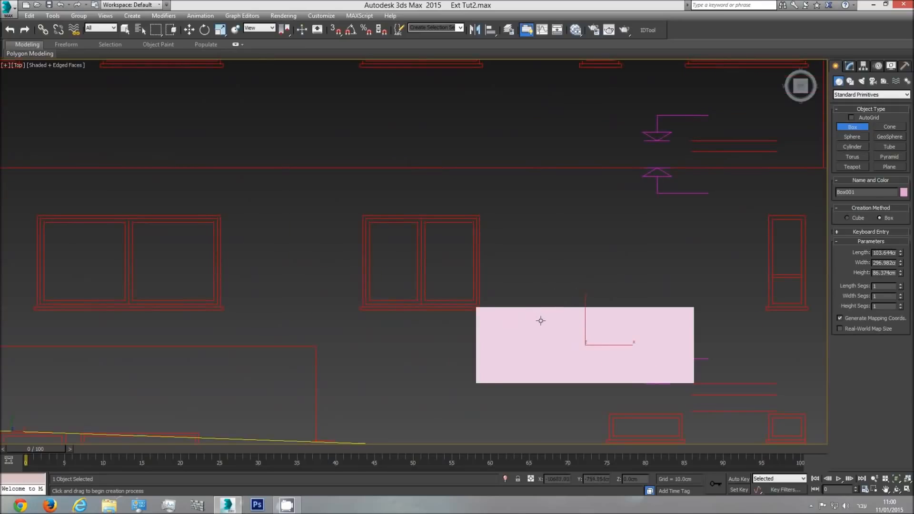
pyautogui.press('Delete')
# Measure the same window's height in the elevation by drawing a thin temporary box along its edge
pyautogui.moveTo(481, 307); pyautogui.dragTo(490, 214)
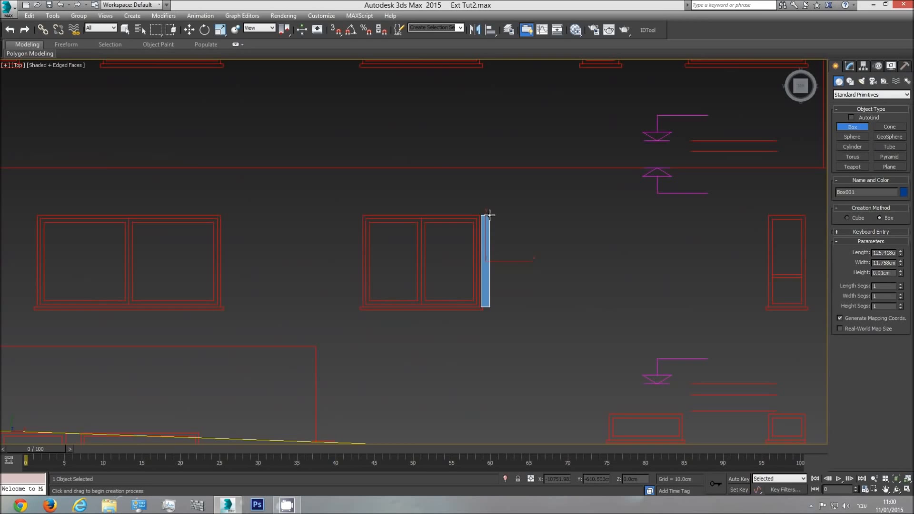
pyautogui.moveTo(490, 215); pyautogui.dragTo(489, 215)
pyautogui.rightClick(497, 219)
# Draw a reference box about 55 cm wide and 735 cm deep beside the walls in the front view
pyautogui.scroll(-3, 625, 285)
pyautogui.moveTo(624, 284); pyautogui.dragTo(336, 368, button='middle')
pyautogui.scroll(-2, 542, 299)
pyautogui.scroll(-3, 556, 310)
pyautogui.scroll(-3, 589, 310)
pyautogui.scroll(-2, 337, 367)
pyautogui.moveTo(559, 322); pyautogui.dragTo(346, 319, button='middle')
pyautogui.press('f')
pyautogui.scroll(-3, 481, 310)
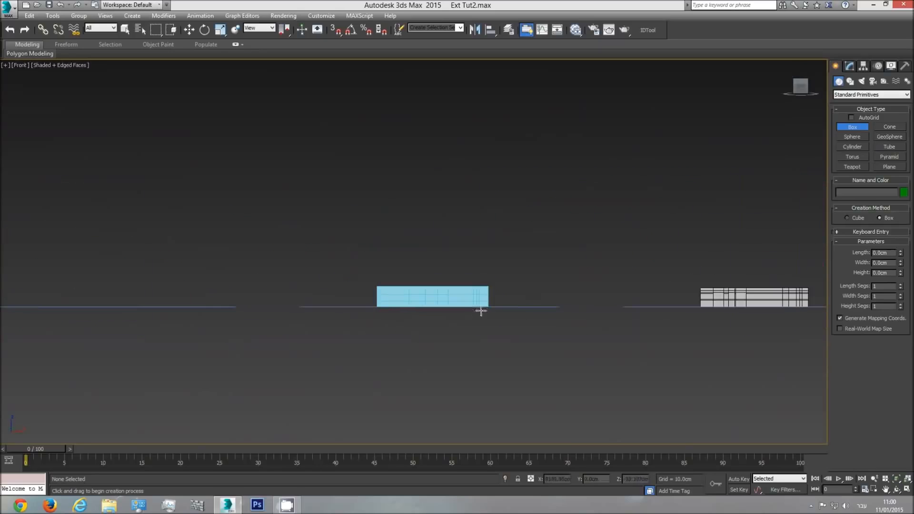
pyautogui.scroll(3, 481, 310)
pyautogui.moveTo(527, 313); pyautogui.dragTo(537, 294)
# Set the reference box's length to 103 cm to match the sill height
pyautogui.doubleClick(882, 252)
pyautogui.write('1')
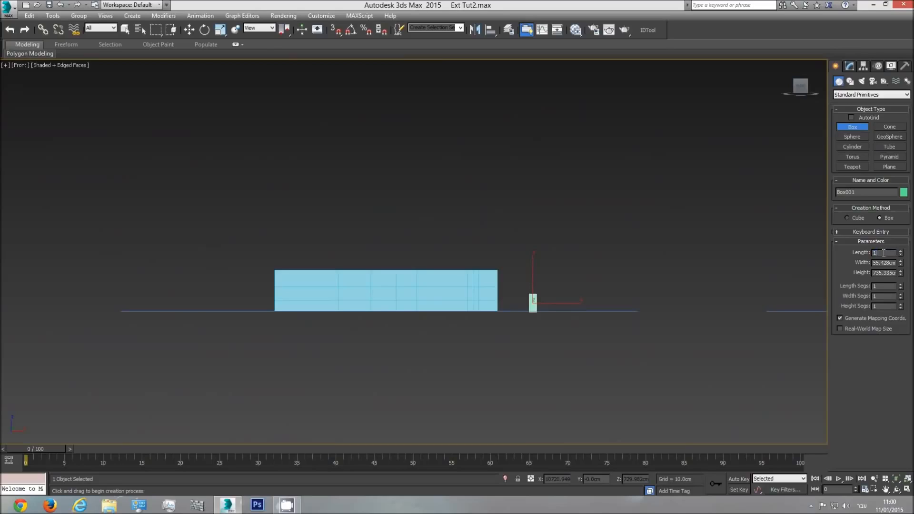
pyautogui.write('03')
pyautogui.press('Return')
# Clone the reference box as an independent copy about 114 cm farther along X and set the copy's length to 125 cm
pyautogui.click(189, 30)
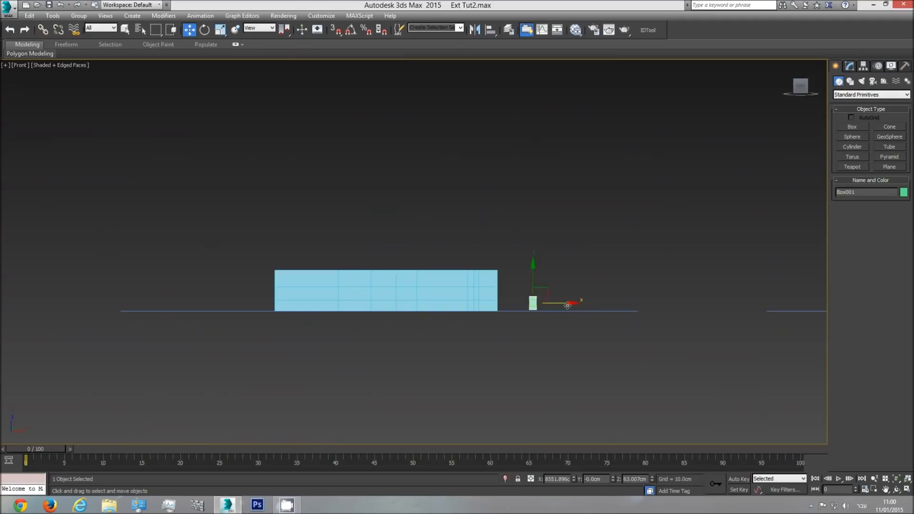
pyautogui.keyDown('shift'); pyautogui.moveTo(567, 303); pyautogui.dragTo(582, 303); pyautogui.keyUp('shift')
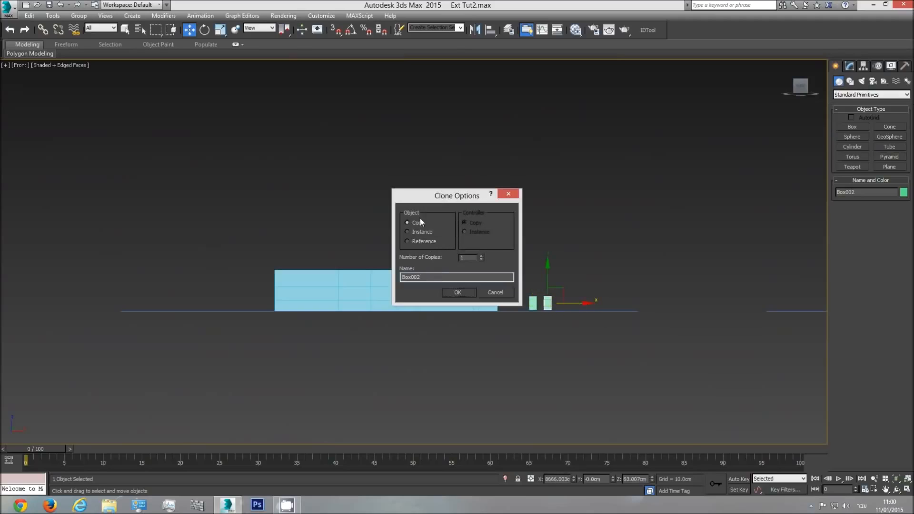
pyautogui.click(456, 292)
pyautogui.click(850, 67)
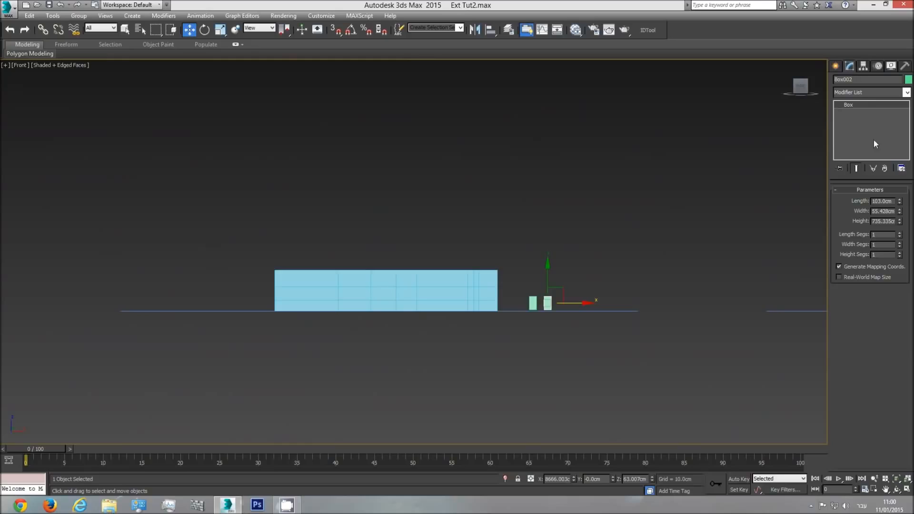
pyautogui.doubleClick(883, 201)
pyautogui.write('120')
pyautogui.press('Return')
pyautogui.scroll(5, 538, 277)
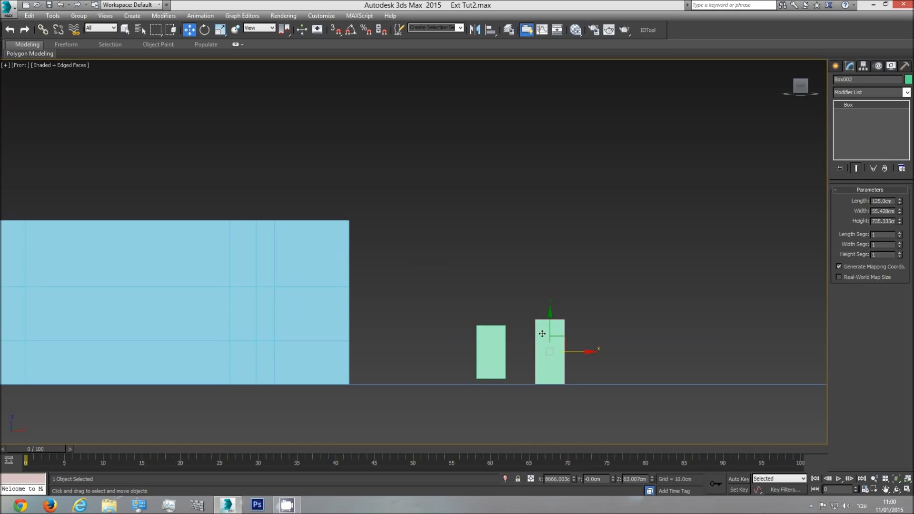
pyautogui.press('t')
pyautogui.scroll(-5, 576, 312)
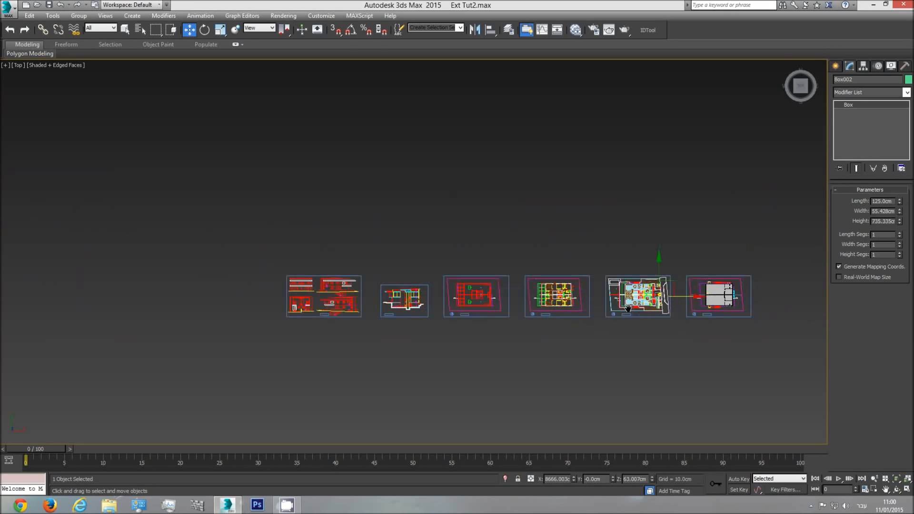
pyautogui.scroll(7, 672, 303)
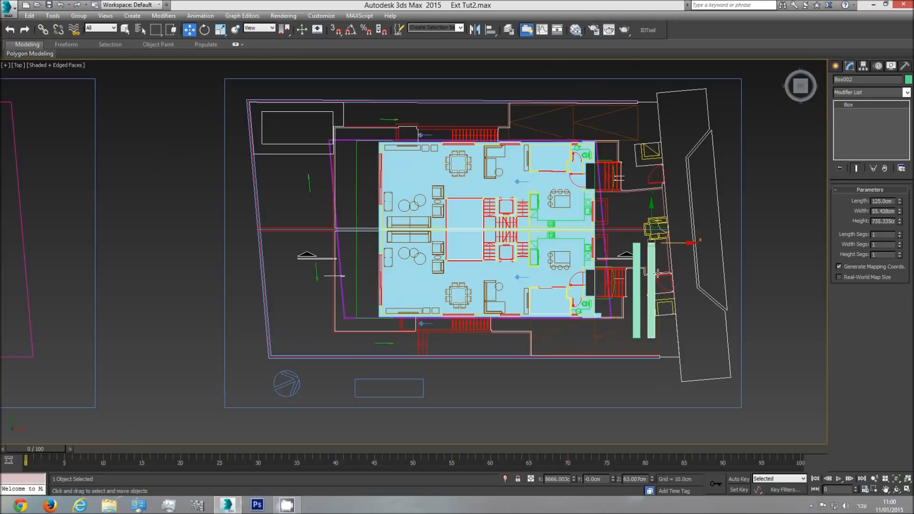
pyautogui.press('f')
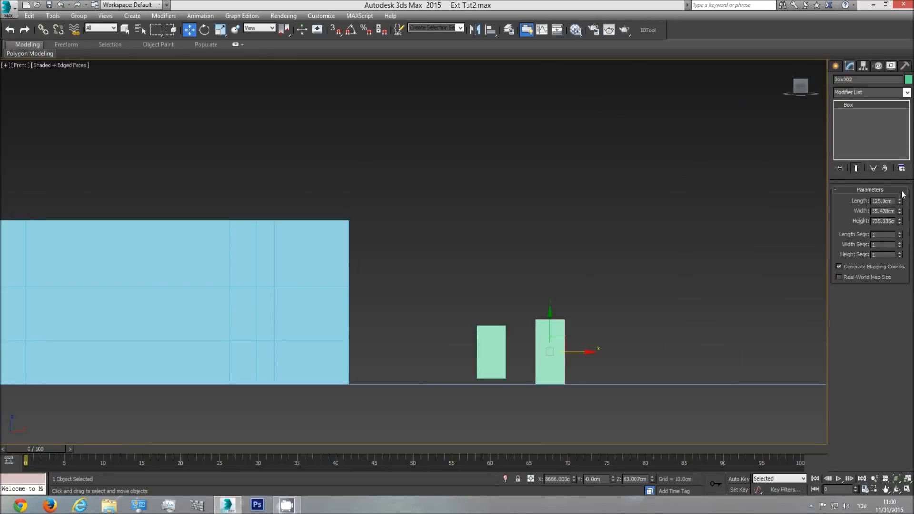
pyautogui.moveTo(900, 202)
pyautogui.mouseDown()
pyautogui.moveTo(900, 190)
pyautogui.moveTo(900, 205)
pyautogui.mouseUp()
pyautogui.hotkey('ctrl', 'z')
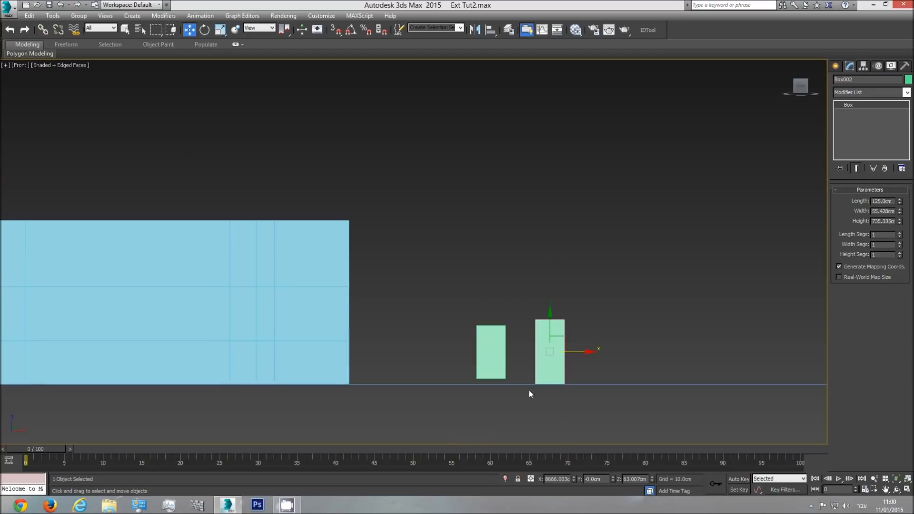
pyautogui.scroll(-3, 521, 275)
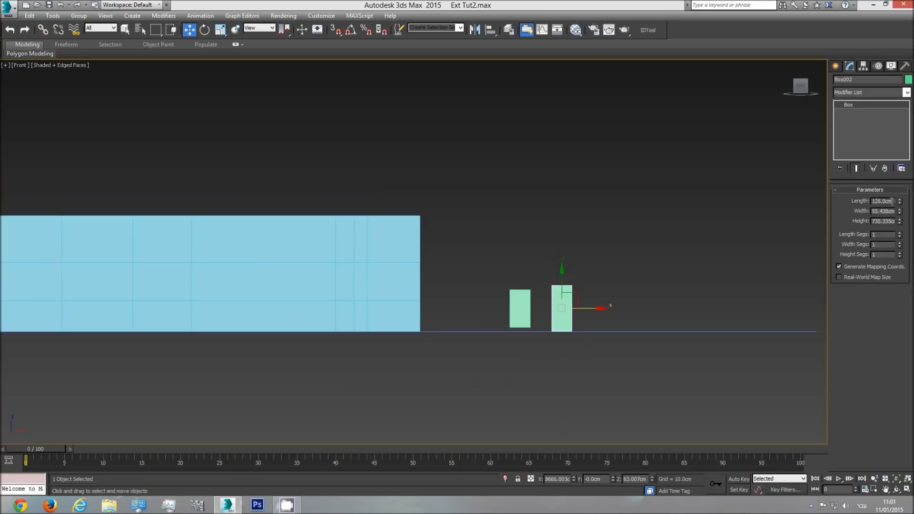
# Move the 103 cm reference box to the walls and snap its lower corner to their bottom end corner
pyautogui.click(520, 300)
pyautogui.moveTo(531, 299); pyautogui.dragTo(477, 299)
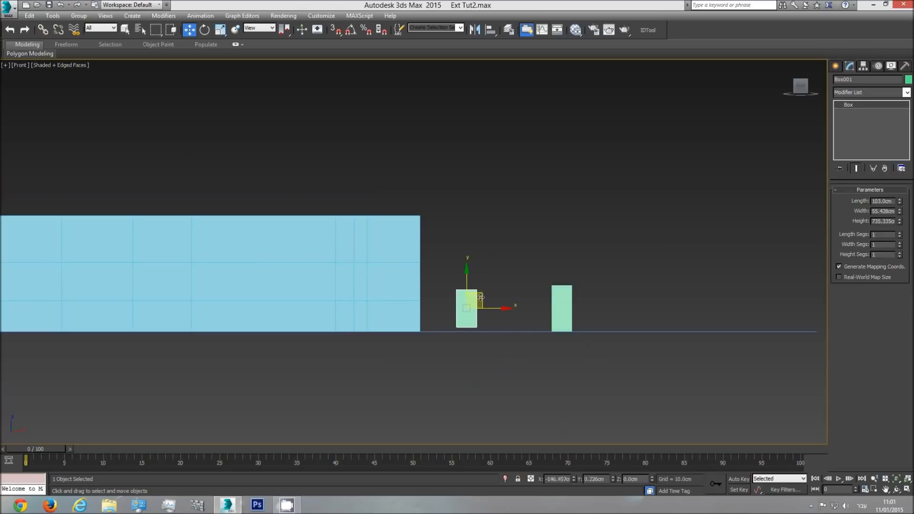
pyautogui.click(335, 30)
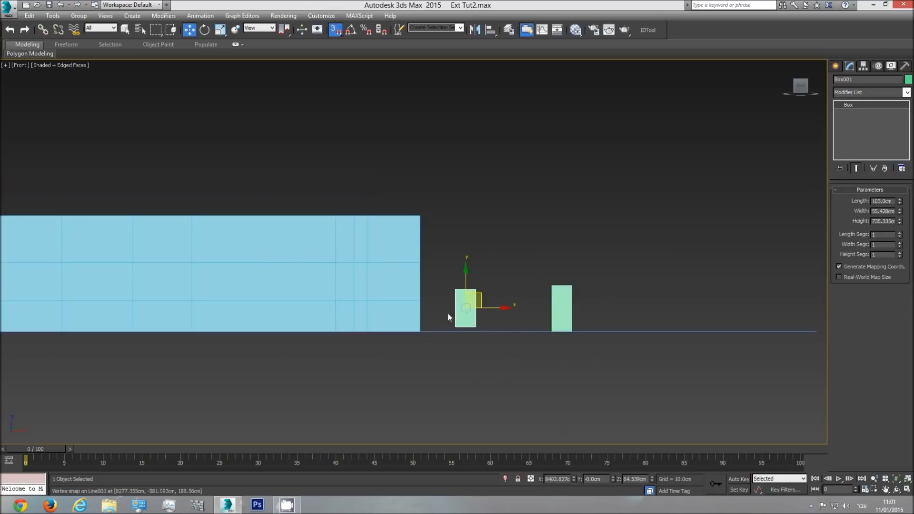
pyautogui.scroll(2, 444, 307)
pyautogui.scroll(1, 454, 270)
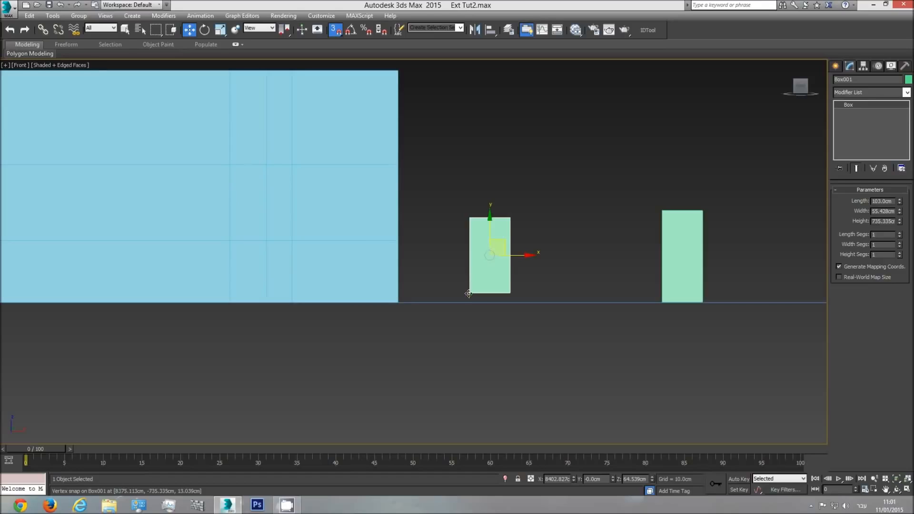
pyautogui.moveTo(468, 293); pyautogui.dragTo(399, 301)
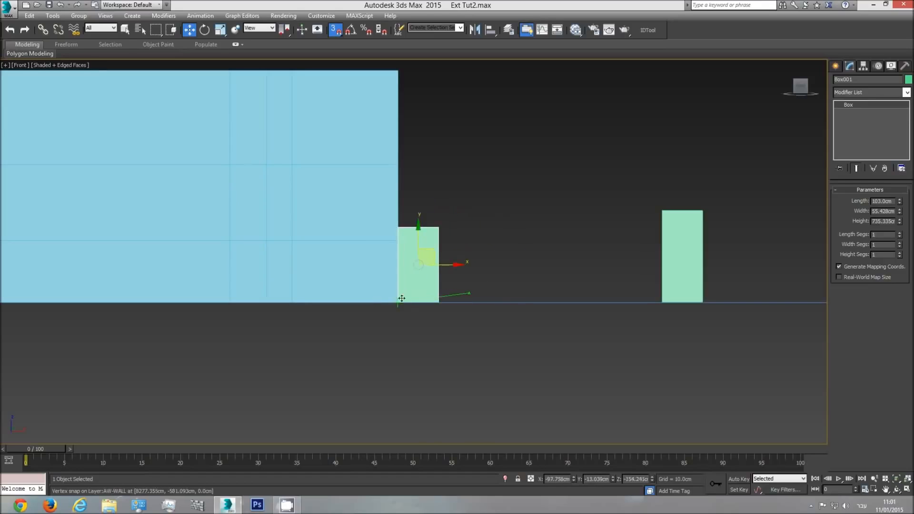
# Snap the bottom corner of the 125 cm reference box to the upper outer corner of the 103 cm box
pyautogui.click(690, 263)
pyautogui.moveTo(691, 246); pyautogui.dragTo(441, 228)
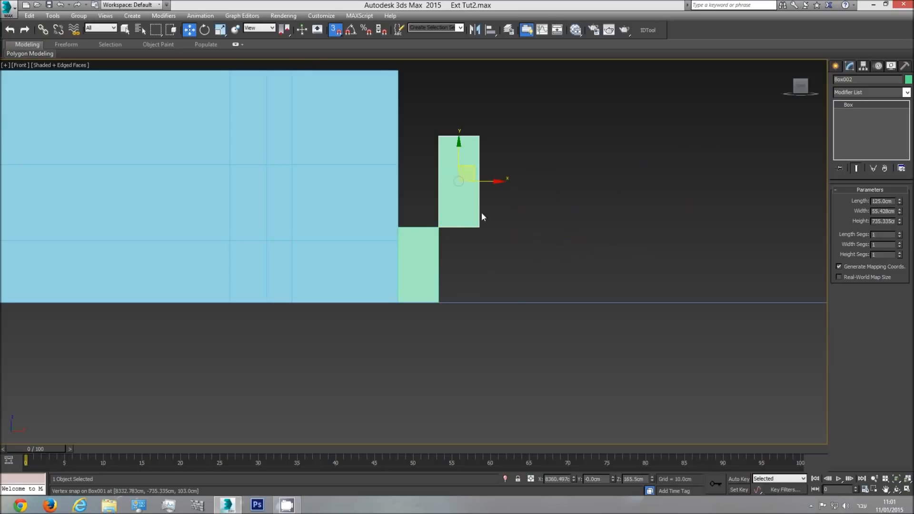
pyautogui.click(423, 246)
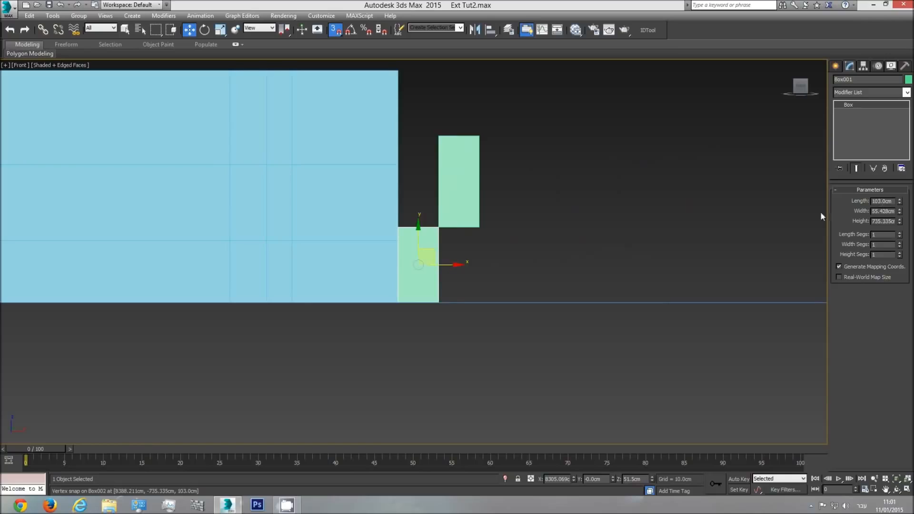
pyautogui.click(451, 211)
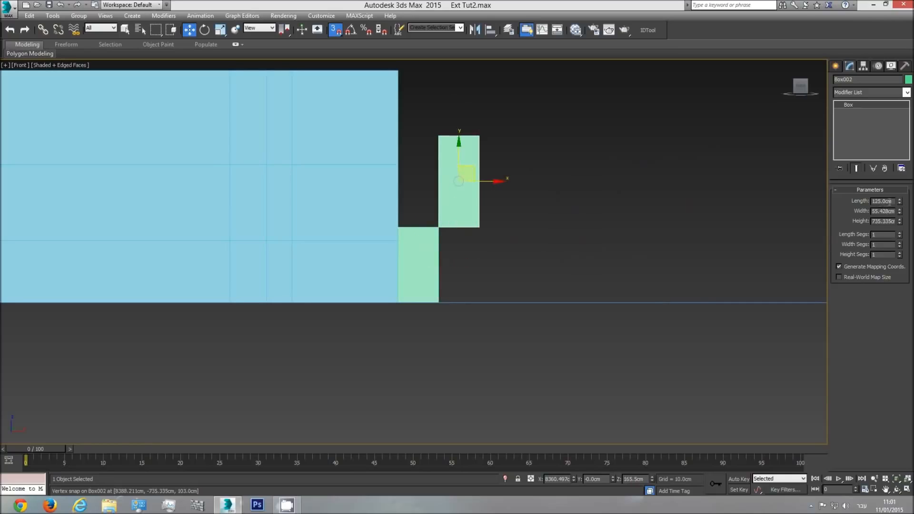
# Raise the walls' lower intermediate row of vertices vertically to snap level with the 103 cm box's top
pyautogui.click(364, 224)
pyautogui.scroll(-2, 477, 247)
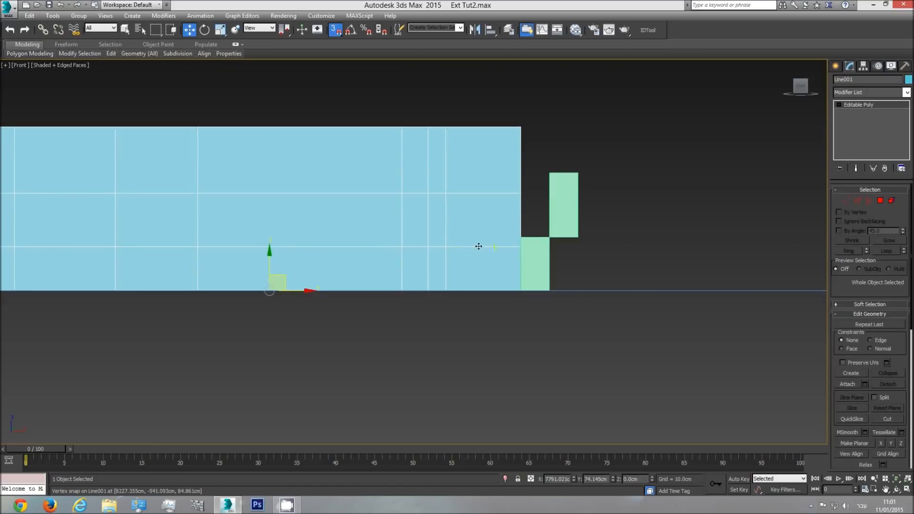
pyautogui.click(845, 201)
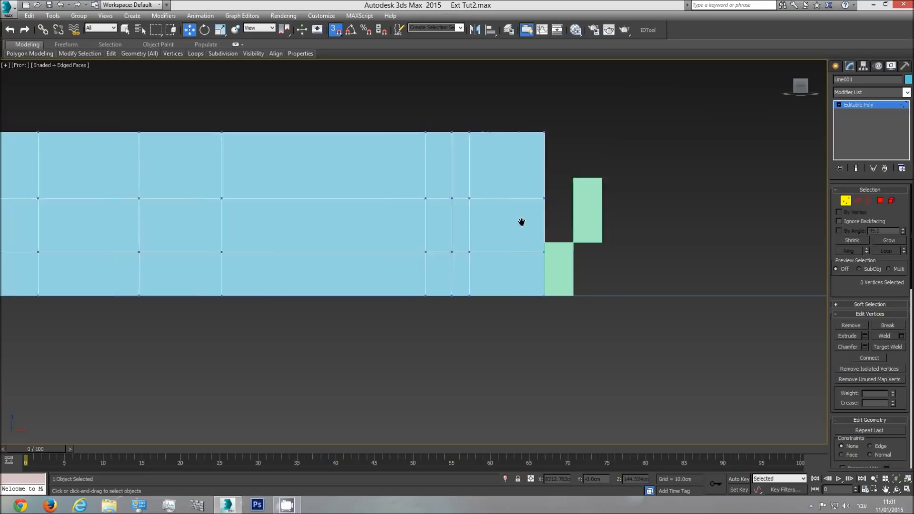
pyautogui.scroll(-3, 642, 241)
pyautogui.scroll(2, 642, 240)
pyautogui.moveTo(667, 244); pyautogui.dragTo(17, 262)
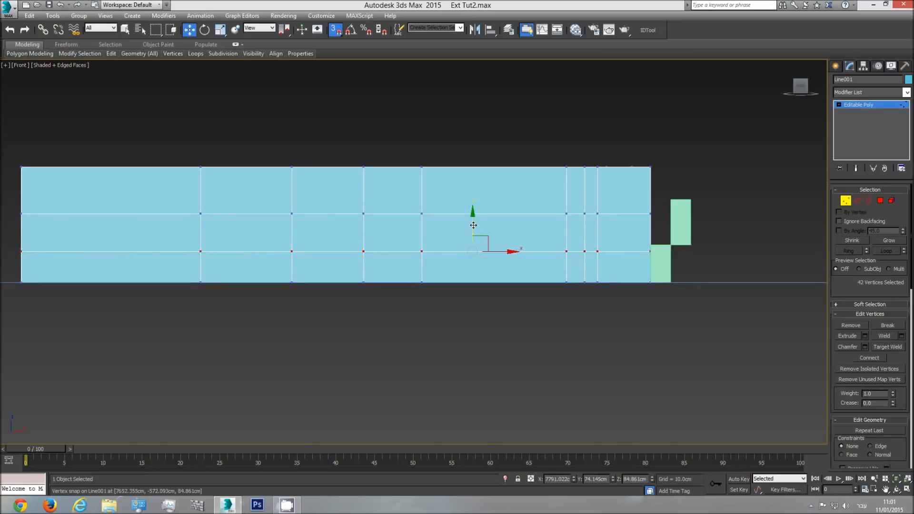
pyautogui.moveTo(474, 225); pyautogui.dragTo(650, 245)
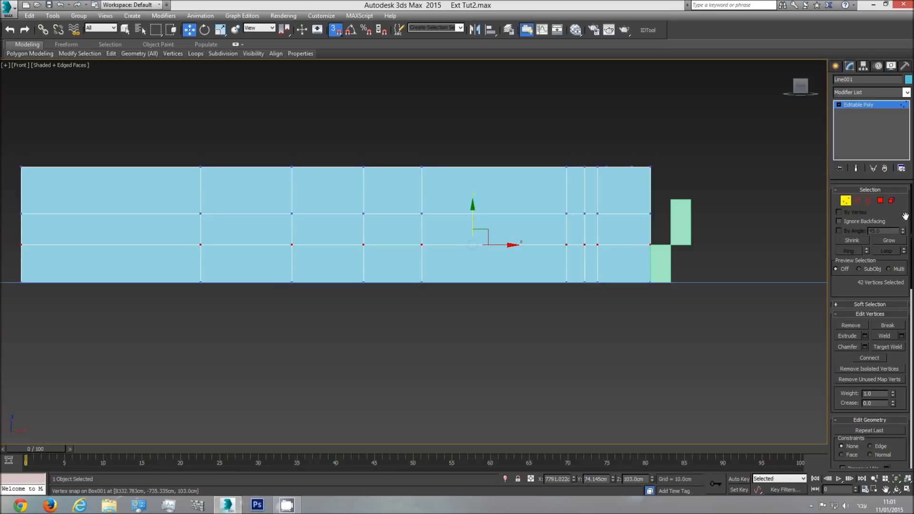
# Raise the walls' upper intermediate row of vertices vertically to snap level with the upper reference box's top at 228 cm
pyautogui.moveTo(690, 206); pyautogui.dragTo(15, 220)
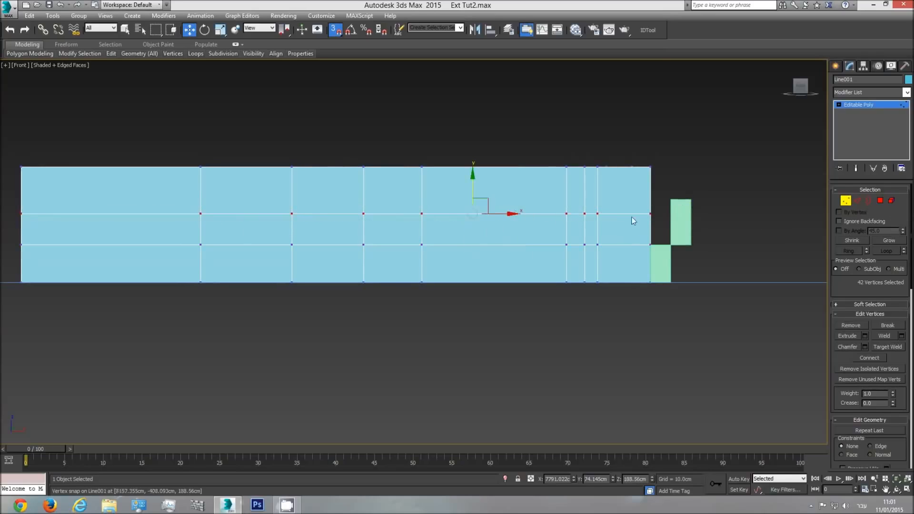
pyautogui.moveTo(480, 193); pyautogui.dragTo(669, 199)
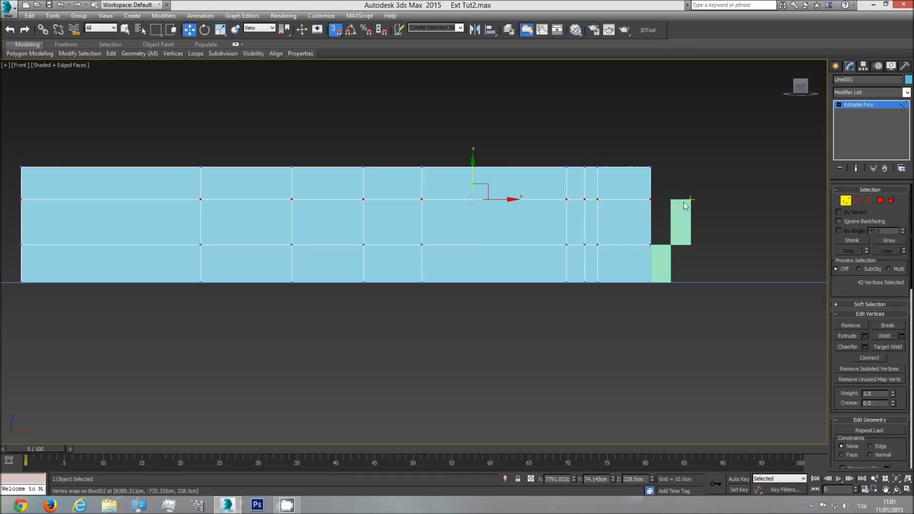
pyautogui.click(886, 105)
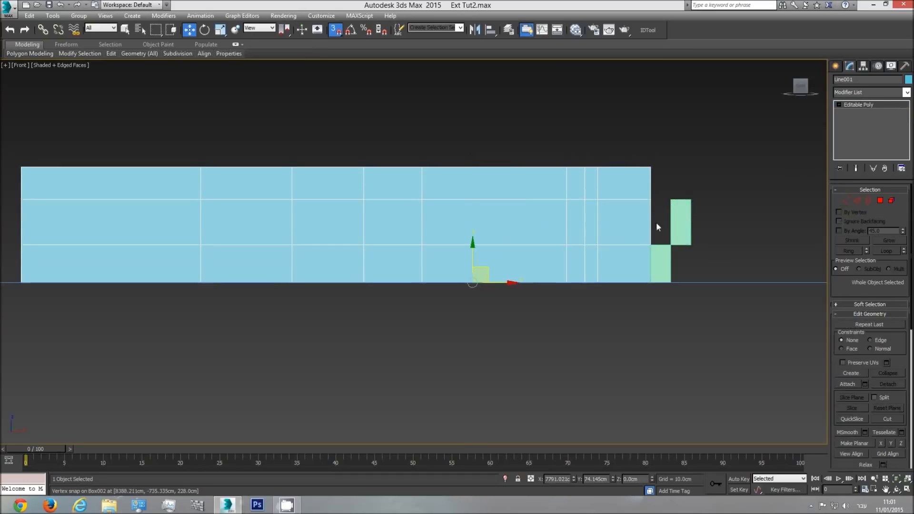
# Delete both reference boxes beside the walls
pyautogui.click(685, 226)
pyautogui.press('Delete')
pyautogui.click(663, 255)
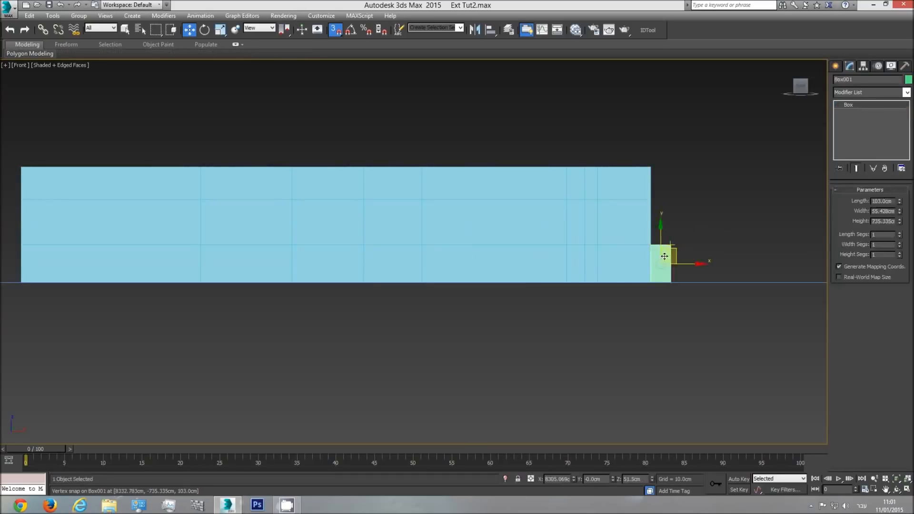
pyautogui.press('Delete')
pyautogui.press('p')
pyautogui.click(896, 490)
pyautogui.moveTo(360, 236); pyautogui.dragTo(352, 263)
pyautogui.scroll(-5, 379, 244)
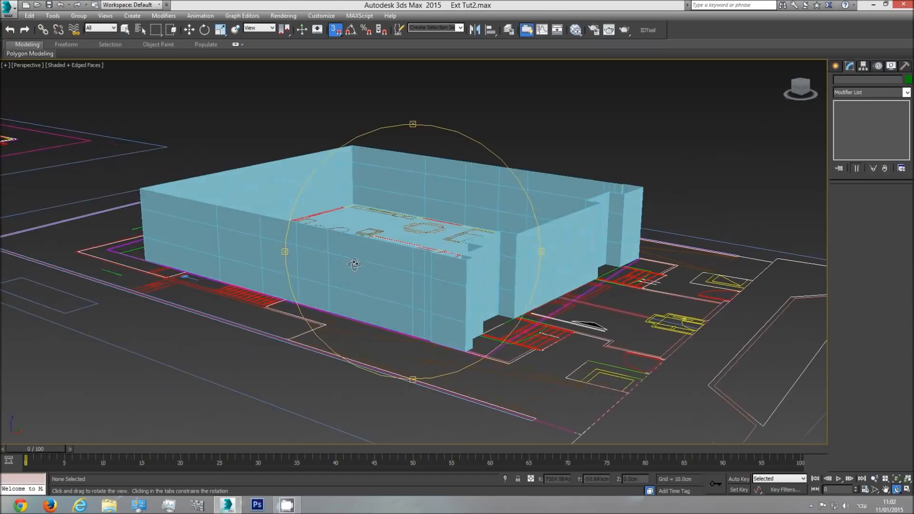
pyautogui.moveTo(374, 301); pyautogui.dragTo(474, 294)
# Draw a box about 332.5 cm long and 118 cm wide between the two floor level marks in the side elevation
pyautogui.press('t')
pyautogui.scroll(-9, 447, 296)
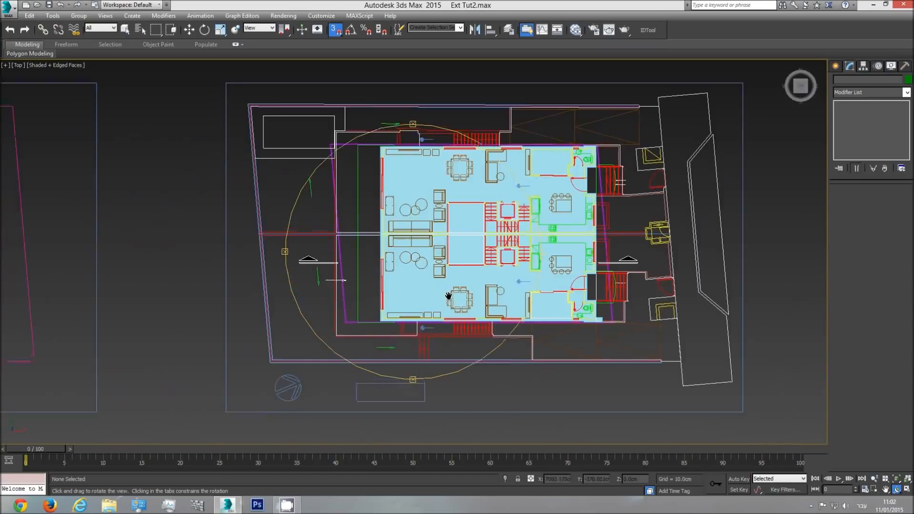
pyautogui.moveTo(184, 295); pyautogui.dragTo(348, 296, button='middle')
pyautogui.scroll(4, 285, 298)
pyautogui.scroll(5, 344, 299)
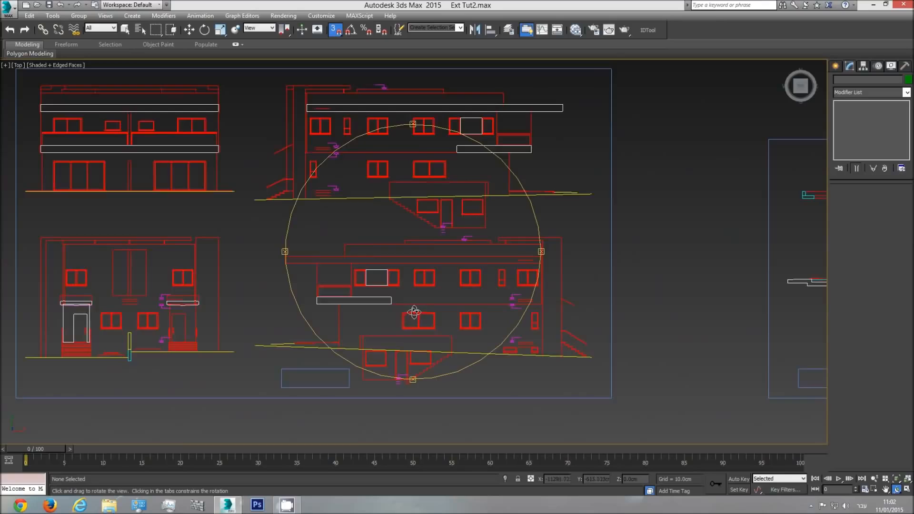
pyautogui.scroll(4, 381, 268)
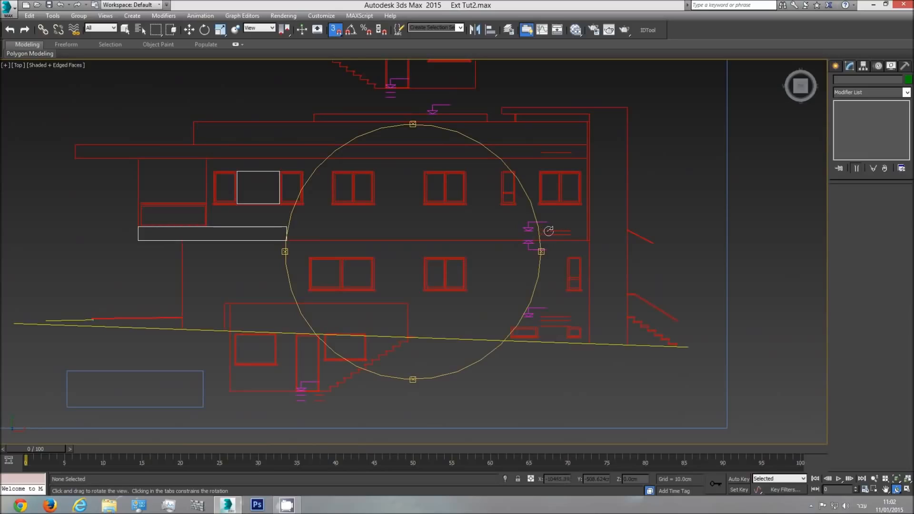
pyautogui.click(836, 66)
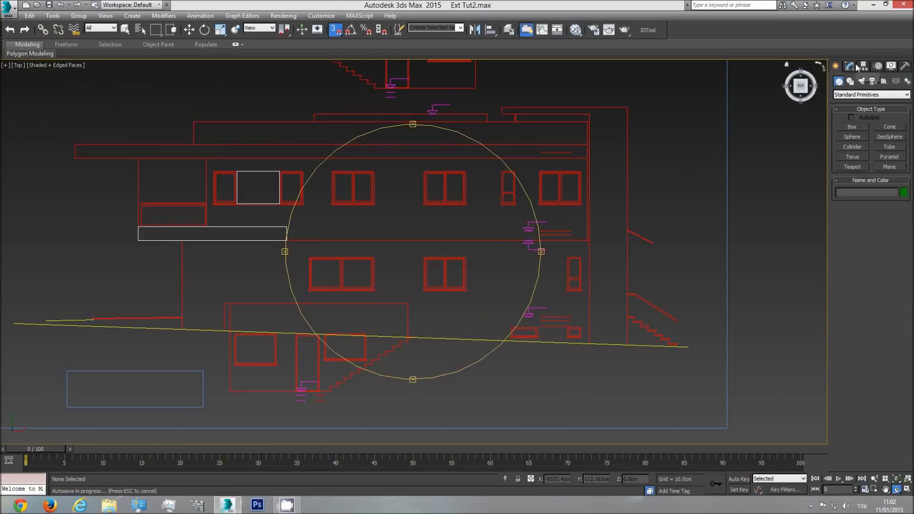
pyautogui.click(852, 127)
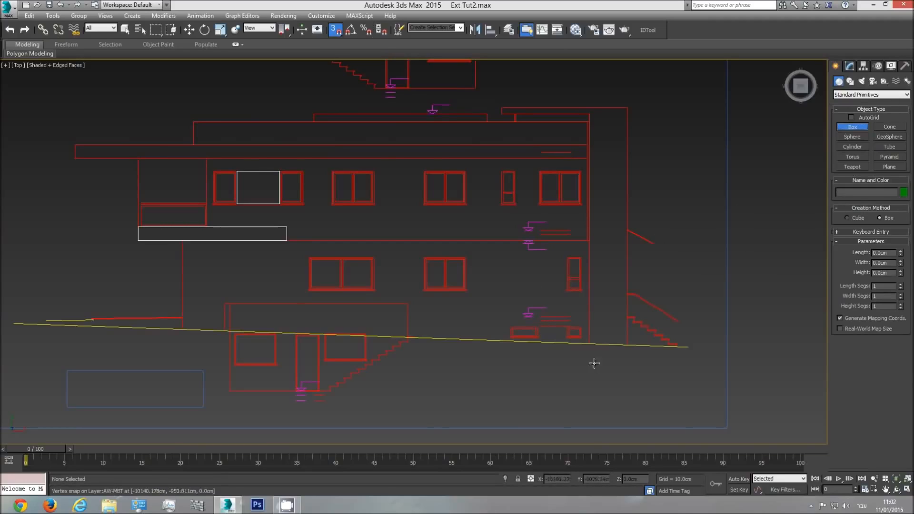
pyautogui.moveTo(540, 317); pyautogui.dragTo(572, 230)
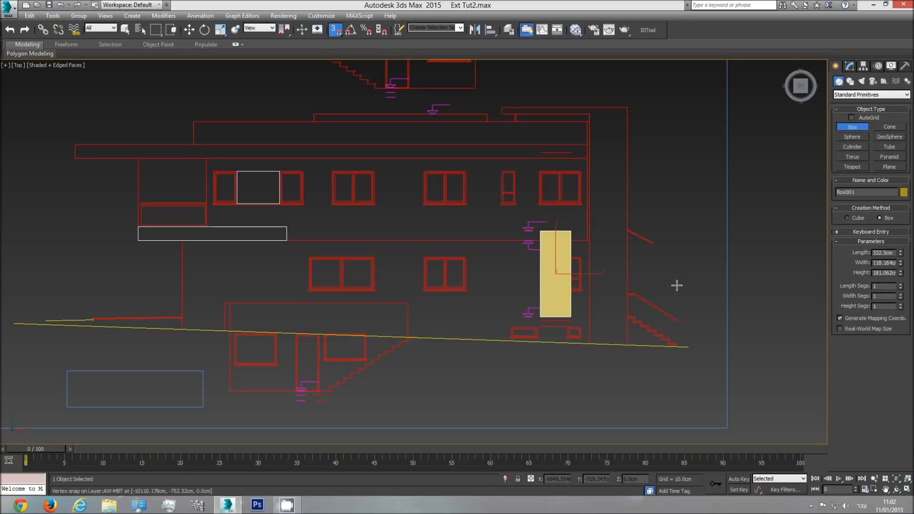
# Set the storey-height box's width and height to 332.5 cm and move it along X clear of the elevation
pyautogui.doubleClick(888, 263)
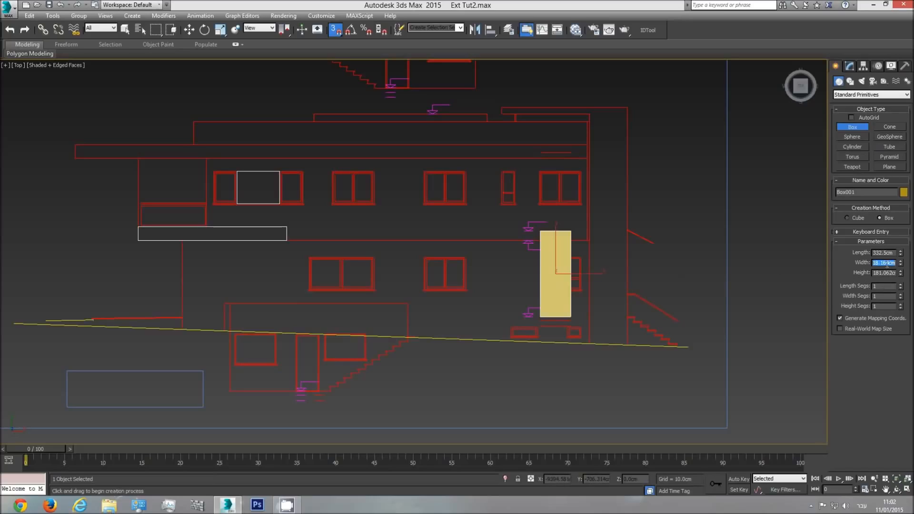
pyautogui.write('332.5')
pyautogui.press('Tab')
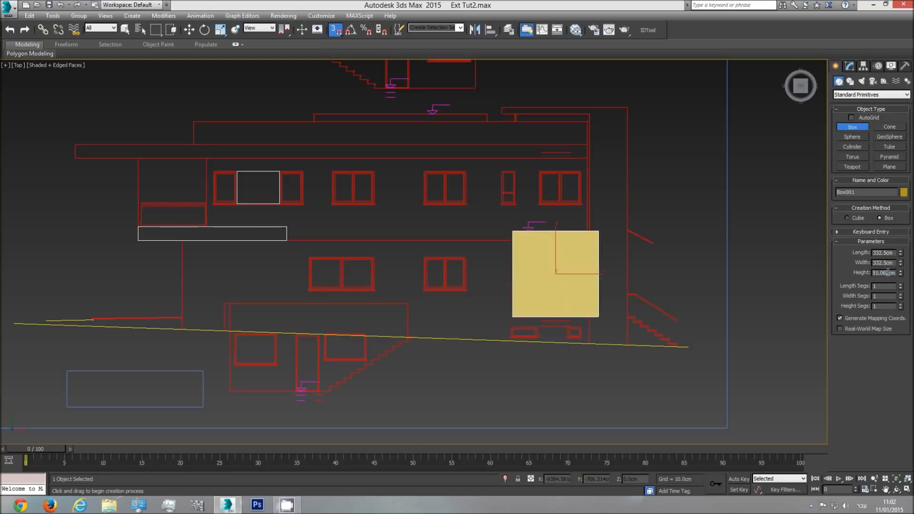
pyautogui.doubleClick(888, 272)
pyautogui.write('332.5')
pyautogui.write('w')
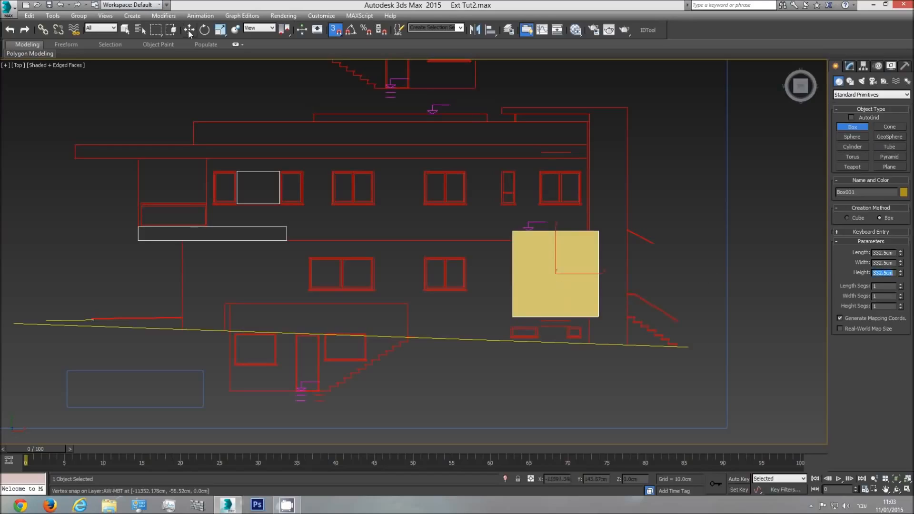
pyautogui.moveTo(578, 280); pyautogui.dragTo(711, 280)
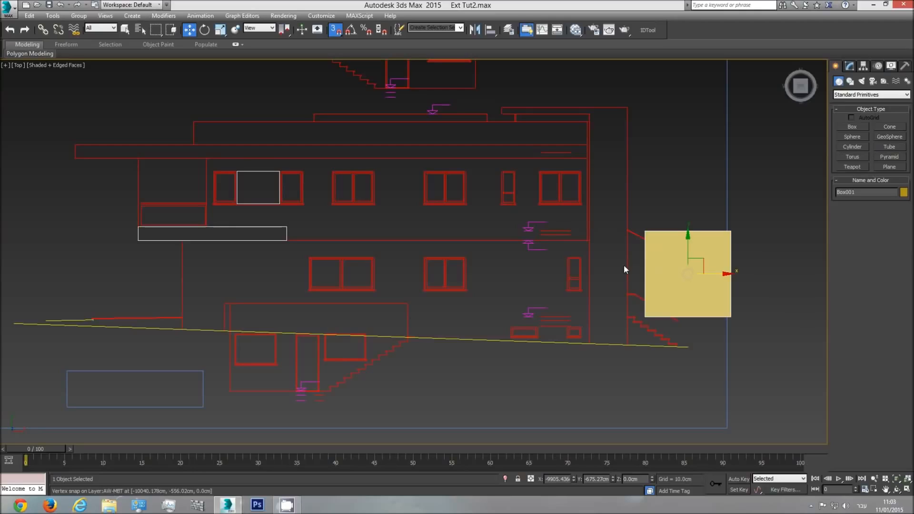
# Move the 332.5 cm box along X in the front view so it stands at the end of the walls
pyautogui.press('f')
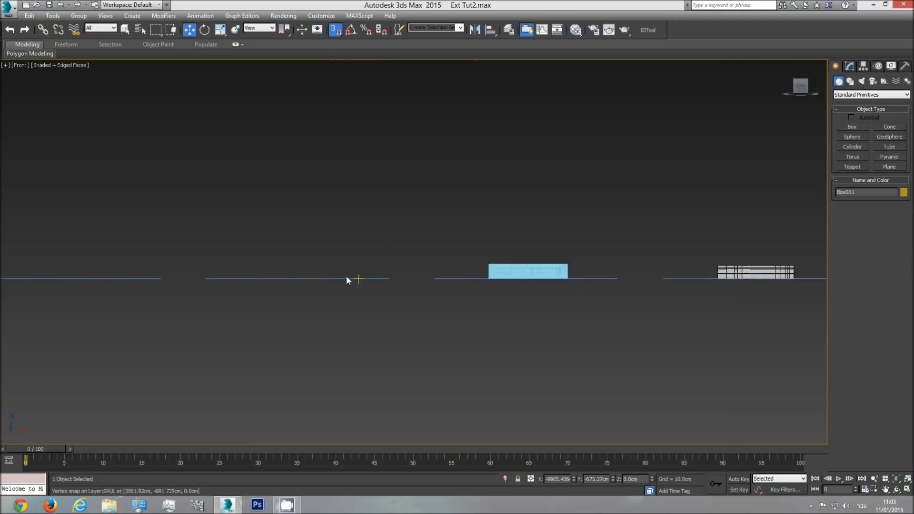
pyautogui.moveTo(285, 275); pyautogui.dragTo(394, 275, button='middle')
pyautogui.scroll(5, 394, 275)
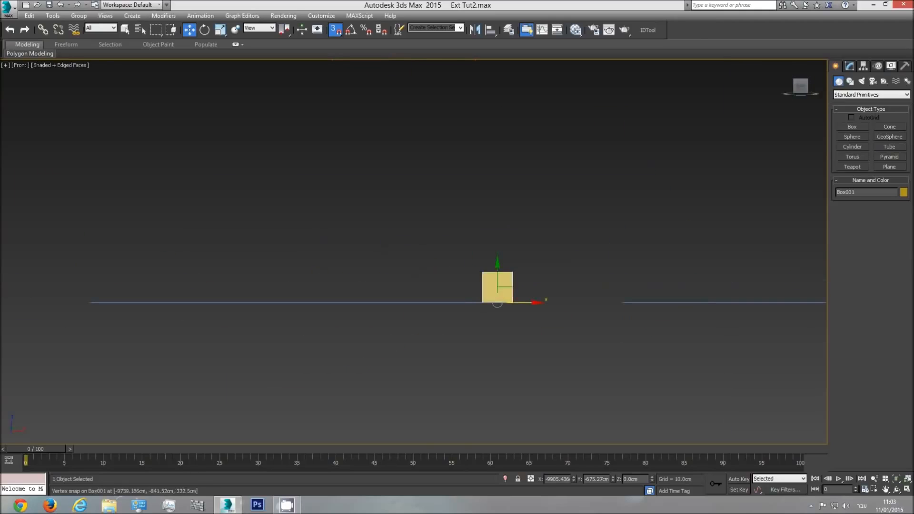
pyautogui.click(851, 65)
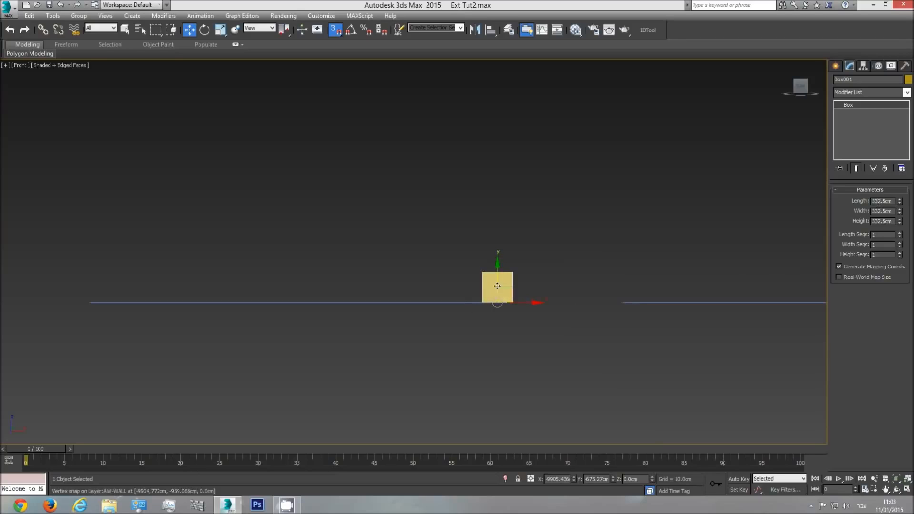
pyautogui.press('l')
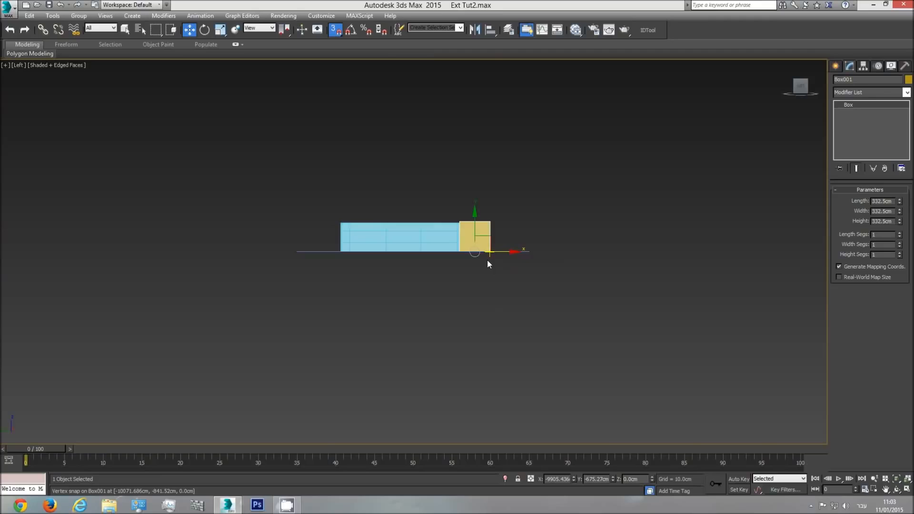
pyautogui.press('t')
pyautogui.press('f')
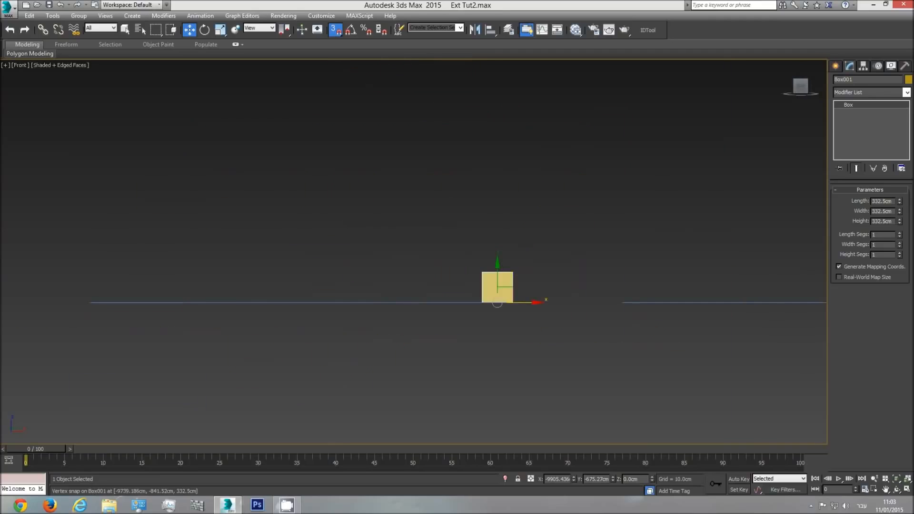
pyautogui.scroll(-3, 442, 325)
pyautogui.moveTo(416, 317); pyautogui.dragTo(909, 318)
pyautogui.moveTo(620, 317); pyautogui.dragTo(295, 324, button='middle')
pyautogui.scroll(-2, 295, 325)
pyautogui.moveTo(513, 326); pyautogui.dragTo(706, 317)
pyautogui.scroll(7, 706, 317)
pyautogui.scroll(5, 706, 317)
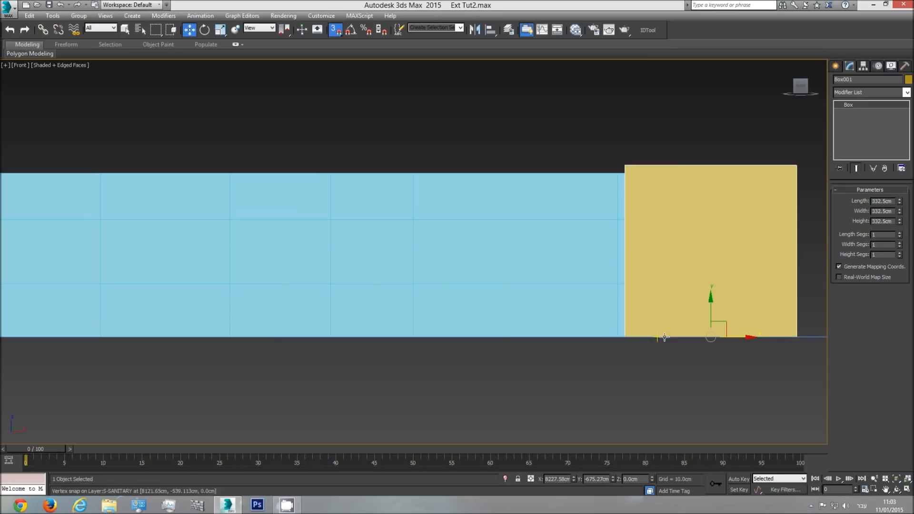
# Raise the top row of wall vertices along the vertical axis, snapping them to the top of the 332.5 cm box
pyautogui.click(544, 236)
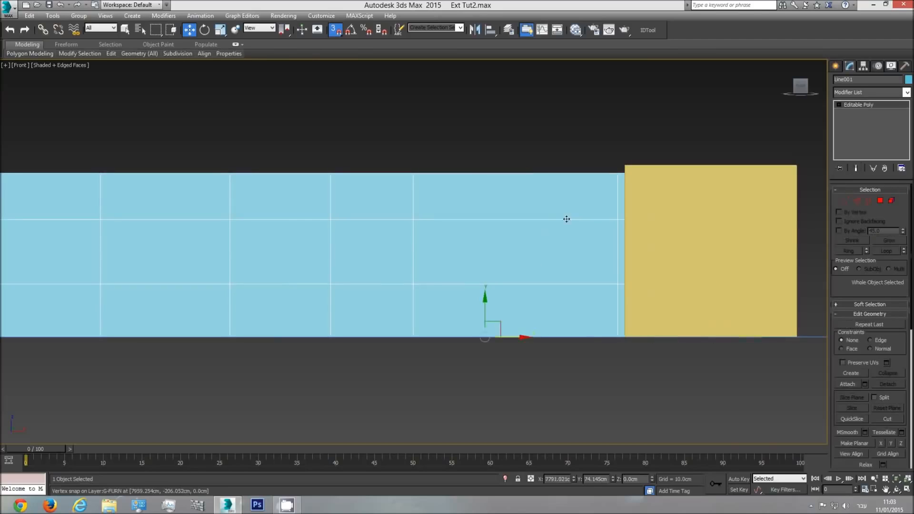
pyautogui.click(842, 200)
pyautogui.scroll(-3, 615, 196)
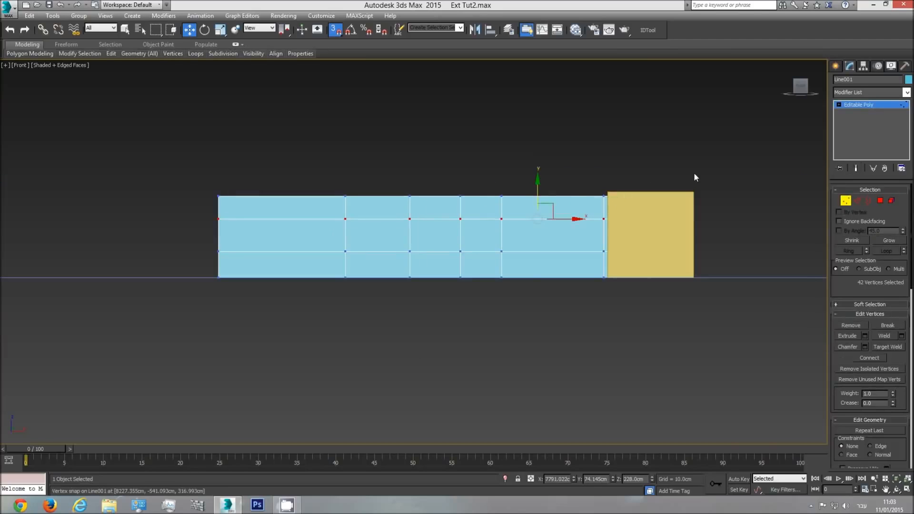
pyautogui.press('F3')
pyautogui.moveTo(699, 172); pyautogui.dragTo(140, 199)
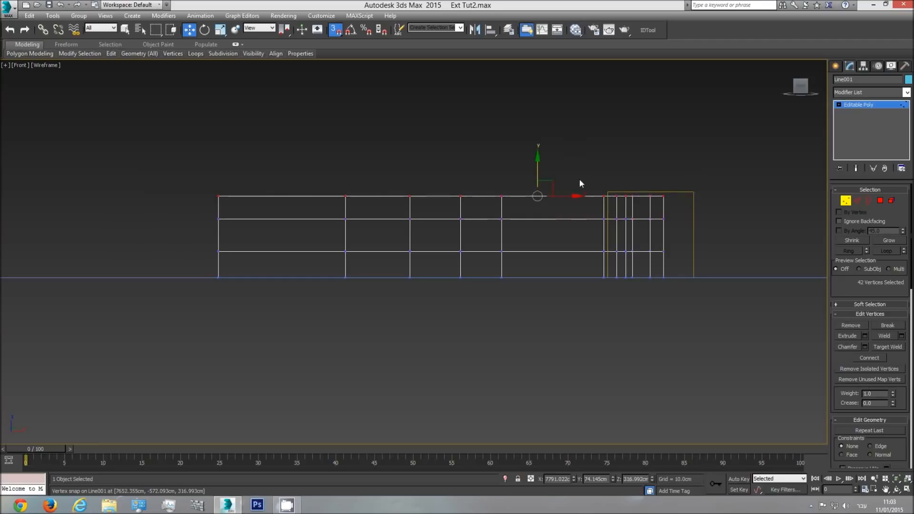
pyautogui.moveTo(539, 172); pyautogui.dragTo(607, 189)
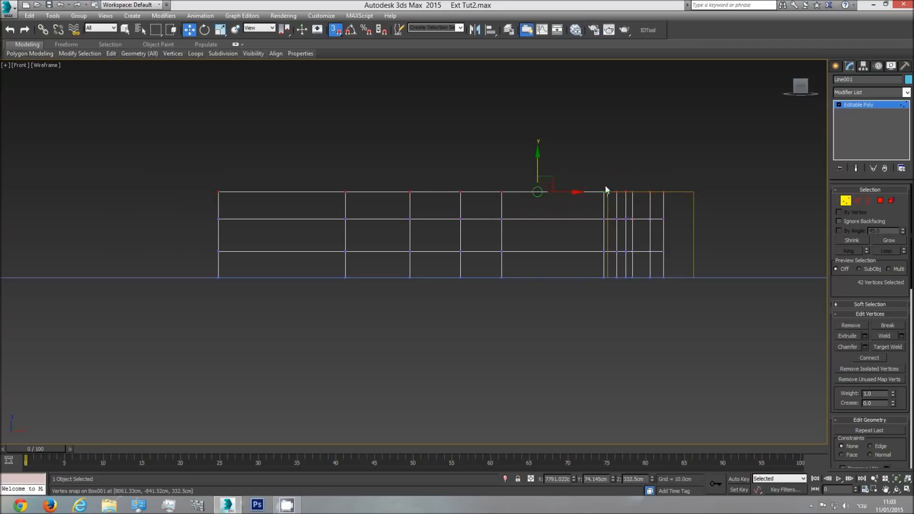
pyautogui.click(864, 105)
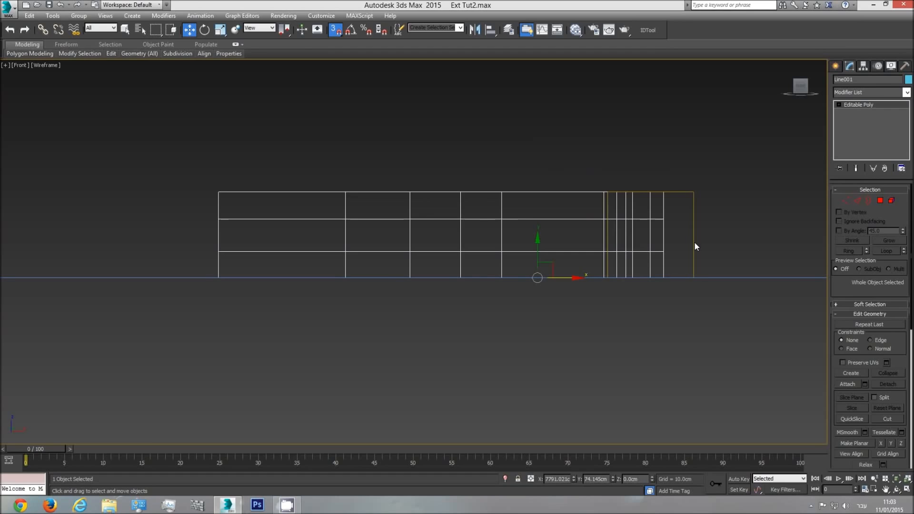
# Delete the storey-height reference box and show the walls shaded in an orbited perspective view
pyautogui.click(694, 242)
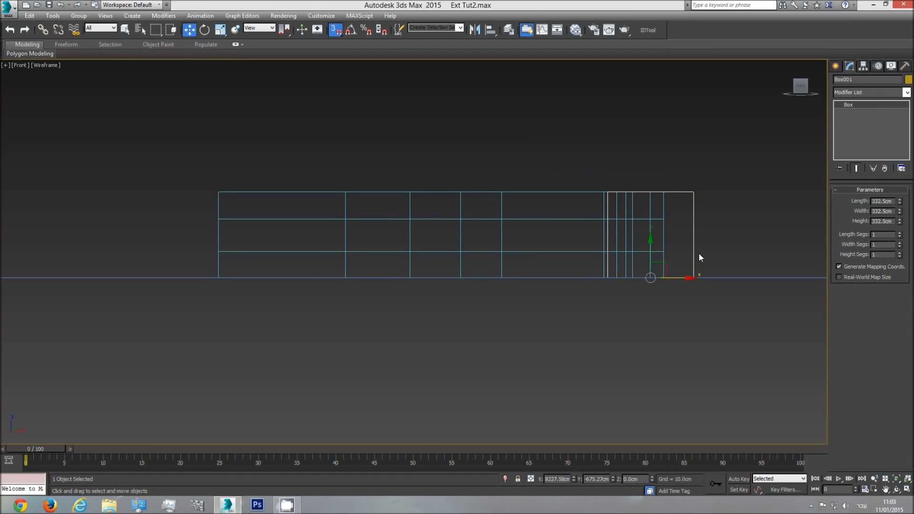
pyautogui.click(699, 252)
pyautogui.press('p')
pyautogui.click(897, 489)
pyautogui.moveTo(408, 195)
pyautogui.mouseDown()
pyautogui.moveTo(431, 204)
pyautogui.moveTo(418, 269)
pyautogui.mouseUp()
pyautogui.press('F3')
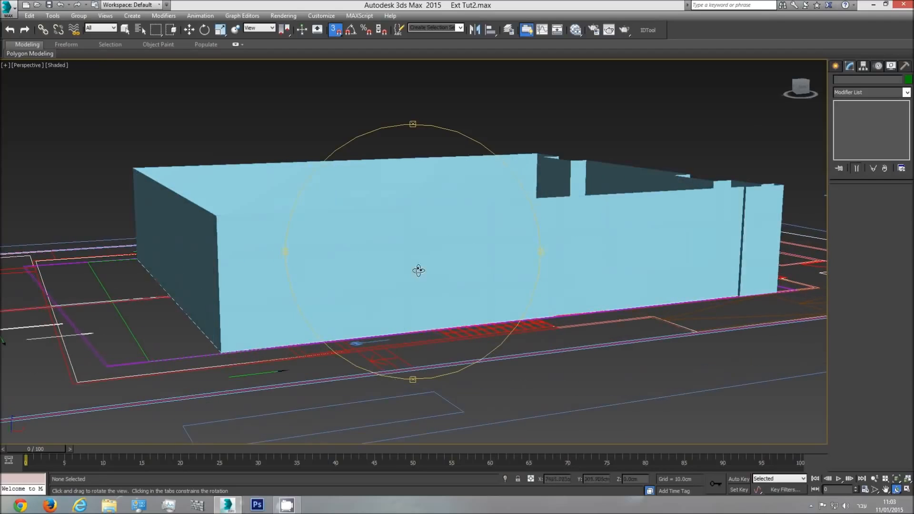
# Change the wall object's color to black
pyautogui.press('w')
pyautogui.click(445, 256)
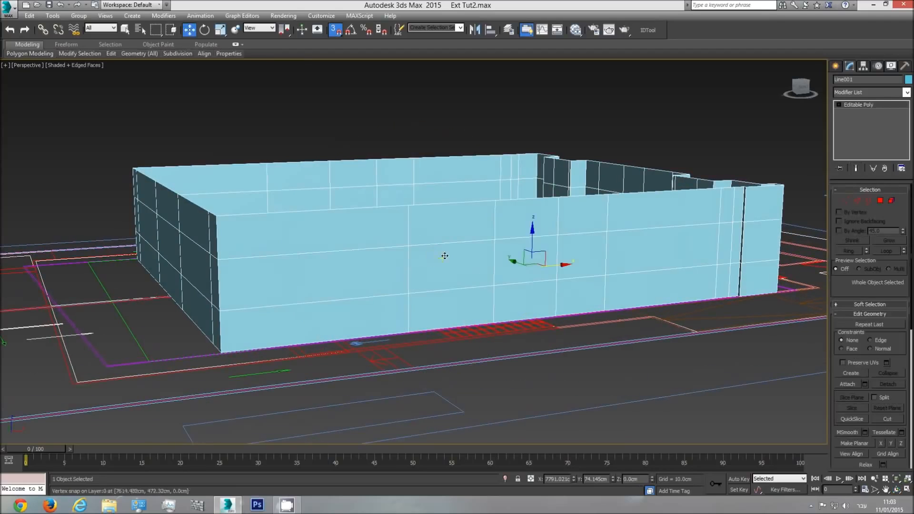
pyautogui.click(908, 80)
pyautogui.click(700, 265)
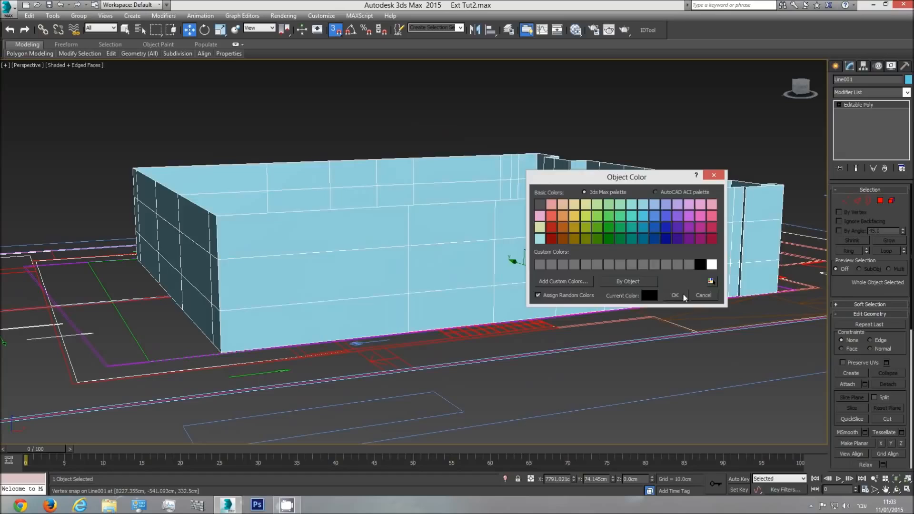
pyautogui.click(675, 295)
# Open the material editor and switch it to the compact mode
pyautogui.click(571, 33)
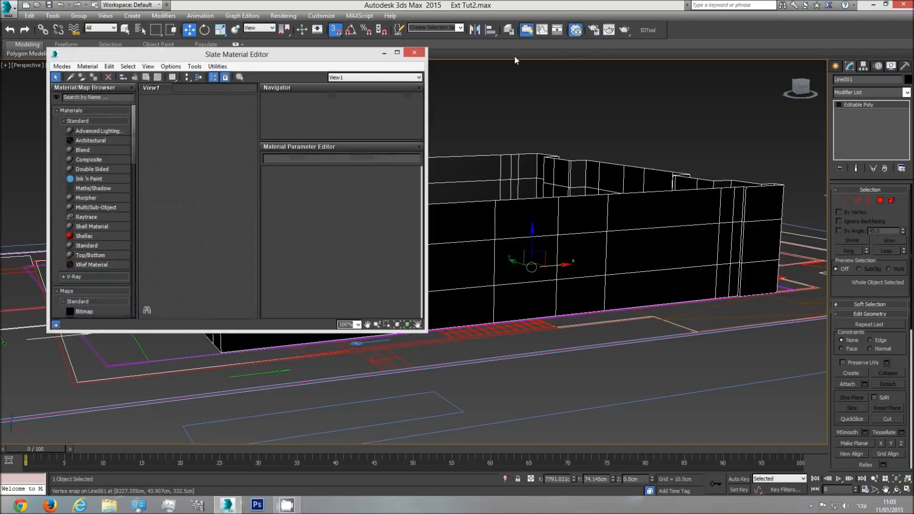
pyautogui.click(61, 67)
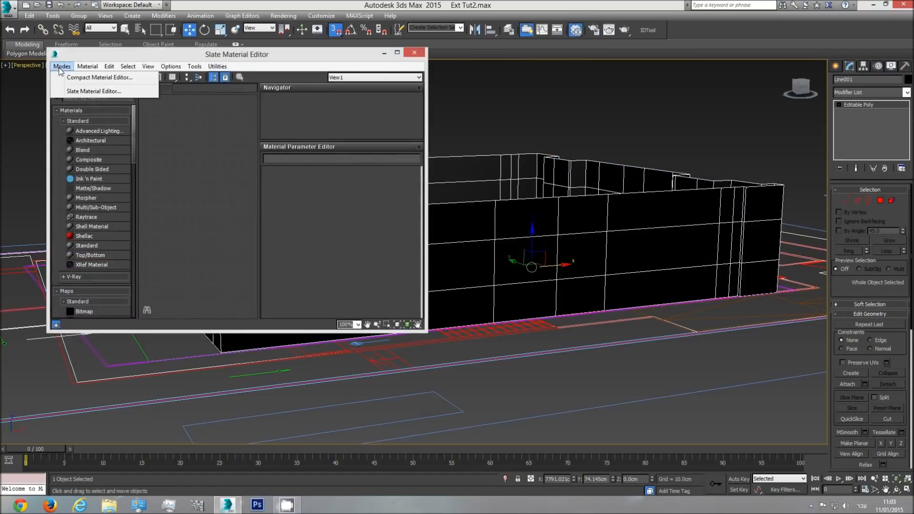
pyautogui.click(67, 77)
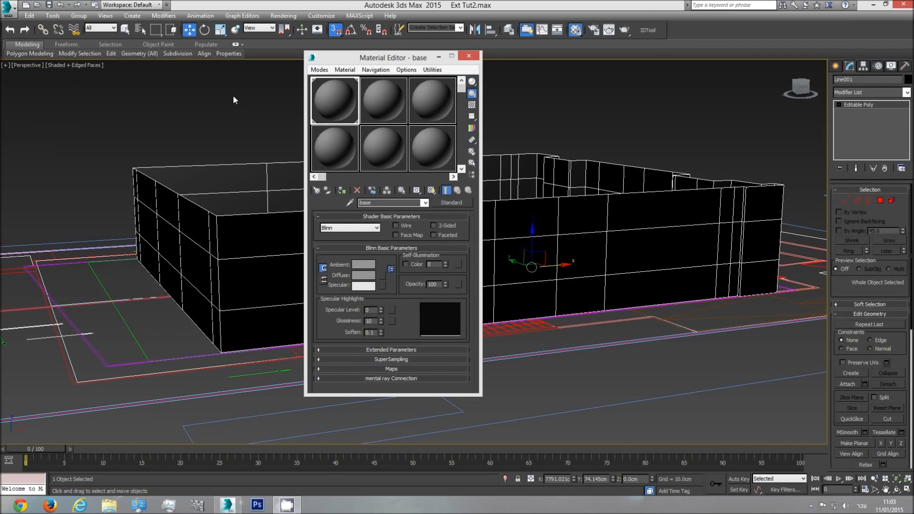
# Assign the material named base to the walls, check their edges selected and deselected, and close the material editor
pyautogui.scroll(-10, 542, 224)
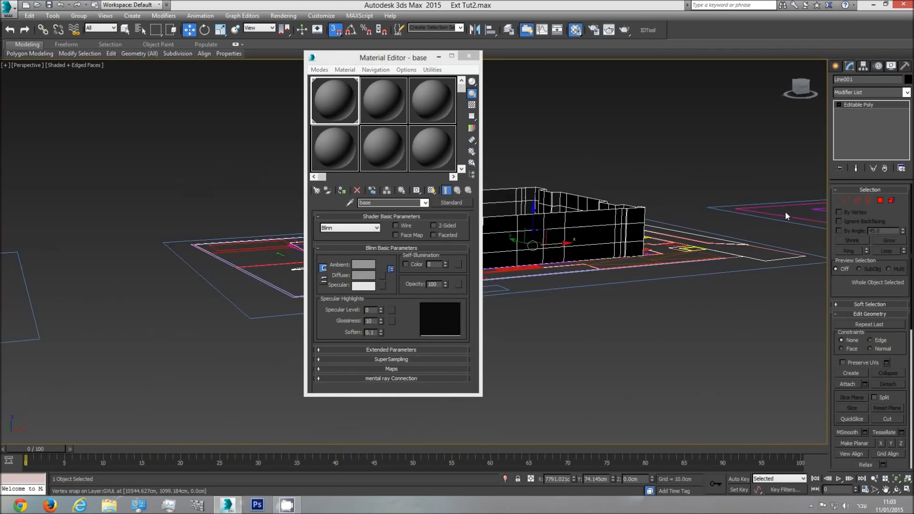
pyautogui.scroll(10, 542, 224)
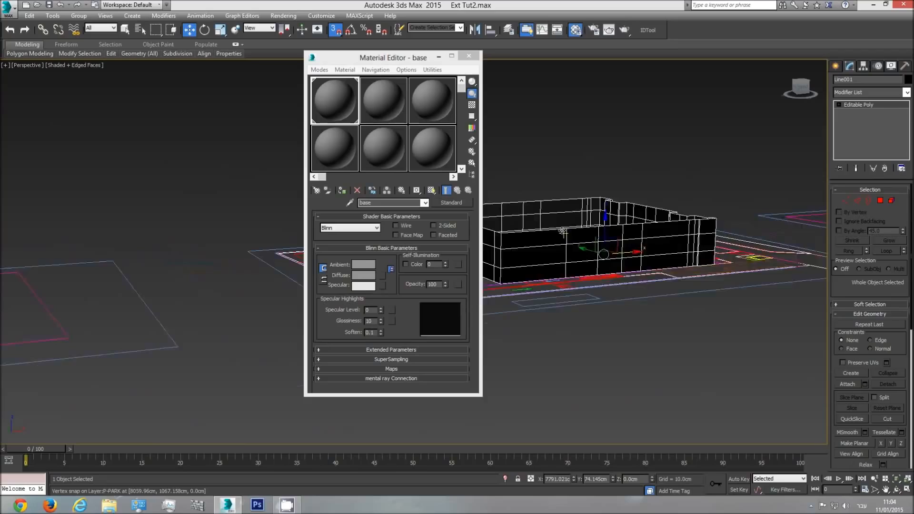
pyautogui.click(342, 190)
pyautogui.click(664, 157)
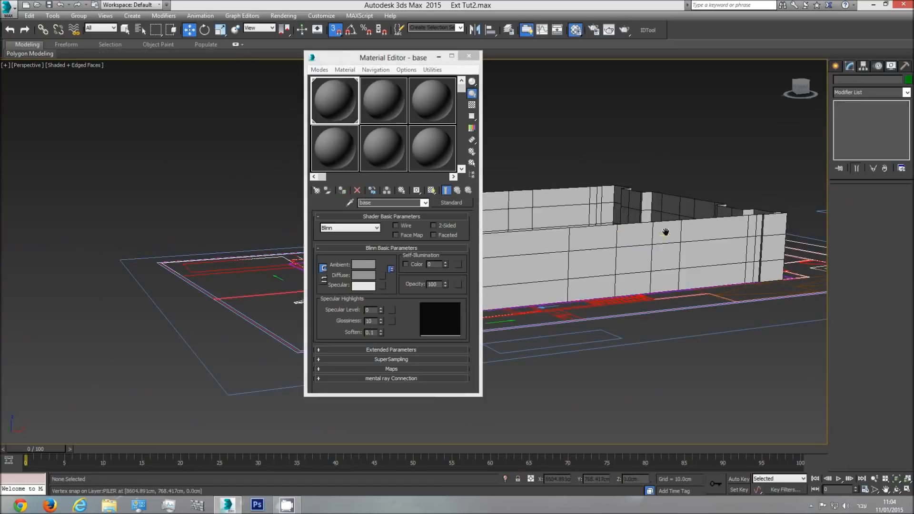
pyautogui.scroll(3, 665, 232)
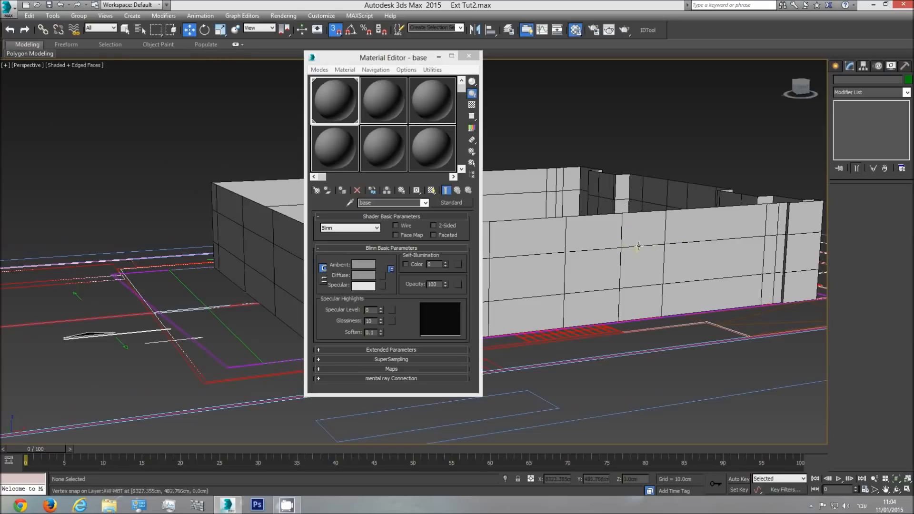
pyautogui.click(637, 246)
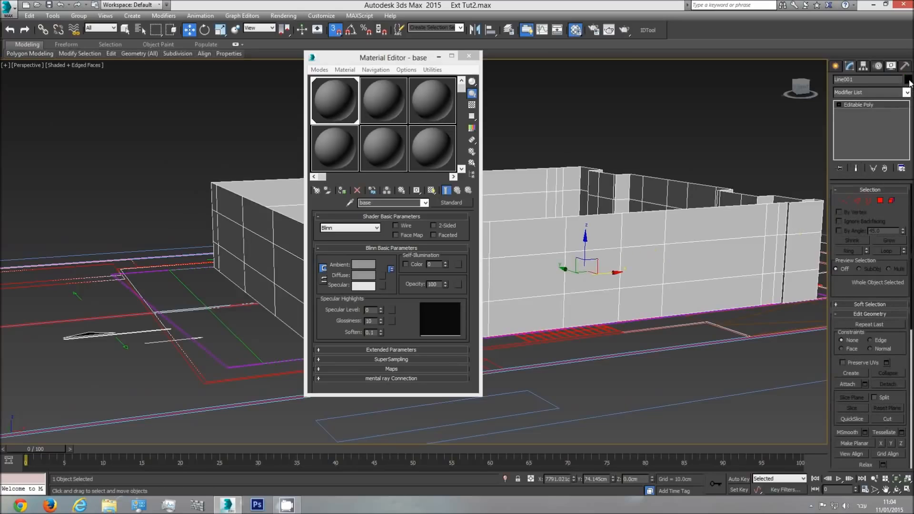
pyautogui.click(670, 135)
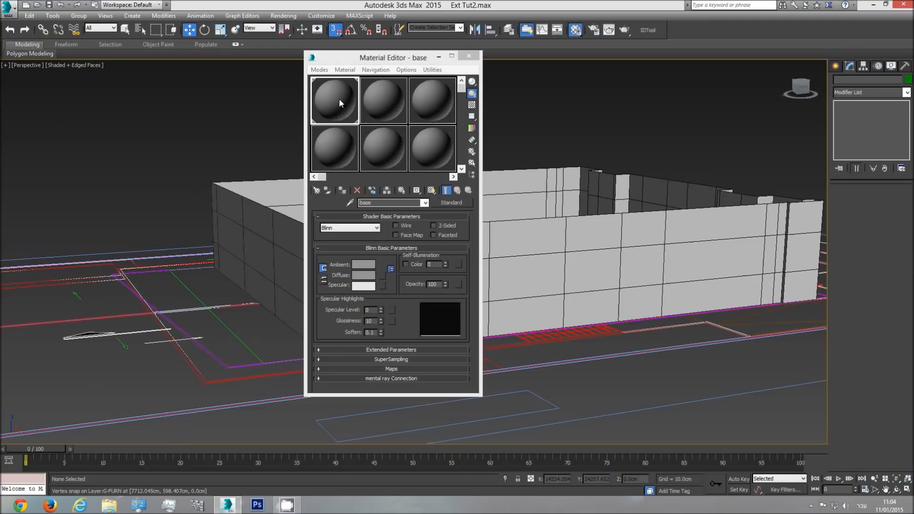
pyautogui.click(469, 55)
# Examine the finished wall shell and its edge divisions up close and from a distance in perspective
pyautogui.scroll(-5, 541, 268)
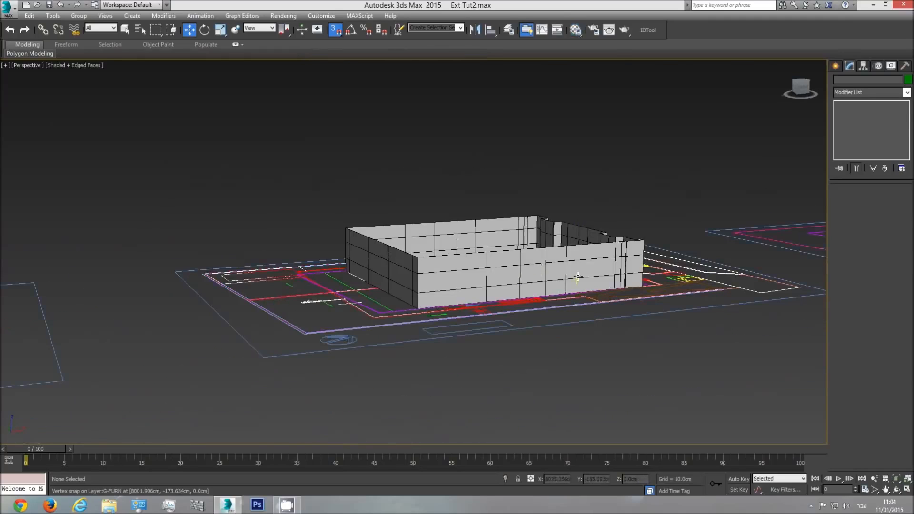
pyautogui.scroll(5, 576, 270)
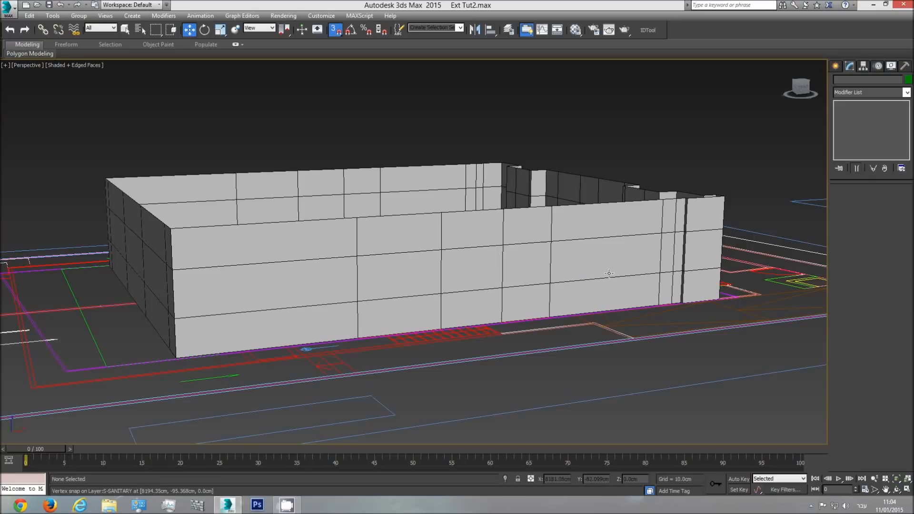
pyautogui.scroll(-4, 584, 271)
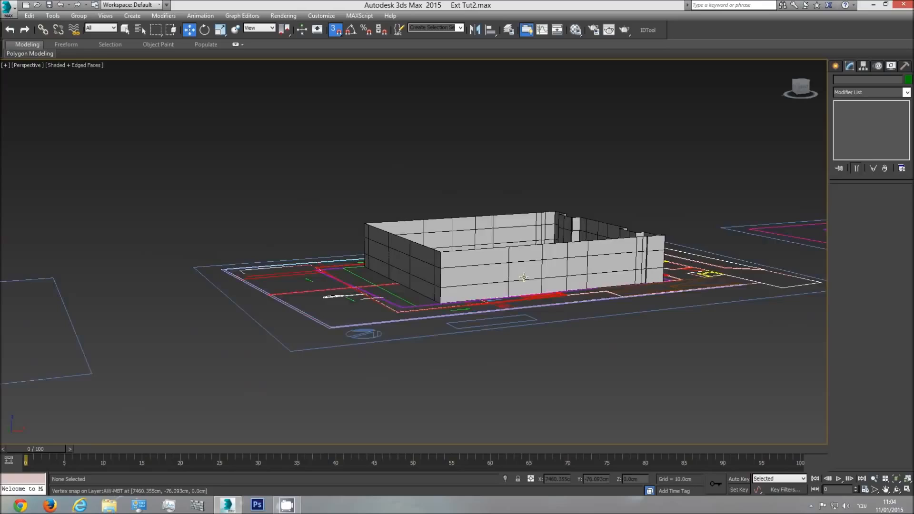
pyautogui.scroll(4, 524, 277)
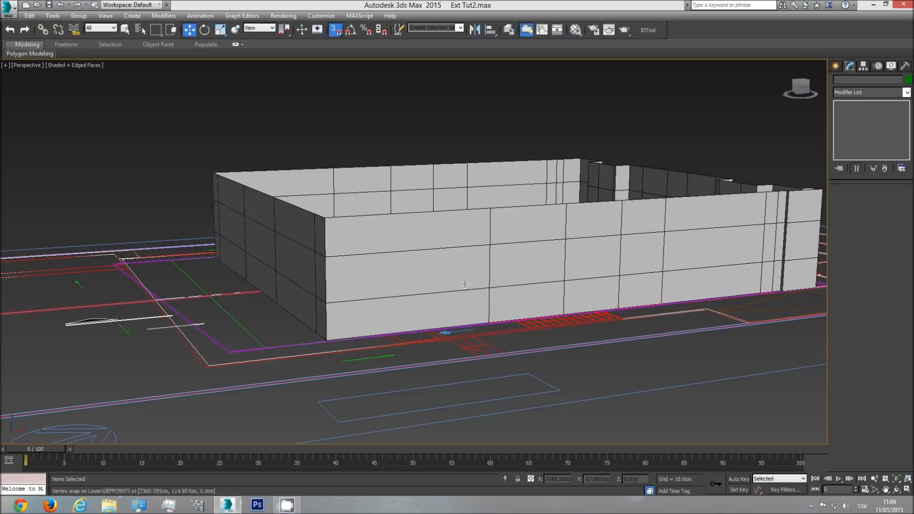
pyautogui.scroll(-3, 506, 284)
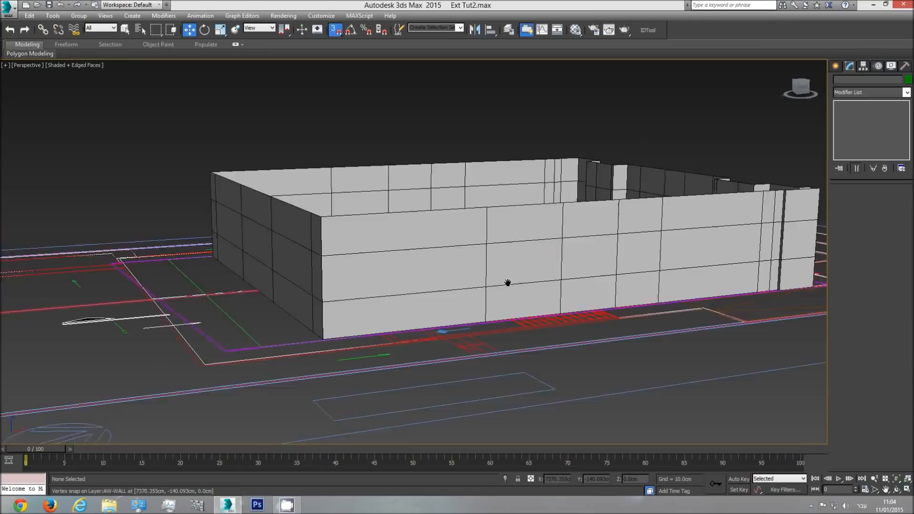
pyautogui.scroll(-2, 489, 282)
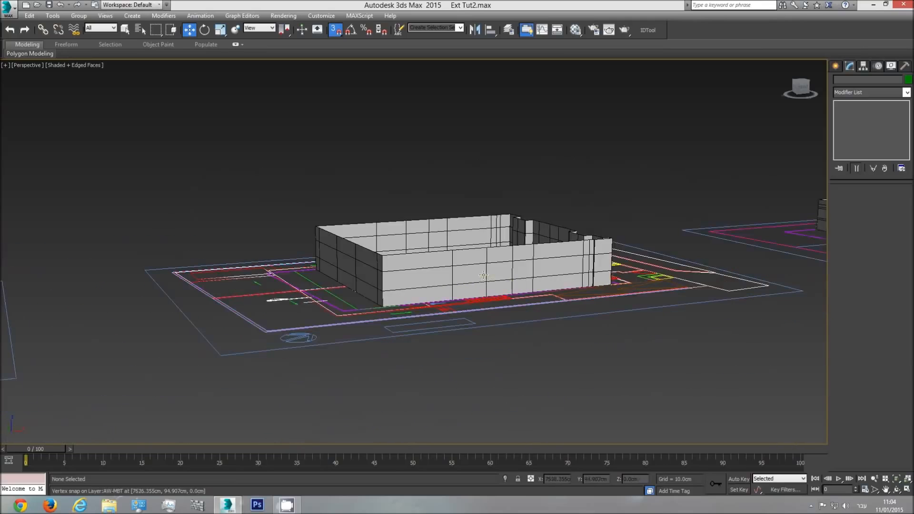
pyautogui.scroll(4, 476, 281)
pyautogui.scroll(-2, 367, 281)
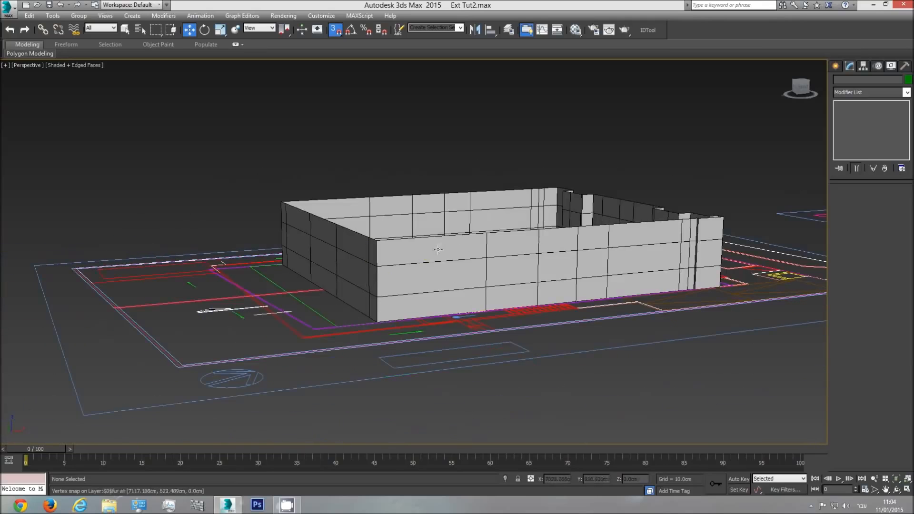
# In the top view, draw a line from the side elevation's lower window head to the front elevation's window head
pyautogui.press('t')
pyautogui.scroll(-3, 469, 281)
pyautogui.scroll(3, 458, 285)
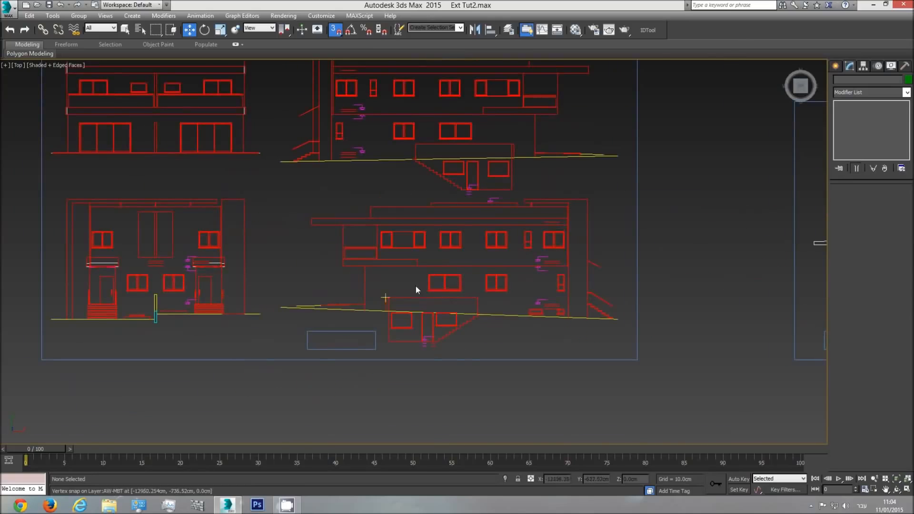
pyautogui.scroll(2, 435, 275)
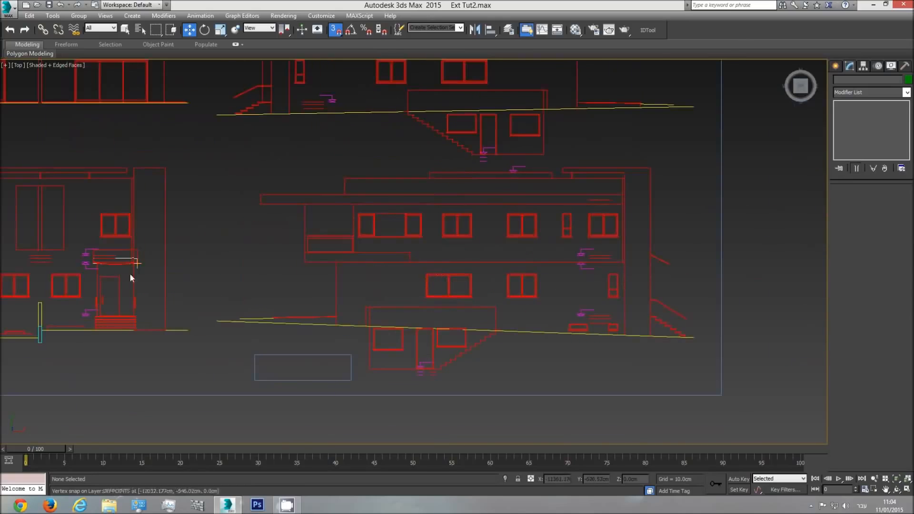
pyautogui.click(836, 66)
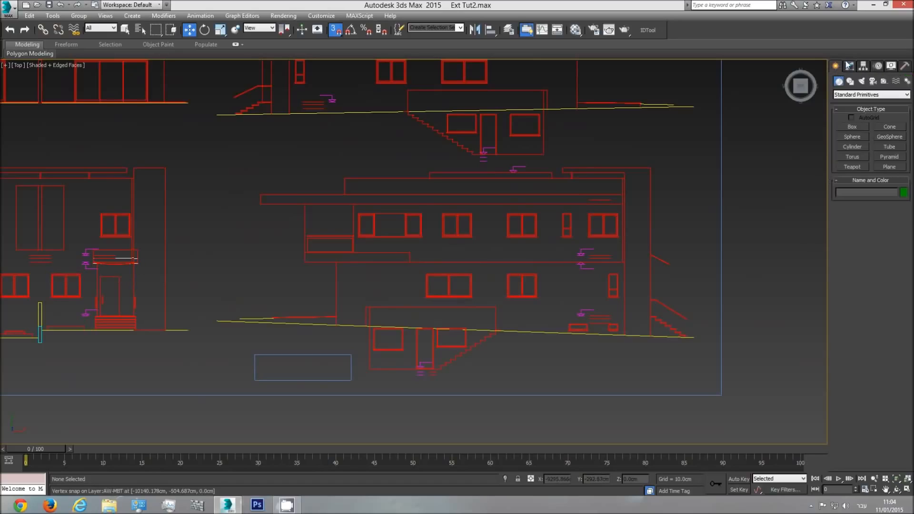
pyautogui.click(850, 82)
pyautogui.click(853, 134)
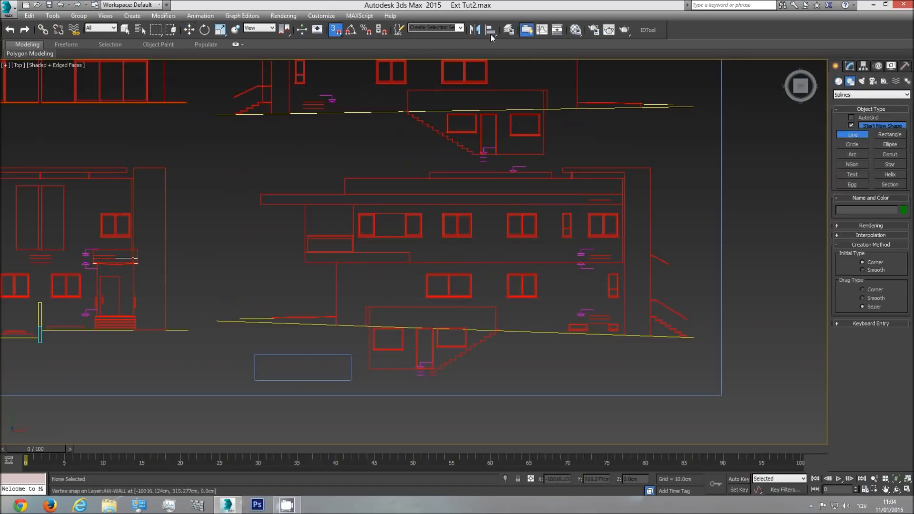
pyautogui.click(423, 271)
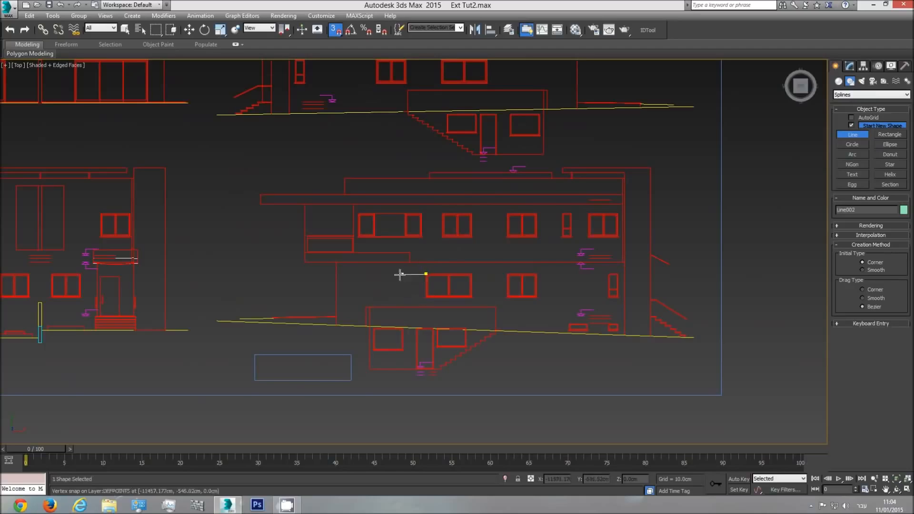
pyautogui.click(82, 273)
pyautogui.rightClick(242, 286)
pyautogui.scroll(4, 412, 298)
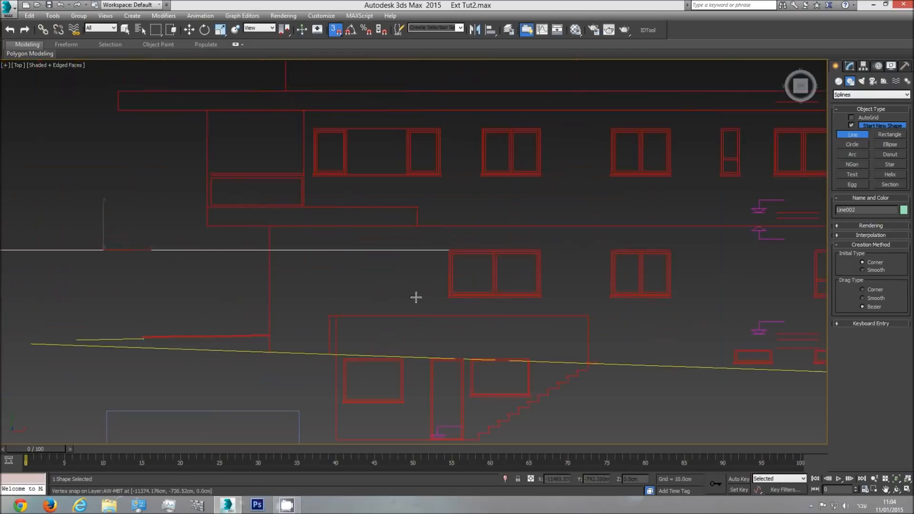
pyautogui.click(445, 294)
pyautogui.moveTo(246, 291); pyautogui.dragTo(662, 289, button='middle')
pyautogui.scroll(-2, 662, 288)
pyautogui.rightClick(547, 293)
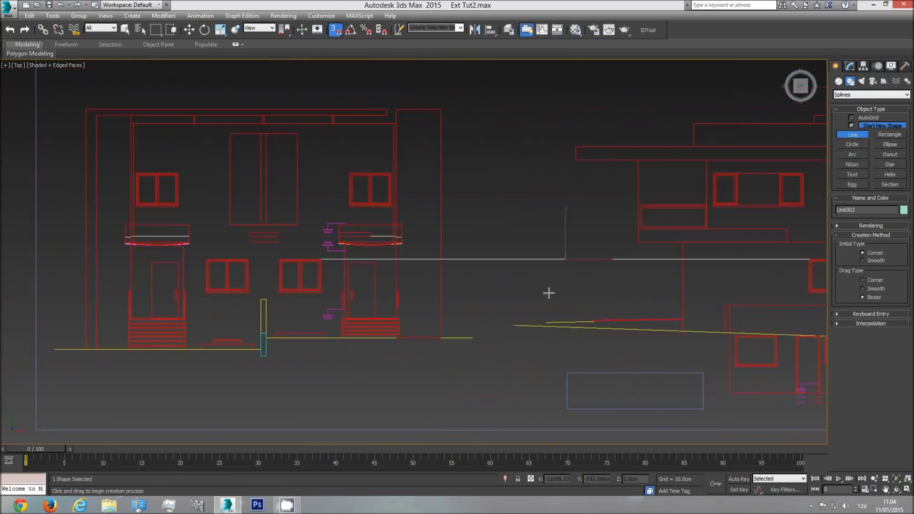
# Draw a second line from the side elevation's lower window sill to the front elevation's window sill
pyautogui.click(807, 290)
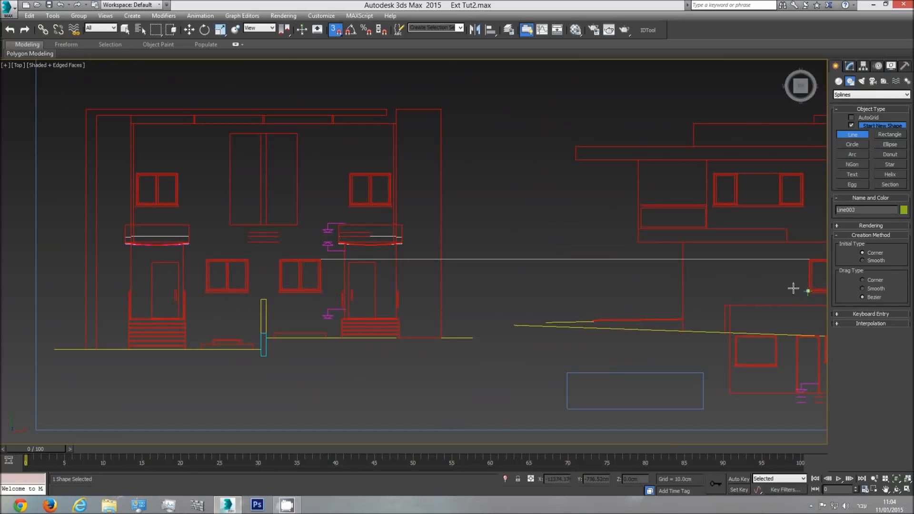
pyautogui.click(323, 286)
pyautogui.moveTo(614, 289); pyautogui.dragTo(390, 287, button='middle')
pyautogui.moveTo(243, 271); pyautogui.dragTo(448, 273, button='middle')
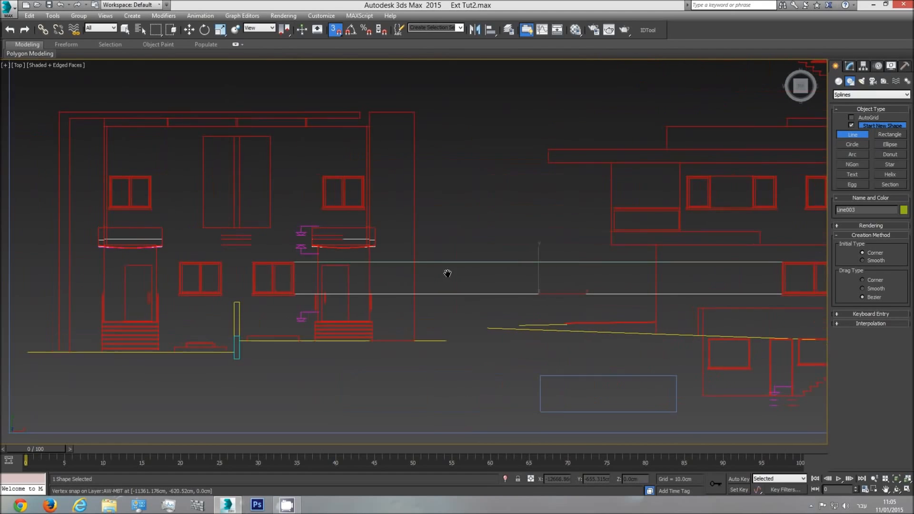
pyautogui.scroll(-3, 475, 274)
pyautogui.rightClick(404, 275)
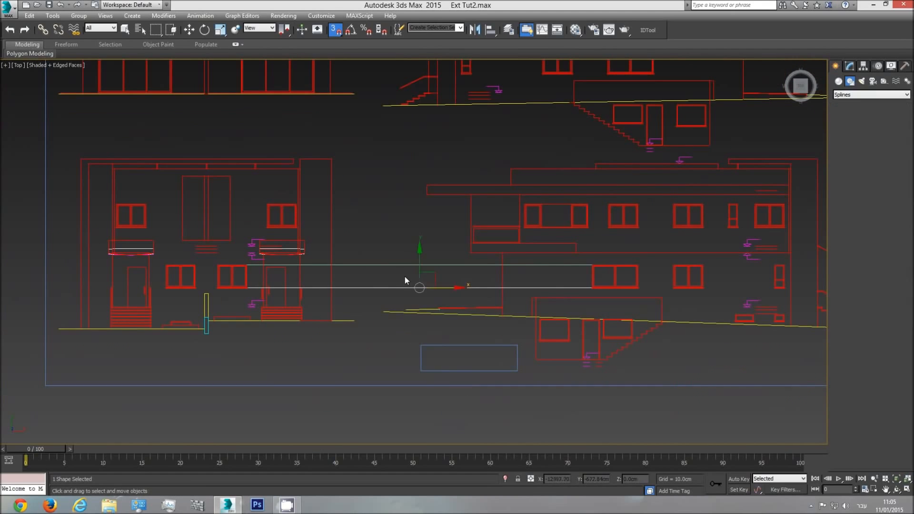
# Delete both comparison lines drawn between the side elevation's and the front elevation's windows
pyautogui.rightClick(404, 275)
pyautogui.click(418, 4)
pyautogui.press('Delete')
pyautogui.click(457, 264)
pyautogui.press('Delete')
# Draw a box 105 cm long and about 284 cm wide from the lower side elevation's floor level up to its window sill
pyautogui.moveTo(485, 260); pyautogui.dragTo(430, 313, button='middle')
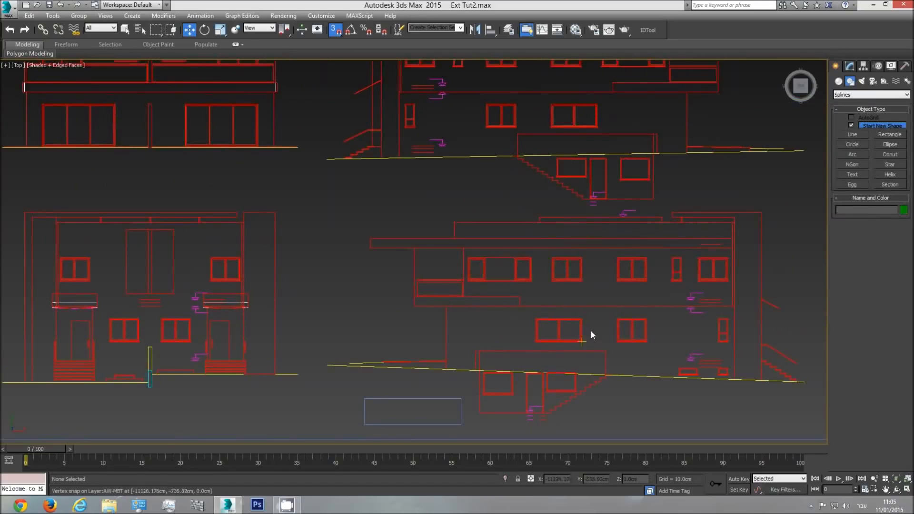
pyautogui.moveTo(289, 125); pyautogui.dragTo(391, 166, button='middle')
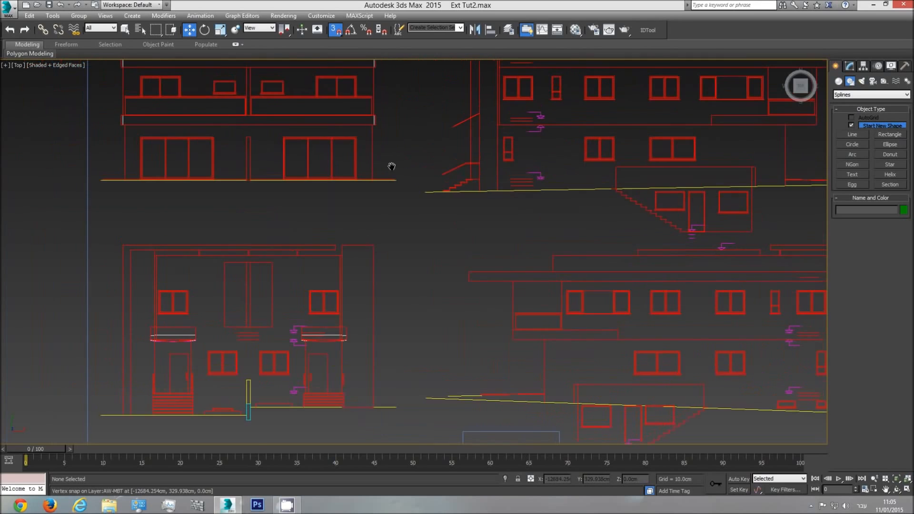
pyautogui.moveTo(480, 309); pyautogui.dragTo(418, 281, button='middle')
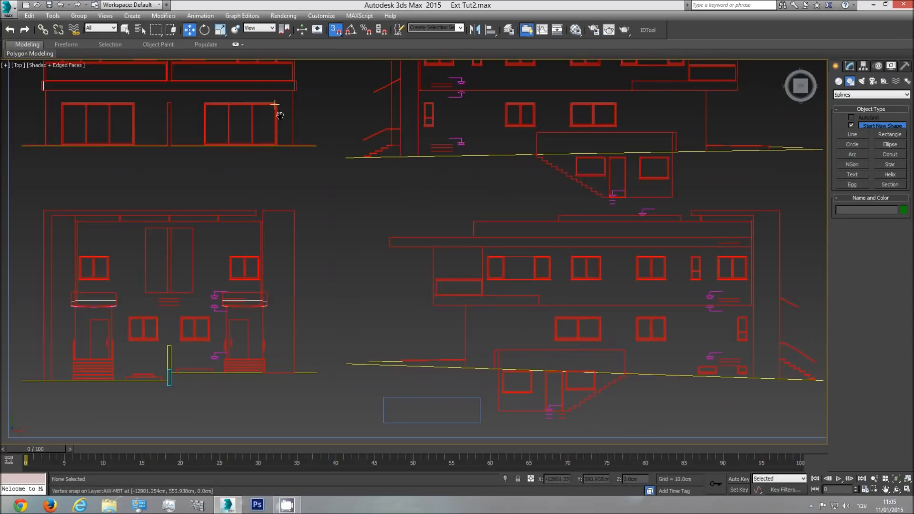
pyautogui.moveTo(280, 116); pyautogui.dragTo(285, 185, button='middle')
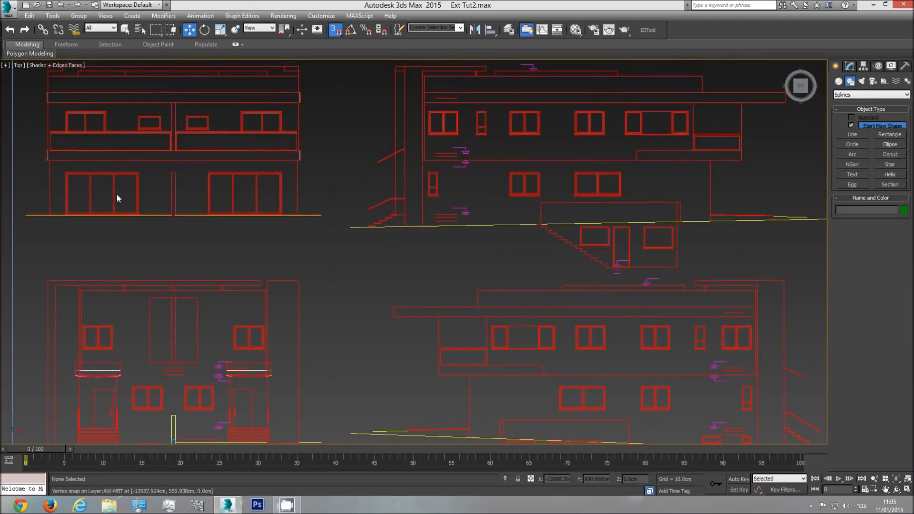
pyautogui.moveTo(582, 402); pyautogui.dragTo(554, 355, button='middle')
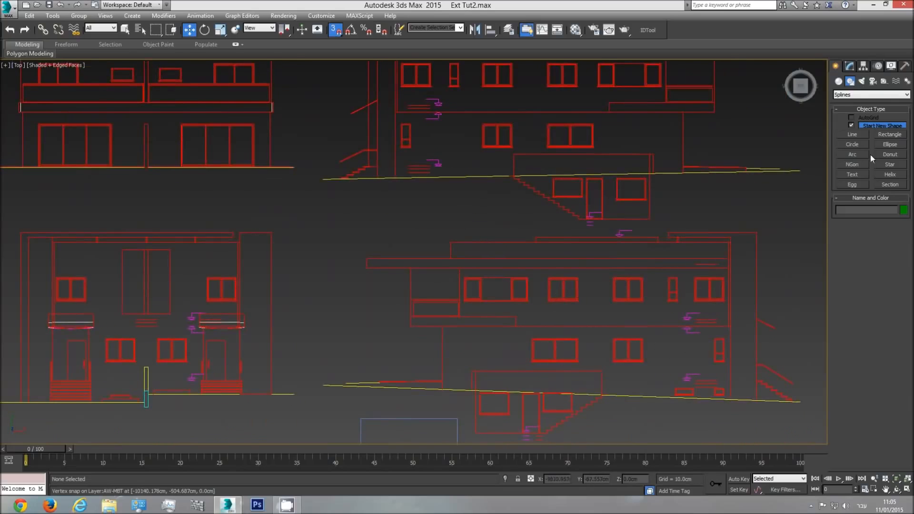
pyautogui.click(839, 81)
pyautogui.click(852, 127)
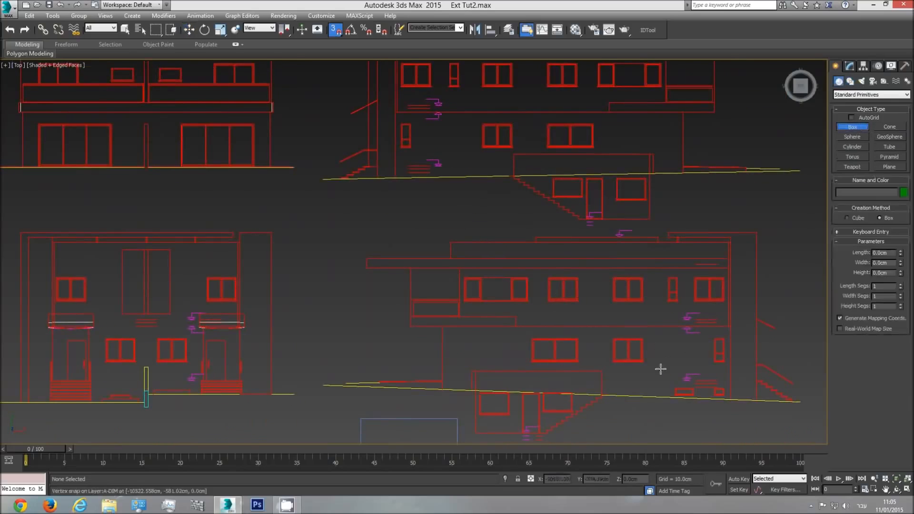
pyautogui.scroll(3, 678, 372)
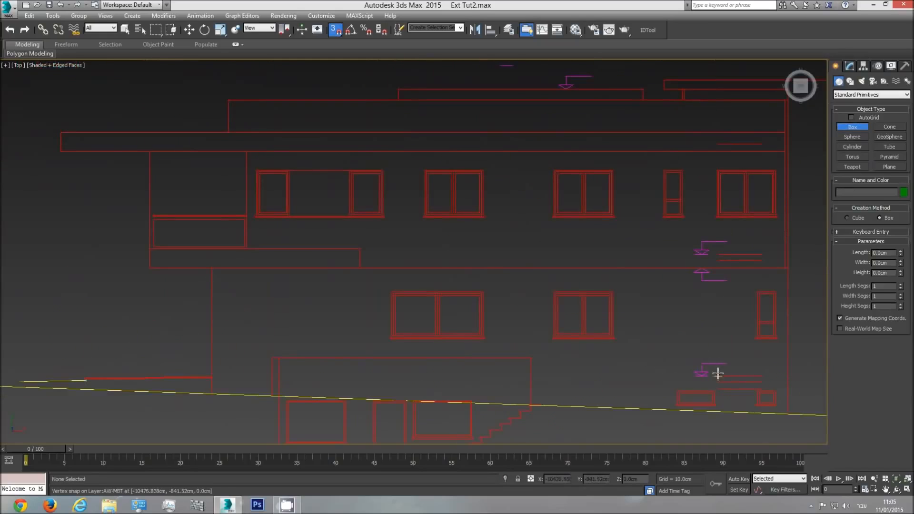
pyautogui.moveTo(720, 375); pyautogui.dragTo(618, 336)
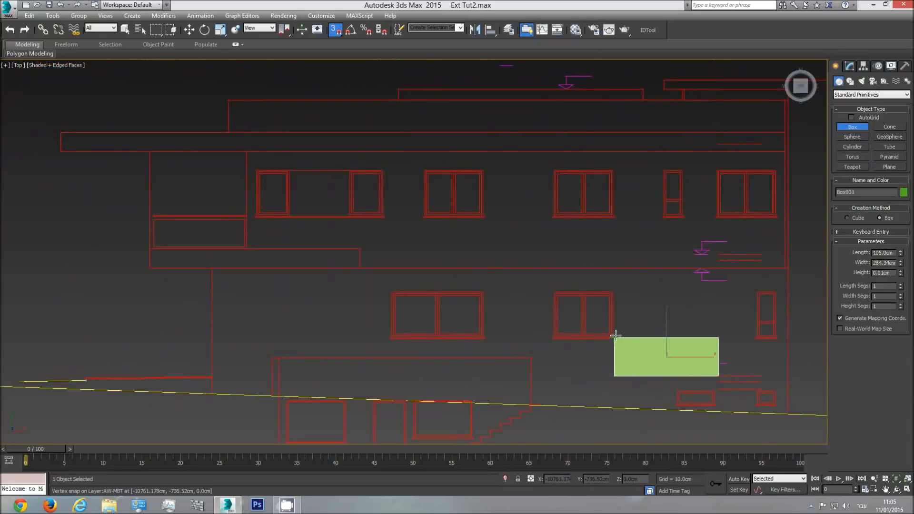
# Draw a second, narrow box 230 cm long and about 11.5 cm wide from floor level to the small window's head
pyautogui.click(756, 375)
pyautogui.moveTo(758, 375); pyautogui.dragTo(751, 292)
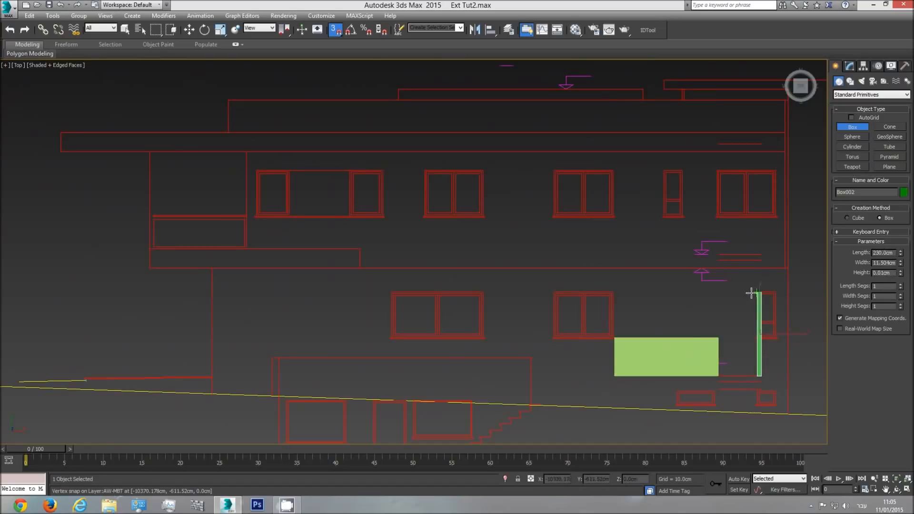
pyautogui.click(746, 207)
pyautogui.rightClick(690, 272)
pyautogui.rightClick(681, 282)
pyautogui.click(605, 4)
# Select both boxes and move them onto the opposite side elevation's floor level to check its ground-floor sill and head heights
pyautogui.keyDown('ctrl'); pyautogui.click(681, 355); pyautogui.keyUp('ctrl')
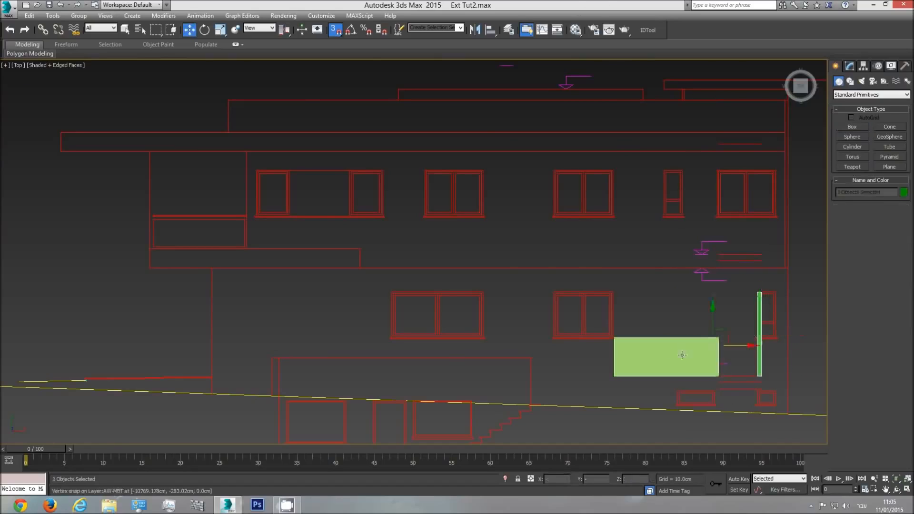
pyautogui.moveTo(700, 344); pyautogui.dragTo(678, 371, button='middle')
pyautogui.scroll(-3, 677, 371)
pyautogui.moveTo(690, 364); pyautogui.dragTo(454, 145)
pyautogui.scroll(5, 406, 151)
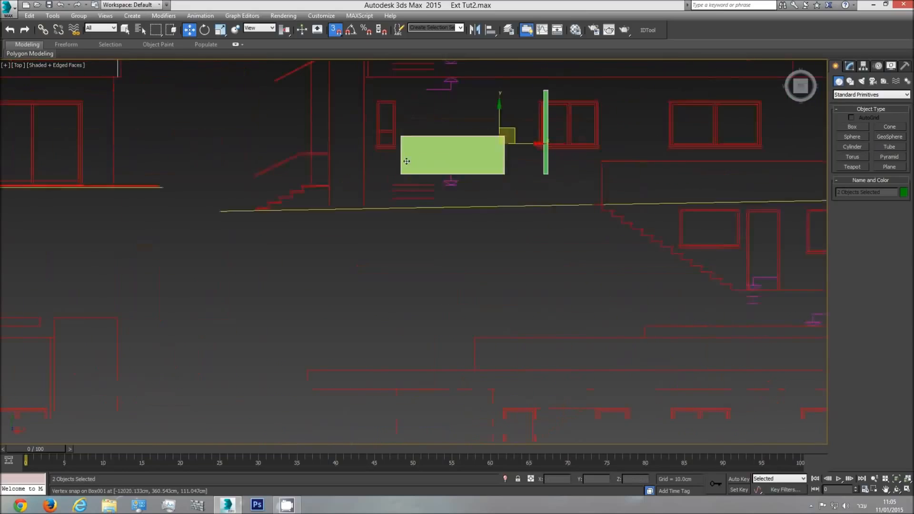
pyautogui.moveTo(395, 188); pyautogui.dragTo(375, 206)
pyautogui.moveTo(397, 179); pyautogui.dragTo(405, 215, button='middle')
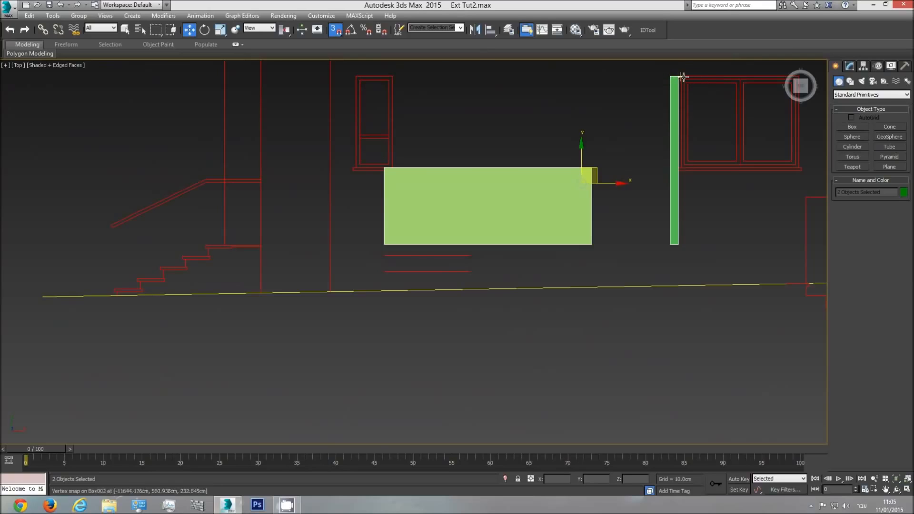
# Move both boxes onto the floor line of the elevation with the large glazed doors, over one of the doors
pyautogui.scroll(-1, 564, 205)
pyautogui.moveTo(565, 205); pyautogui.dragTo(548, 237, button='middle')
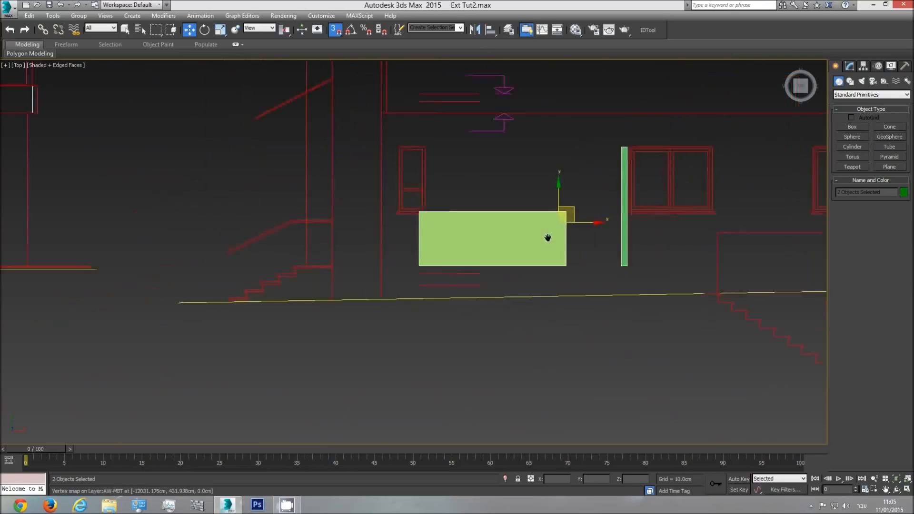
pyautogui.scroll(-3, 548, 237)
pyautogui.moveTo(675, 390); pyautogui.dragTo(520, 312, button='middle')
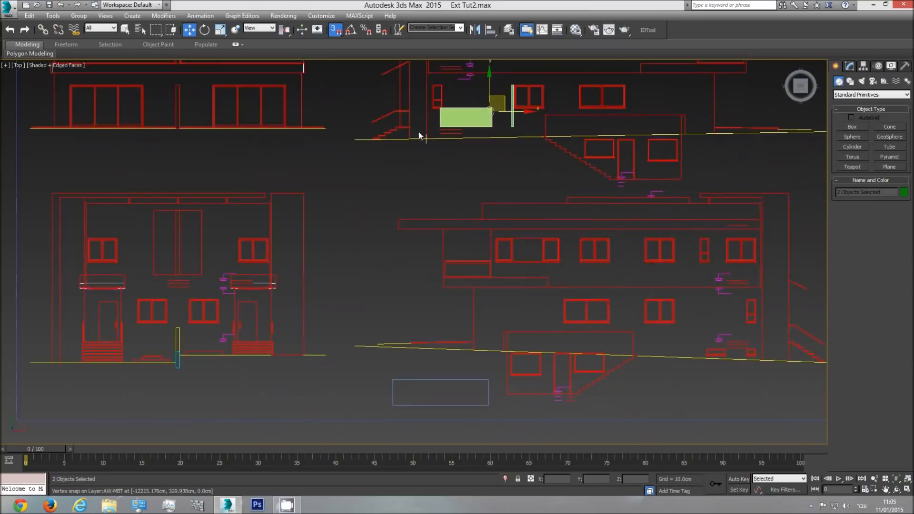
pyautogui.moveTo(421, 137); pyautogui.dragTo(441, 262, button='middle')
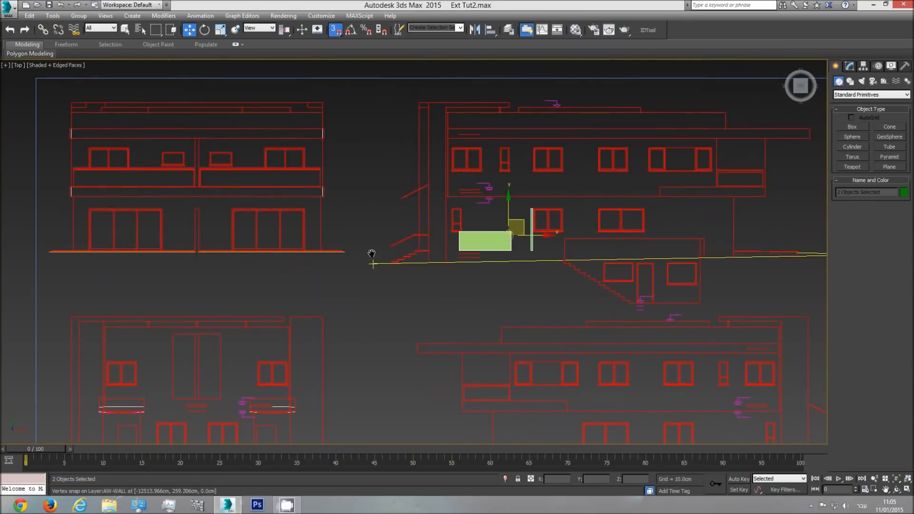
pyautogui.moveTo(547, 257); pyautogui.dragTo(582, 261, button='middle')
pyautogui.scroll(2, 585, 247)
pyautogui.moveTo(590, 235); pyautogui.dragTo(235, 239)
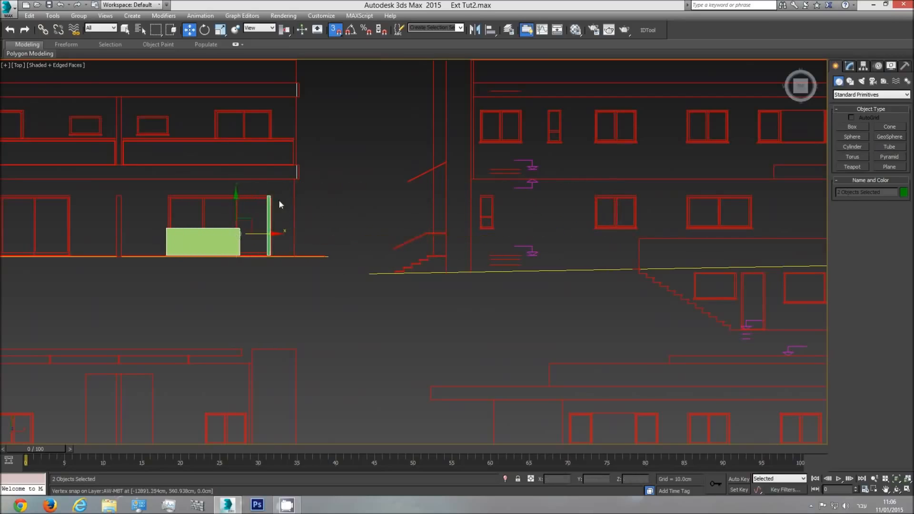
# Compare the narrow box with the glazed door's head height, and delete both measuring boxes
pyautogui.scroll(4, 266, 196)
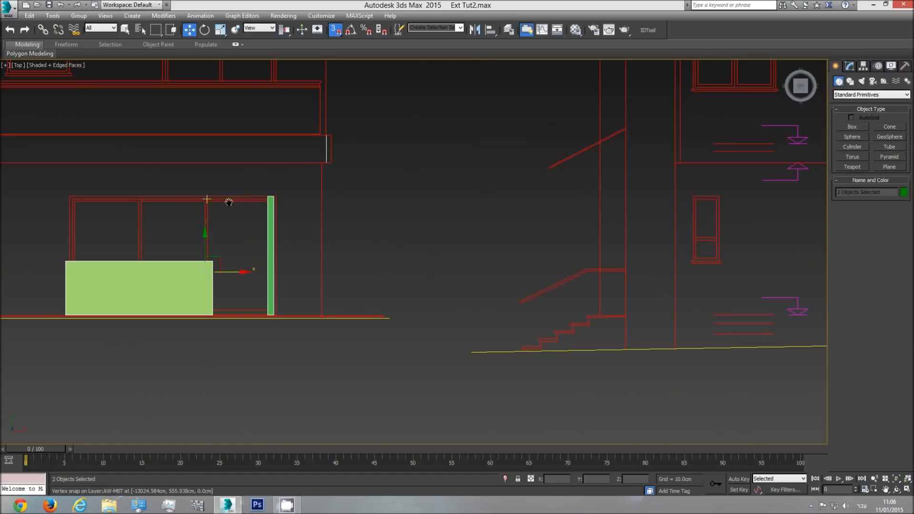
pyautogui.moveTo(206, 200); pyautogui.dragTo(326, 200, button='middle')
pyautogui.scroll(2, 388, 203)
pyautogui.scroll(2, 399, 200)
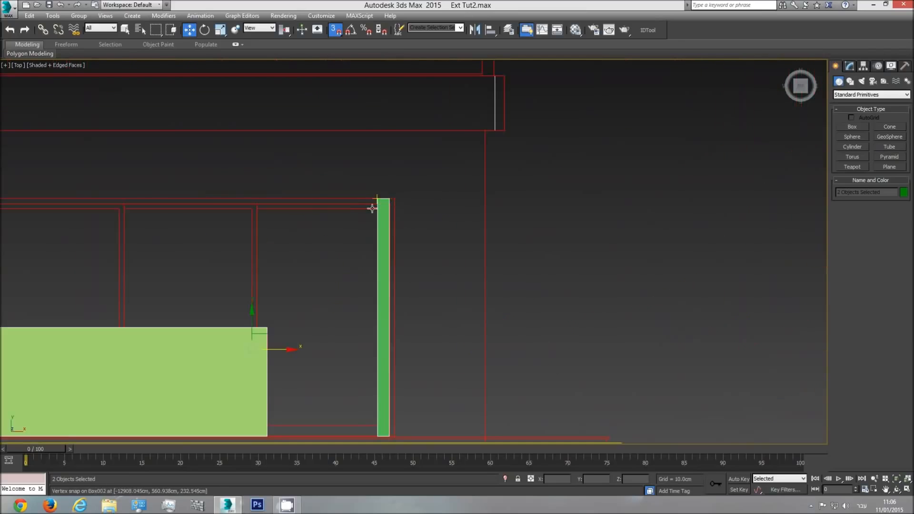
pyautogui.scroll(-10, 387, 199)
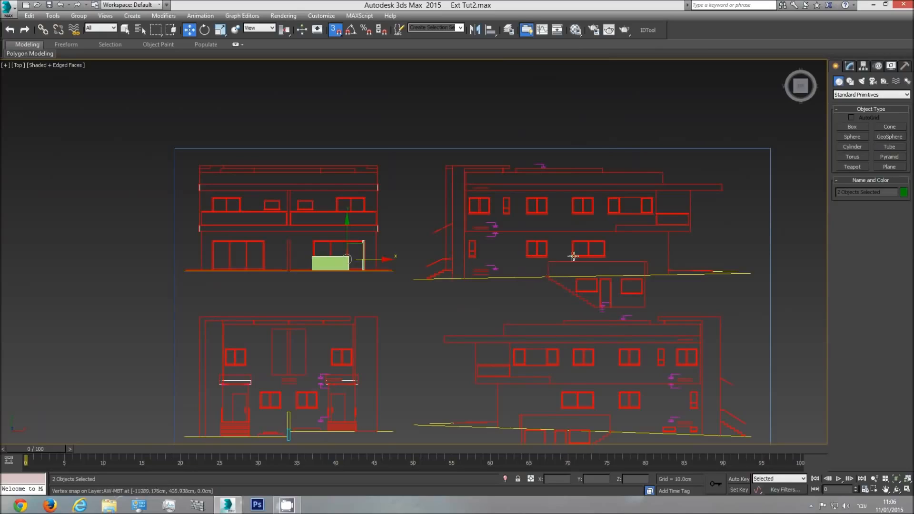
pyautogui.moveTo(364, 260); pyautogui.dragTo(394, 250, button='middle')
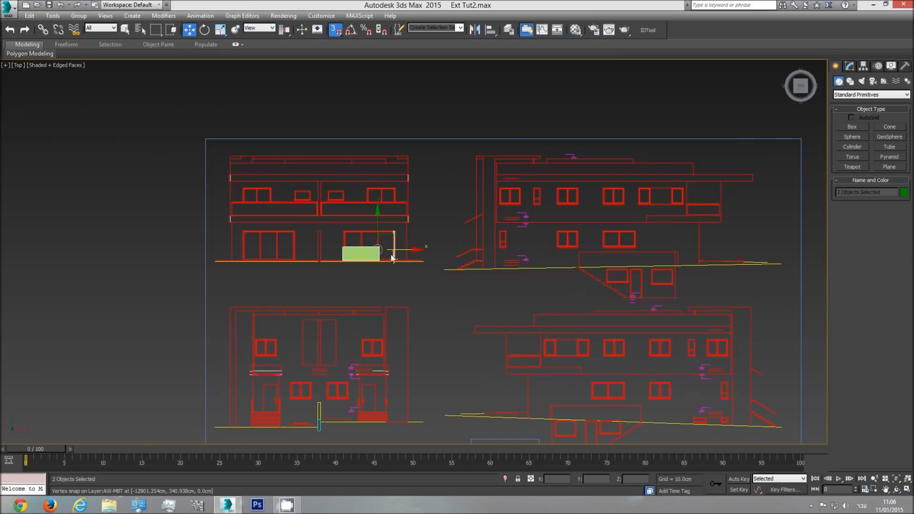
pyautogui.scroll(5, 392, 259)
pyautogui.press('Delete')
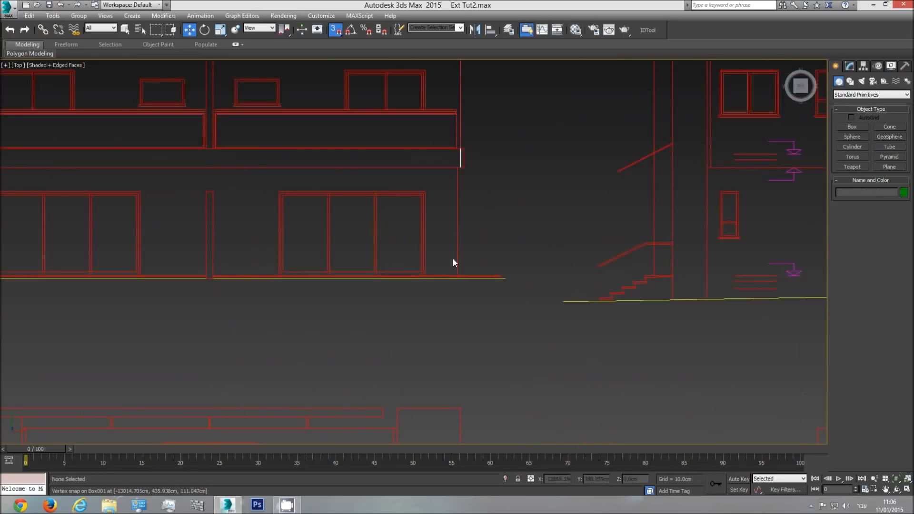
# In the perspective view, delete the floor polygon enclosed by the exterior wall shell
pyautogui.scroll(-3, 453, 258)
pyautogui.moveTo(493, 260); pyautogui.dragTo(443, 249, button='middle')
pyautogui.press('p')
pyautogui.click(896, 478)
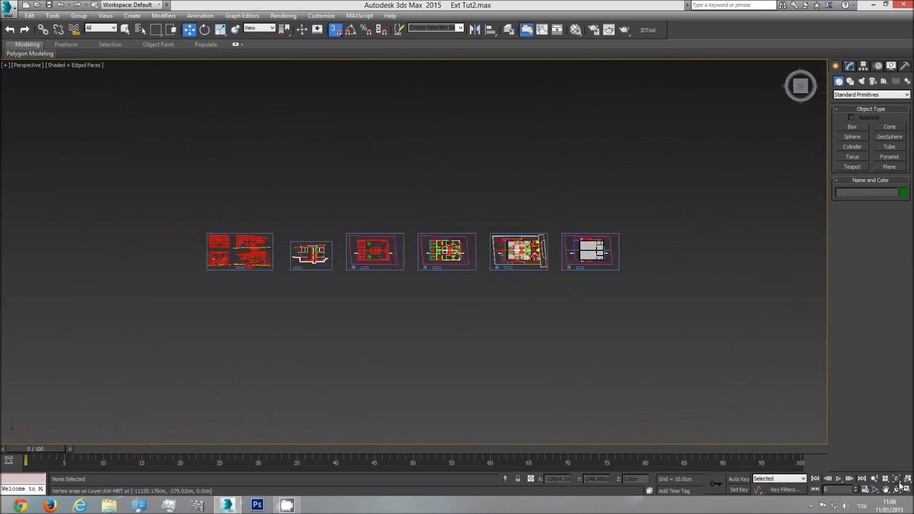
pyautogui.click(897, 490)
pyautogui.moveTo(624, 367); pyautogui.dragTo(533, 248)
pyautogui.scroll(10, 510, 229)
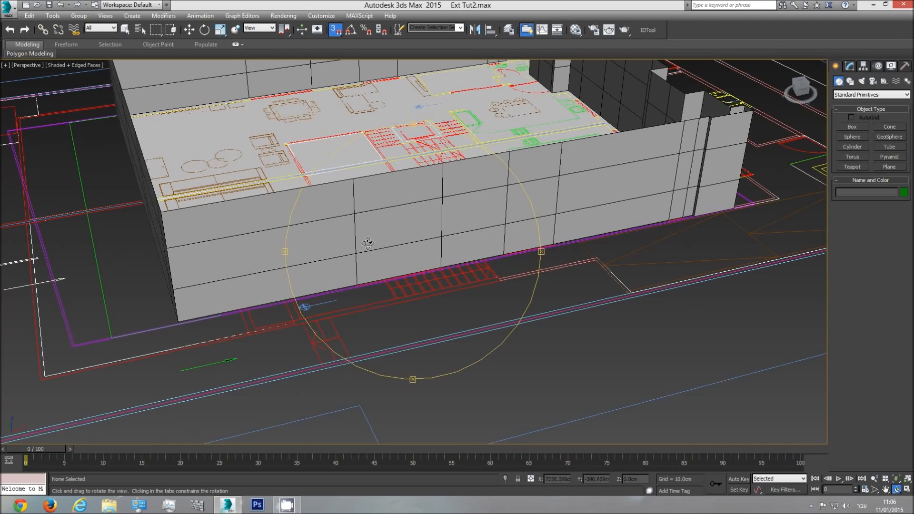
pyautogui.scroll(-5, 448, 238)
pyautogui.rightClick(448, 240)
pyautogui.click(451, 237)
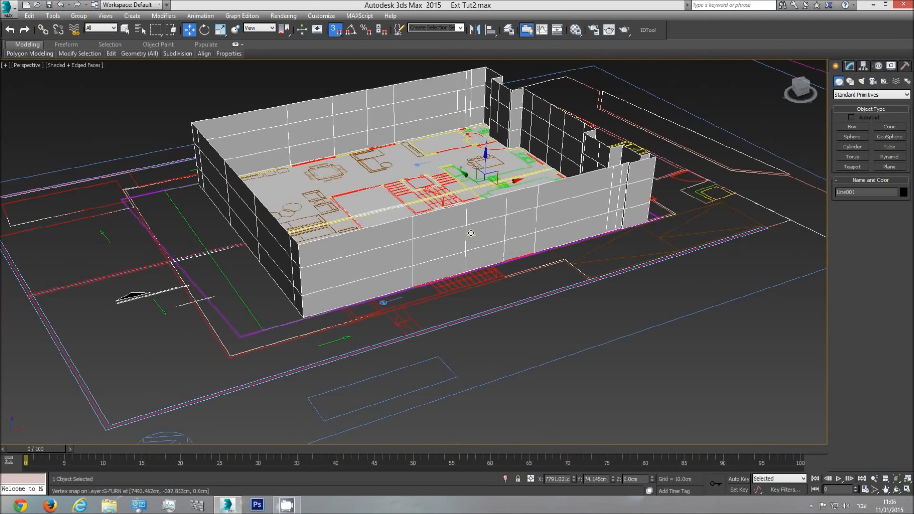
pyautogui.click(849, 67)
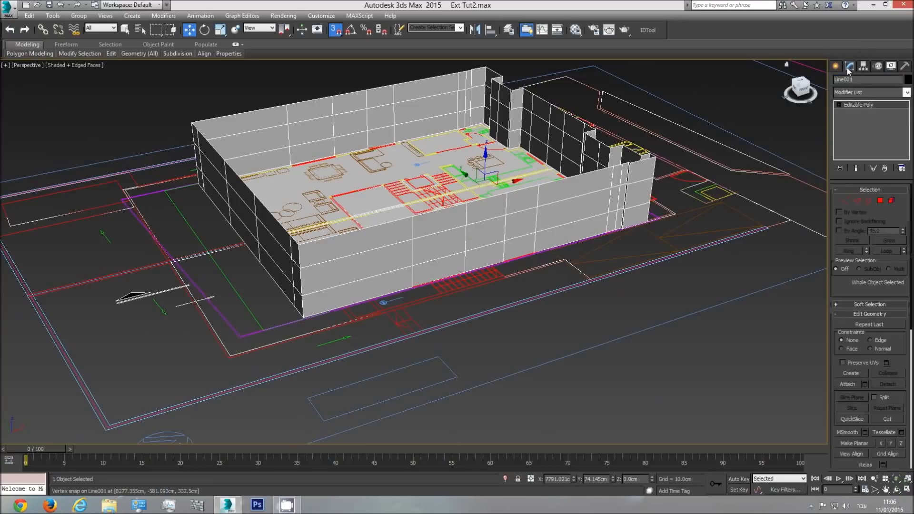
pyautogui.click(880, 202)
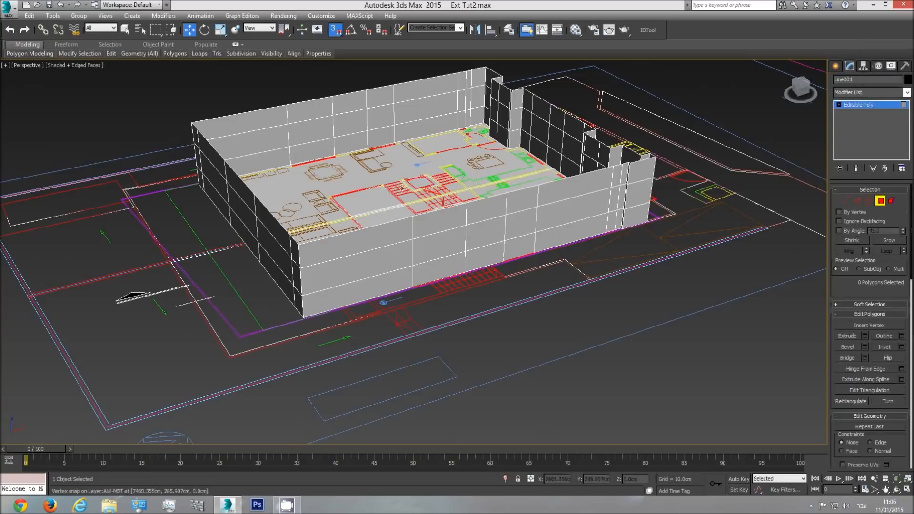
pyautogui.click(370, 199)
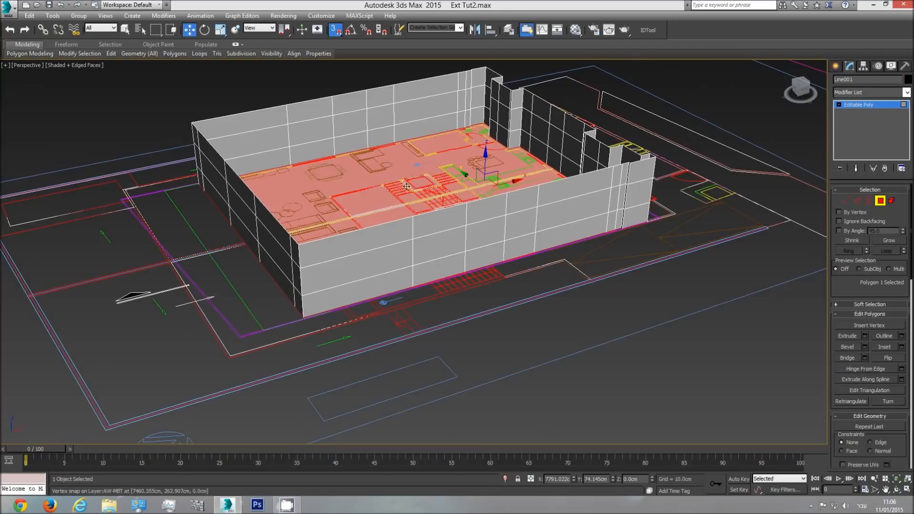
pyautogui.press('Delete')
# Display the model in wireframe and select two middle-row polygons on the long near wall
pyautogui.moveTo(418, 198); pyautogui.dragTo(413, 193, button='middle')
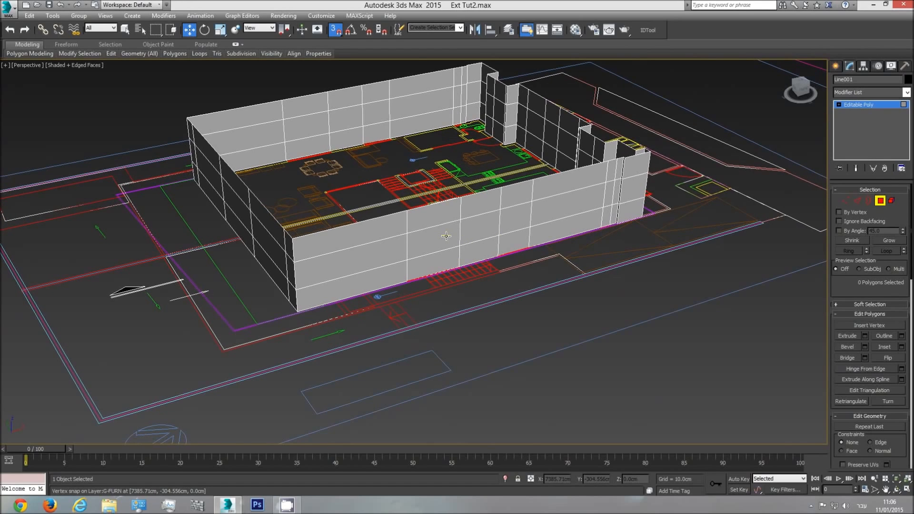
pyautogui.scroll(3, 446, 238)
pyautogui.press('F3')
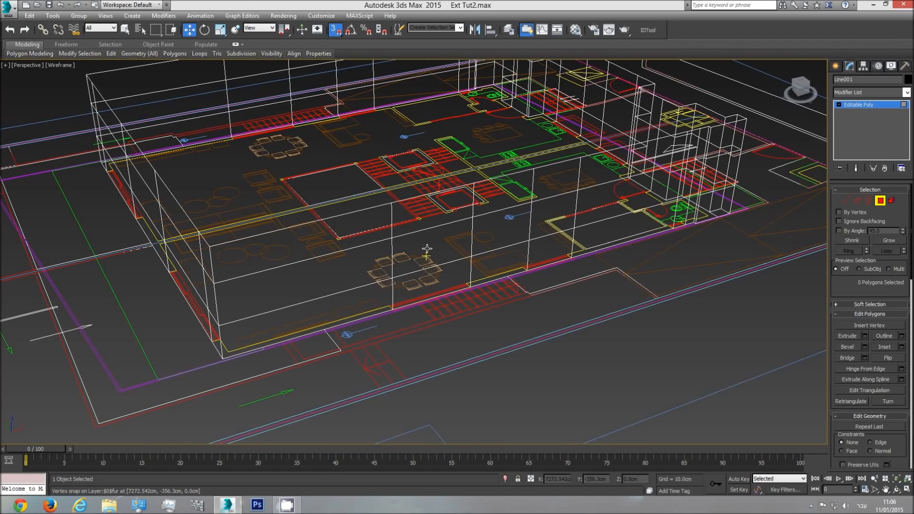
pyautogui.click(426, 249)
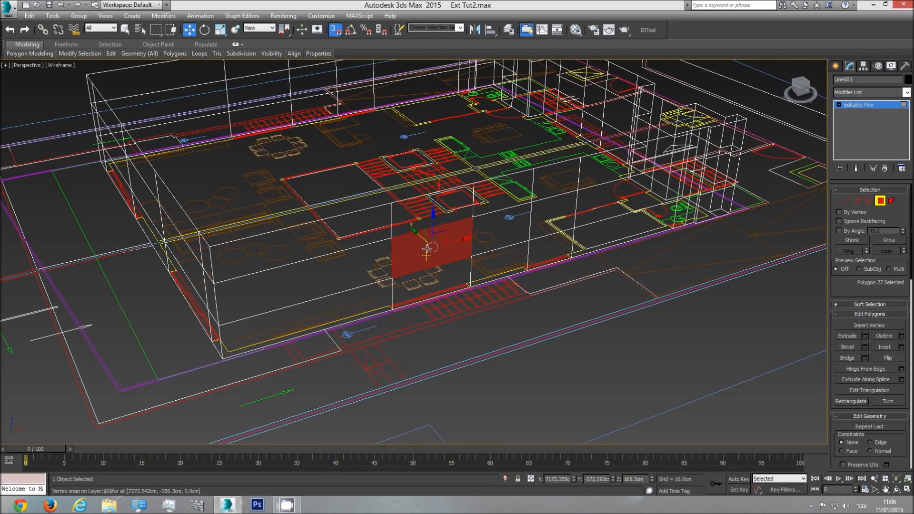
pyautogui.keyDown('ctrl'); pyautogui.click(546, 222); pyautogui.keyUp('ctrl')
pyautogui.scroll(-5, 652, 173)
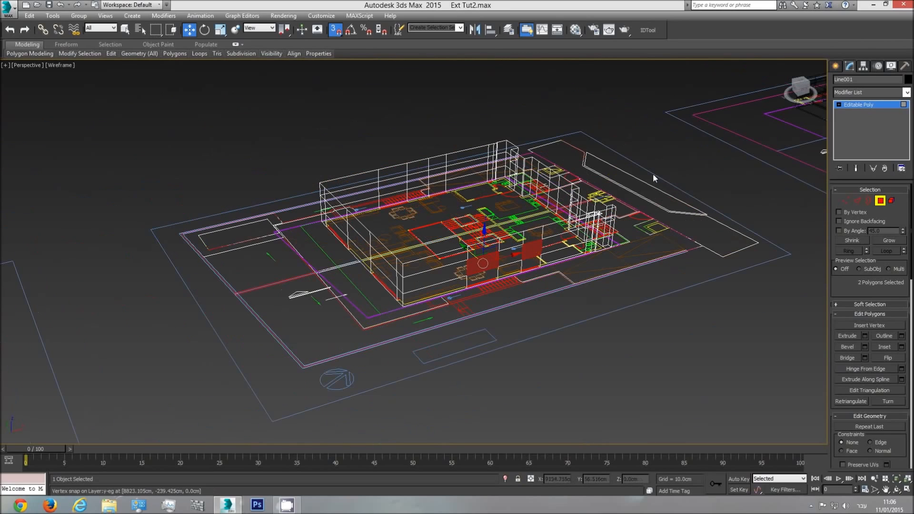
# Select all polygons of the walls, return to shaded display with edged faces, and flip their normals
pyautogui.moveTo(73, 476); pyautogui.dragTo(74, 475)
pyautogui.scroll(5, 478, 262)
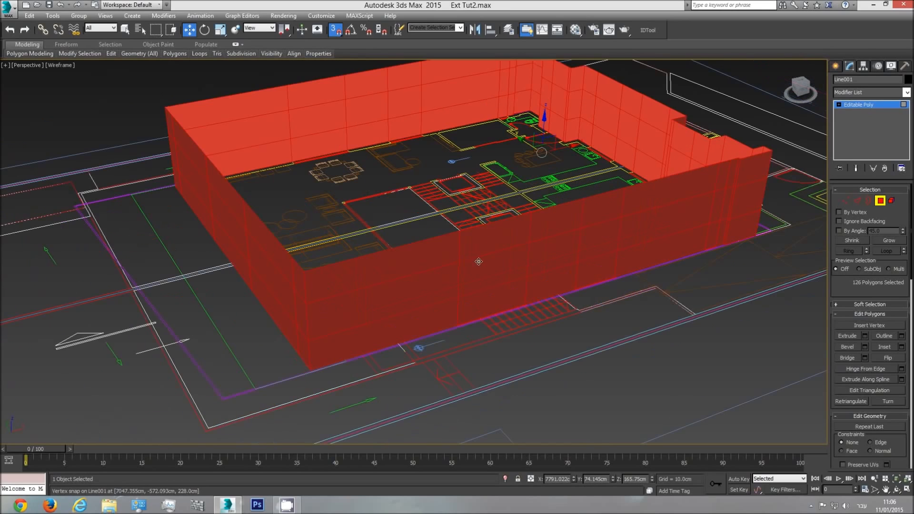
pyautogui.moveTo(641, 130); pyautogui.dragTo(640, 142, button='middle')
pyautogui.press('F3')
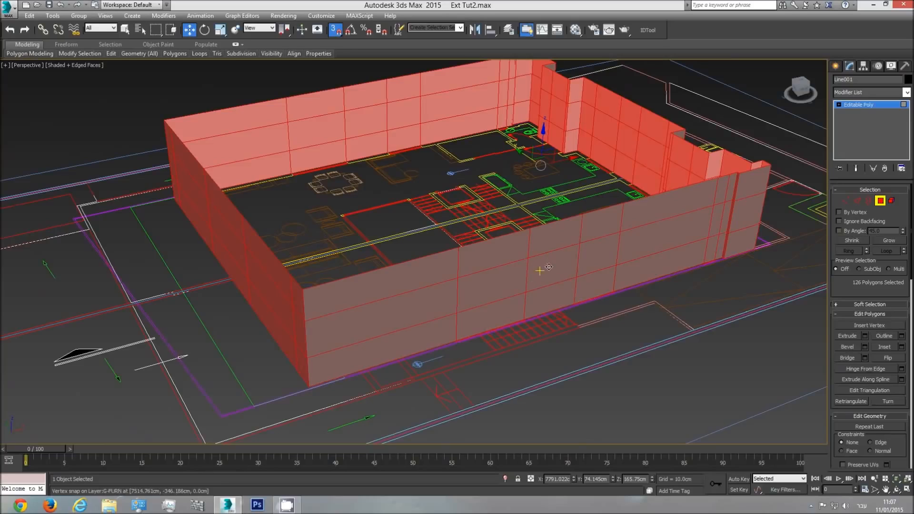
pyautogui.scroll(-4, 753, 162)
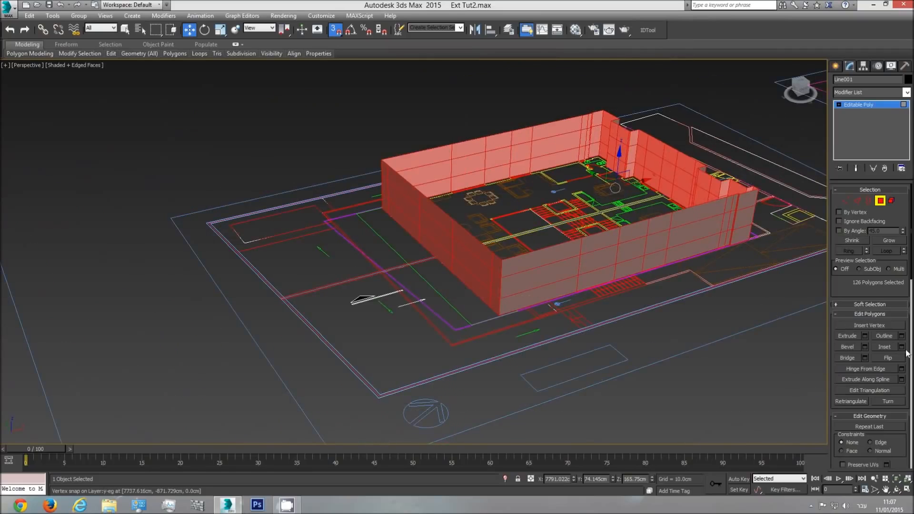
pyautogui.click(886, 358)
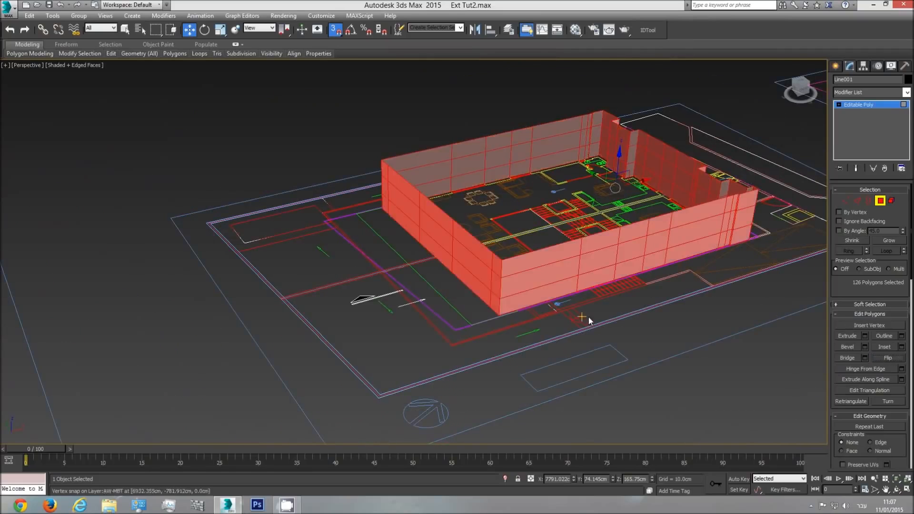
# Clear the polygon selection on the exterior walls and display the model in wireframe
pyautogui.moveTo(586, 319); pyautogui.dragTo(536, 318, button='middle')
pyautogui.scroll(2, 536, 319)
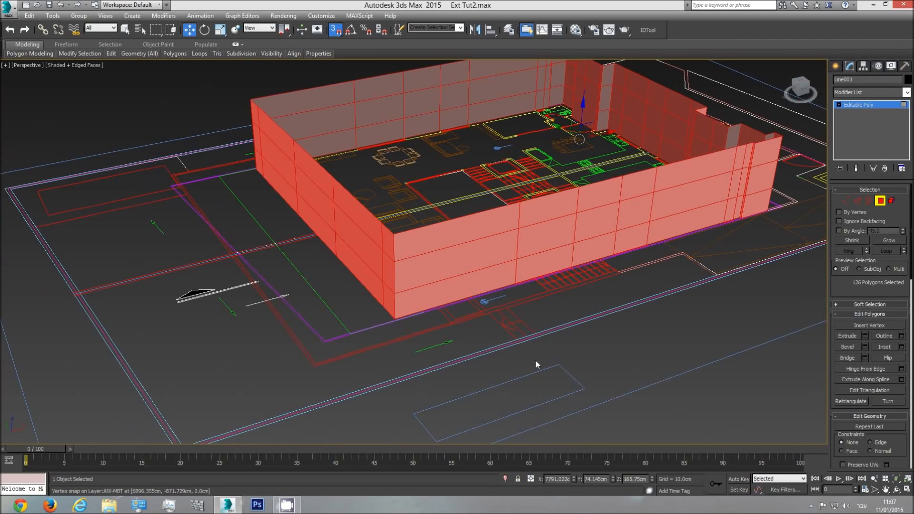
pyautogui.moveTo(474, 244); pyautogui.dragTo(478, 275, button='middle')
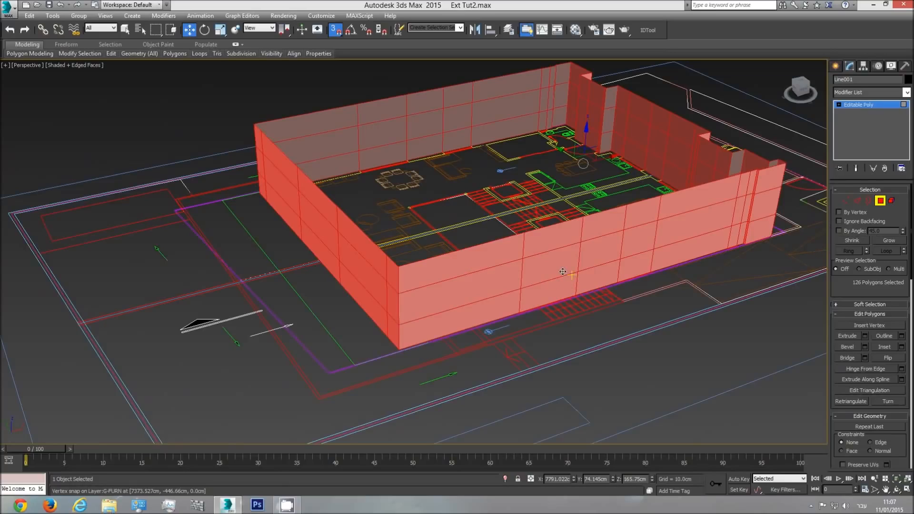
pyautogui.press('F3')
pyautogui.press('F3')
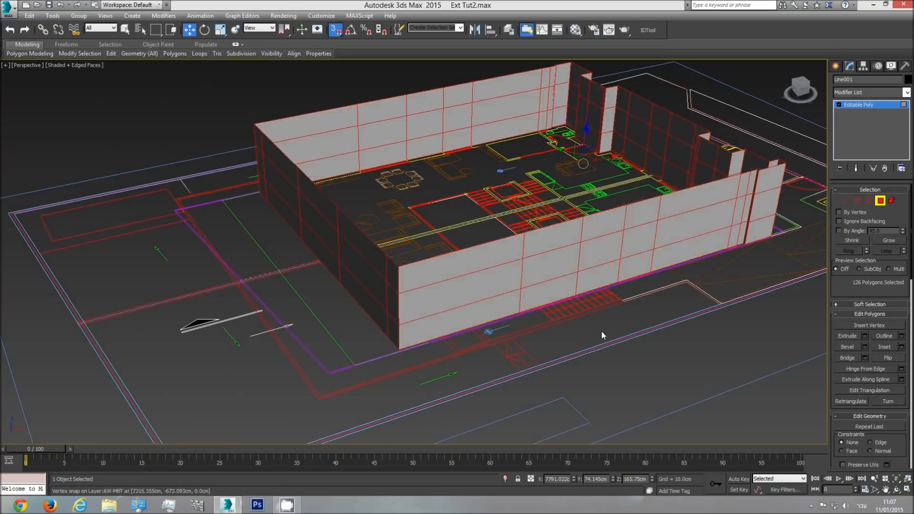
pyautogui.click(721, 380)
pyautogui.press('F3')
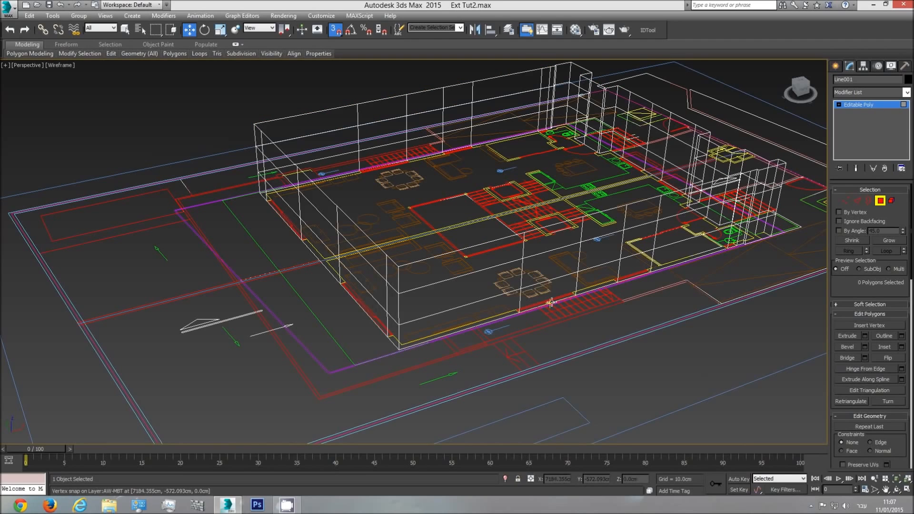
# With the Select tool, select the three middle-row window polygons along the near long wall
pyautogui.click(550, 269)
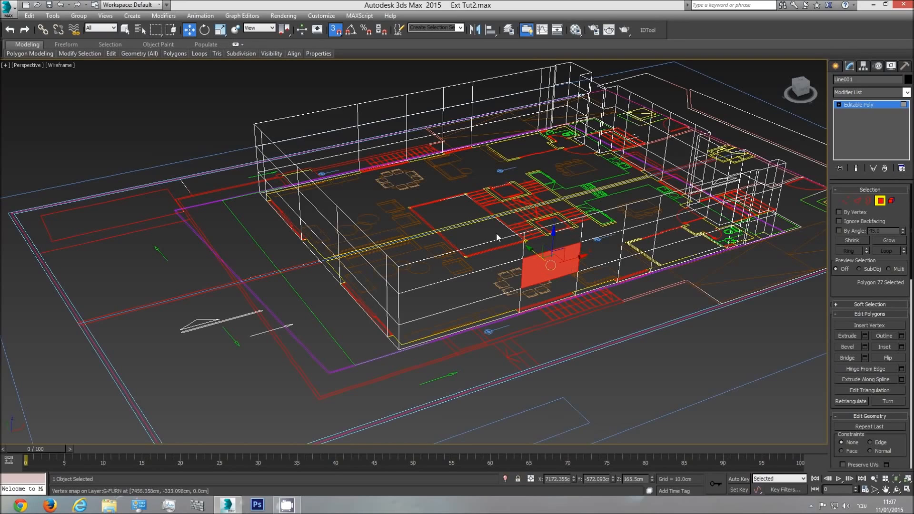
pyautogui.click(124, 33)
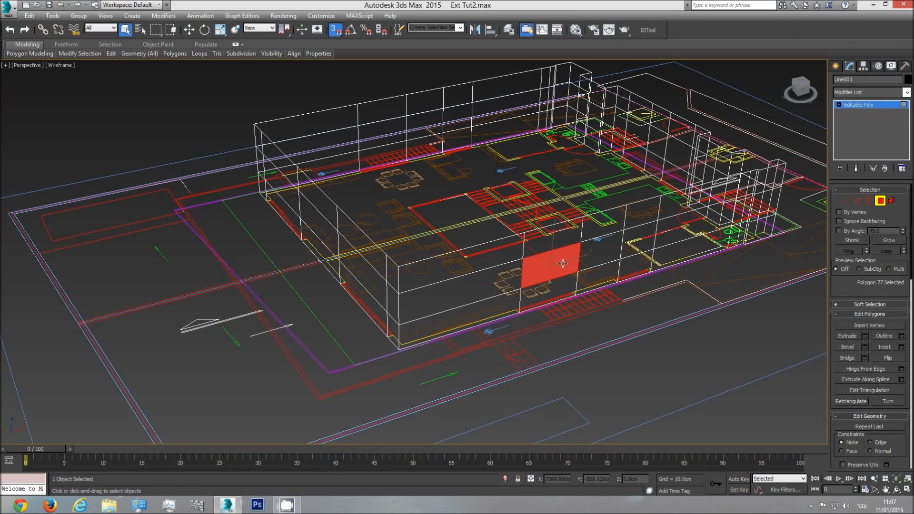
pyautogui.moveTo(562, 263); pyautogui.dragTo(533, 293, button='middle')
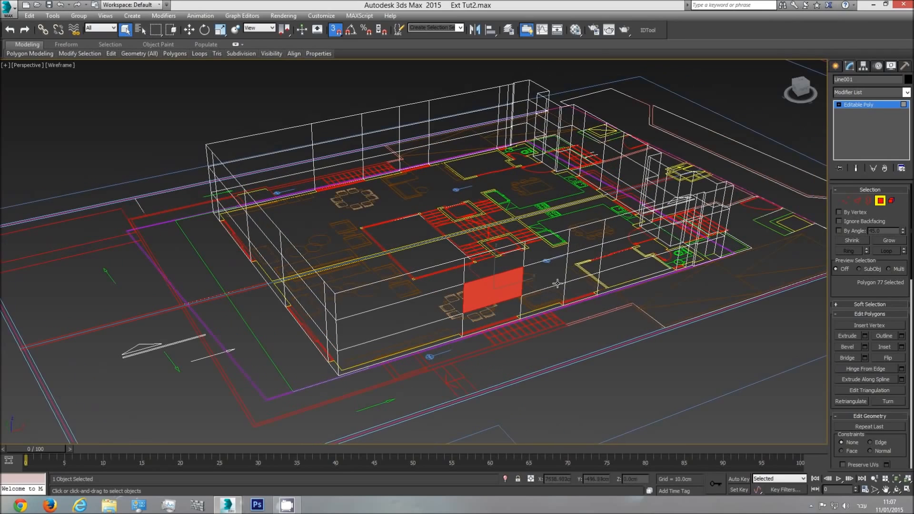
pyautogui.keyDown('ctrl'); pyautogui.click(570, 272); pyautogui.keyUp('ctrl')
pyautogui.scroll(3, 576, 275)
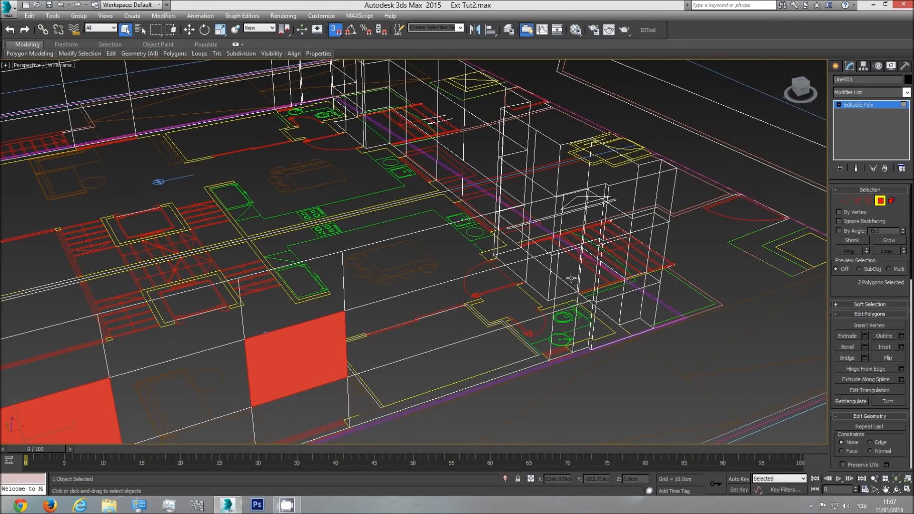
pyautogui.keyDown('ctrl'); pyautogui.click(572, 278); pyautogui.keyUp('ctrl')
# Add the four lower and middle polygons of the two glazed door openings on the short wall to the selection
pyautogui.scroll(-3, 471, 329)
pyautogui.moveTo(448, 331); pyautogui.dragTo(691, 288, button='middle')
pyautogui.scroll(5, 287, 402)
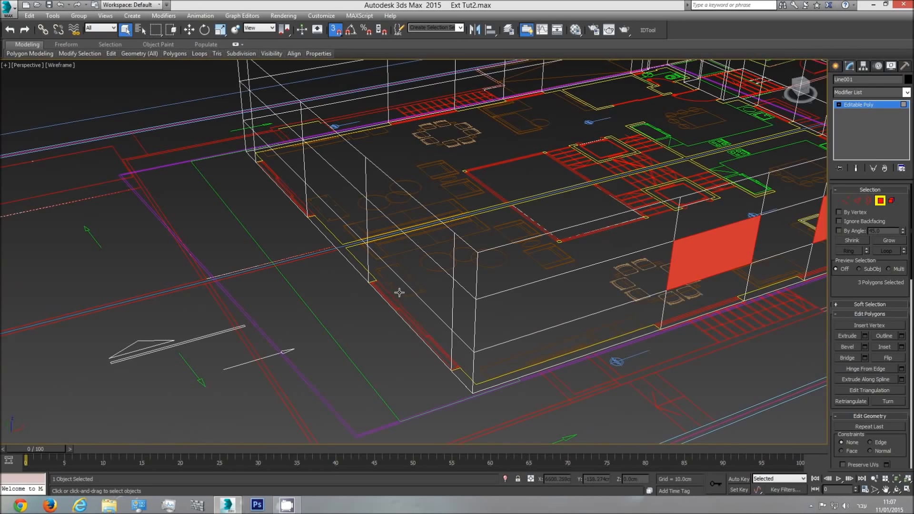
pyautogui.keyDown('ctrl'); pyautogui.click(399, 293); pyautogui.keyUp('ctrl')
pyautogui.keyDown('ctrl'); pyautogui.click(410, 263); pyautogui.keyUp('ctrl')
pyautogui.moveTo(343, 222); pyautogui.dragTo(468, 258, button='middle')
pyautogui.keyDown('ctrl'); pyautogui.click(399, 201); pyautogui.keyUp('ctrl')
pyautogui.keyDown('ctrl'); pyautogui.click(401, 192); pyautogui.keyUp('ctrl')
pyautogui.moveTo(400, 194); pyautogui.dragTo(396, 272, button='middle')
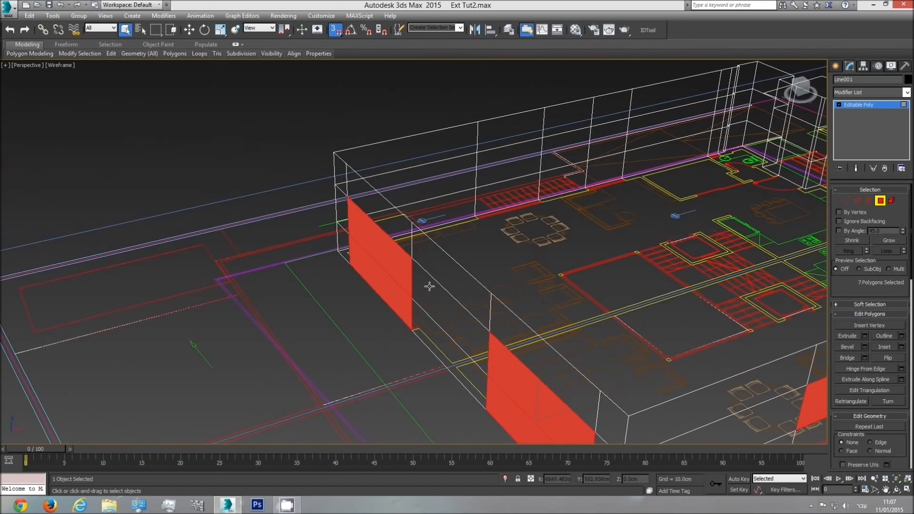
# Add the three middle-row window polygons of the far long wall to the selection
pyautogui.keyDown('ctrl'); pyautogui.click(512, 168); pyautogui.keyUp('ctrl')
pyautogui.moveTo(537, 175); pyautogui.dragTo(486, 220, button='middle')
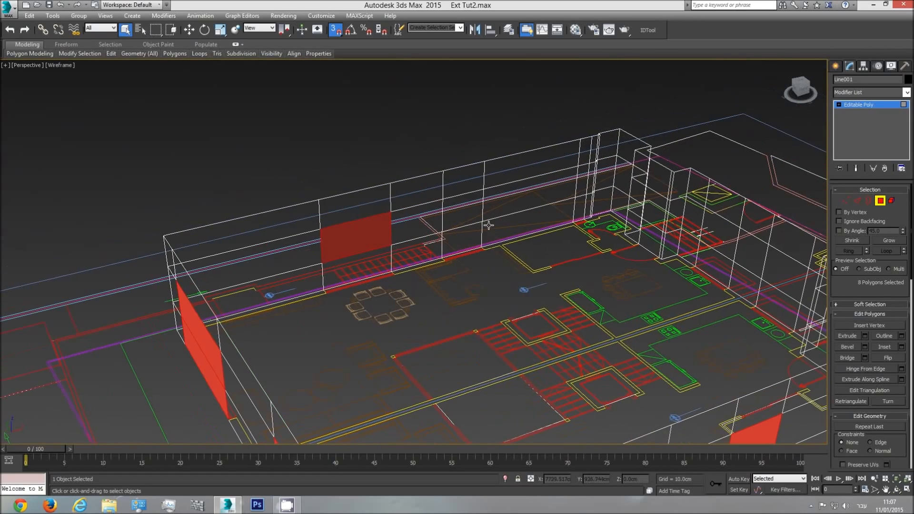
pyautogui.scroll(3, 486, 220)
pyautogui.keyDown('ctrl'); pyautogui.click(457, 216); pyautogui.keyUp('ctrl')
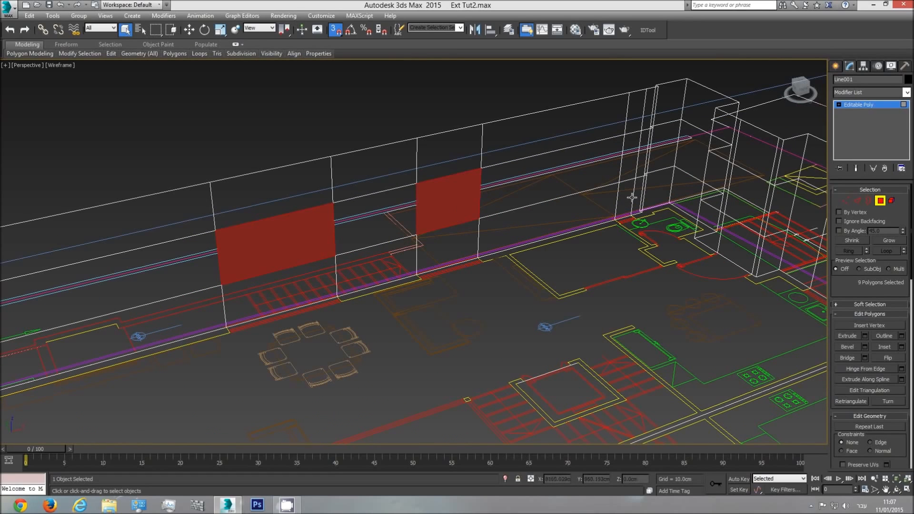
pyautogui.moveTo(457, 216); pyautogui.dragTo(519, 229, button='middle')
pyautogui.keyDown('ctrl'); pyautogui.click(514, 217); pyautogui.keyUp('ctrl')
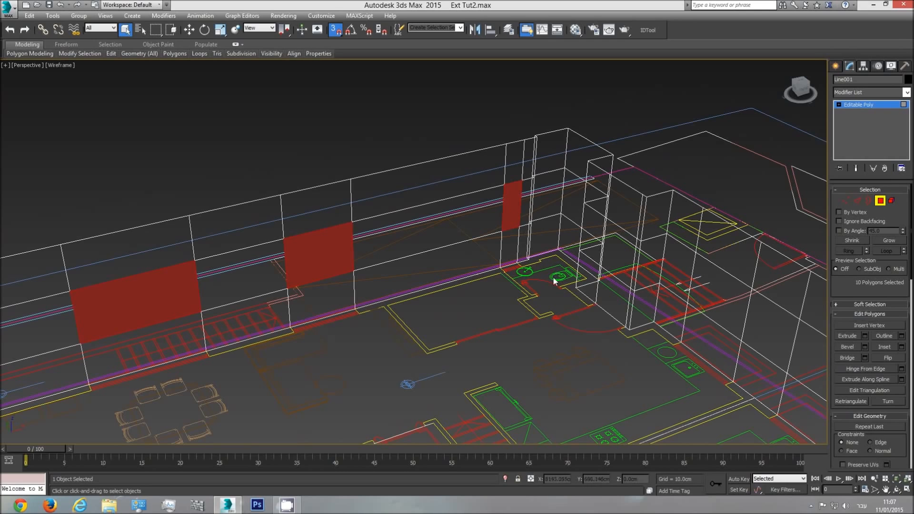
# Add the polygons of both entrance doors and the two kitchen windows to the selection, and return to shaded display with edged faces
pyautogui.keyDown('ctrl'); pyautogui.click(609, 289); pyautogui.keyUp('ctrl')
pyautogui.keyDown('ctrl'); pyautogui.click(617, 258); pyautogui.keyUp('ctrl')
pyautogui.moveTo(760, 410); pyautogui.dragTo(635, 347, button='middle')
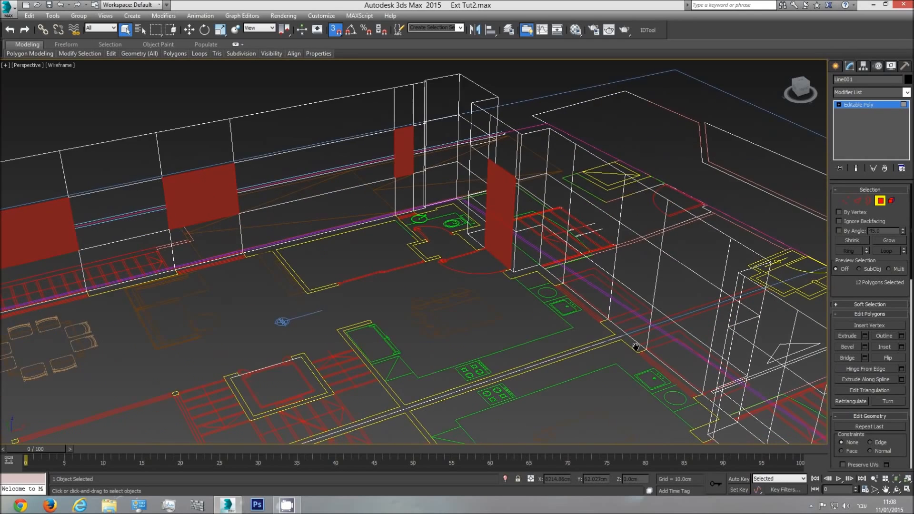
pyautogui.keyDown('ctrl'); pyautogui.click(602, 246); pyautogui.keyUp('ctrl')
pyautogui.keyDown('ctrl'); pyautogui.click(684, 280); pyautogui.keyUp('ctrl')
pyautogui.moveTo(711, 378); pyautogui.dragTo(573, 286, button='middle')
pyautogui.keyDown('ctrl'); pyautogui.click(666, 341); pyautogui.keyUp('ctrl')
pyautogui.keyDown('ctrl'); pyautogui.click(682, 304); pyautogui.keyUp('ctrl')
pyautogui.scroll(-5, 579, 304)
pyautogui.moveTo(583, 361); pyautogui.dragTo(574, 326, button='middle')
pyautogui.press('F3')
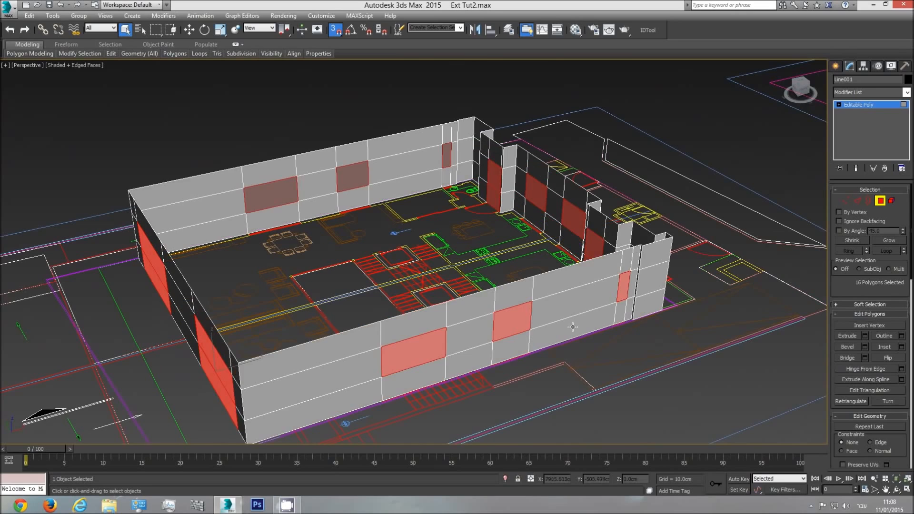
pyautogui.press('F3')
pyautogui.press('F3')
# In the top view, open the Extrude settings for the selected opening polygons and pull them inward about 24 cm
pyautogui.press('t')
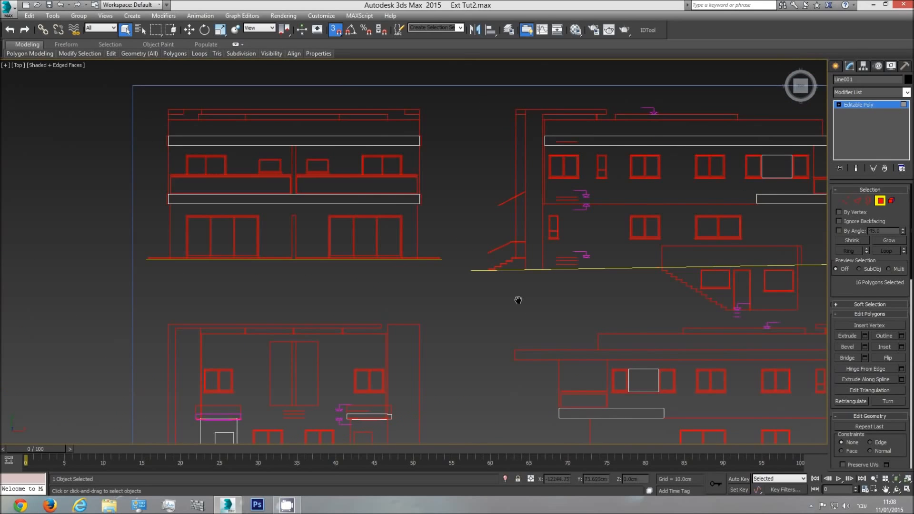
pyautogui.moveTo(619, 295); pyautogui.dragTo(313, 261, button='middle')
pyautogui.scroll(3, 230, 294)
pyautogui.scroll(3, 317, 282)
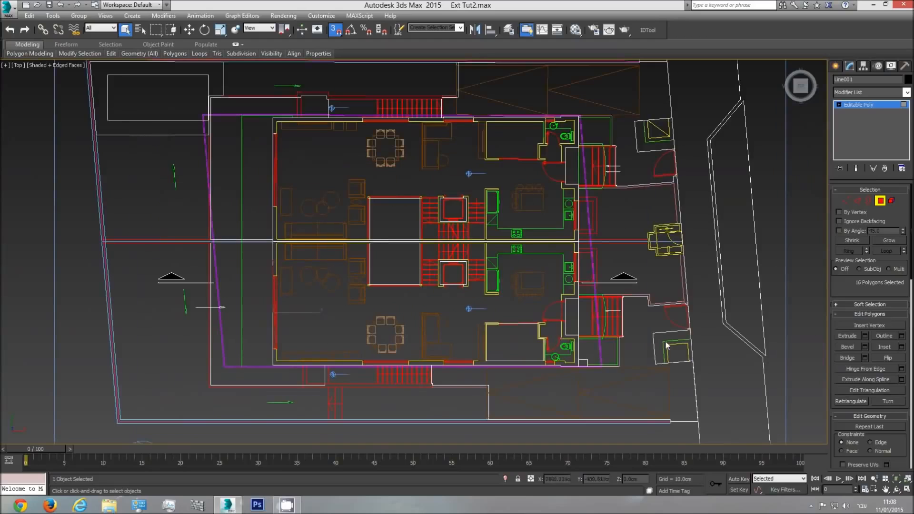
pyautogui.click(865, 336)
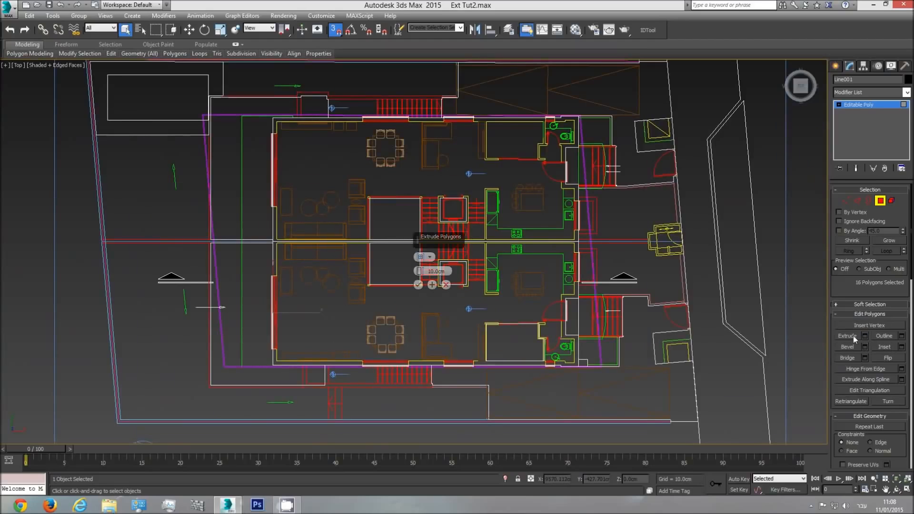
pyautogui.scroll(3, 346, 377)
pyautogui.moveTo(420, 271)
pyautogui.mouseDown()
pyautogui.moveTo(421, 261)
pyautogui.moveTo(425, 280)
pyautogui.mouseUp()
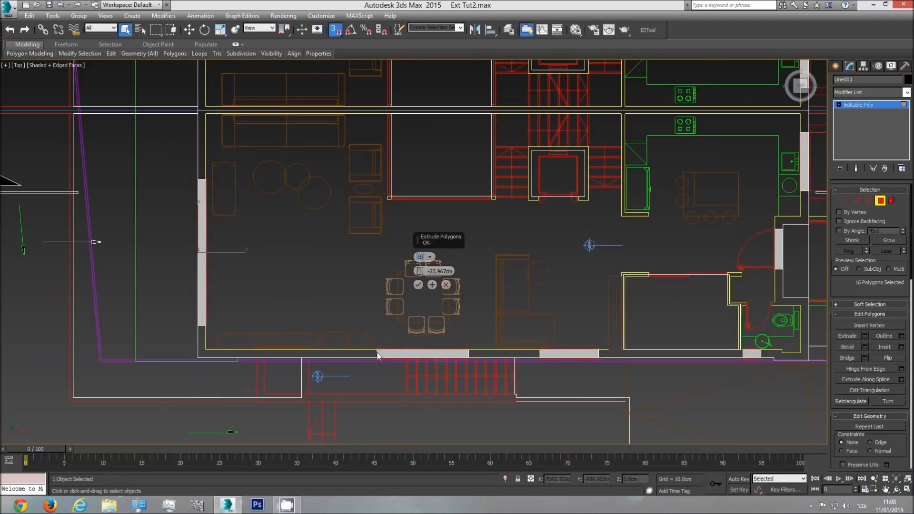
# Set the extrusion height to -22 cm, compare it with the wall's inner line at the dining room window, and apply it
pyautogui.scroll(4, 380, 354)
pyautogui.doubleClick(439, 271)
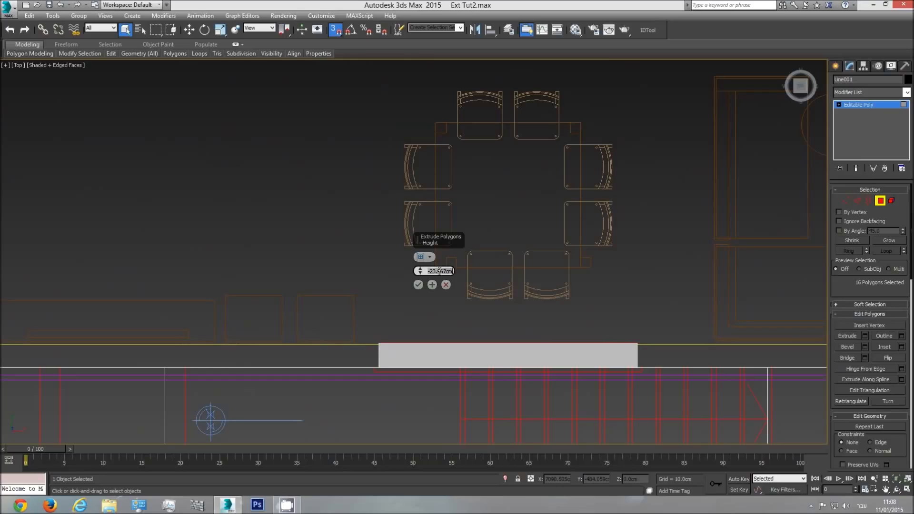
pyautogui.write('-22')
pyautogui.press('Return')
pyautogui.scroll(4, 386, 330)
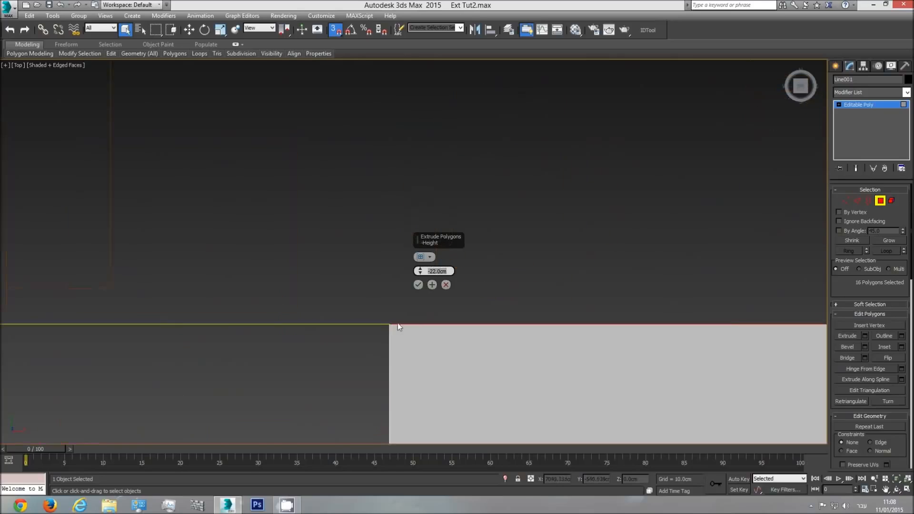
pyautogui.scroll(-4, 397, 330)
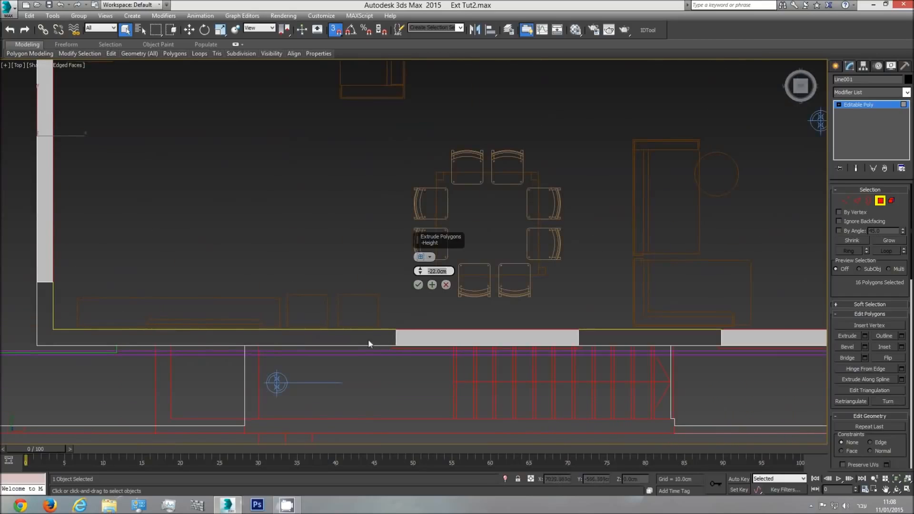
pyautogui.click(418, 285)
# Examine the extruded window and door recesses against the wall thickness around the floor plan
pyautogui.scroll(-6, 418, 284)
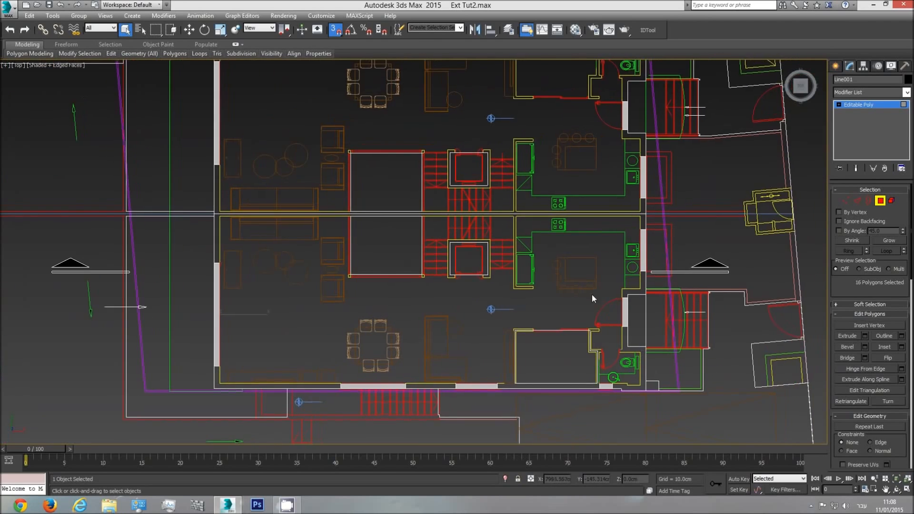
pyautogui.scroll(4, 592, 294)
pyautogui.moveTo(635, 148); pyautogui.dragTo(561, 347, button='middle')
pyautogui.scroll(-2, 561, 348)
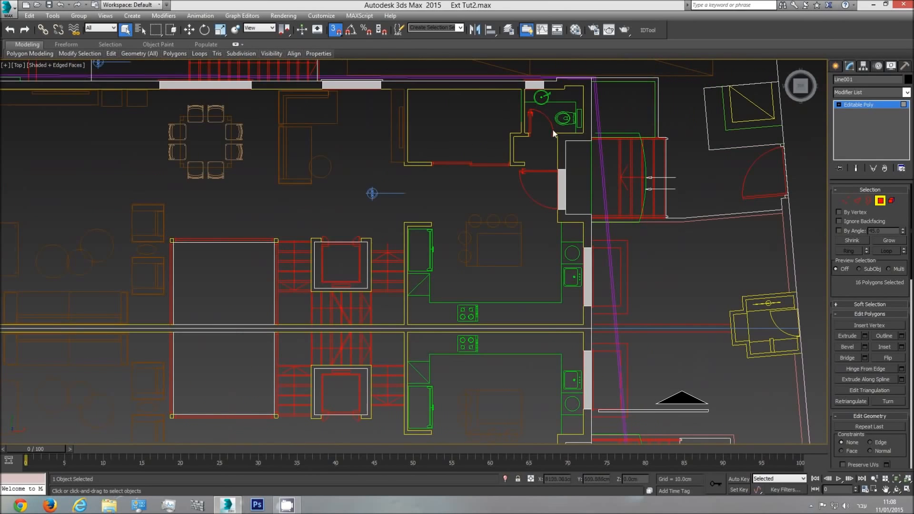
pyautogui.moveTo(554, 134); pyautogui.dragTo(543, 165, button='middle')
pyautogui.scroll(6, 543, 166)
pyautogui.moveTo(350, 183); pyautogui.dragTo(721, 191, button='middle')
pyautogui.moveTo(334, 196); pyautogui.dragTo(772, 195, button='middle')
pyautogui.moveTo(415, 198); pyautogui.dragTo(746, 209, button='middle')
pyautogui.scroll(-4, 745, 209)
pyautogui.moveTo(522, 327); pyautogui.dragTo(498, 238, button='middle')
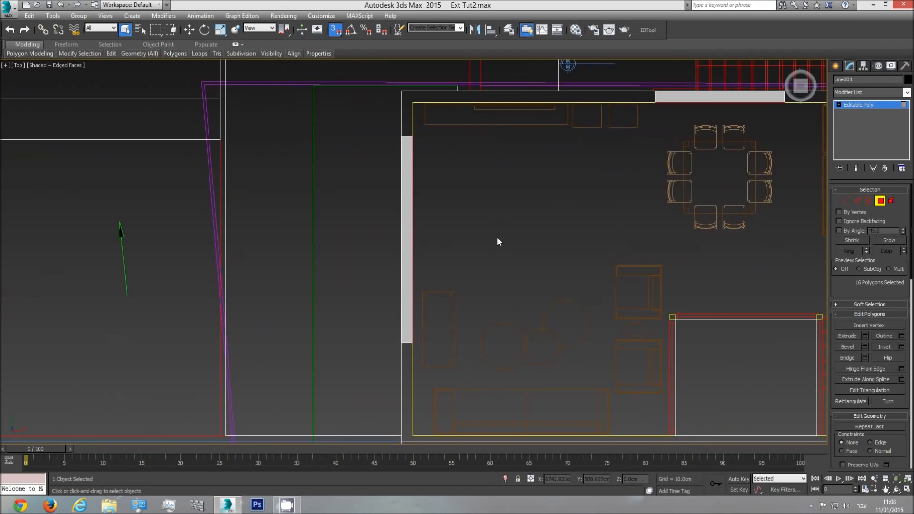
# In the perspective view, delete the selected recessed polygons to open up the windows and doors
pyautogui.press('p')
pyautogui.click(897, 479)
pyautogui.click(896, 489)
pyautogui.moveTo(454, 247); pyautogui.dragTo(471, 299)
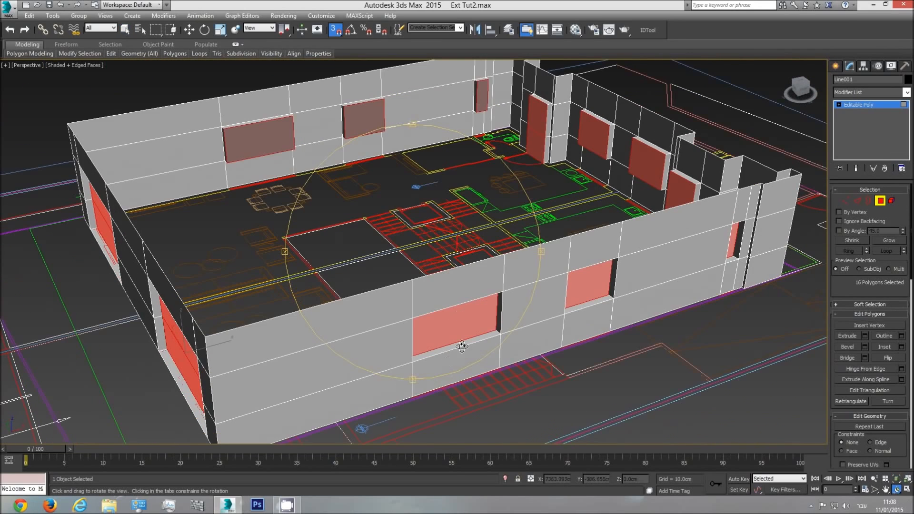
pyautogui.press('Delete')
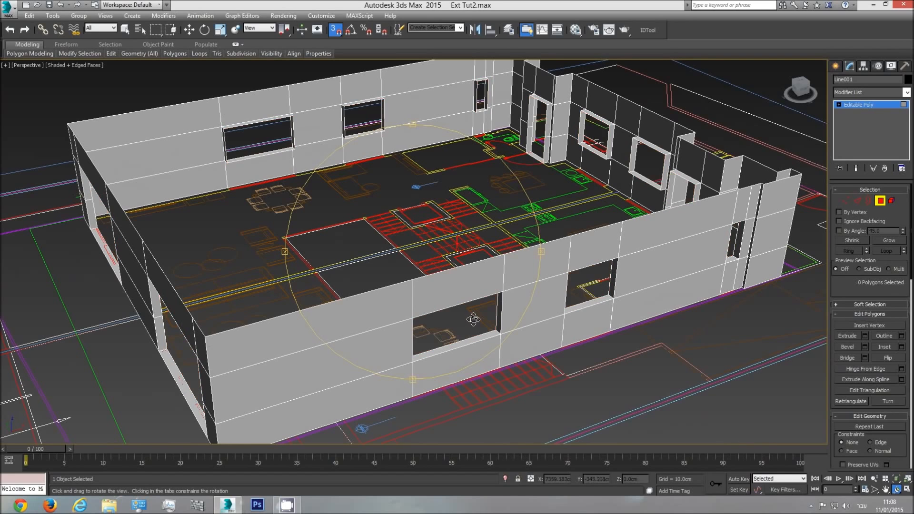
# Inspect the window and door openings of the exterior wall shell from several angles
pyautogui.moveTo(475, 317); pyautogui.dragTo(482, 290)
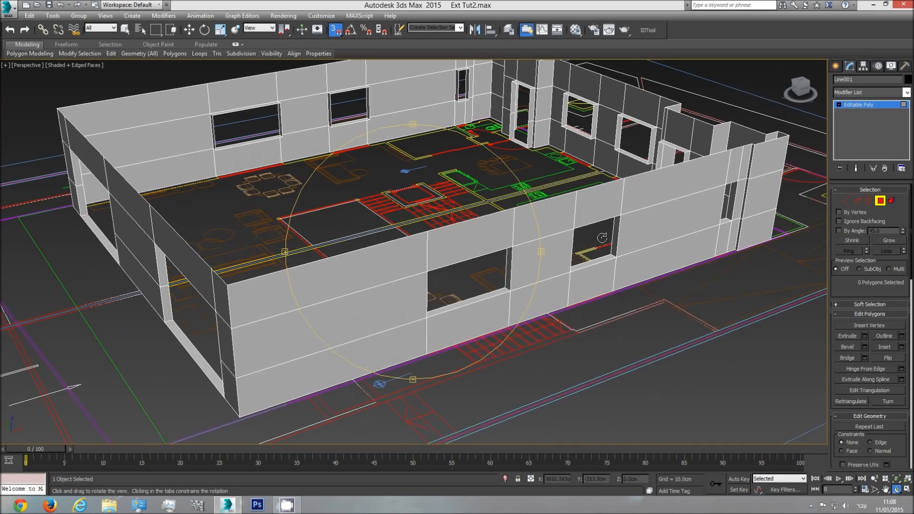
pyautogui.moveTo(436, 299); pyautogui.dragTo(500, 298)
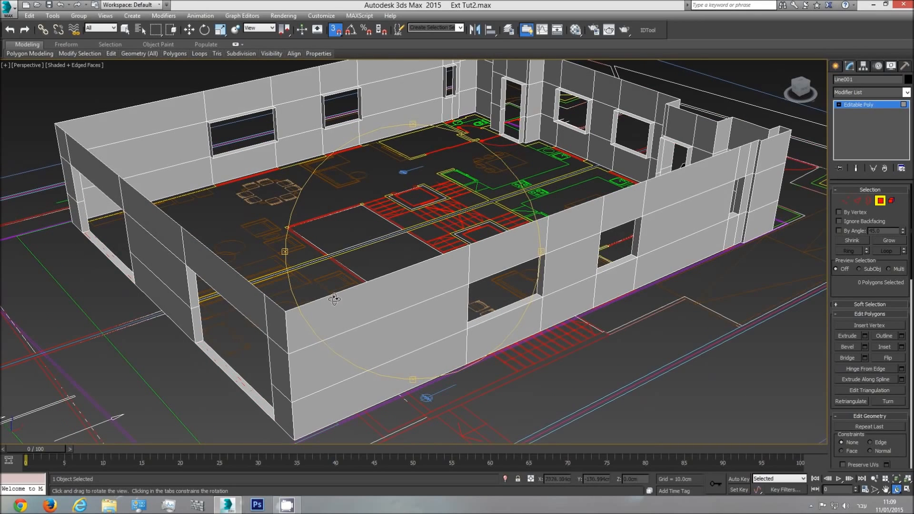
pyautogui.moveTo(436, 204); pyautogui.dragTo(419, 258)
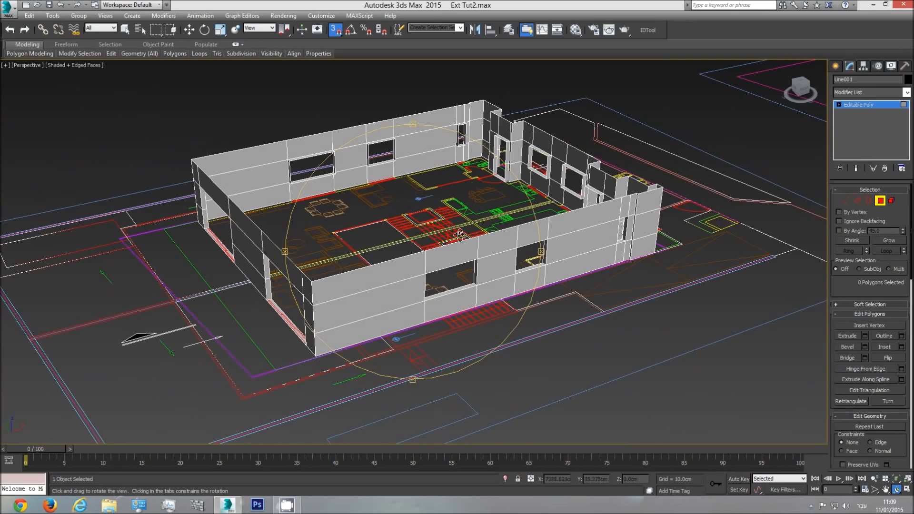
pyautogui.scroll(5, 420, 256)
pyautogui.scroll(-4, 403, 251)
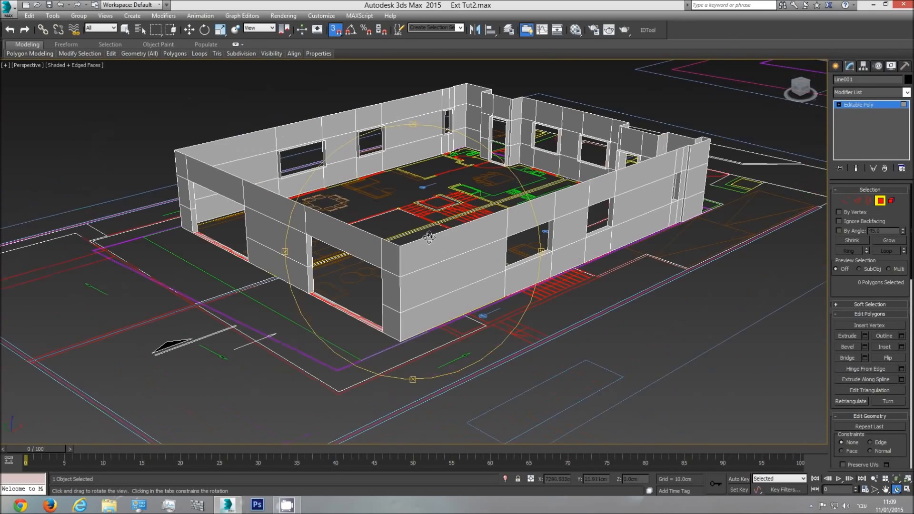
pyautogui.moveTo(524, 255); pyautogui.dragTo(484, 236)
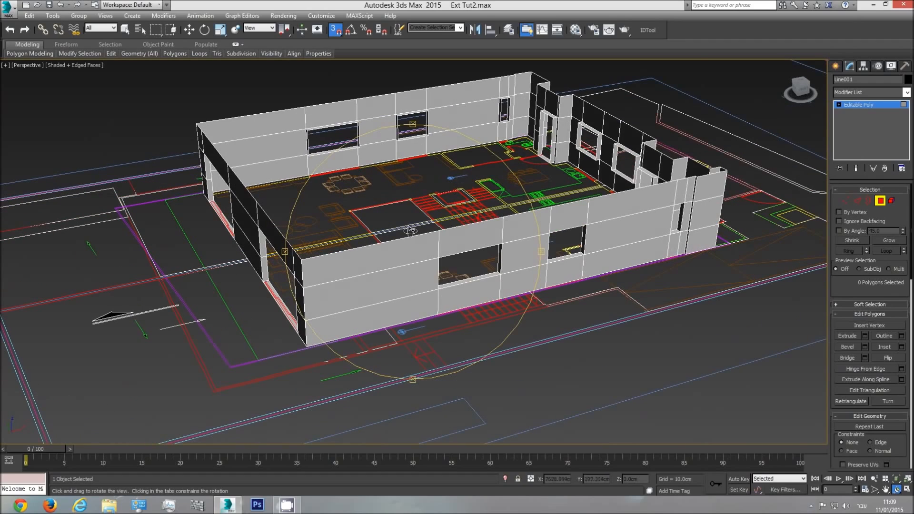
pyautogui.moveTo(408, 257); pyautogui.dragTo(425, 266)
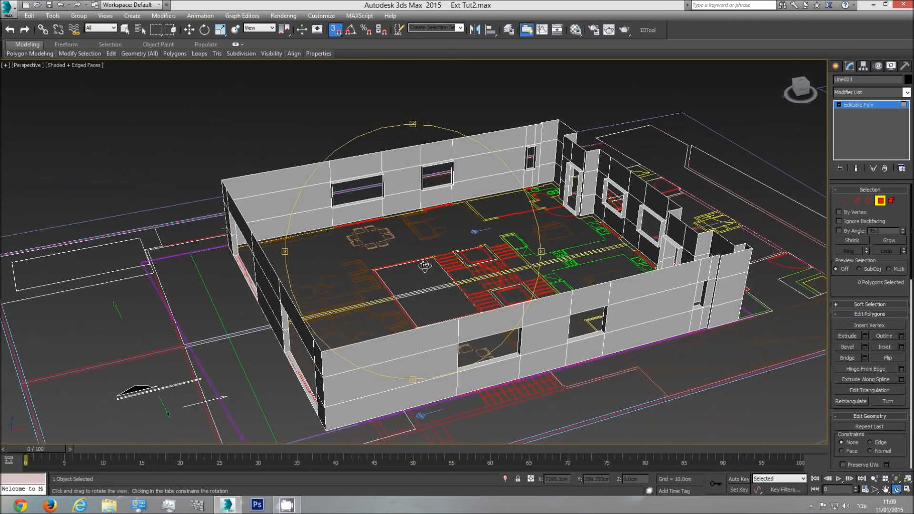
pyautogui.moveTo(425, 274); pyautogui.dragTo(419, 261)
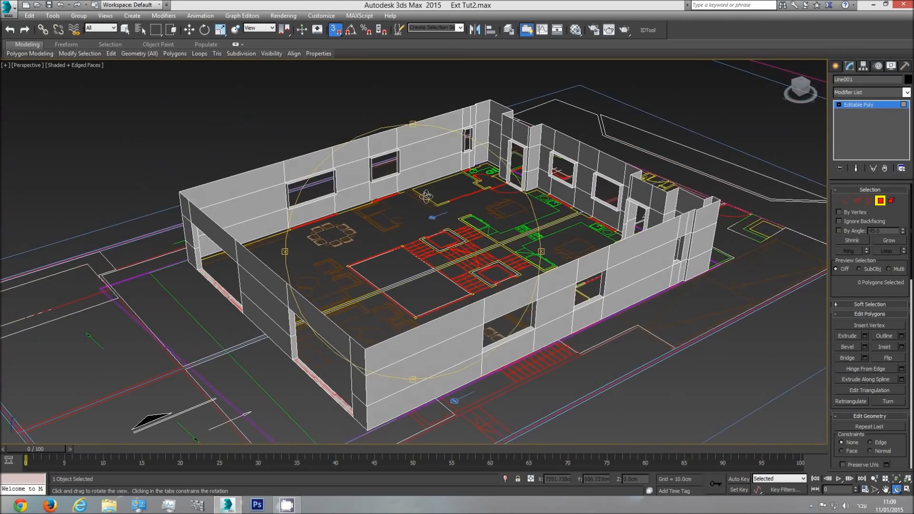
pyautogui.moveTo(458, 257); pyautogui.dragTo(491, 213)
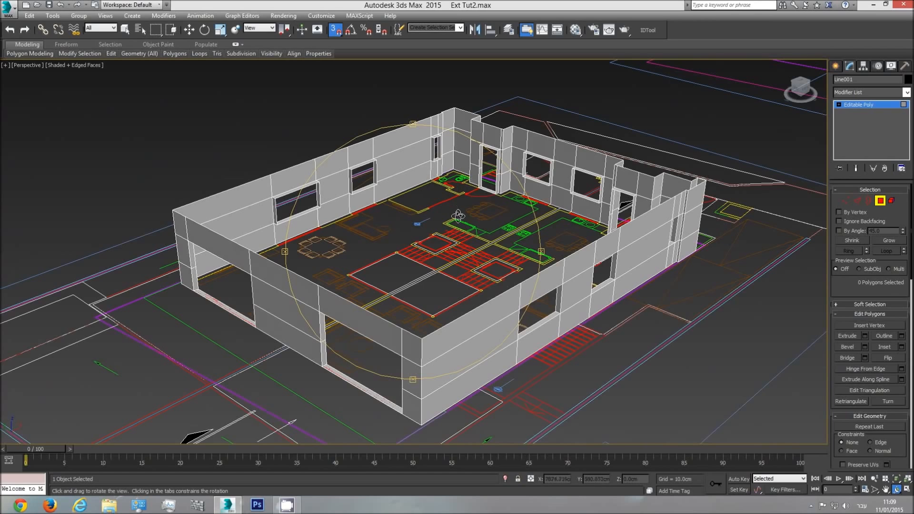
pyautogui.moveTo(404, 278); pyautogui.dragTo(384, 270)
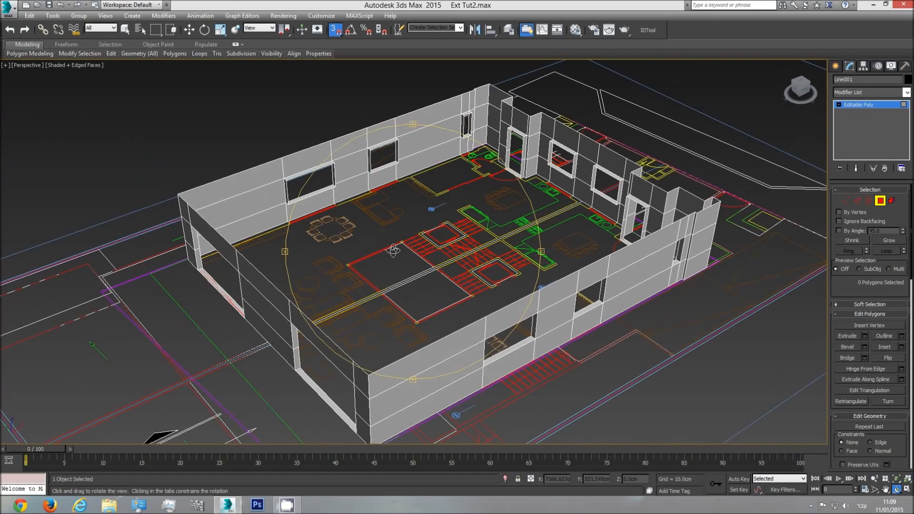
pyautogui.press('t')
pyautogui.press('z')
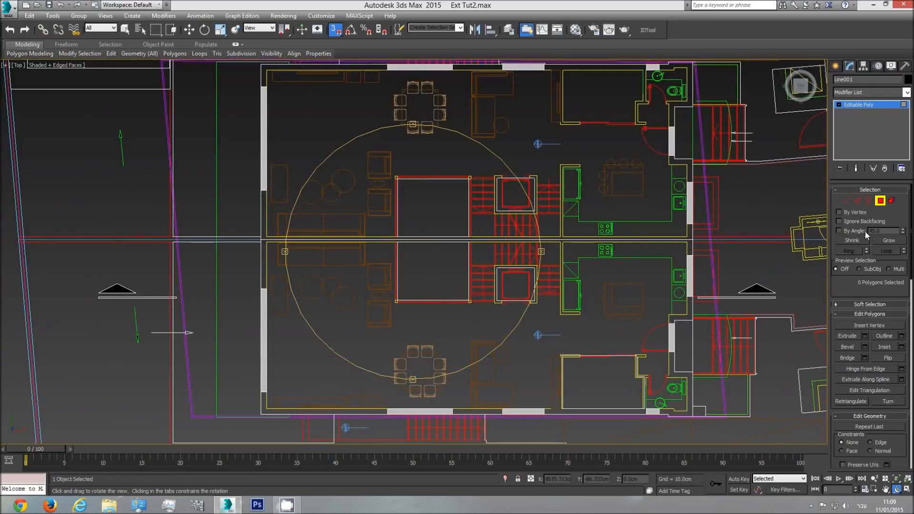
pyautogui.click(880, 202)
pyautogui.click(836, 67)
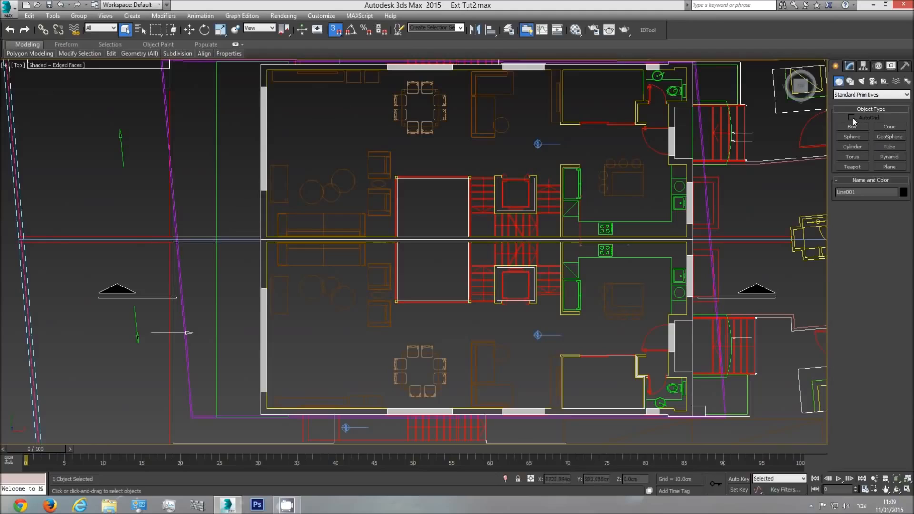
pyautogui.click(853, 83)
pyautogui.click(853, 134)
pyautogui.rightClick(272, 131)
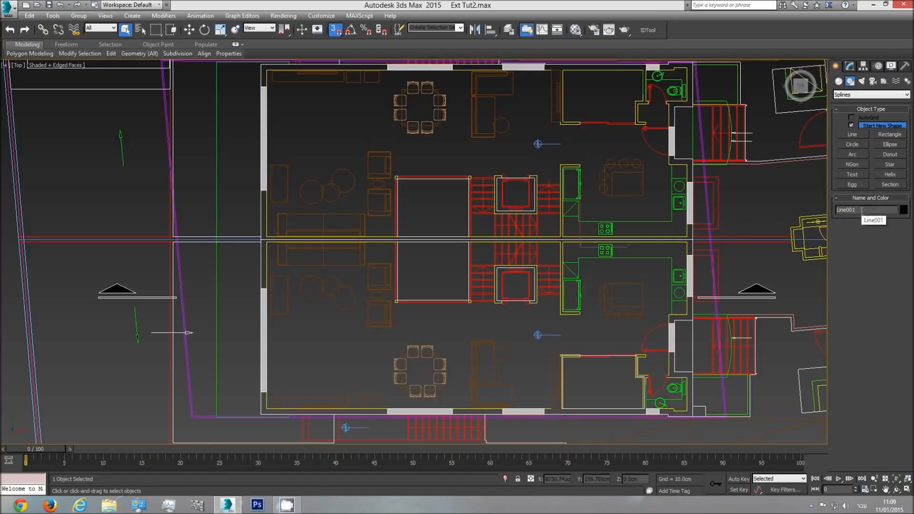
# In the perspective view, rename the exterior wall object "Ext walls lvl1" and leave polygon editing
pyautogui.press('p')
pyautogui.click(897, 490)
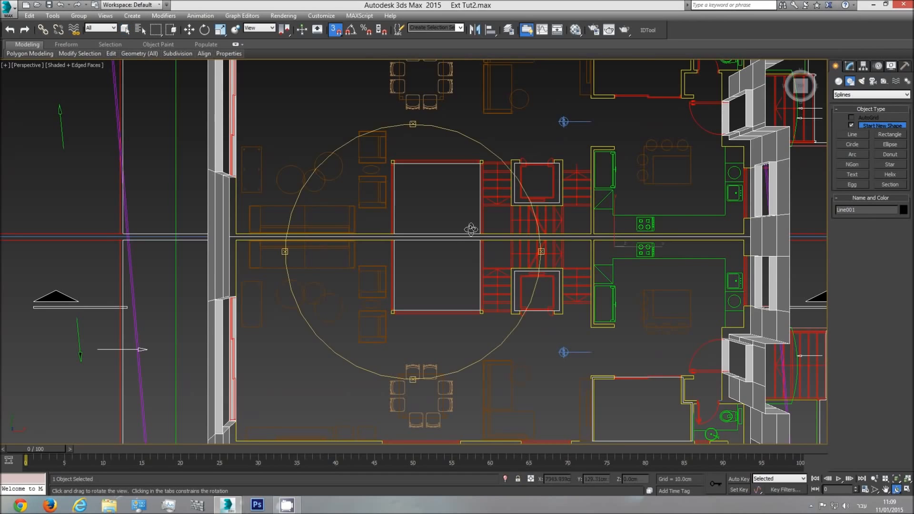
pyautogui.moveTo(472, 228); pyautogui.dragTo(490, 180)
pyautogui.click(878, 210)
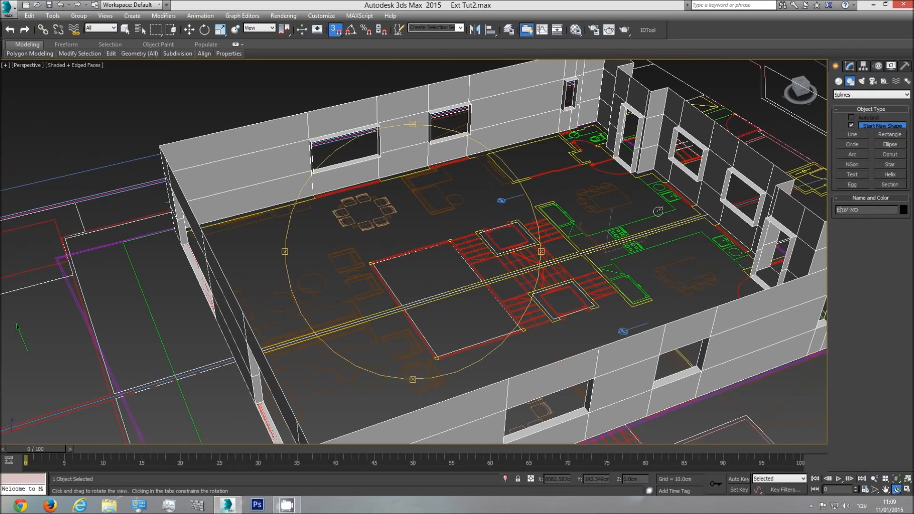
pyautogui.hotkey('shift', 'e')
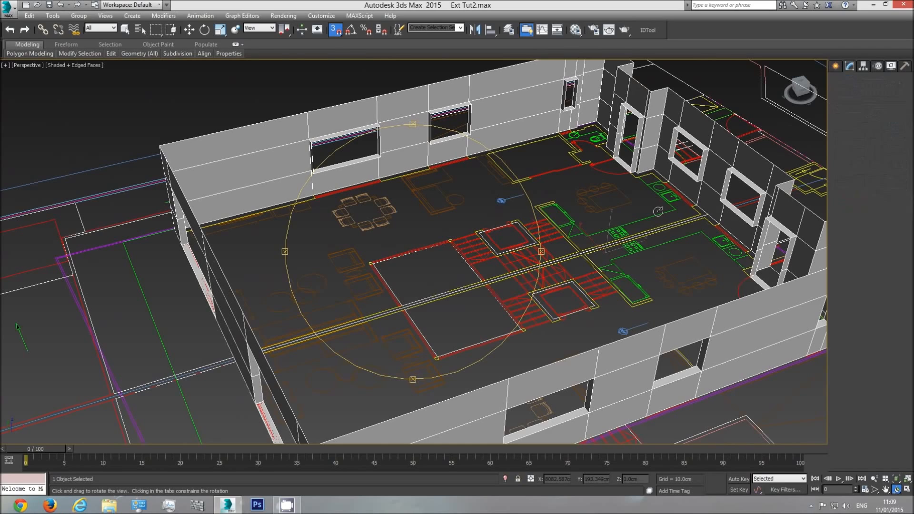
pyautogui.write('xt')
pyautogui.press('Escape')
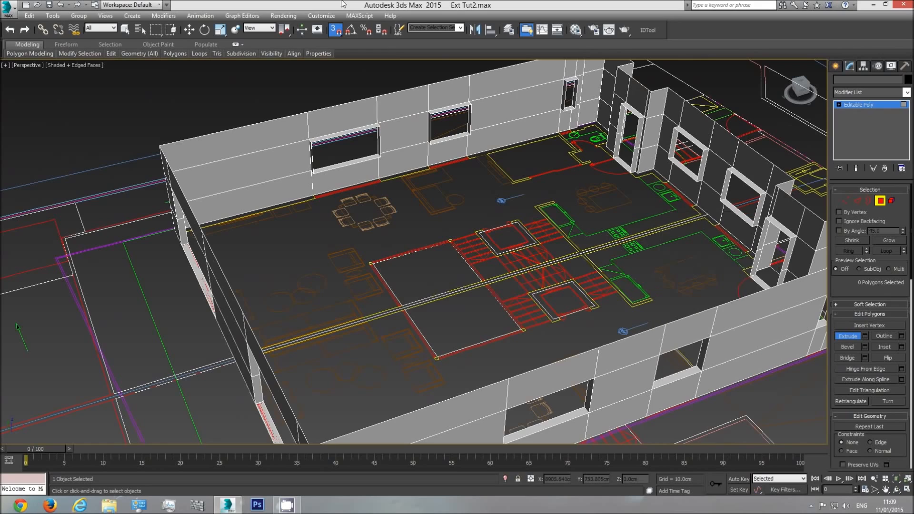
pyautogui.click(879, 203)
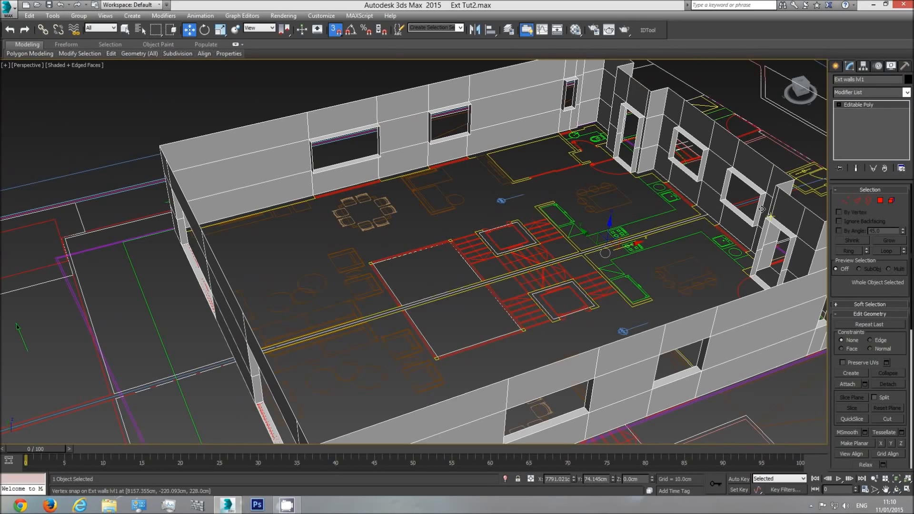
# Hide the exterior walls object and show the floor plan in the top view
pyautogui.rightClick(455, 185)
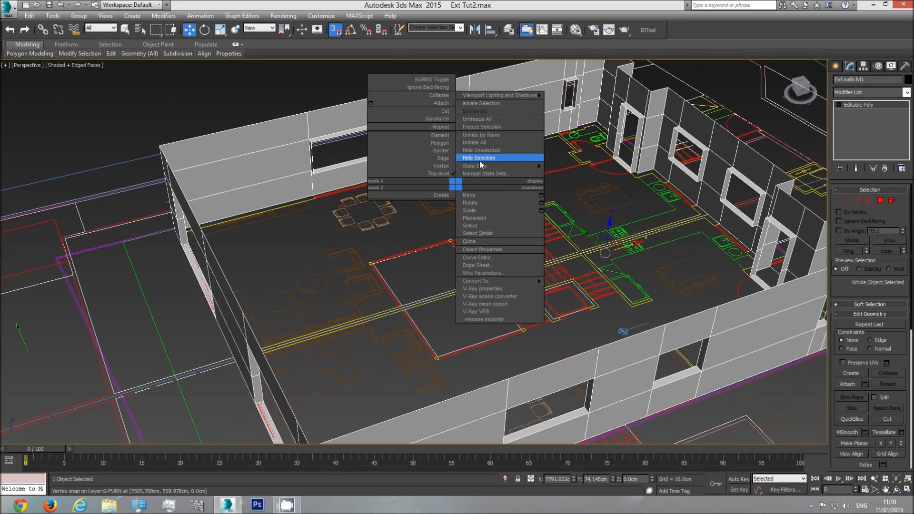
pyautogui.click(481, 158)
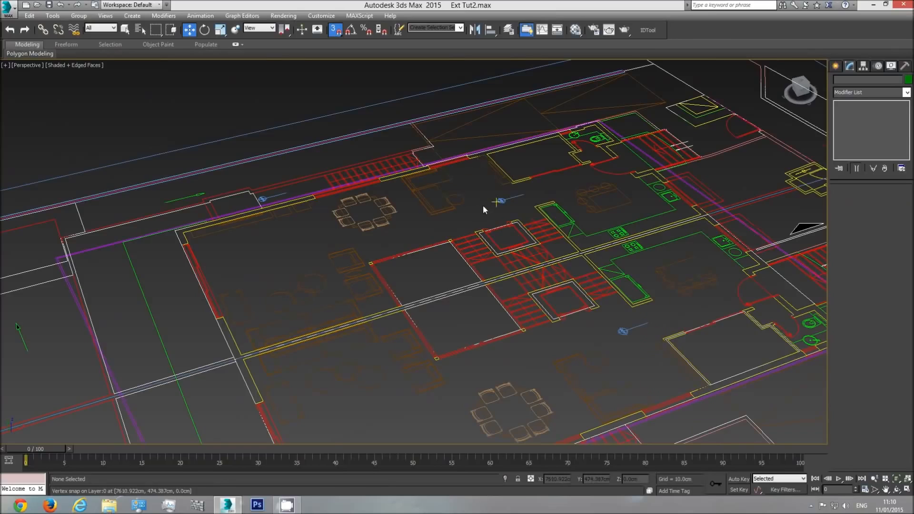
pyautogui.press('t')
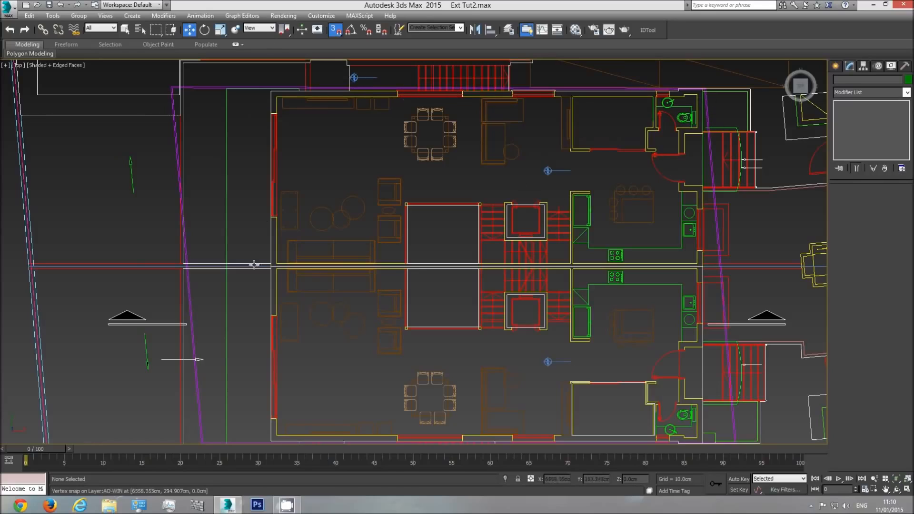
pyautogui.click(836, 66)
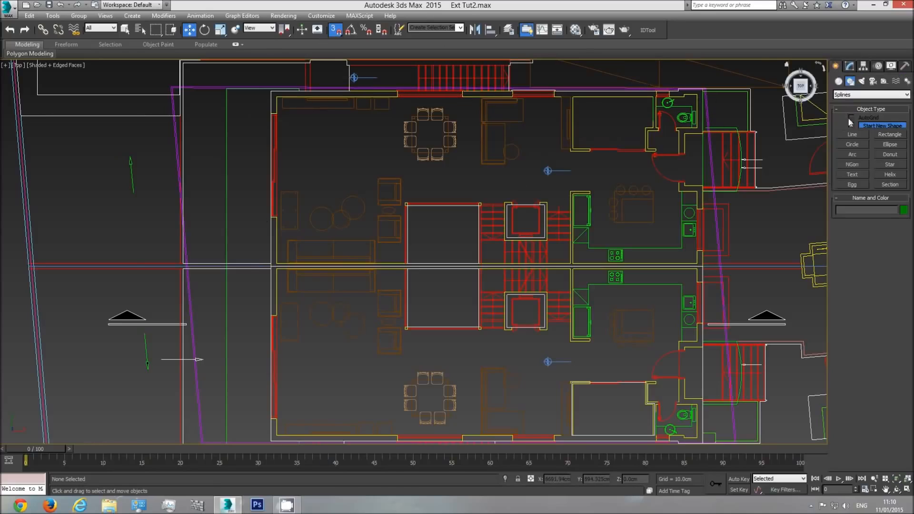
pyautogui.click(852, 134)
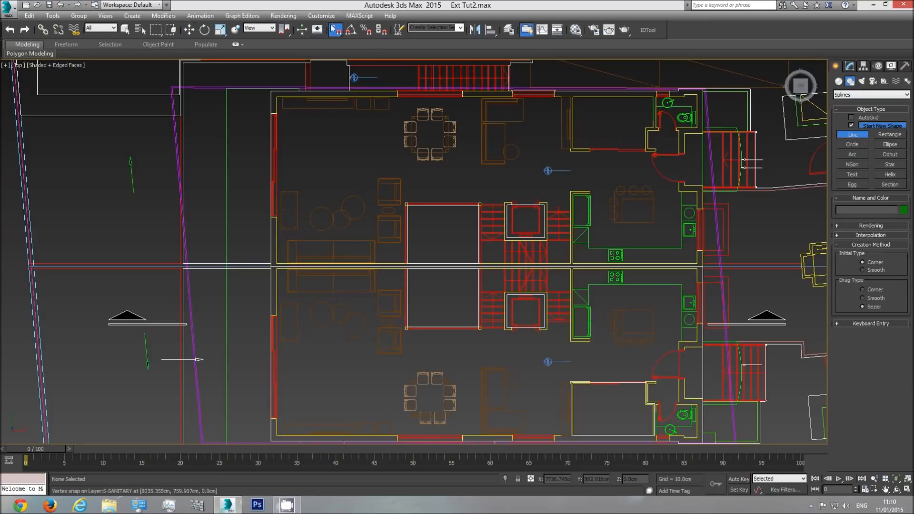
pyautogui.scroll(5, 276, 114)
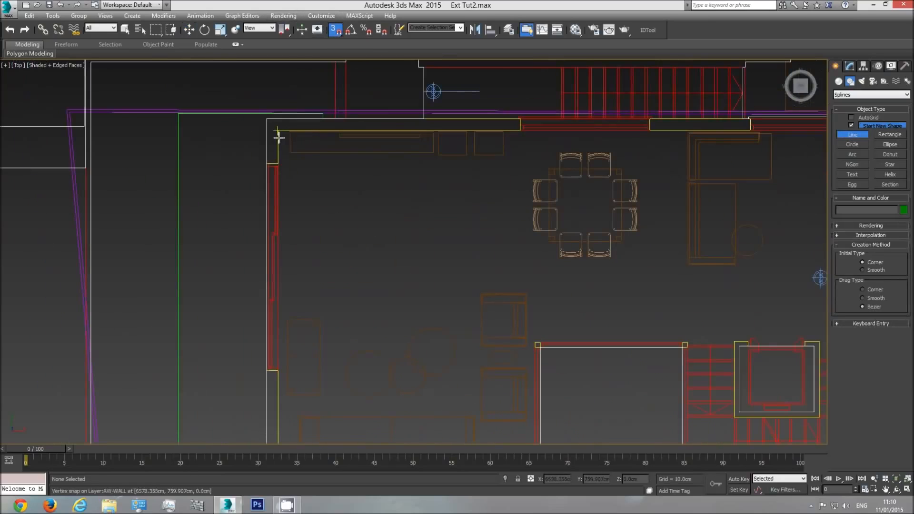
pyautogui.click(278, 165)
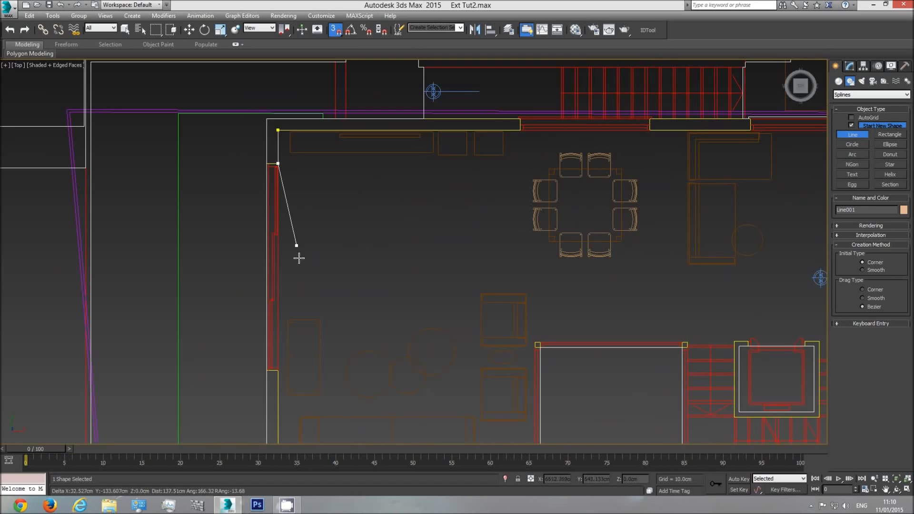
pyautogui.moveTo(300, 325); pyautogui.dragTo(313, 212, button='middle')
pyautogui.scroll(4, 292, 259)
pyautogui.moveTo(304, 374); pyautogui.dragTo(296, 267, button='middle')
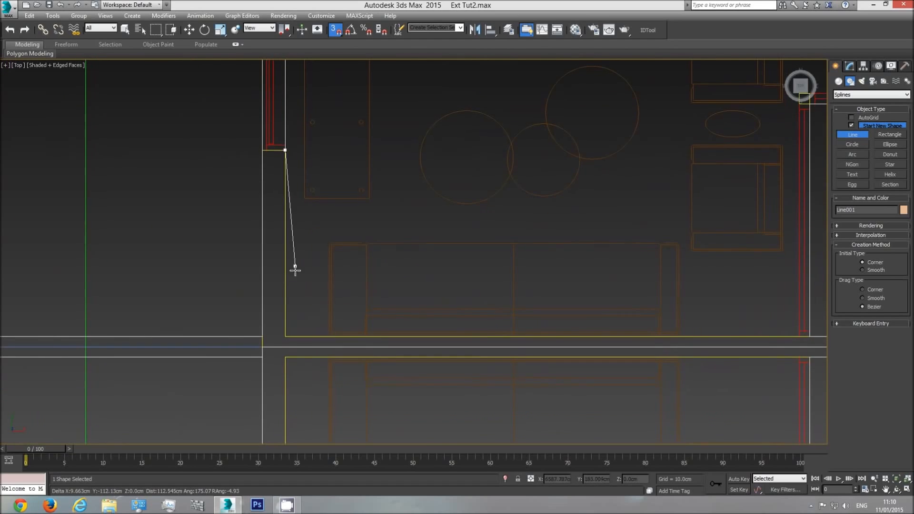
pyautogui.click(282, 335)
pyautogui.moveTo(641, 324); pyautogui.dragTo(298, 303, button='middle')
pyautogui.scroll(-2, 298, 303)
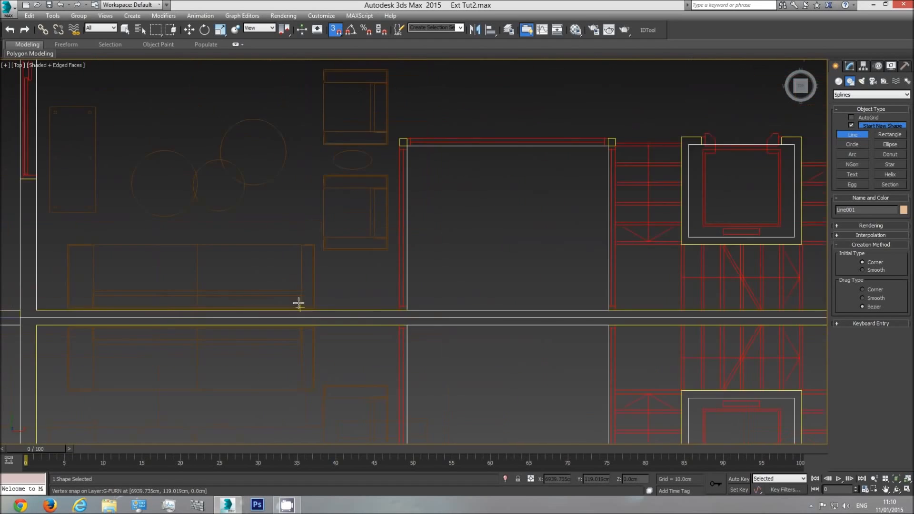
pyautogui.moveTo(165, 251); pyautogui.dragTo(362, 276, button='middle')
pyautogui.scroll(-2, 361, 276)
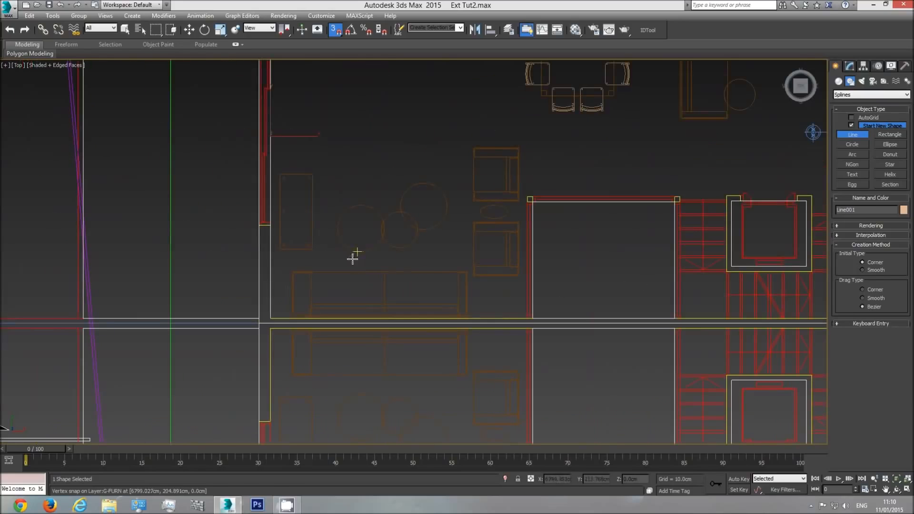
pyautogui.rightClick(310, 133)
pyautogui.press('Delete')
pyautogui.moveTo(364, 128); pyautogui.dragTo(370, 269, button='middle')
# Start a snapped line at the living room's inner corner and trace the inner wall face past the large window opening to the dividing wall
pyautogui.click(850, 134)
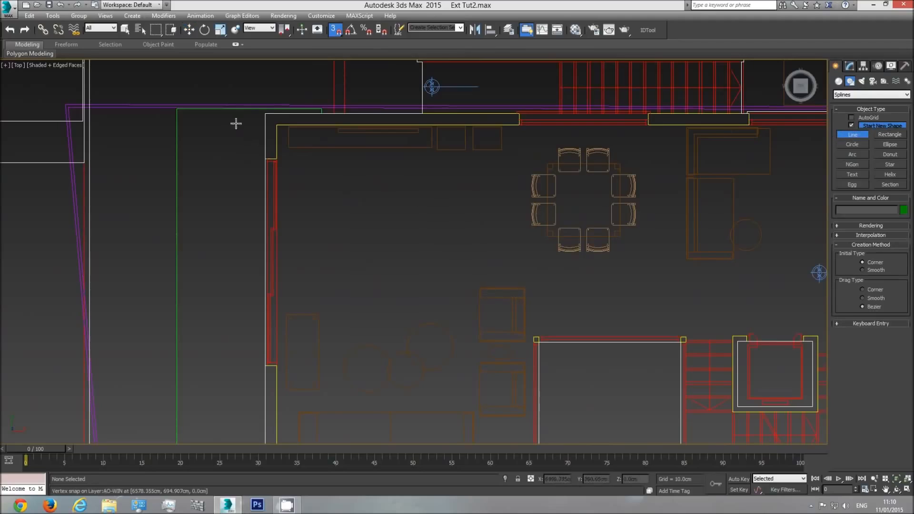
pyautogui.click(277, 125)
pyautogui.click(277, 158)
pyautogui.click(276, 366)
pyautogui.moveTo(327, 384); pyautogui.dragTo(331, 249, button='middle')
pyautogui.click(275, 324)
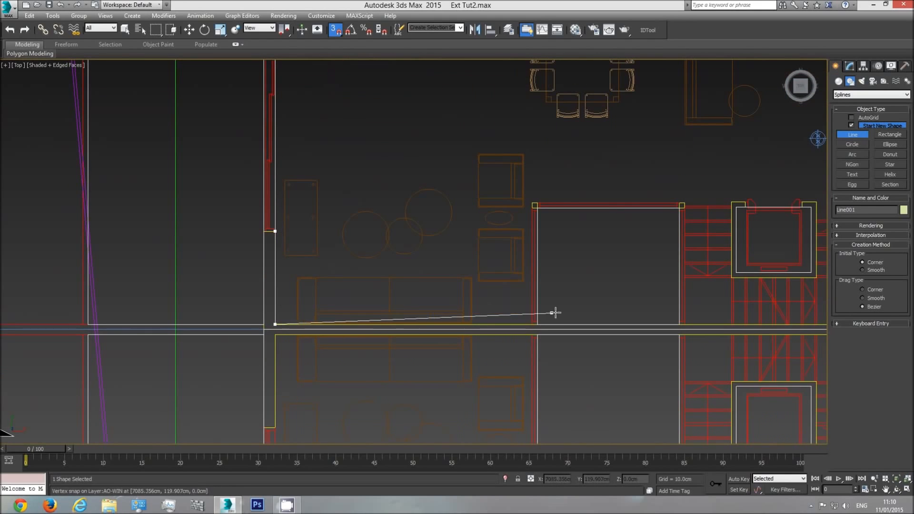
# Continue the line along the dividing wall and around the L-shaped partition beside the kitchen, back to the dividing wall
pyautogui.moveTo(634, 310); pyautogui.dragTo(418, 308, button='middle')
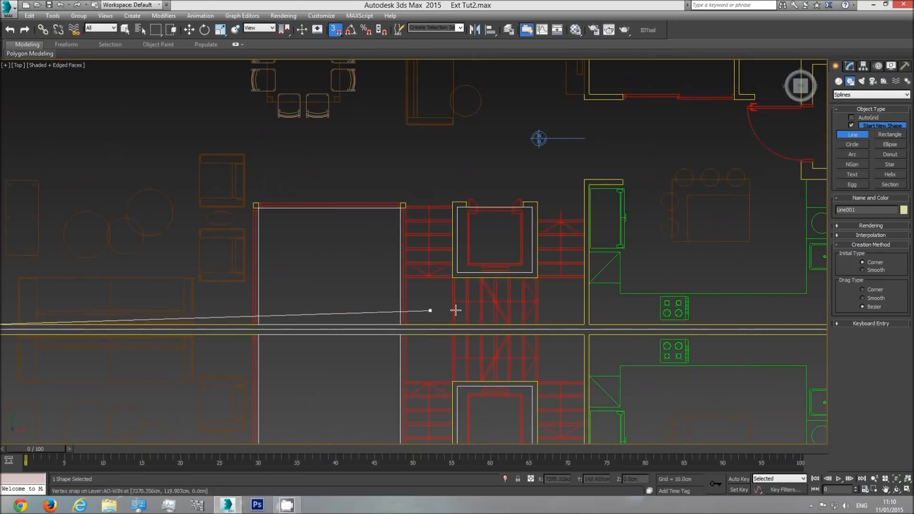
pyautogui.click(584, 180)
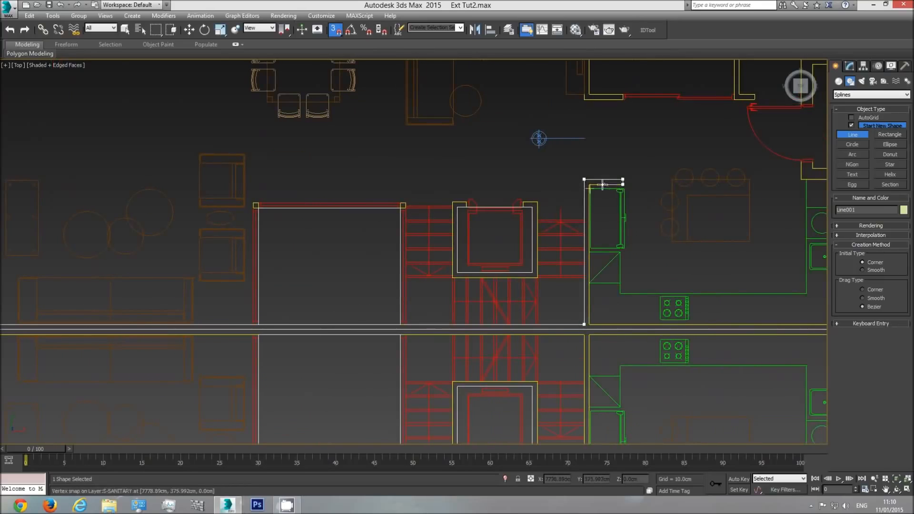
pyautogui.click(589, 185)
pyautogui.click(589, 324)
# Trace the kitchen's inner walls past the window and across the entrance door, continuing to the toilet door, with points at the opening edges
pyautogui.moveTo(677, 310); pyautogui.dragTo(516, 310, button='middle')
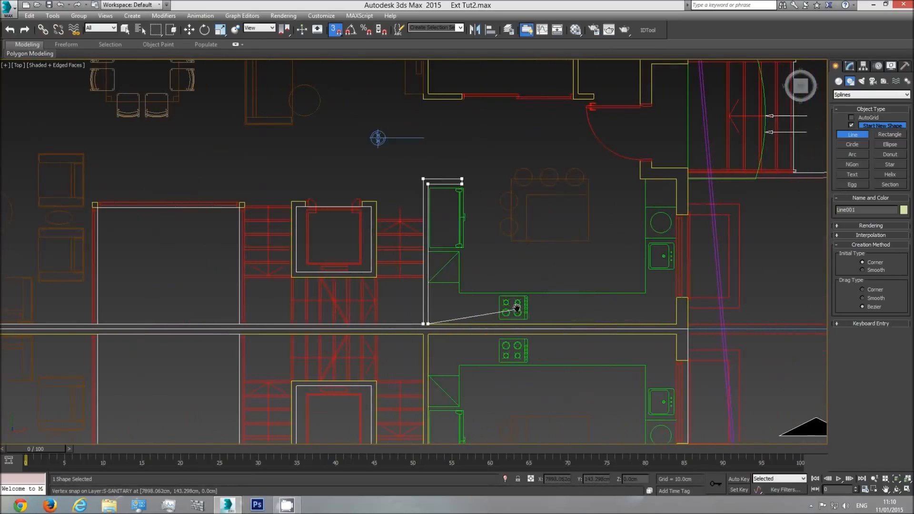
pyautogui.click(676, 298)
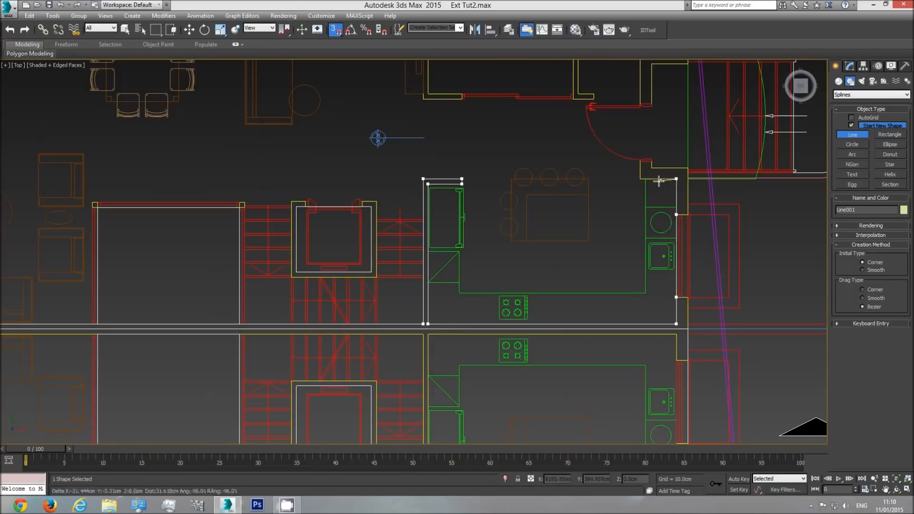
pyautogui.click(639, 161)
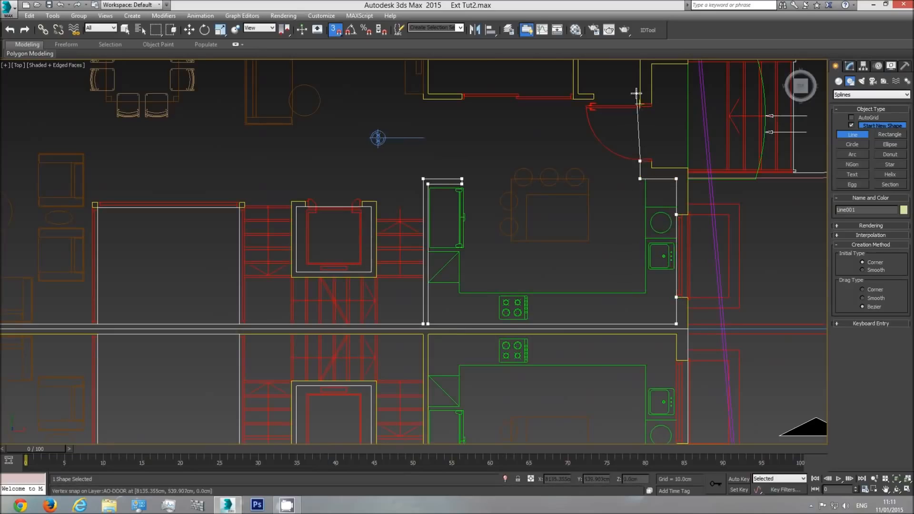
pyautogui.moveTo(621, 100); pyautogui.dragTo(622, 187, button='middle')
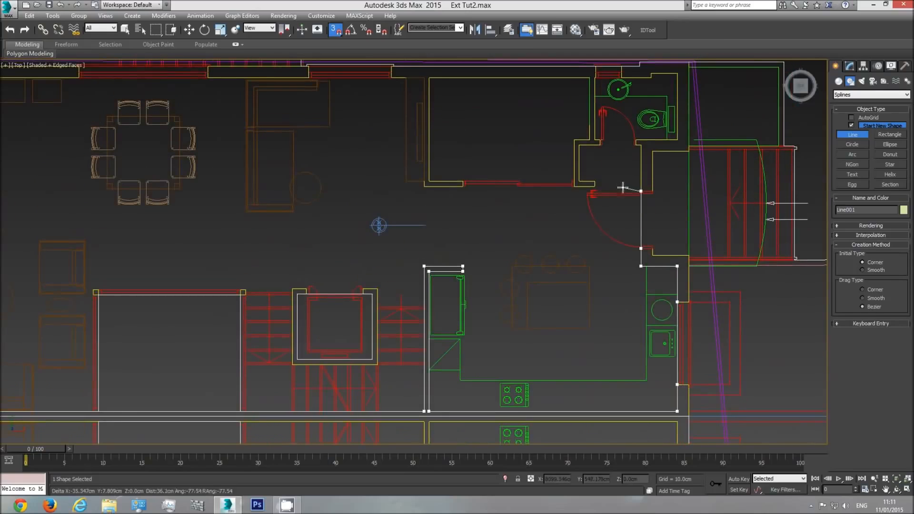
pyautogui.click(634, 151)
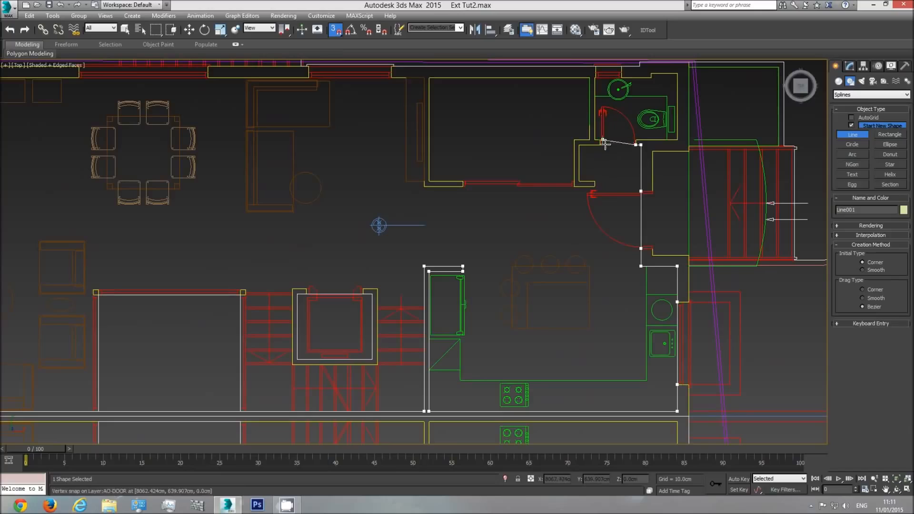
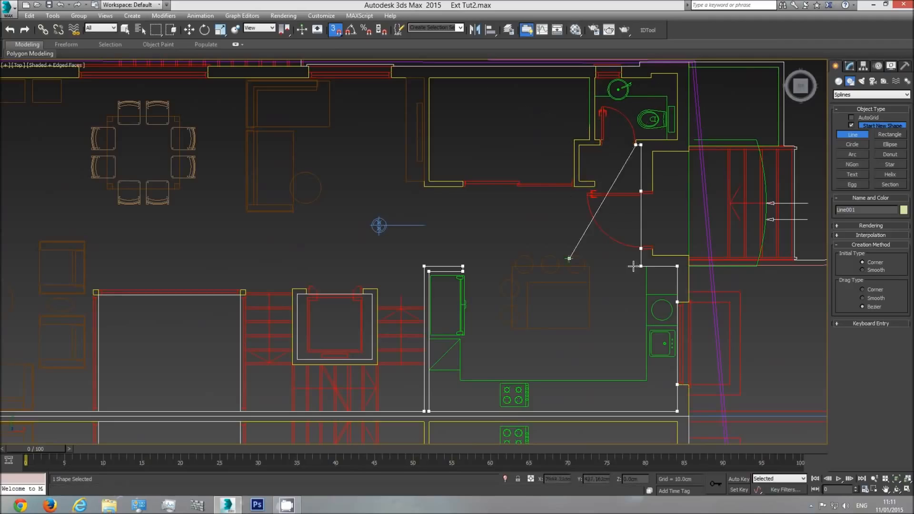
# Continue the line around the toilet's inner walls, past its window, to the opposite jamb of the toilet door
pyautogui.click(677, 139)
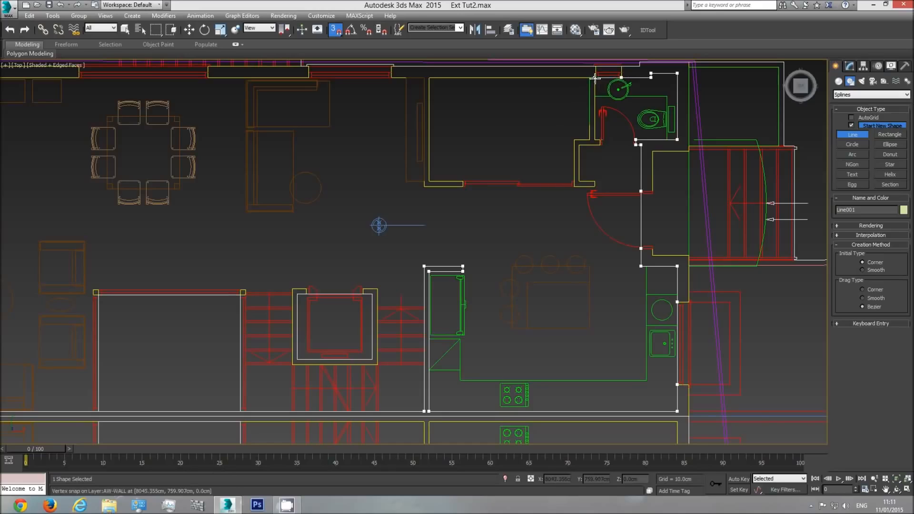
pyautogui.scroll(5, 596, 76)
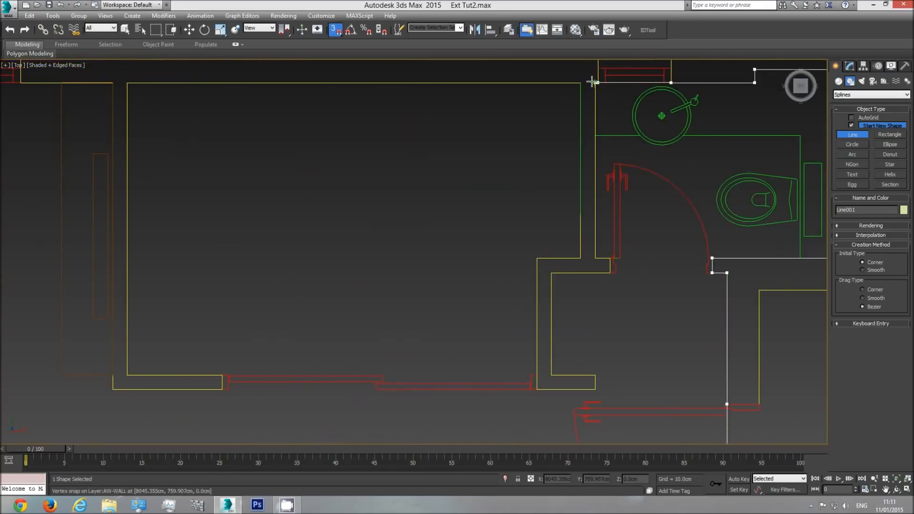
pyautogui.click(593, 82)
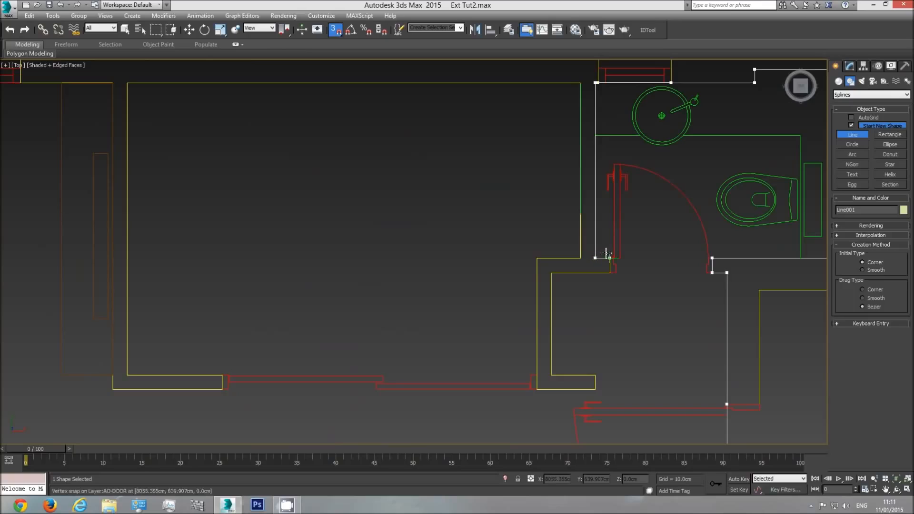
pyautogui.click(609, 273)
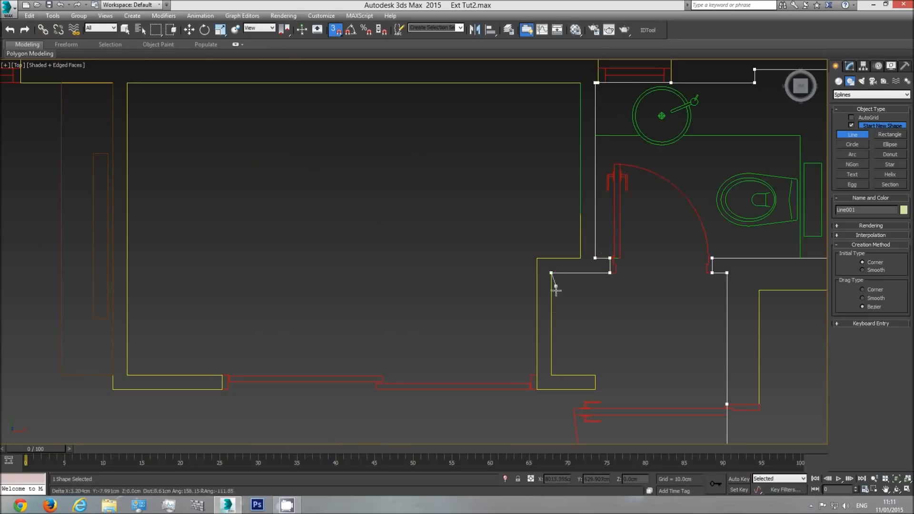
# Trace the partition faces beside the toilet and the small adjoining room's inner walls, with points at both ends of its sliding-door opening
pyautogui.click(593, 375)
pyautogui.click(595, 389)
pyautogui.click(537, 389)
pyautogui.click(580, 257)
pyautogui.click(580, 83)
pyautogui.click(128, 84)
pyautogui.click(127, 374)
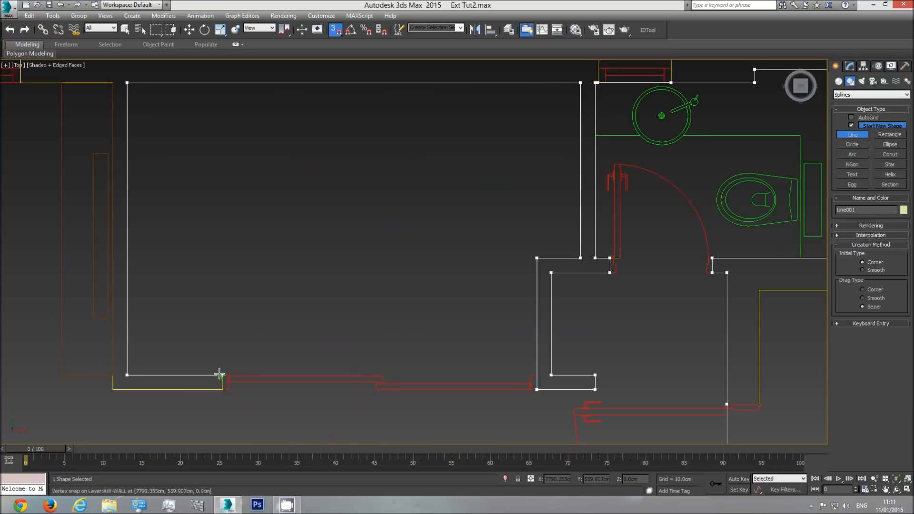
pyautogui.click(221, 389)
pyautogui.click(113, 389)
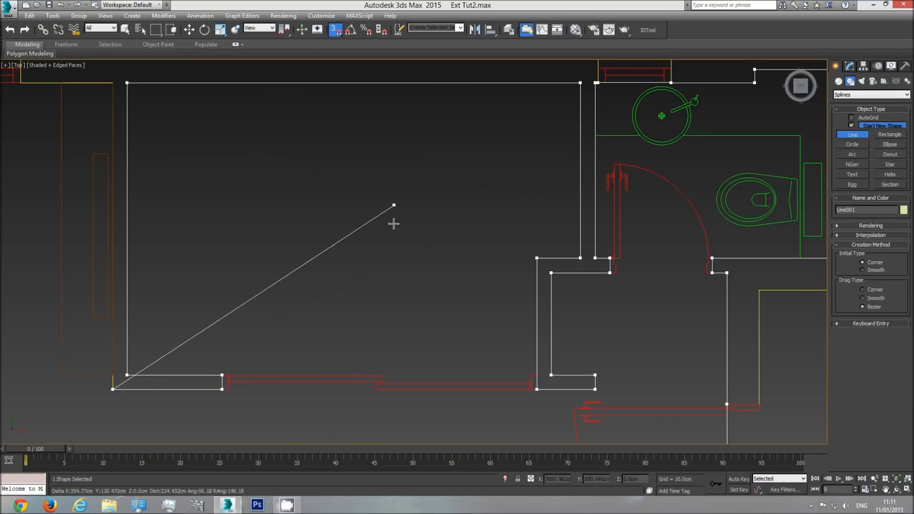
# Trace back along the living room's long outer wall with points at the window edges and close the spline at its starting corner
pyautogui.moveTo(154, 263); pyautogui.dragTo(402, 269, button='middle')
pyautogui.click(357, 92)
pyautogui.click(265, 90)
pyautogui.moveTo(184, 130); pyautogui.dragTo(555, 155, button='middle')
pyautogui.click(417, 114)
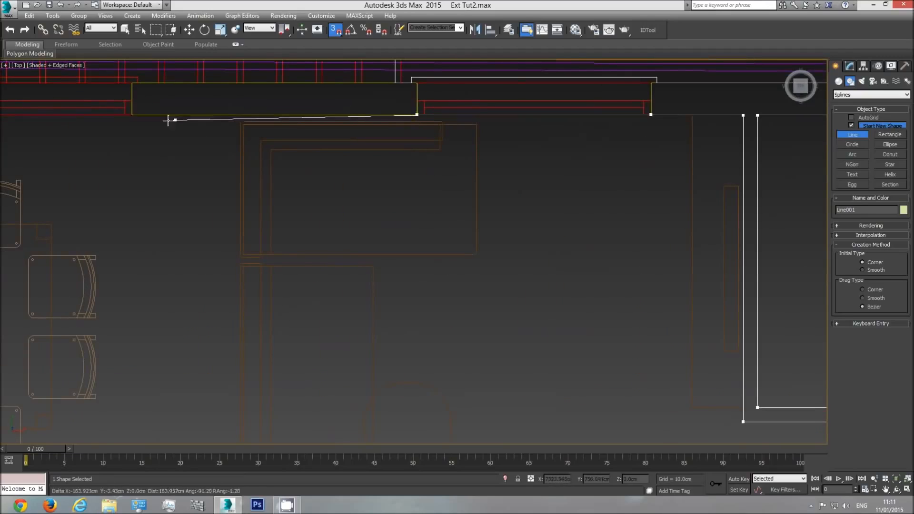
pyautogui.moveTo(122, 141)
pyautogui.mouseDown(button='middle')
pyautogui.moveTo(227, 157)
pyautogui.moveTo(654, 172)
pyautogui.mouseUp(button='middle')
pyautogui.click(305, 137)
pyautogui.moveTo(273, 164); pyautogui.dragTo(806, 179, button='middle')
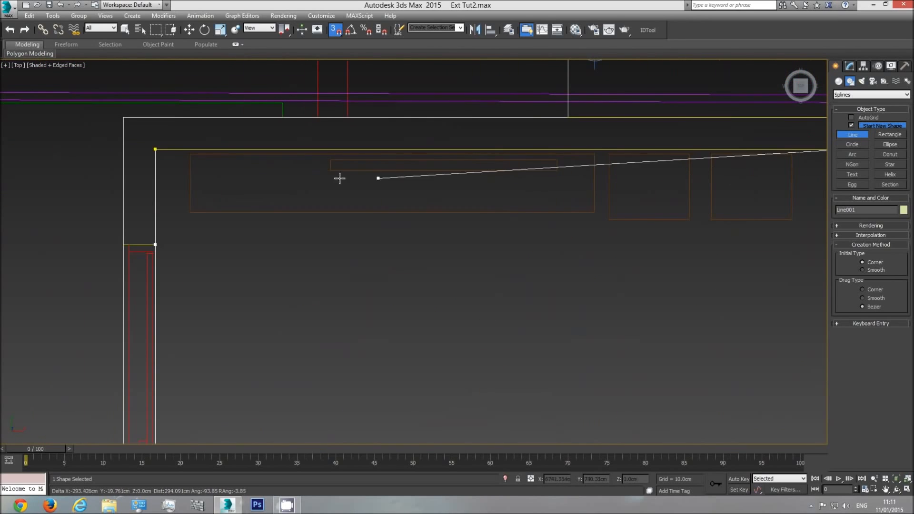
pyautogui.click(154, 150)
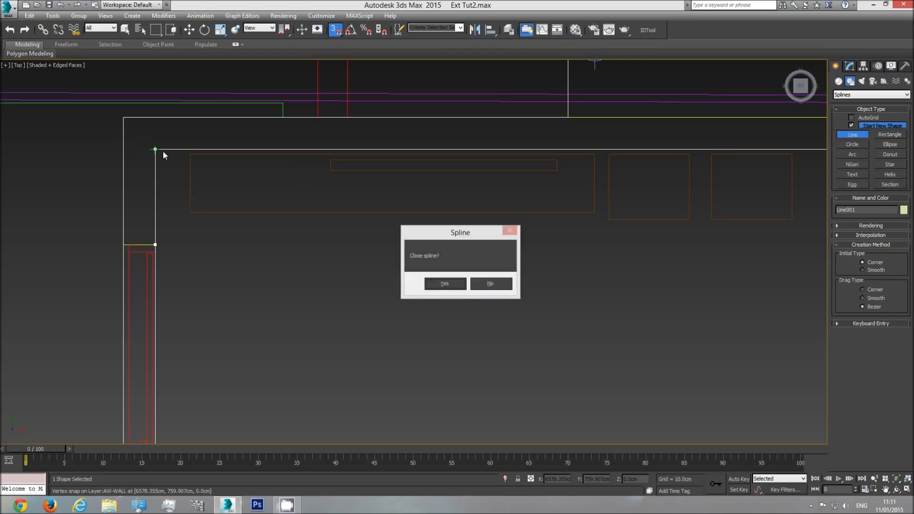
pyautogui.click(437, 287)
# Convert the closed interior wall outline to an Editable Poly
pyautogui.moveTo(509, 291)
pyautogui.mouseDown(button='middle')
pyautogui.moveTo(436, 281)
pyautogui.moveTo(498, 292)
pyautogui.mouseUp(button='middle')
pyautogui.press('p')
pyautogui.scroll(-3, 506, 296)
pyautogui.scroll(-5, 527, 301)
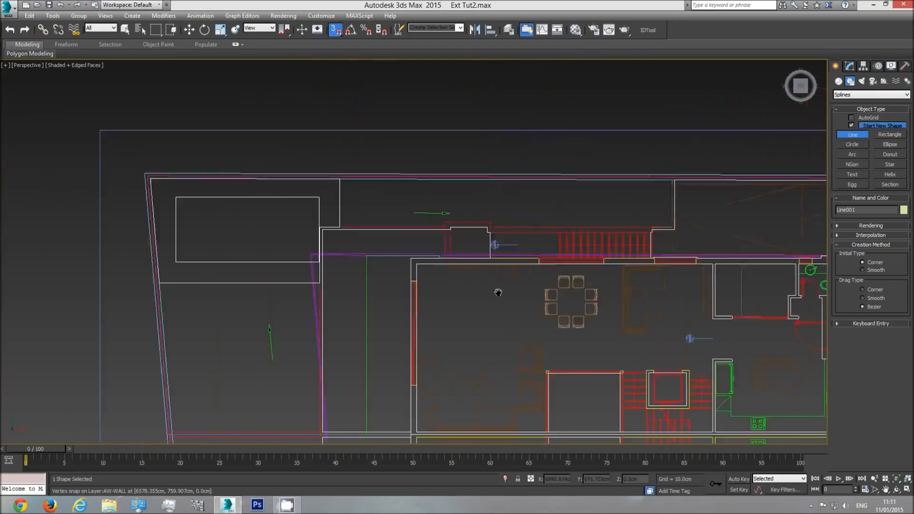
pyautogui.scroll(-6, 500, 294)
pyautogui.press('t')
pyautogui.scroll(-4, 466, 200)
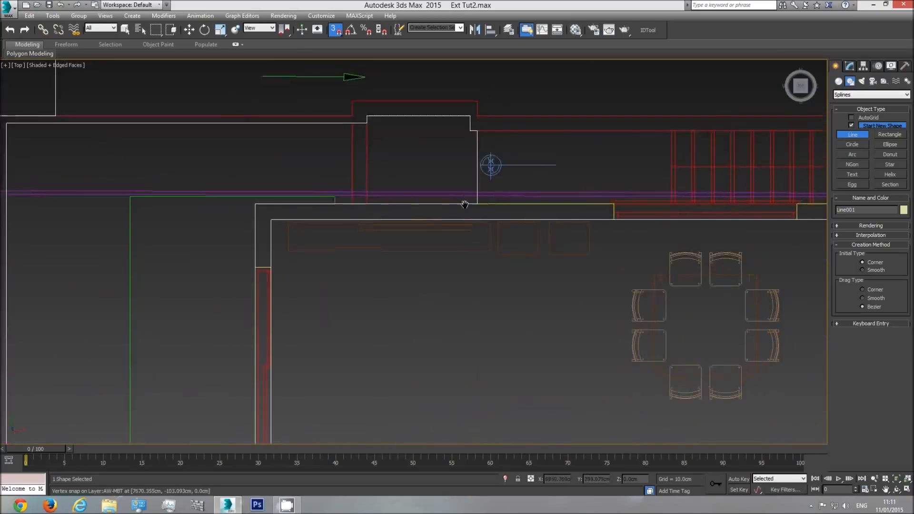
pyautogui.rightClick(563, 272)
pyautogui.rightClick(564, 269)
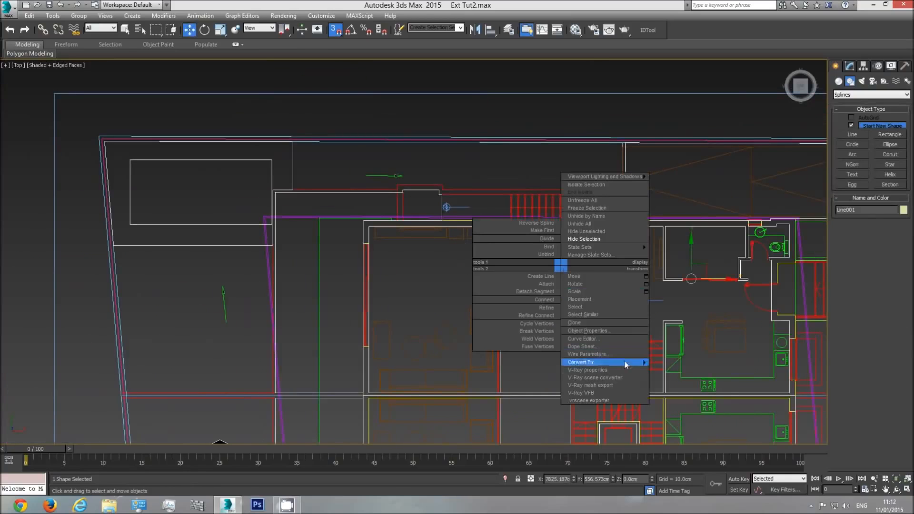
pyautogui.moveTo(634, 364)
pyautogui.click(671, 378)
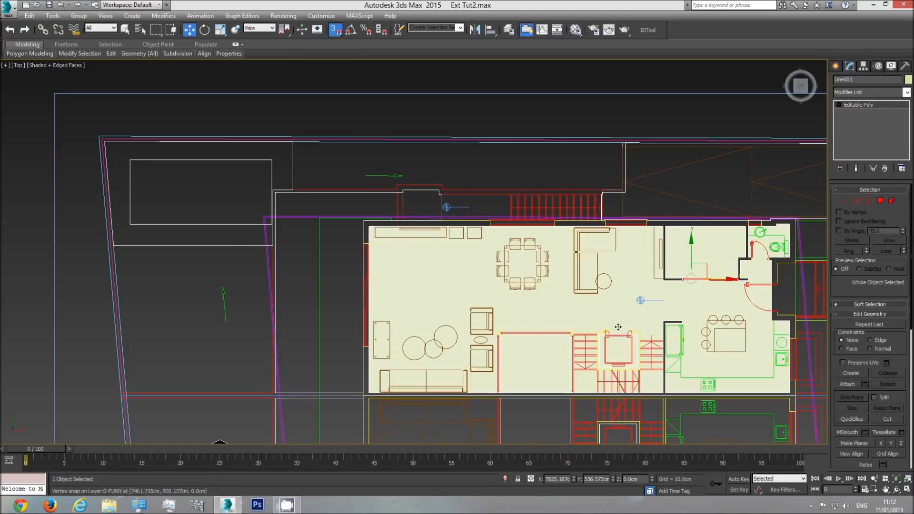
# Inspect the interior polygon in perspective and top view for correct coverage of the unit's rooms
pyautogui.press('p')
pyautogui.click(896, 489)
pyautogui.moveTo(424, 287); pyautogui.dragTo(447, 218)
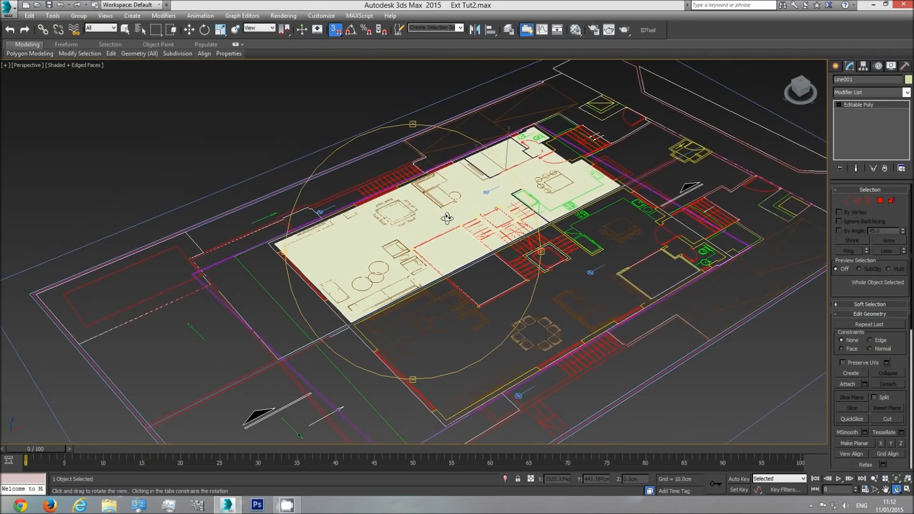
pyautogui.moveTo(460, 182); pyautogui.dragTo(480, 213)
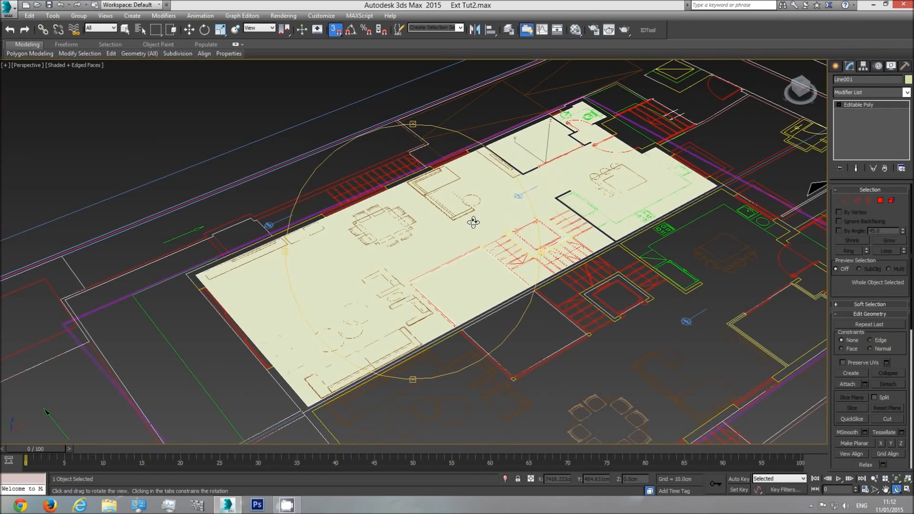
pyautogui.scroll(-3, 477, 228)
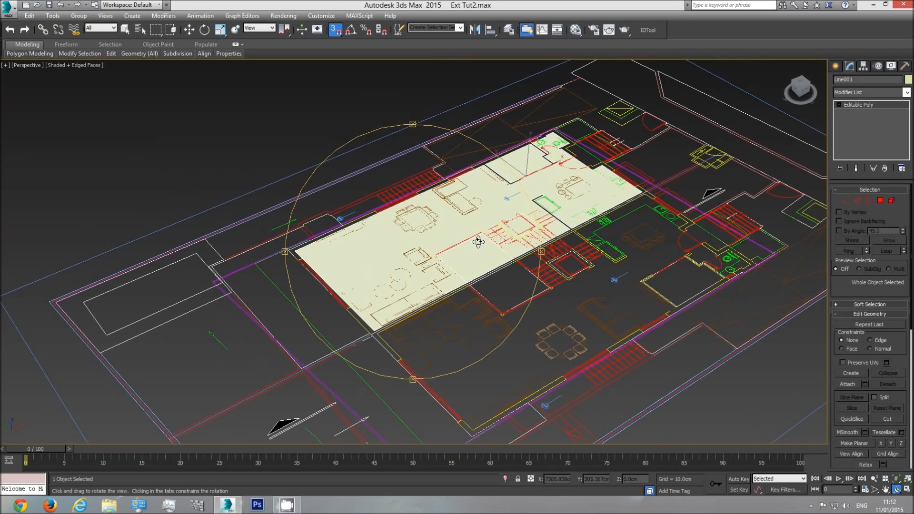
pyautogui.press('t')
pyautogui.scroll(-4, 478, 257)
pyautogui.scroll(2, 426, 234)
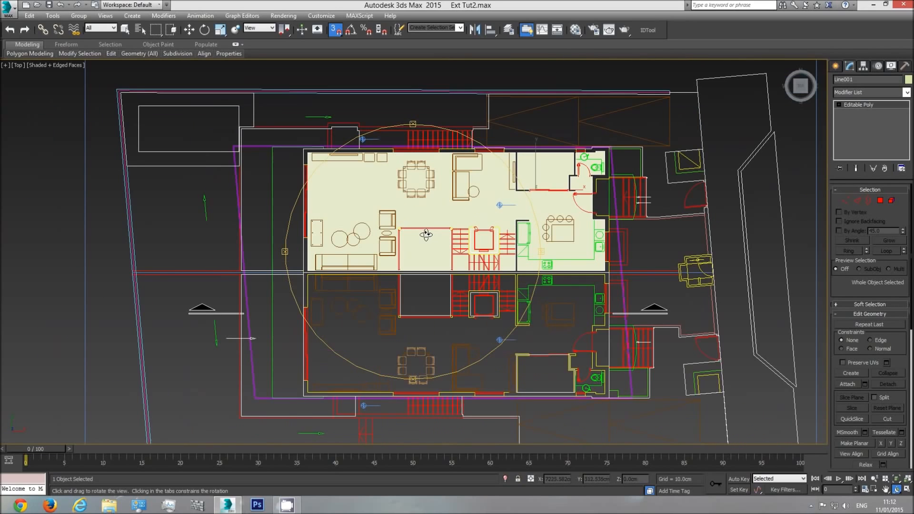
# Clone the interior polygon as one copy along Y over the neighbouring unit across the dividing wall
pyautogui.press('F3')
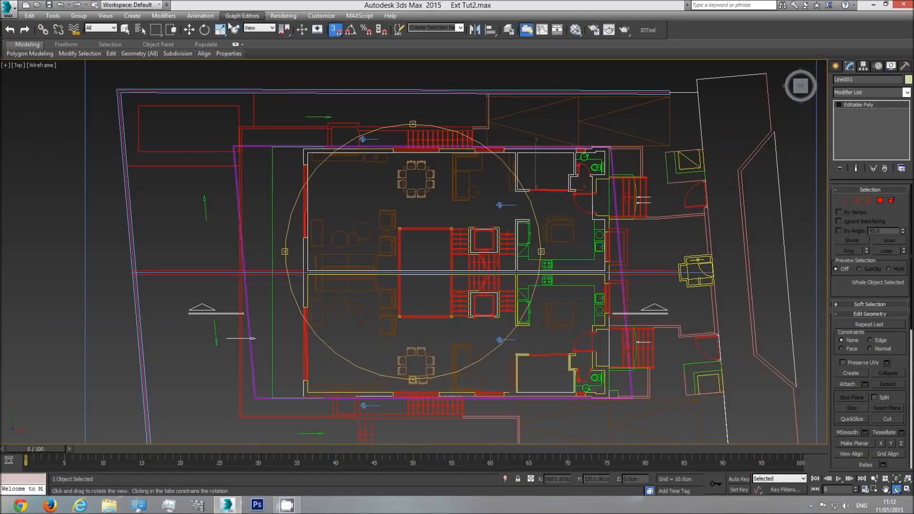
pyautogui.click(189, 30)
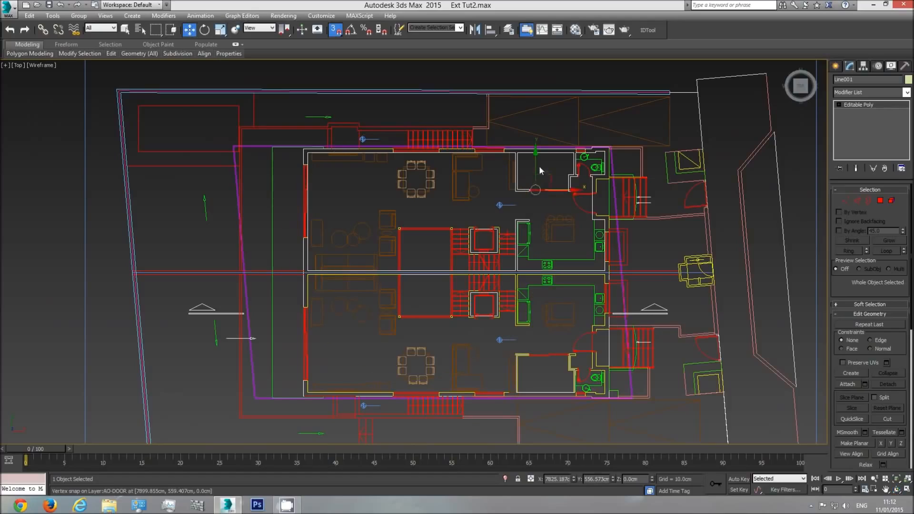
pyautogui.moveTo(534, 163)
pyautogui.keyDown('shift'); pyautogui.mouseDown()
pyautogui.moveTo(538, 362)
pyautogui.moveTo(540, 313)
pyautogui.mouseUp(); pyautogui.keyUp('shift')
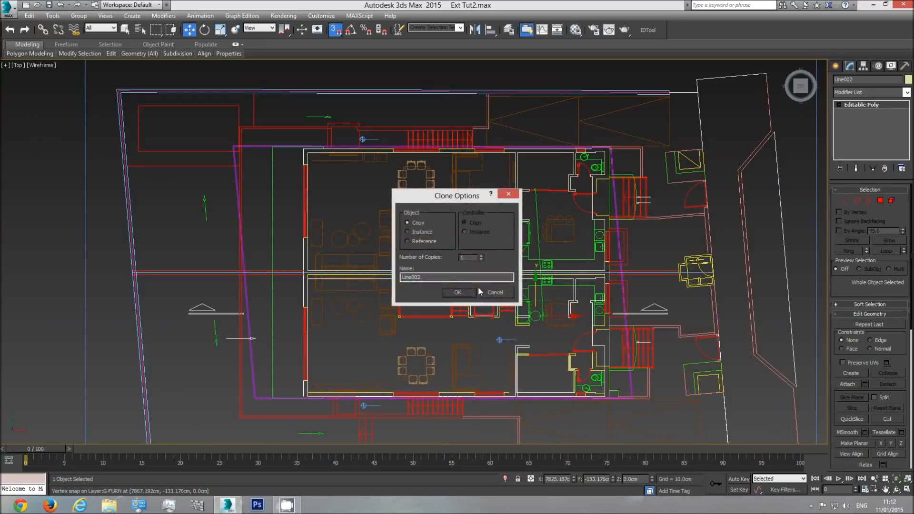
pyautogui.click(458, 292)
pyautogui.press('F3')
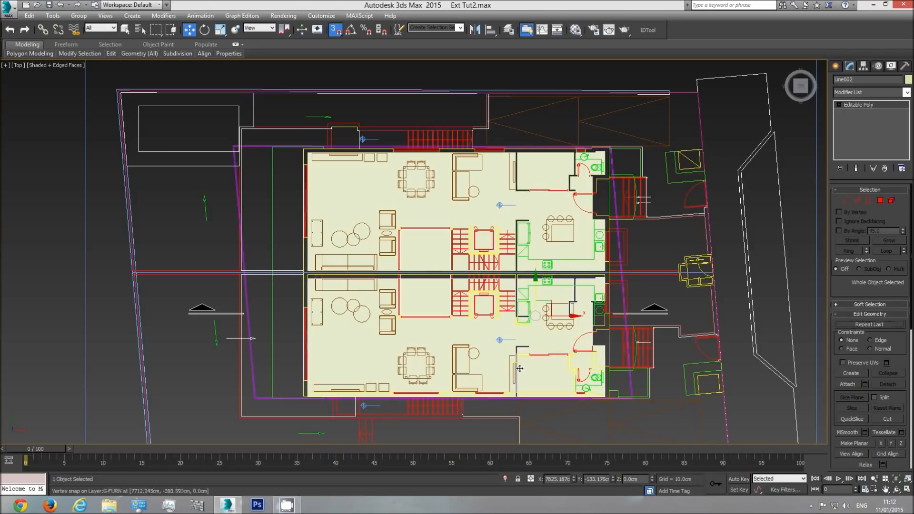
# Add a Mirror modifier to the copied interior polygon and set its mirror axis to Y
pyautogui.click(907, 93)
pyautogui.scroll(-10, 879, 181)
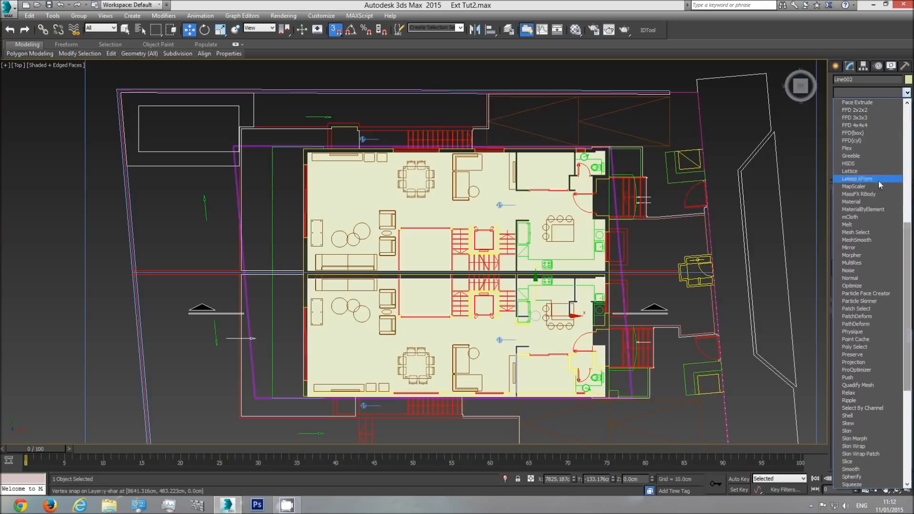
pyautogui.click(865, 247)
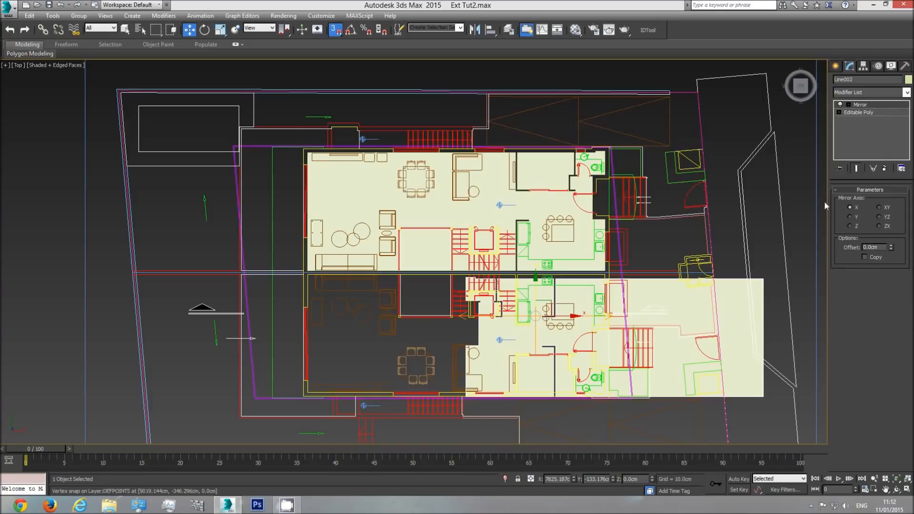
pyautogui.click(850, 217)
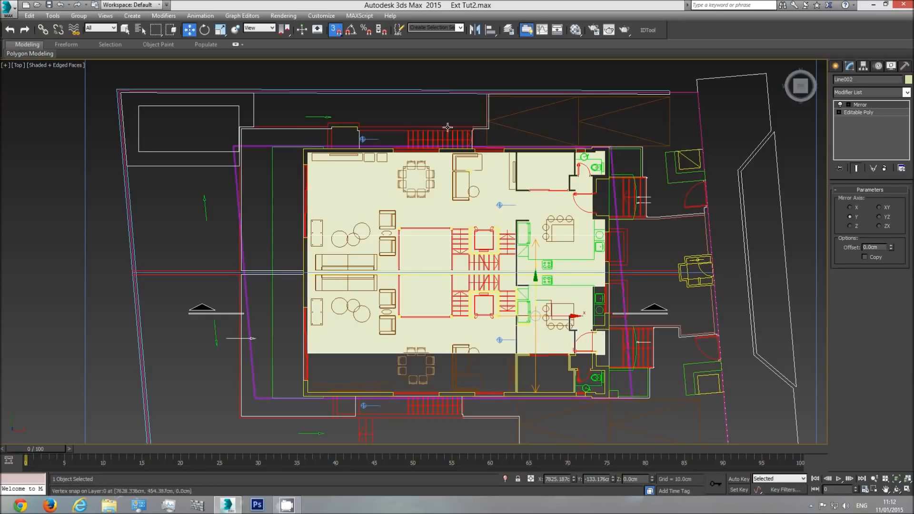
# Move the mirrored copy into the neighbouring unit and snap its corner to that unit's inner corner at the dividing wall
pyautogui.click(335, 30)
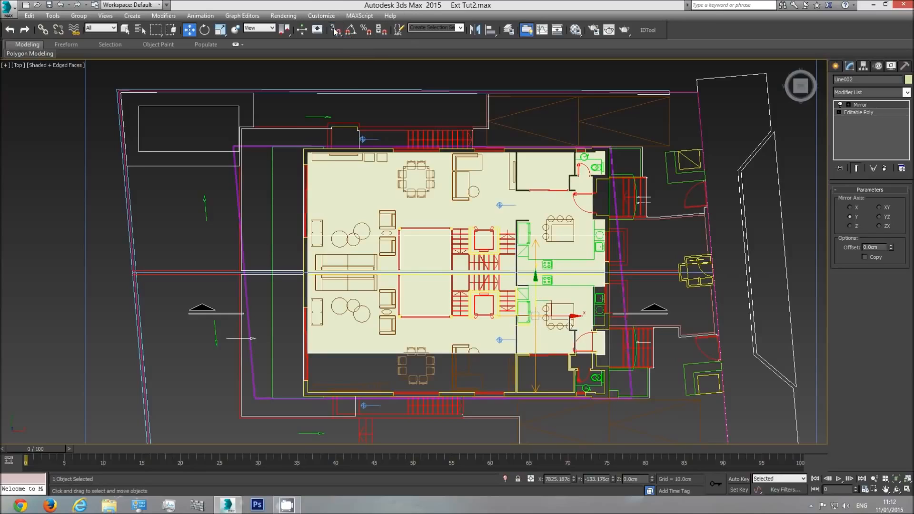
pyautogui.moveTo(537, 288); pyautogui.dragTo(532, 329)
pyautogui.scroll(5, 297, 280)
pyautogui.scroll(4, 342, 277)
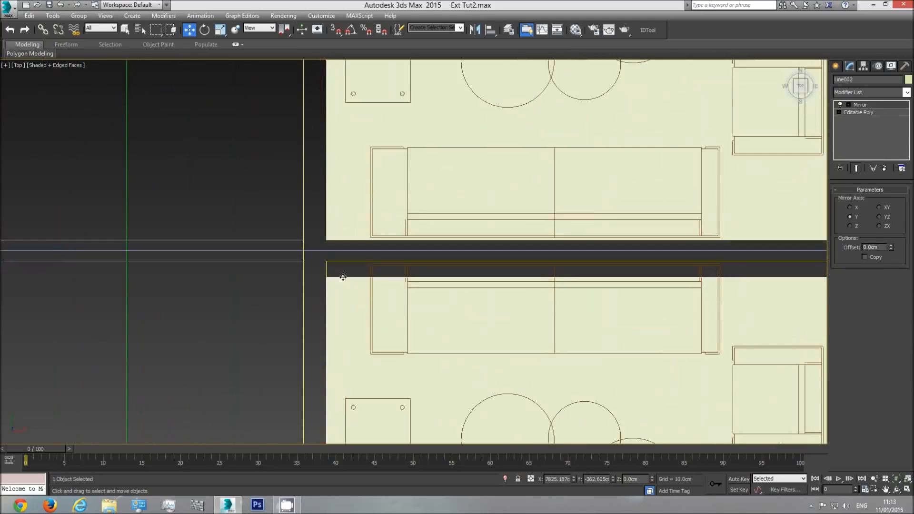
pyautogui.click(339, 34)
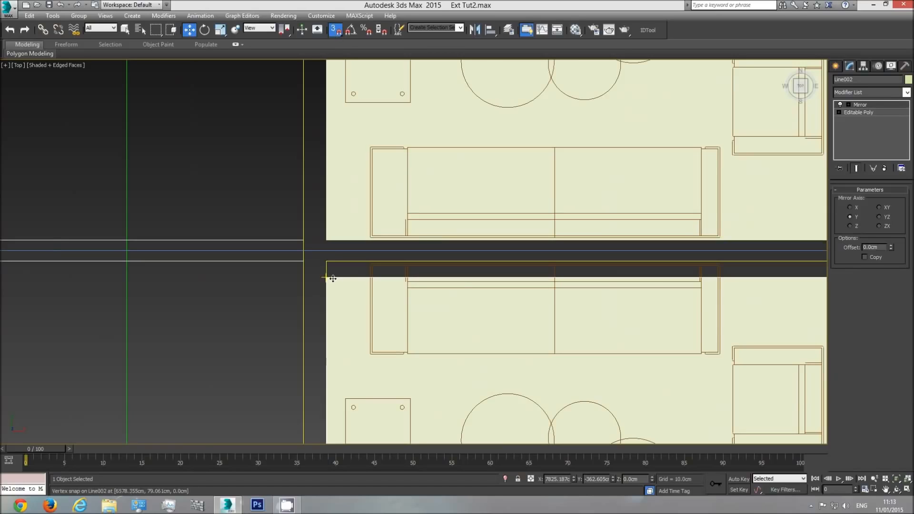
pyautogui.moveTo(333, 278); pyautogui.dragTo(328, 264)
# Compare the mirrored polygon with the second unit's plan around the kitchen, toilet, small room and living area, in shaded and wireframe display
pyautogui.scroll(-4, 335, 290)
pyautogui.moveTo(534, 310); pyautogui.dragTo(239, 226, button='middle')
pyautogui.scroll(-2, 442, 243)
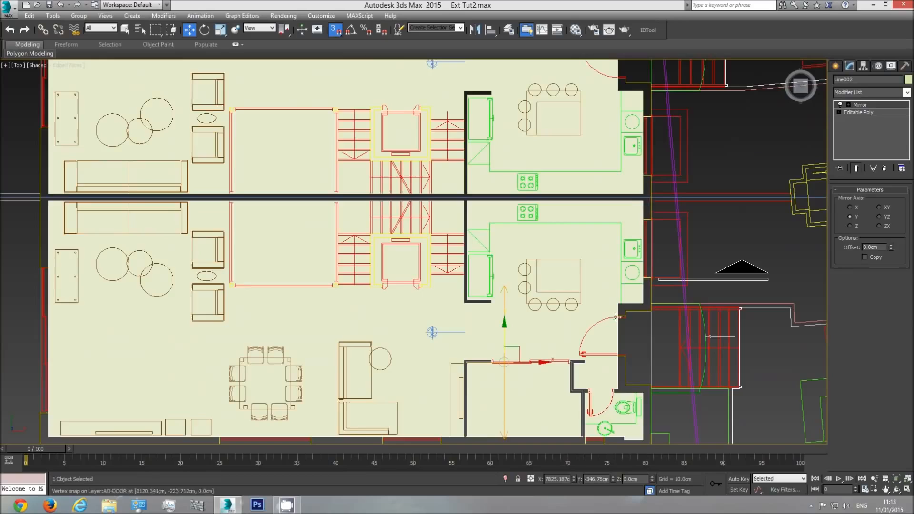
pyautogui.scroll(3, 617, 319)
pyautogui.scroll(3, 622, 327)
pyautogui.scroll(3, 609, 322)
pyautogui.scroll(-1, 473, 305)
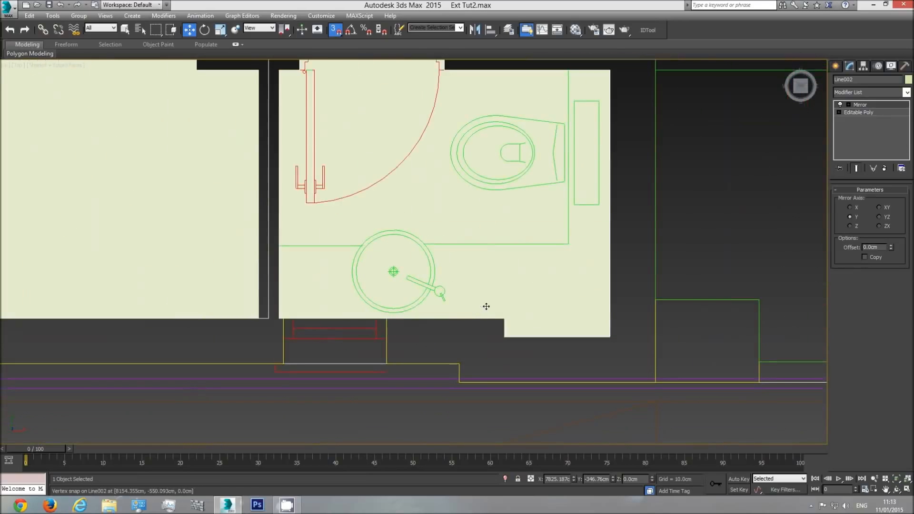
pyautogui.moveTo(495, 306); pyautogui.dragTo(556, 320, button='middle')
pyautogui.press('F3')
pyautogui.scroll(-3, 557, 325)
pyautogui.press('F3')
pyautogui.press('F3')
pyautogui.moveTo(506, 306); pyautogui.dragTo(713, 311, button='middle')
pyautogui.scroll(-2, 709, 311)
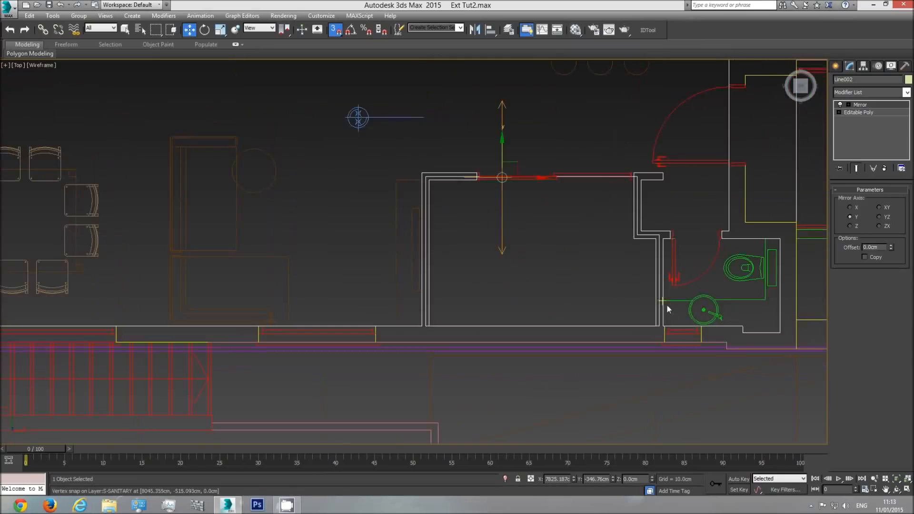
pyautogui.press('F3')
pyautogui.moveTo(652, 223); pyautogui.dragTo(638, 231, button='middle')
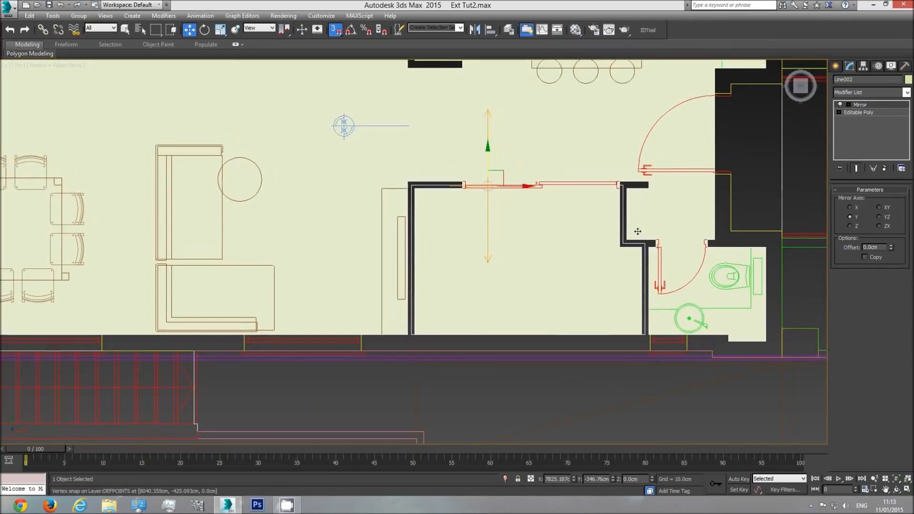
pyautogui.press('F3')
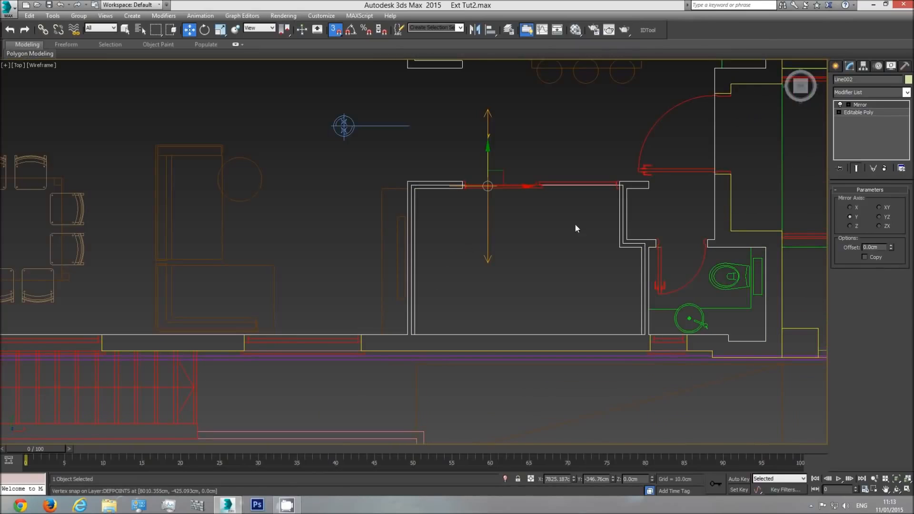
pyautogui.press('F3')
pyautogui.moveTo(414, 234); pyautogui.dragTo(557, 245, button='middle')
pyautogui.scroll(-2, 514, 290)
pyautogui.press('F3')
pyautogui.press('F3')
pyautogui.moveTo(452, 286); pyautogui.dragTo(682, 308, button='middle')
pyautogui.scroll(-2, 681, 308)
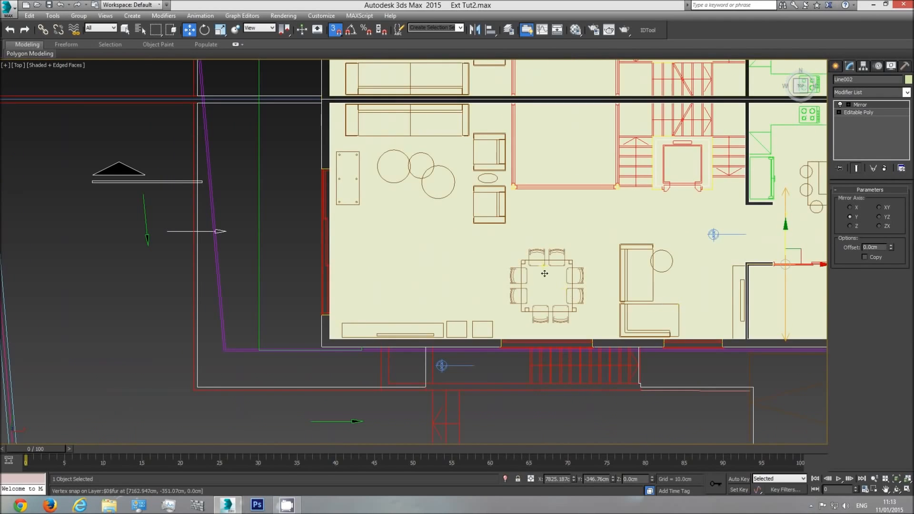
pyautogui.moveTo(548, 281); pyautogui.dragTo(492, 322, button='middle')
# Select the original interior polygon in the perspective view and rename it Interior
pyautogui.press('p')
pyautogui.click(897, 490)
pyautogui.moveTo(378, 266); pyautogui.dragTo(418, 209)
pyautogui.scroll(-3, 410, 187)
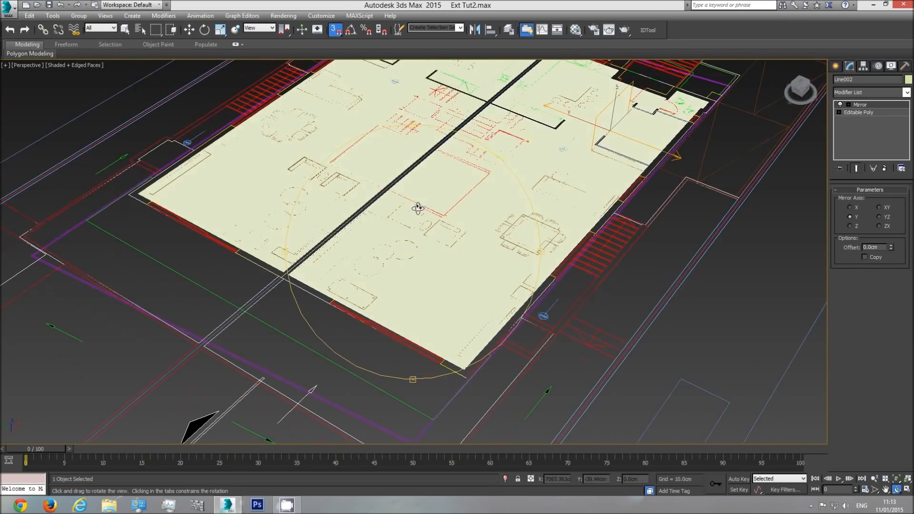
pyautogui.moveTo(418, 210); pyautogui.dragTo(420, 306, button='middle')
pyautogui.rightClick(407, 277)
pyautogui.click(399, 243)
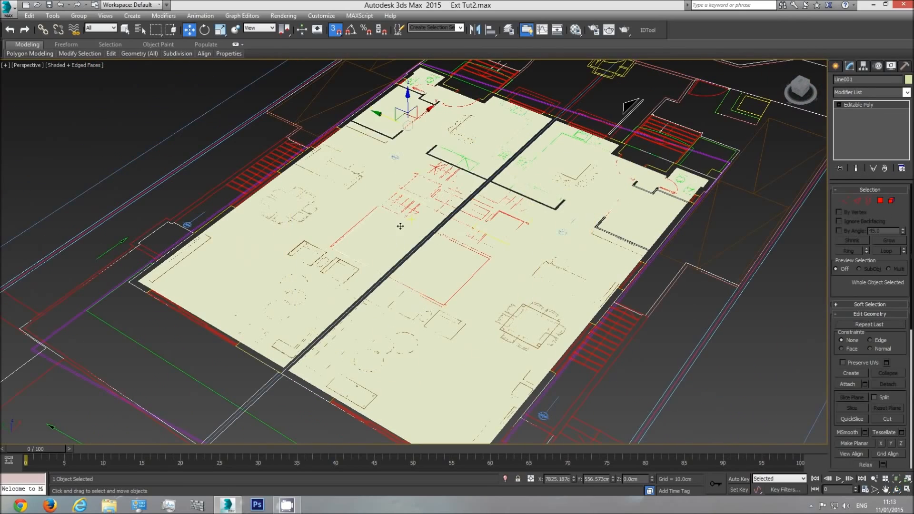
pyautogui.click(885, 79)
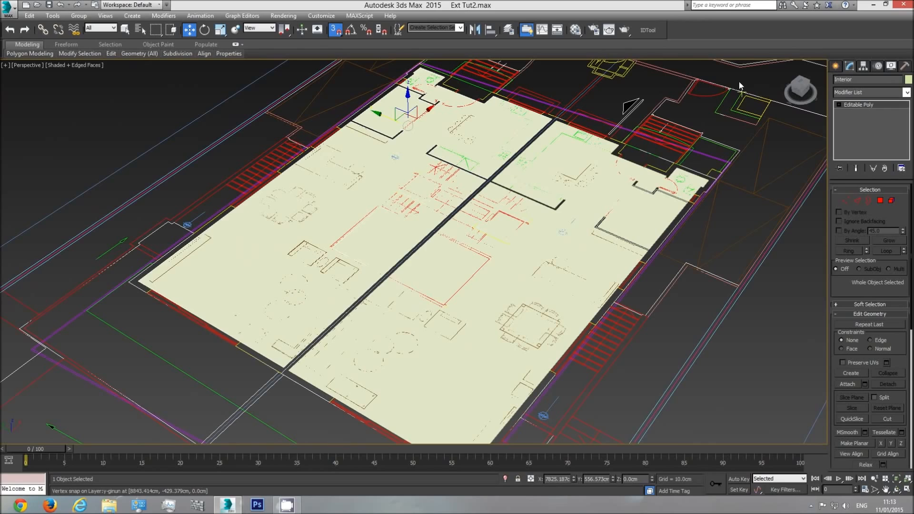
# Attach the mirrored polygon to the Interior object and unhide the exterior walls
pyautogui.click(847, 384)
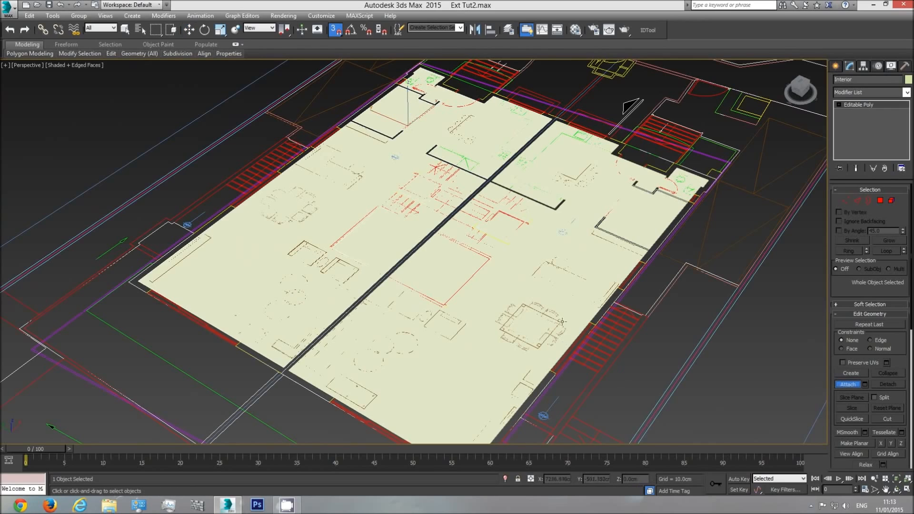
pyautogui.press('w')
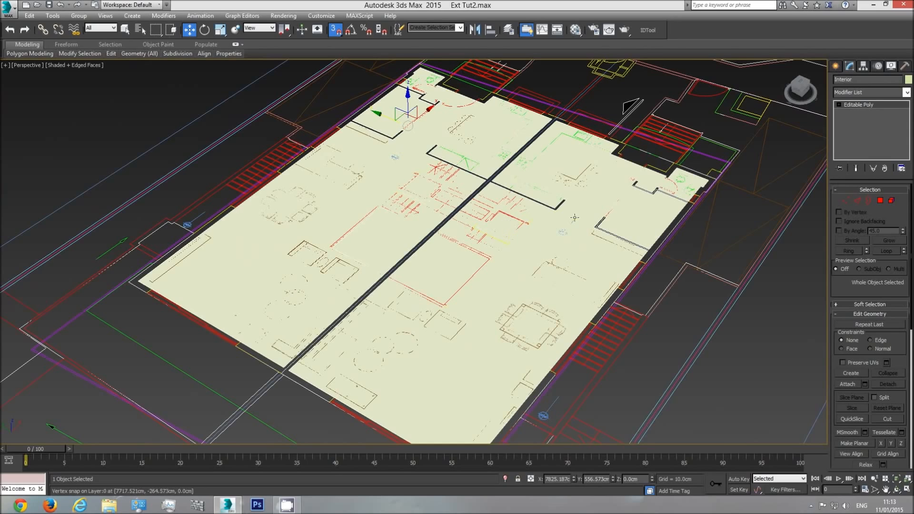
pyautogui.click(870, 204)
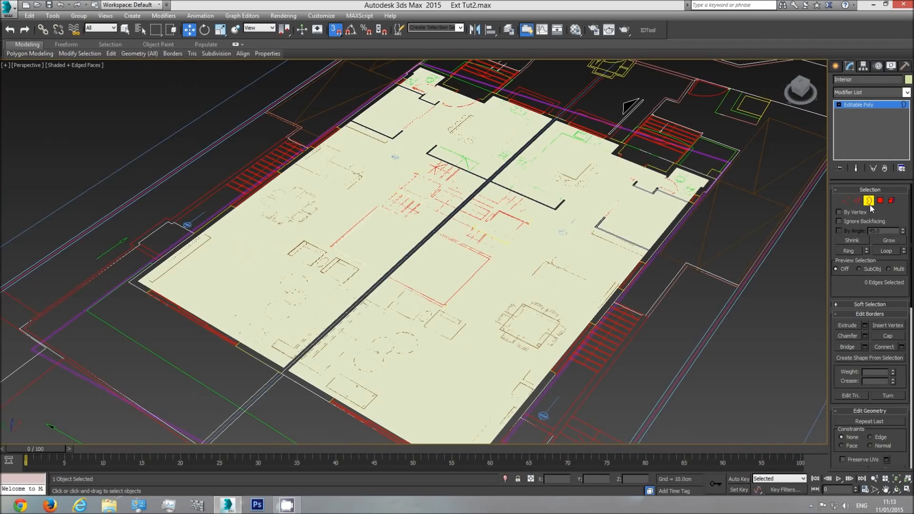
pyautogui.click(869, 202)
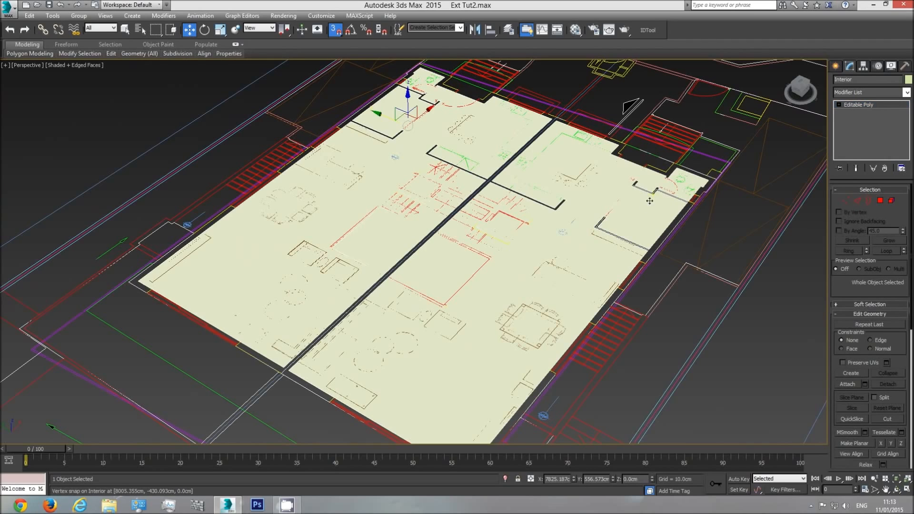
pyautogui.rightClick(648, 190)
pyautogui.click(670, 158)
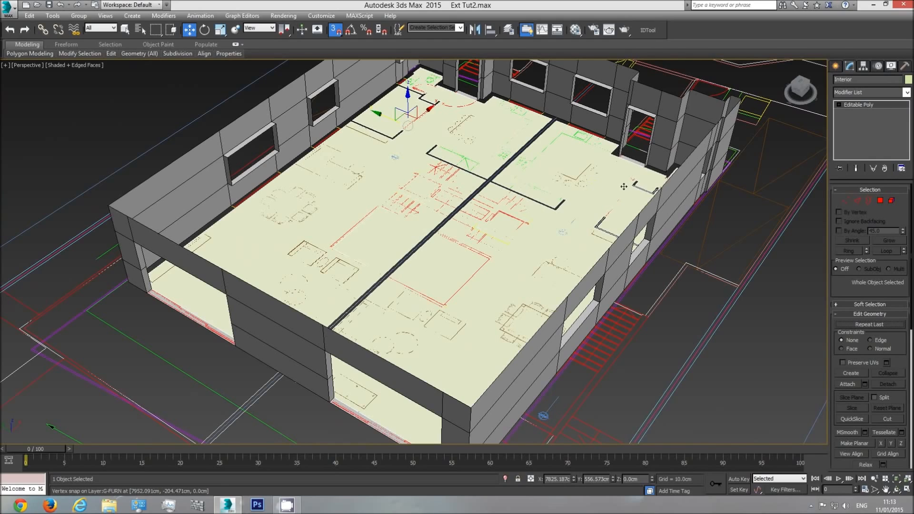
# Select all borders of the Interior polygon and extrude them upward in three segments, matching the exterior walls' horizontal edges up to their top
pyautogui.click(867, 201)
pyautogui.moveTo(700, 67); pyautogui.dragTo(482, 199)
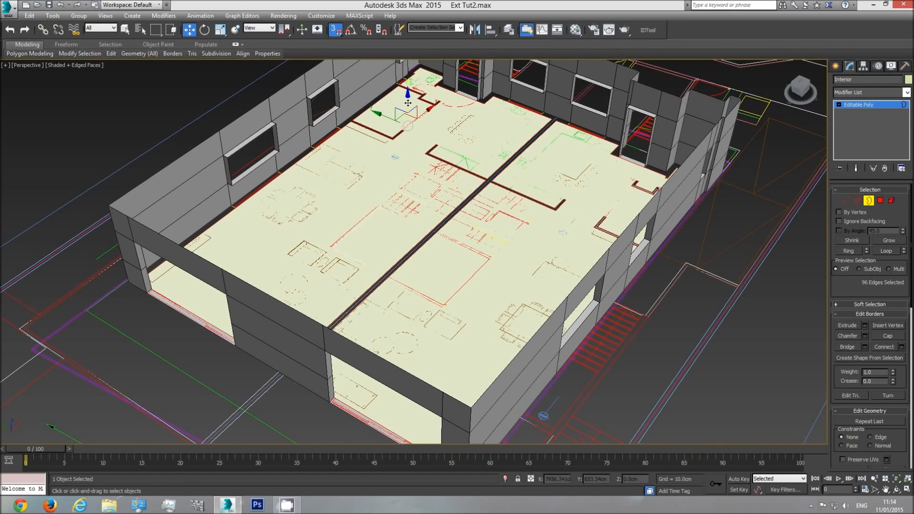
pyautogui.keyDown('shift'); pyautogui.moveTo(408, 103); pyautogui.dragTo(340, 106); pyautogui.keyUp('shift')
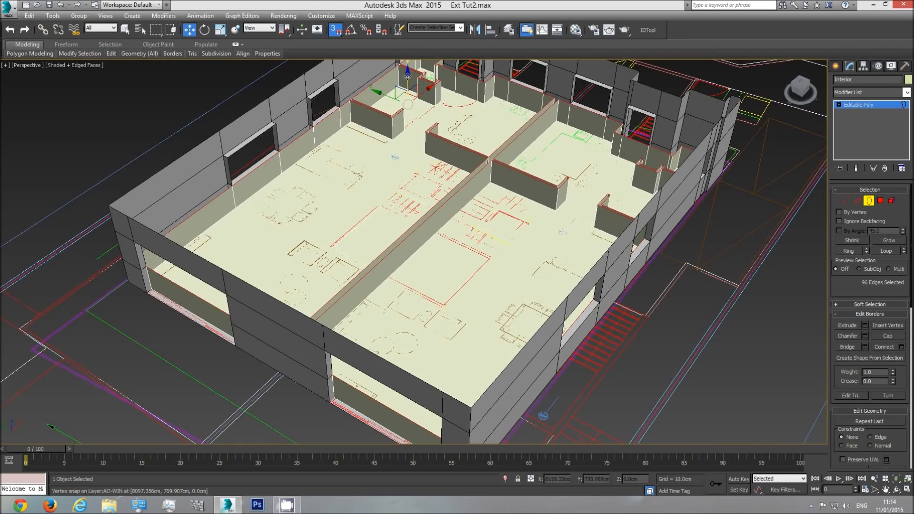
pyautogui.keyDown('shift'); pyautogui.moveTo(407, 79); pyautogui.dragTo(339, 80); pyautogui.keyUp('shift')
pyautogui.moveTo(354, 87); pyautogui.dragTo(361, 149, button='middle')
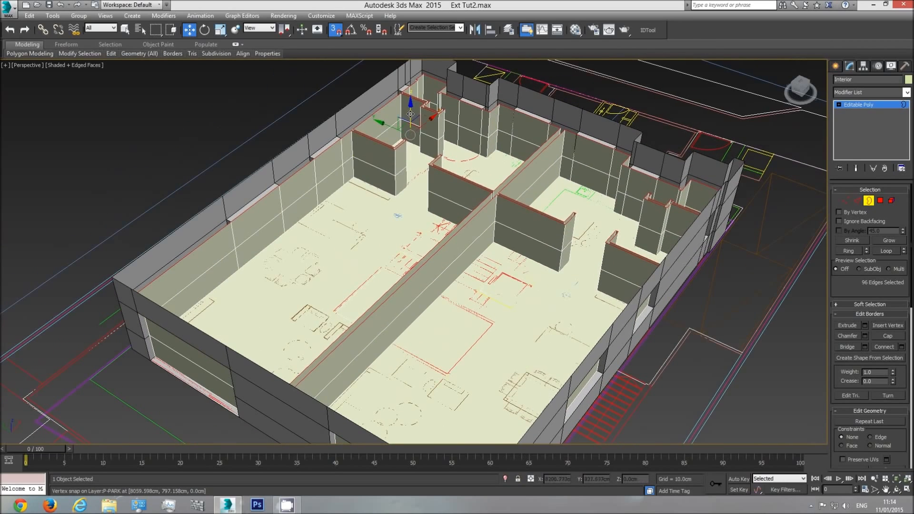
pyautogui.moveTo(411, 112); pyautogui.dragTo(335, 114)
# Leave border editing, select the Plan group and hide it
pyautogui.scroll(4, 478, 181)
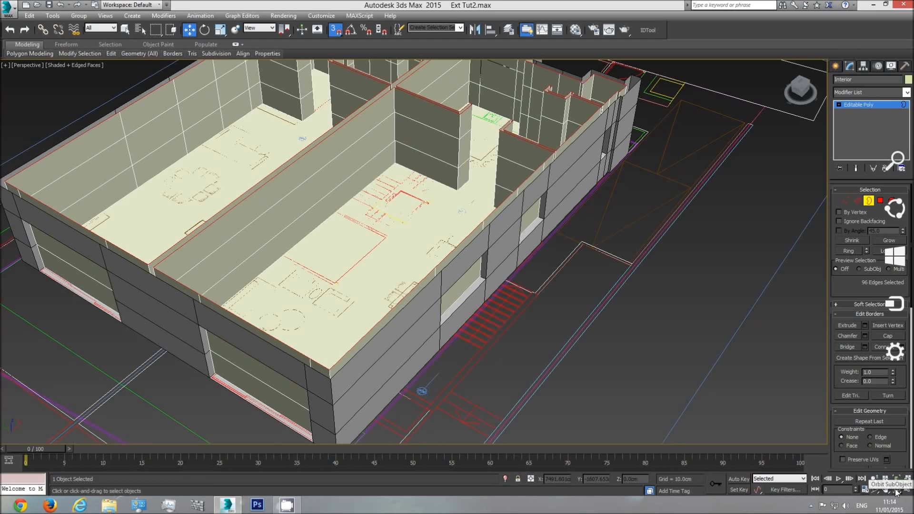
pyautogui.moveTo(343, 192); pyautogui.dragTo(367, 235, button='middle')
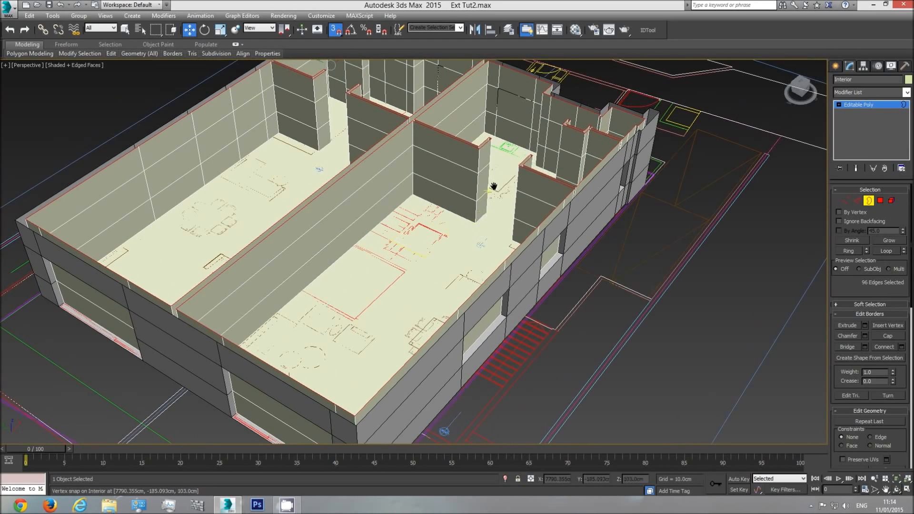
pyautogui.keyDown('alt'); pyautogui.moveTo(492, 186); pyautogui.dragTo(461, 260, button='middle'); pyautogui.keyUp('alt')
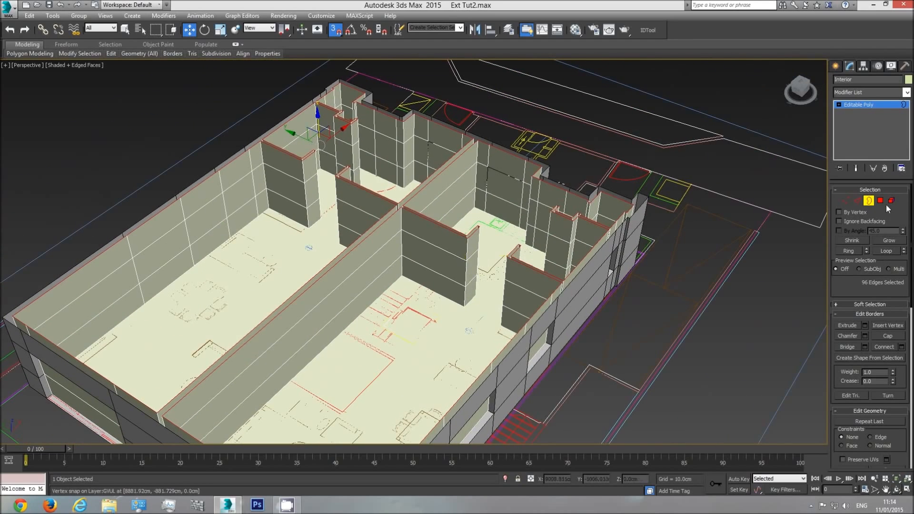
pyautogui.click(879, 103)
pyautogui.click(675, 204)
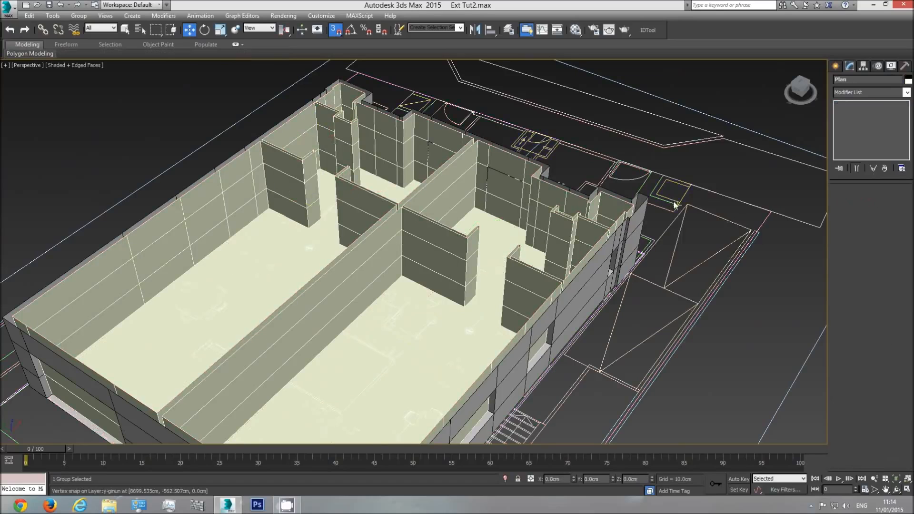
pyautogui.rightClick(675, 199)
pyautogui.click(690, 172)
# Examine the Interior object's vertices against the exterior walls' opening edges around both units in the top wireframe view
pyautogui.press('t')
pyautogui.scroll(-3, 487, 298)
pyautogui.click(487, 295)
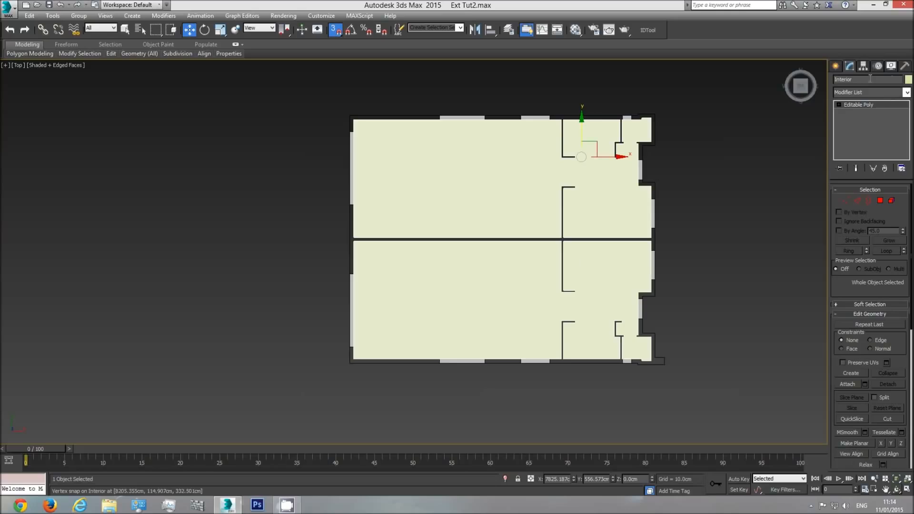
pyautogui.click(847, 203)
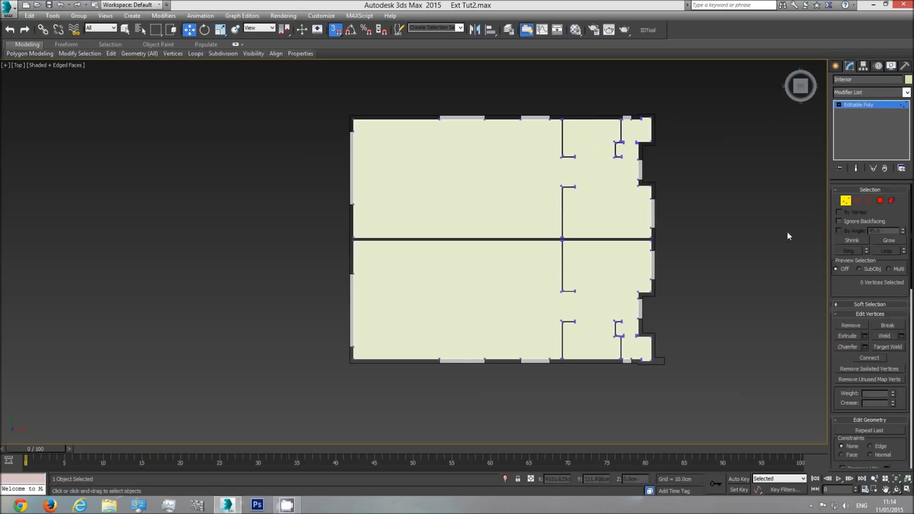
pyautogui.press('F3')
pyautogui.scroll(5, 546, 367)
pyautogui.scroll(2, 547, 359)
pyautogui.moveTo(322, 321); pyautogui.dragTo(494, 317, button='middle')
pyautogui.moveTo(198, 241); pyautogui.dragTo(259, 340, button='middle')
pyautogui.moveTo(126, 218); pyautogui.dragTo(147, 357, button='middle')
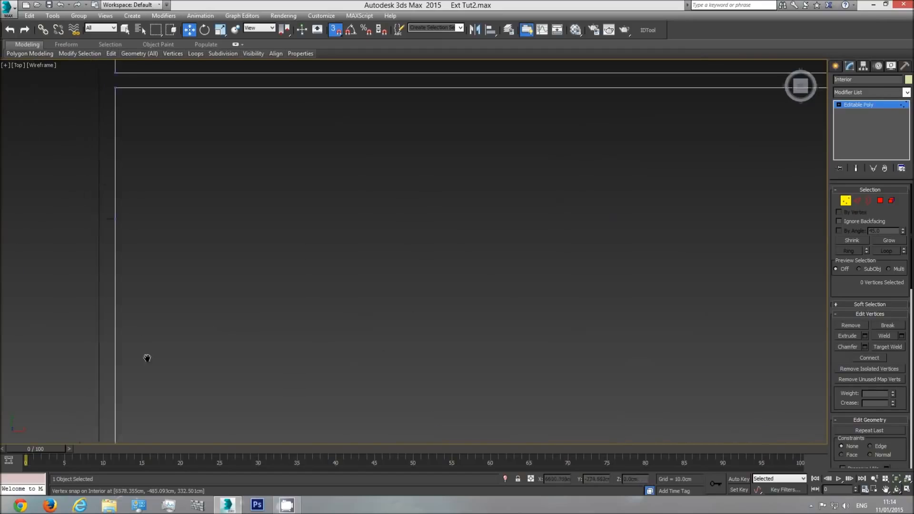
pyautogui.scroll(-3, 148, 357)
pyautogui.moveTo(473, 107); pyautogui.dragTo(474, 262, button='middle')
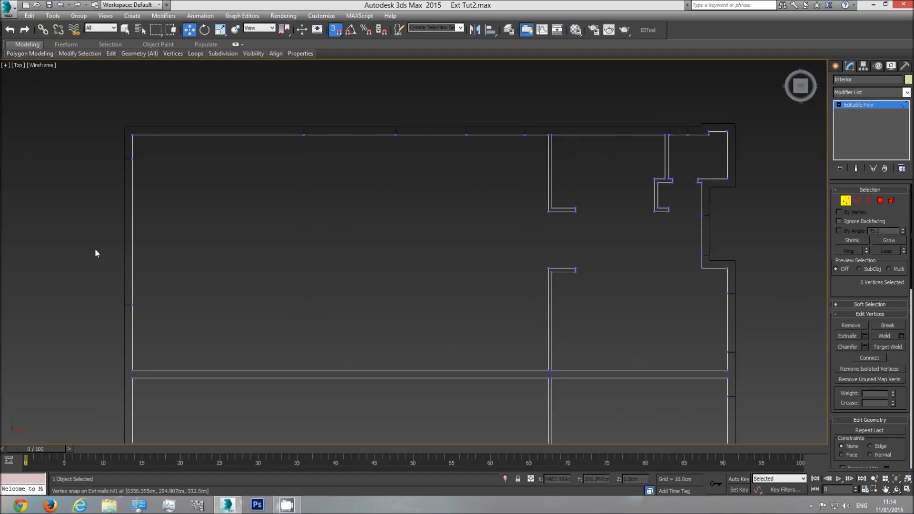
pyautogui.moveTo(412, 290); pyautogui.dragTo(381, 167, button='middle')
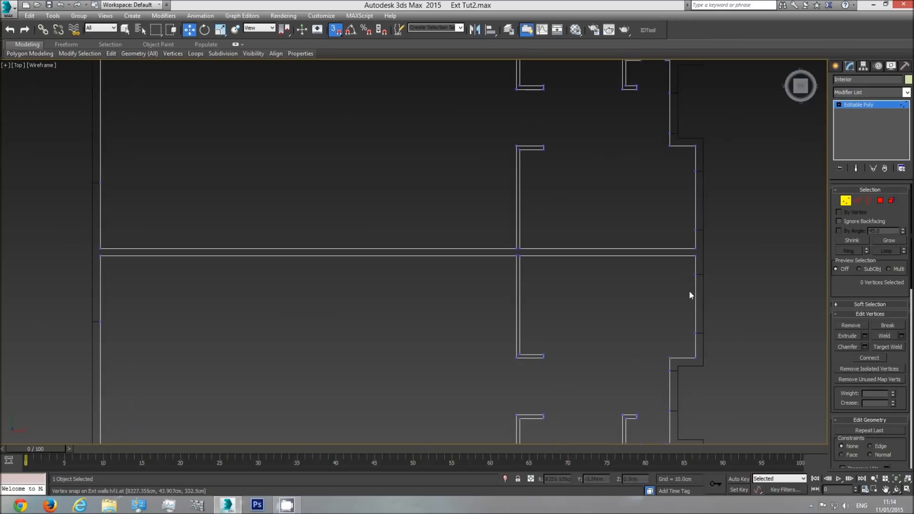
pyautogui.moveTo(690, 291); pyautogui.dragTo(598, 233, button='middle')
pyautogui.scroll(6, 594, 266)
pyautogui.moveTo(579, 336); pyautogui.dragTo(574, 187, button='middle')
pyautogui.moveTo(514, 313); pyautogui.dragTo(514, 226, button='middle')
pyautogui.moveTo(504, 340); pyautogui.dragTo(505, 177, button='middle')
pyautogui.scroll(-2, 504, 176)
pyautogui.moveTo(413, 325); pyautogui.dragTo(727, 308, button='middle')
pyautogui.scroll(-2, 727, 308)
pyautogui.moveTo(723, 365); pyautogui.dragTo(539, 346, button='middle')
pyautogui.scroll(6, 539, 347)
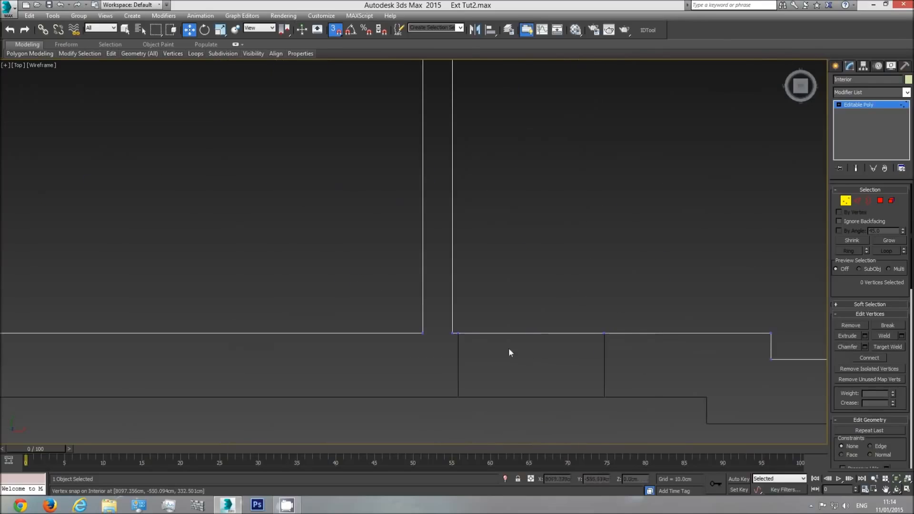
pyautogui.moveTo(452, 339); pyautogui.dragTo(706, 330, button='middle')
pyautogui.scroll(-3, 706, 330)
pyautogui.moveTo(324, 335); pyautogui.dragTo(498, 337, button='middle')
pyautogui.scroll(3, 443, 335)
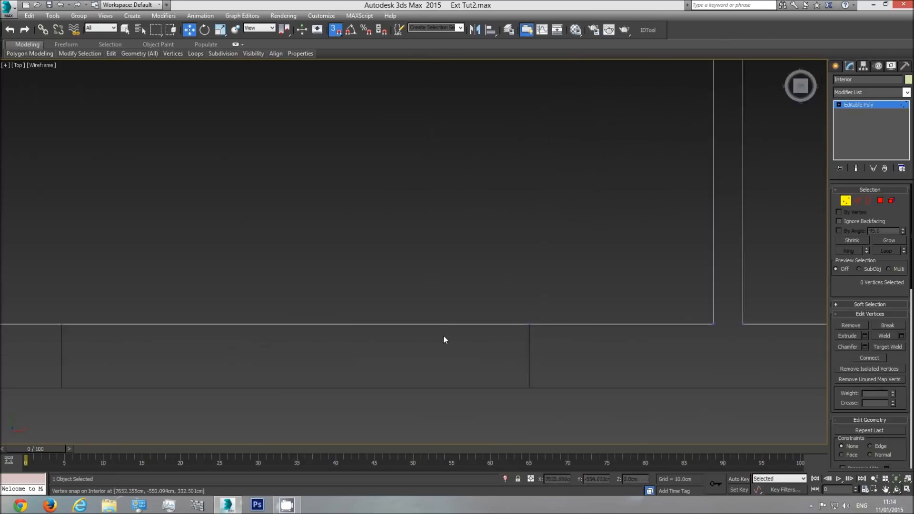
pyautogui.moveTo(376, 332); pyautogui.dragTo(644, 332, button='middle')
pyautogui.scroll(-4, 682, 322)
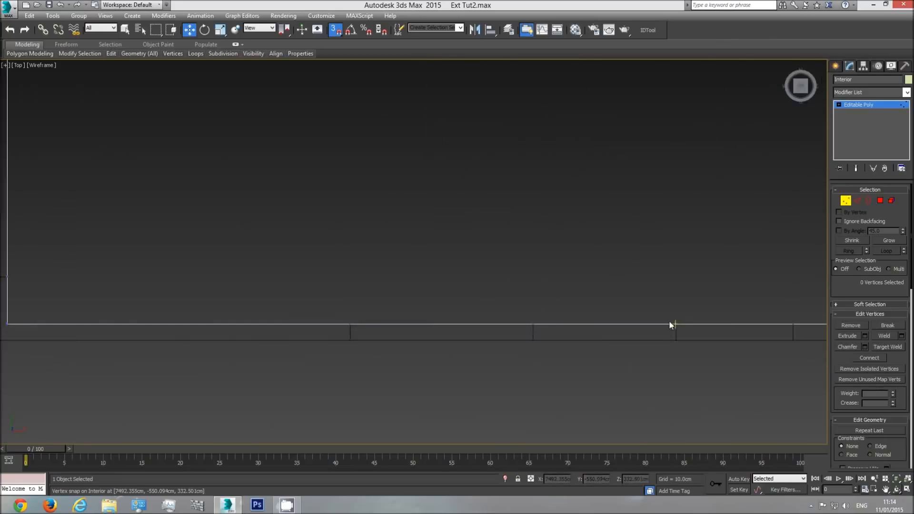
pyautogui.scroll(-3, 657, 316)
# In the shaded perspective view, turn on shading of selected faces and delete the Interior polygon covering the side wall's largest window
pyautogui.press('p')
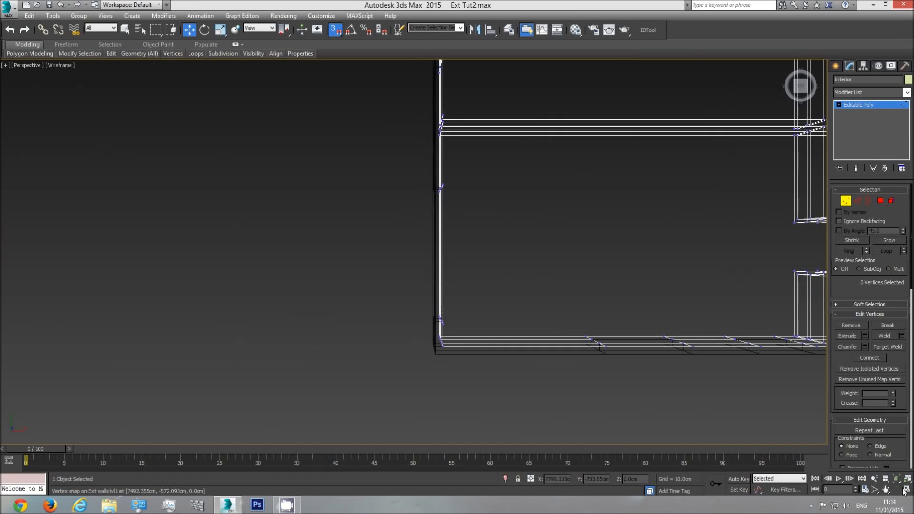
pyautogui.click(897, 489)
pyautogui.moveTo(488, 265)
pyautogui.mouseDown()
pyautogui.moveTo(459, 237)
pyautogui.moveTo(456, 251)
pyautogui.mouseUp()
pyautogui.press('F3')
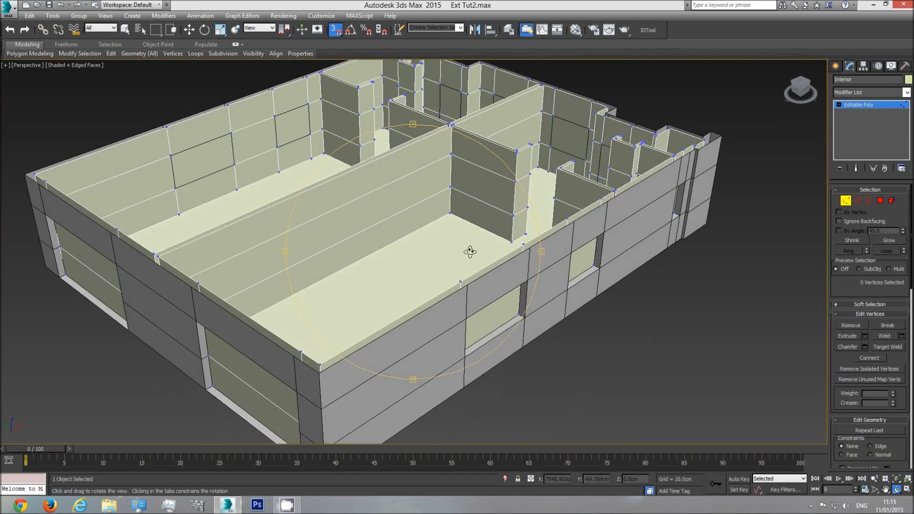
pyautogui.click(880, 200)
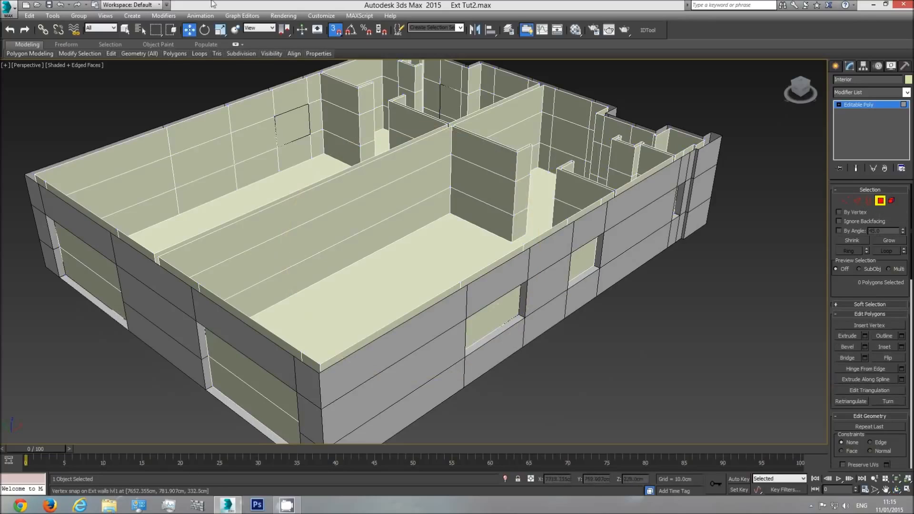
pyautogui.click(127, 30)
pyautogui.click(507, 314)
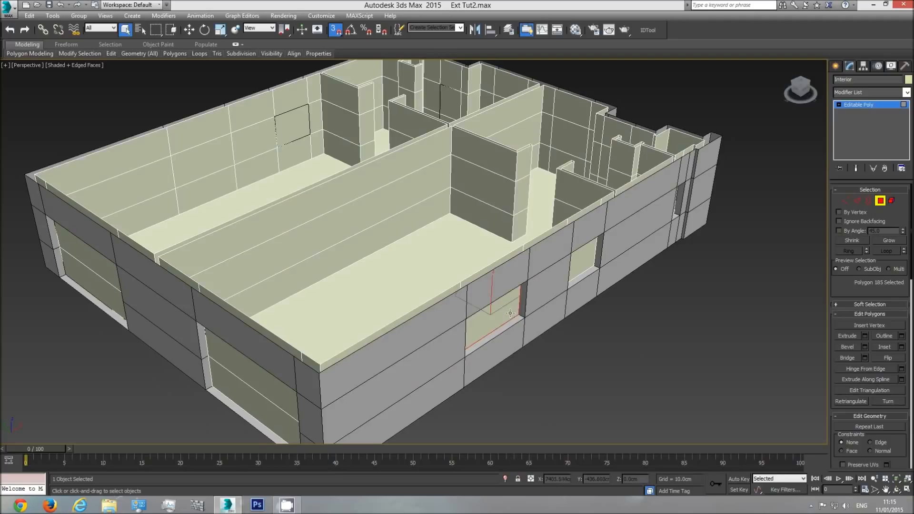
pyautogui.press('F2')
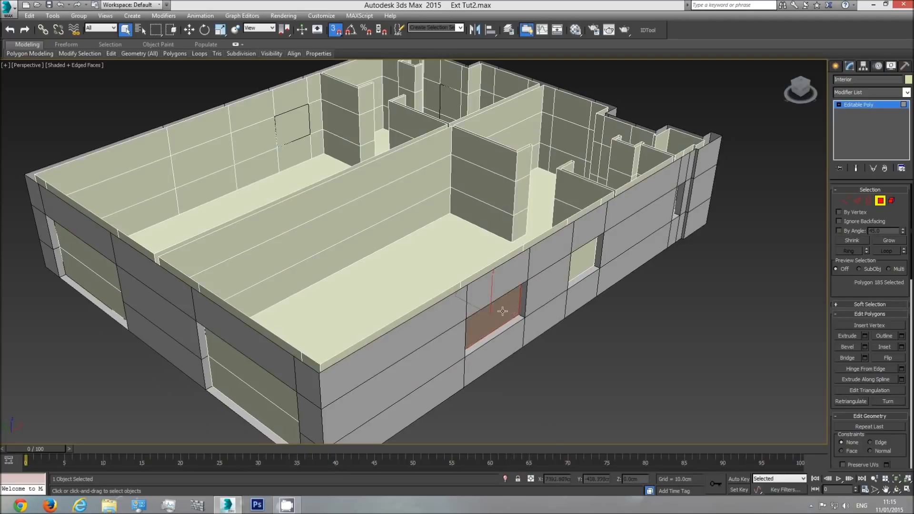
pyautogui.press('Delete')
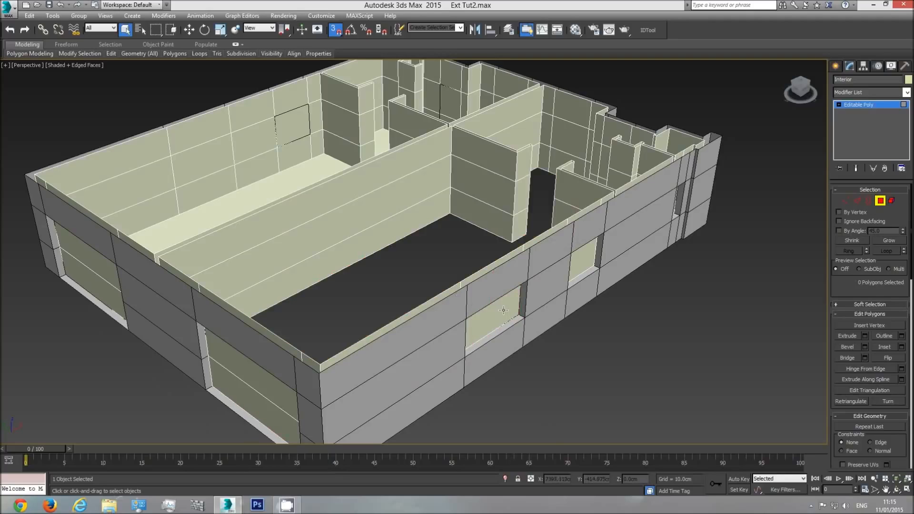
pyautogui.hotkey('ctrl', 'z')
pyautogui.click(496, 312)
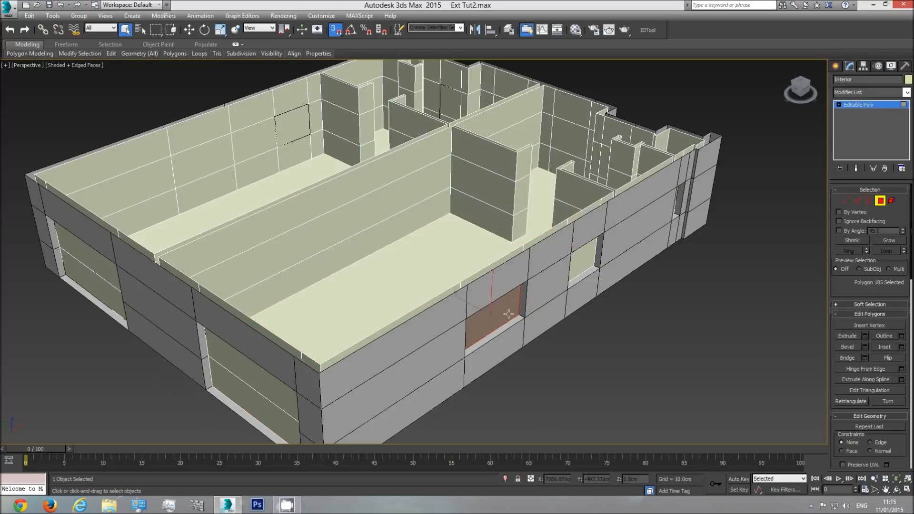
pyautogui.press('Delete')
# Delete the Interior polygons covering the same side wall's middle window and its narrow window
pyautogui.click(587, 260)
pyautogui.press('Delete')
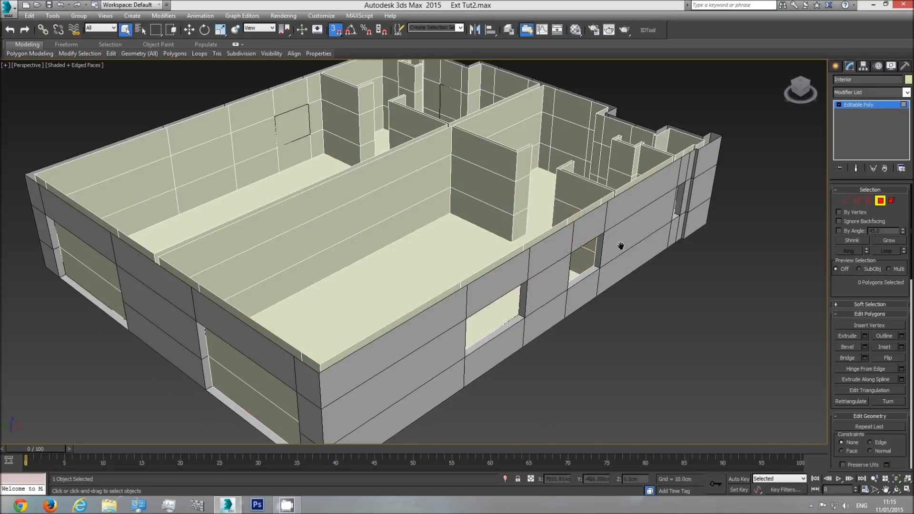
pyautogui.moveTo(657, 196); pyautogui.dragTo(413, 215, button='middle')
pyautogui.scroll(3, 413, 214)
pyautogui.click(433, 229)
pyautogui.press('Delete')
# Delete the two Interior polygons covering the large opening in the same unit's end wall
pyautogui.scroll(-6, 533, 183)
pyautogui.moveTo(355, 320); pyautogui.dragTo(485, 281, button='middle')
pyautogui.scroll(3, 444, 286)
pyautogui.click(400, 283)
pyautogui.press('Delete')
pyautogui.click(399, 302)
pyautogui.press('Delete')
# Delete the two Interior polygons covering the same unit's entrance door on the opposite facade
pyautogui.moveTo(398, 262); pyautogui.dragTo(375, 336, button='middle')
pyautogui.moveTo(548, 192); pyautogui.dragTo(382, 334, button='middle')
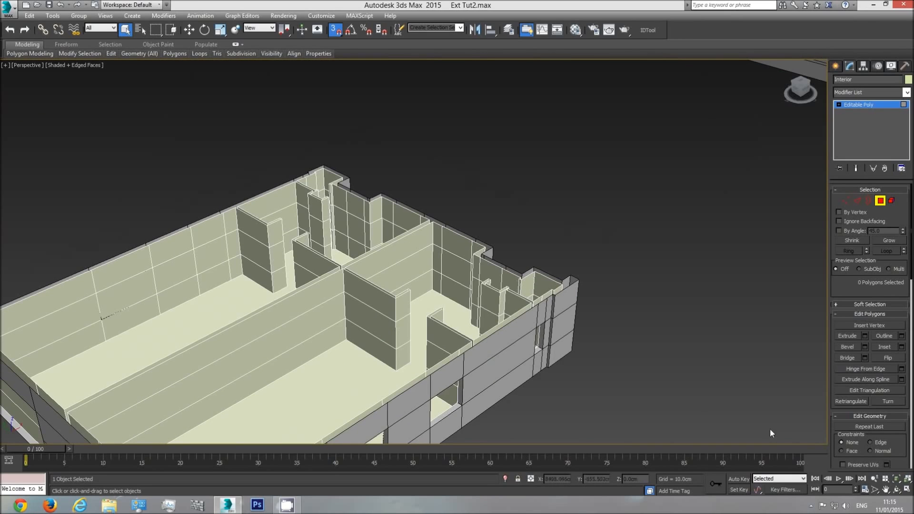
pyautogui.click(897, 490)
pyautogui.moveTo(496, 281); pyautogui.dragTo(204, 295)
pyautogui.rightClick(204, 295)
pyautogui.click(205, 296)
pyautogui.press('Delete')
pyautogui.click(215, 333)
pyautogui.press('Delete')
# Delete the Interior polygons covering the entrance facade's two windows and the upper part of the second unit's door
pyautogui.click(306, 301)
pyautogui.press('Delete')
pyautogui.click(383, 286)
pyautogui.press('Delete')
pyautogui.click(460, 272)
pyautogui.press('Delete')
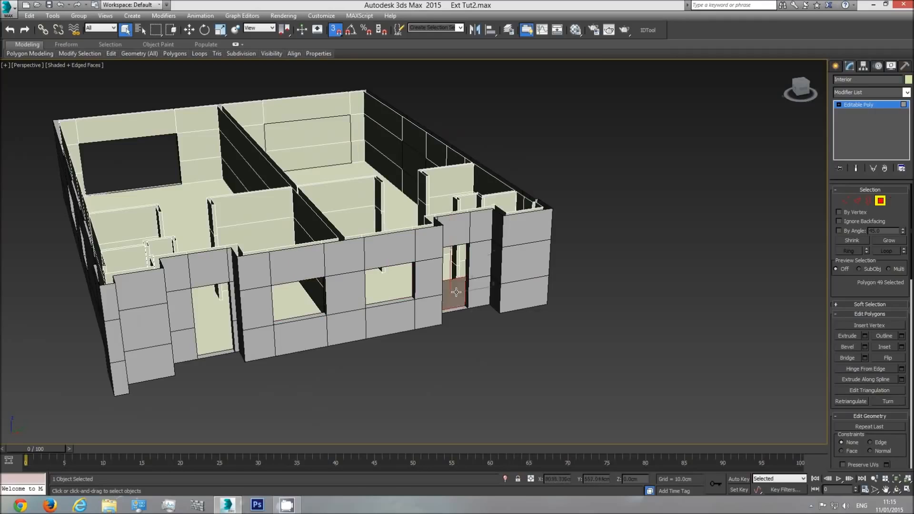
# Delete the Interior polygons covering the three windows in the second unit's side wall
pyautogui.moveTo(567, 318); pyautogui.dragTo(537, 331, button='middle')
pyautogui.click(897, 490)
pyautogui.moveTo(432, 254); pyautogui.dragTo(363, 256)
pyautogui.rightClick(231, 339)
pyautogui.click(217, 343)
pyautogui.press('Delete')
pyautogui.click(341, 286)
pyautogui.press('Delete')
pyautogui.click(423, 246)
pyautogui.press('Delete')
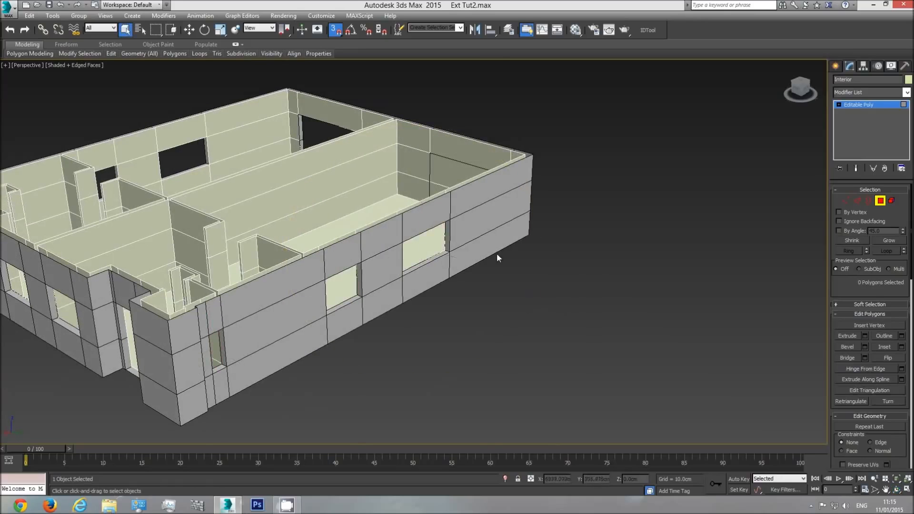
# Delete the two Interior polygons covering the large opening in the second unit's end wall
pyautogui.moveTo(497, 257); pyautogui.dragTo(523, 329, button='middle')
pyautogui.click(464, 240)
pyautogui.press('Delete')
pyautogui.click(466, 268)
pyautogui.press('Delete')
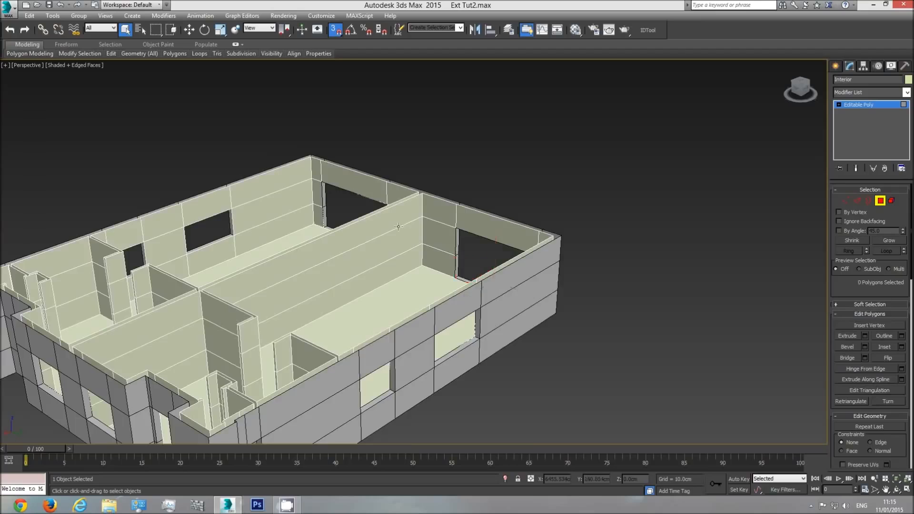
# Rename the Interior object as Interior lvl1 and leave polygon editing
pyautogui.scroll(-5, 398, 227)
pyautogui.click(896, 490)
pyautogui.moveTo(466, 266); pyautogui.dragTo(485, 268)
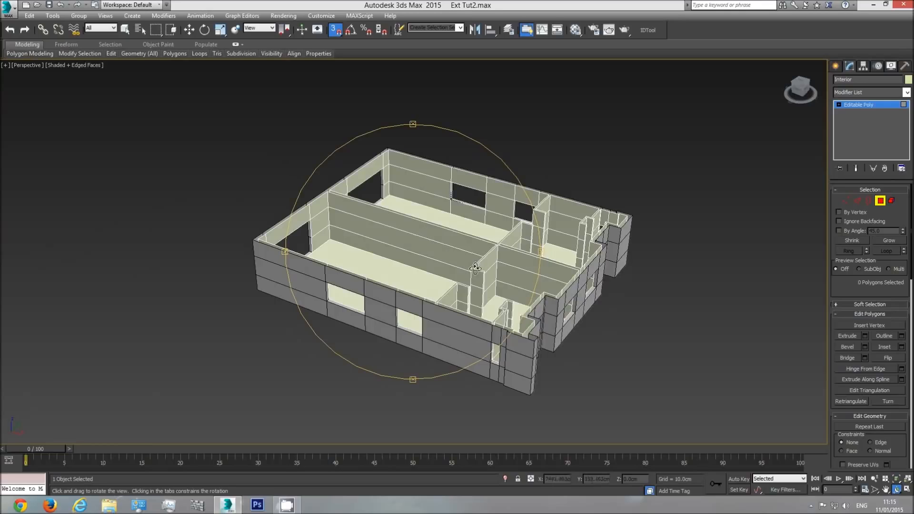
pyautogui.rightClick(439, 316)
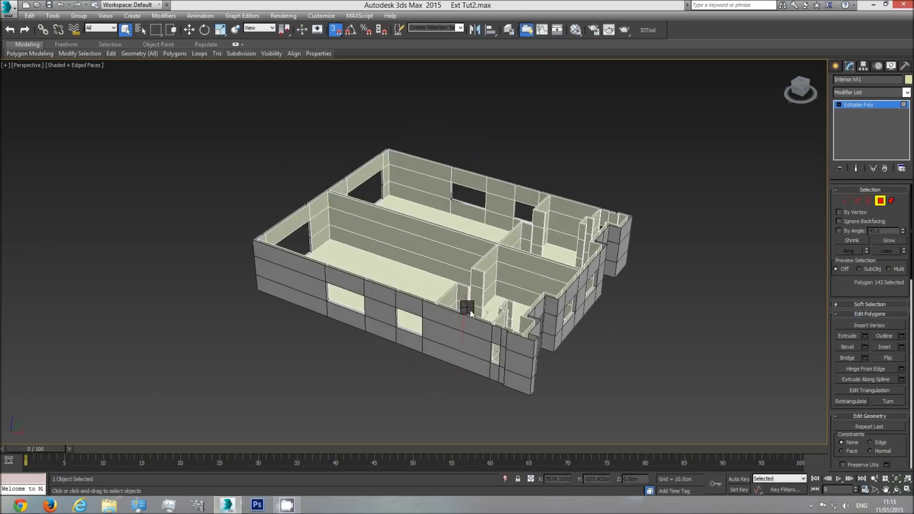
pyautogui.rightClick(467, 307)
pyautogui.click(881, 204)
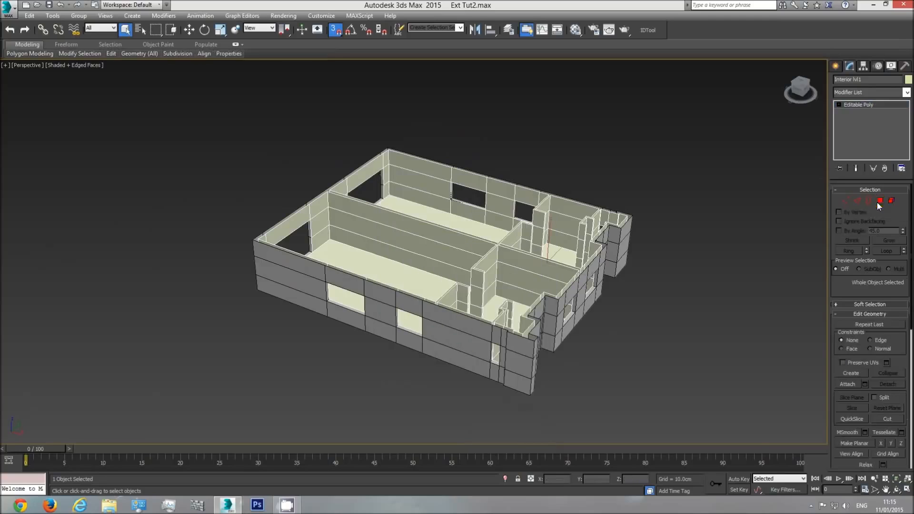
# Check the exterior walls and interior walls by selecting each in turn, and unhide all hidden objects
pyautogui.click(697, 242)
pyautogui.click(450, 350)
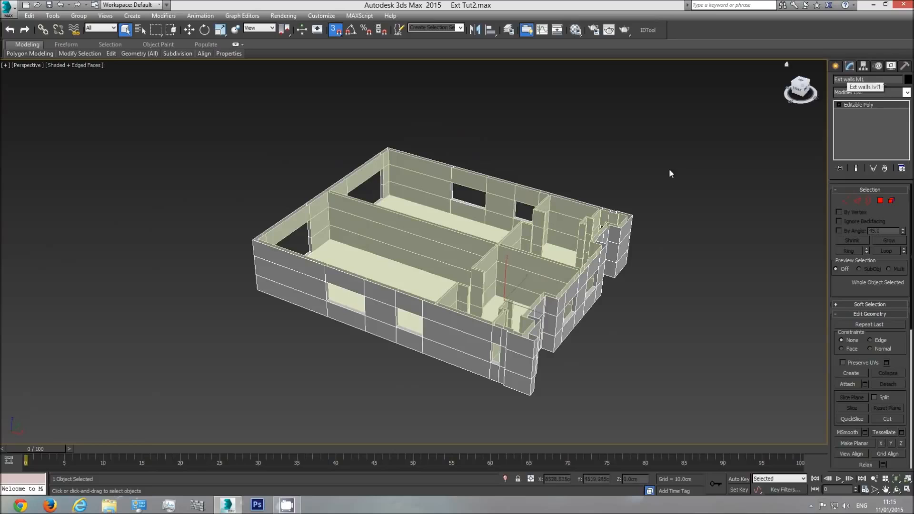
pyautogui.click(460, 258)
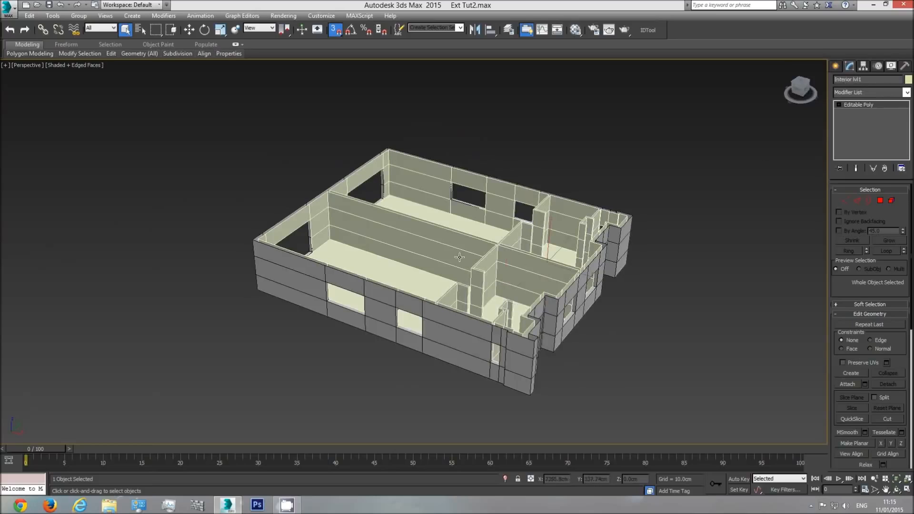
pyautogui.click(663, 261)
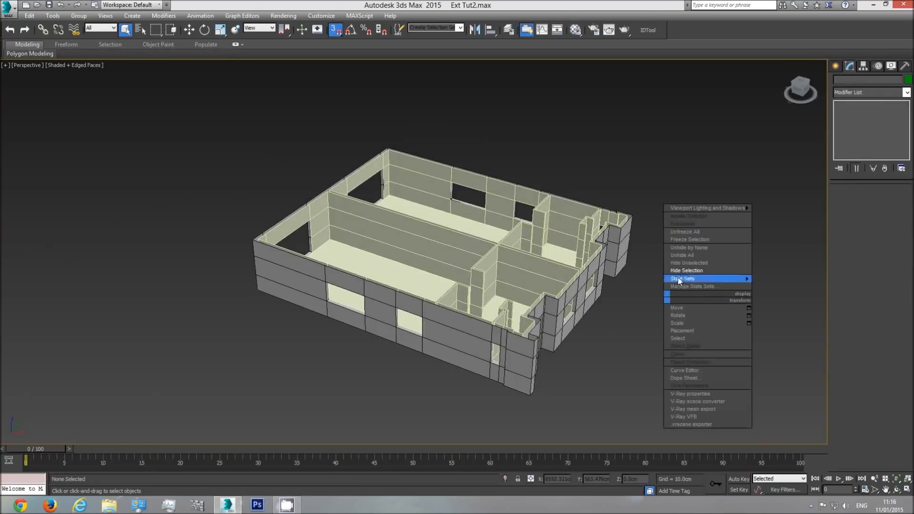
pyautogui.click(685, 255)
pyautogui.click(897, 488)
pyautogui.moveTo(391, 241); pyautogui.dragTo(442, 228)
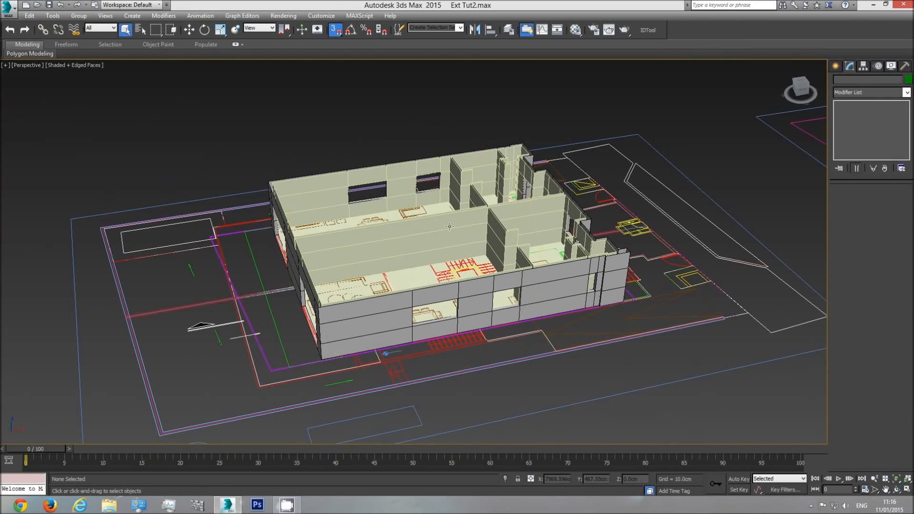
# Set the object colour of Interior lvl1 to black
pyautogui.click(472, 223)
pyautogui.click(909, 80)
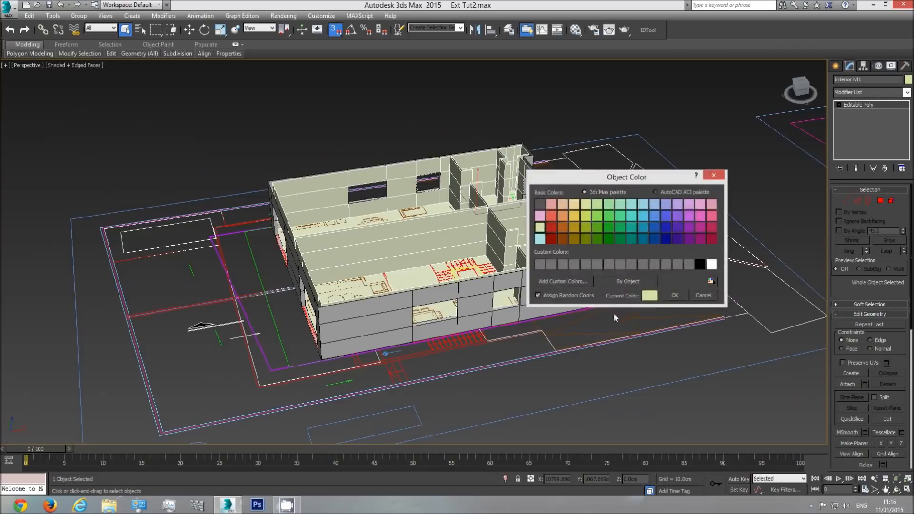
pyautogui.click(700, 264)
pyautogui.click(675, 296)
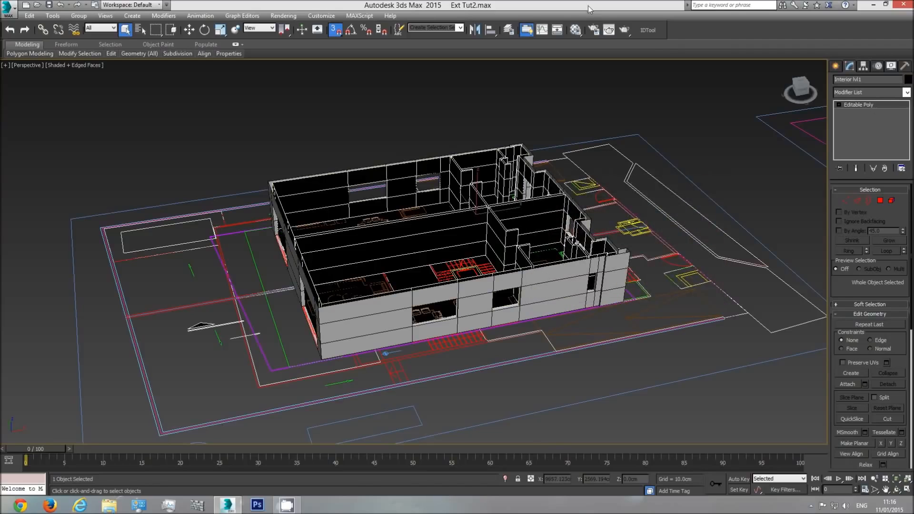
# Assign the grey base material to Interior lvl1 and deselect it
pyautogui.click(575, 29)
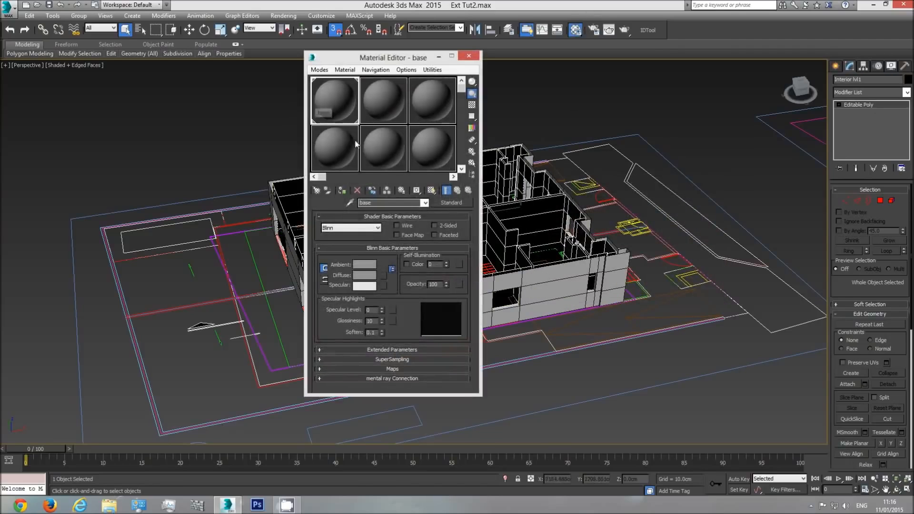
pyautogui.click(342, 190)
pyautogui.click(469, 55)
pyautogui.click(565, 119)
# Examine the lower side elevation drawing in top view for the level marks between the two storeys
pyautogui.moveTo(459, 260)
pyautogui.mouseDown(button='middle')
pyautogui.moveTo(554, 255)
pyautogui.moveTo(464, 243)
pyautogui.mouseUp(button='middle')
pyautogui.scroll(3, 554, 255)
pyautogui.scroll(-4, 463, 243)
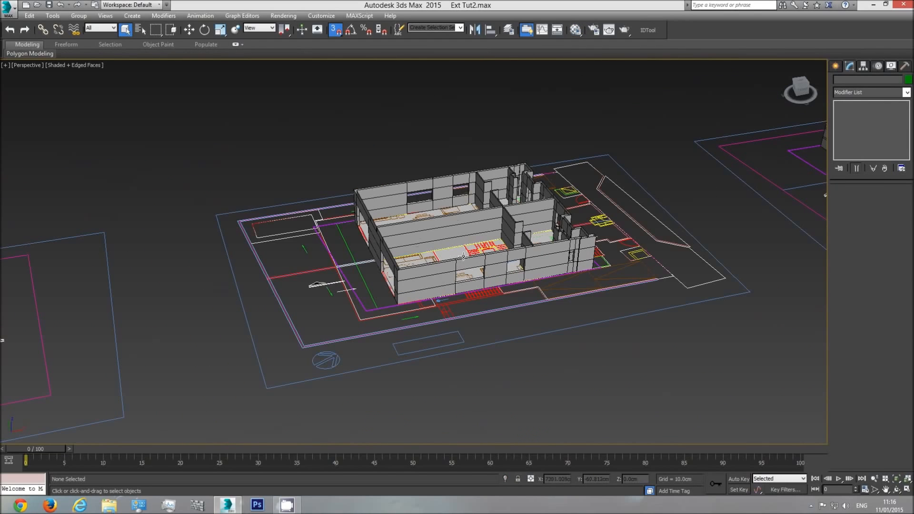
pyautogui.press('t')
pyautogui.scroll(-10, 461, 254)
pyautogui.moveTo(214, 265); pyautogui.dragTo(517, 282, button='middle')
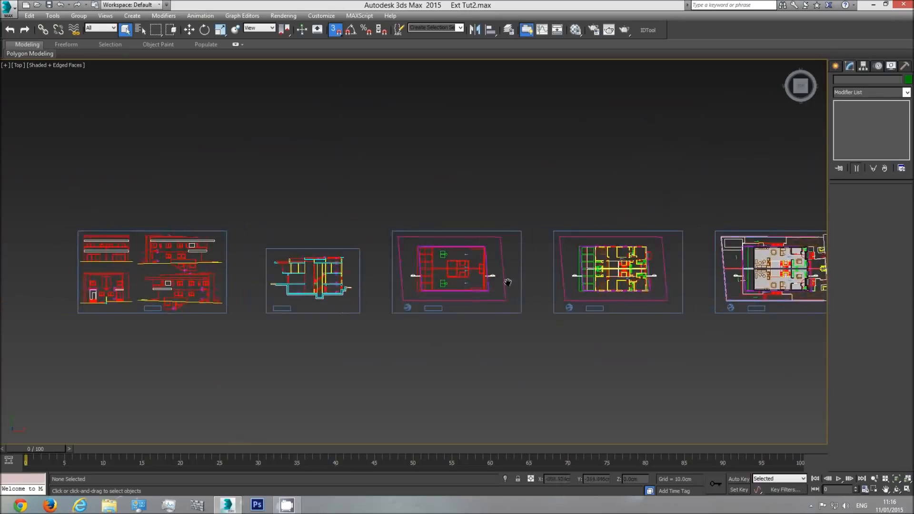
pyautogui.scroll(5, 439, 310)
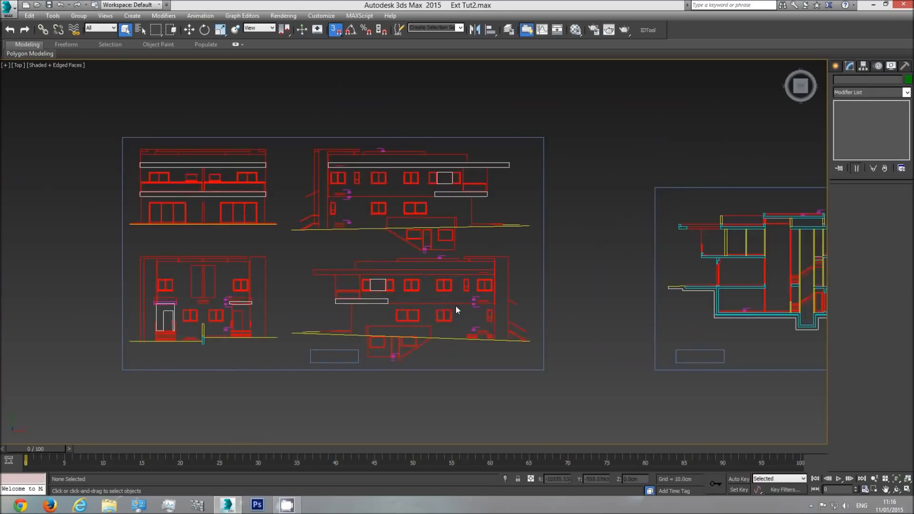
pyautogui.scroll(3, 476, 307)
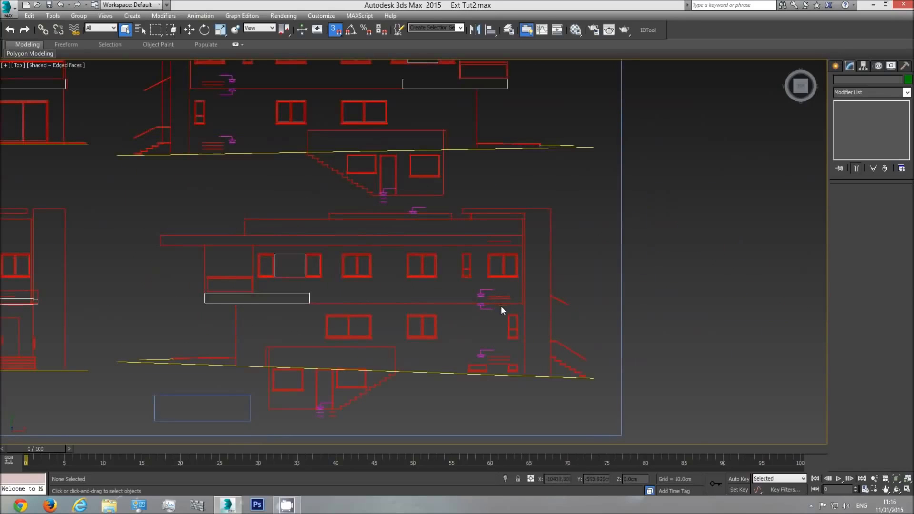
pyautogui.moveTo(501, 305); pyautogui.dragTo(473, 305, button='middle')
pyautogui.scroll(4, 469, 300)
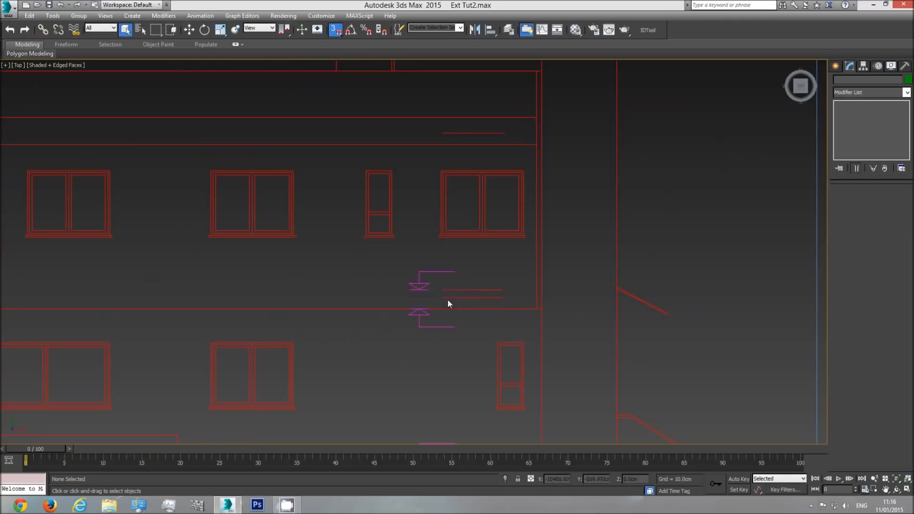
# Measure the slab thickness between the two level marks on the side elevation with a temporary box, and remove the box
pyautogui.click(835, 66)
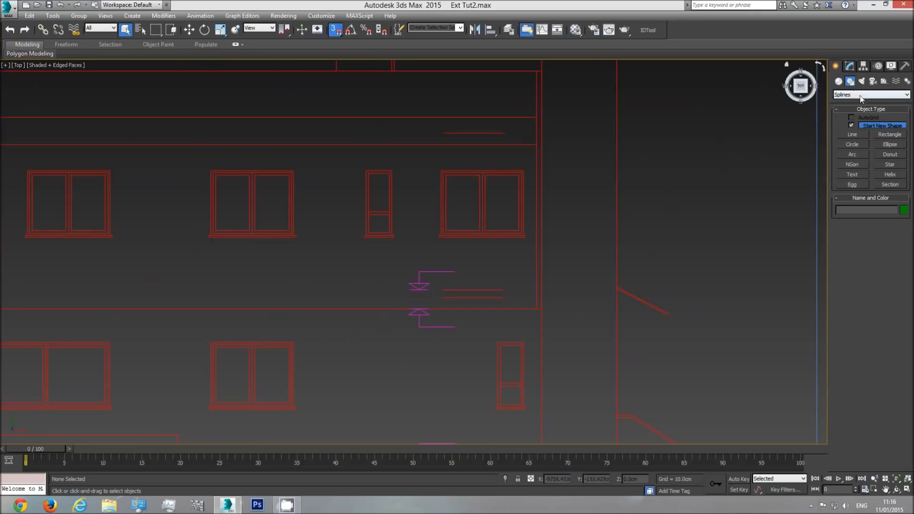
pyautogui.click(838, 81)
pyautogui.click(853, 127)
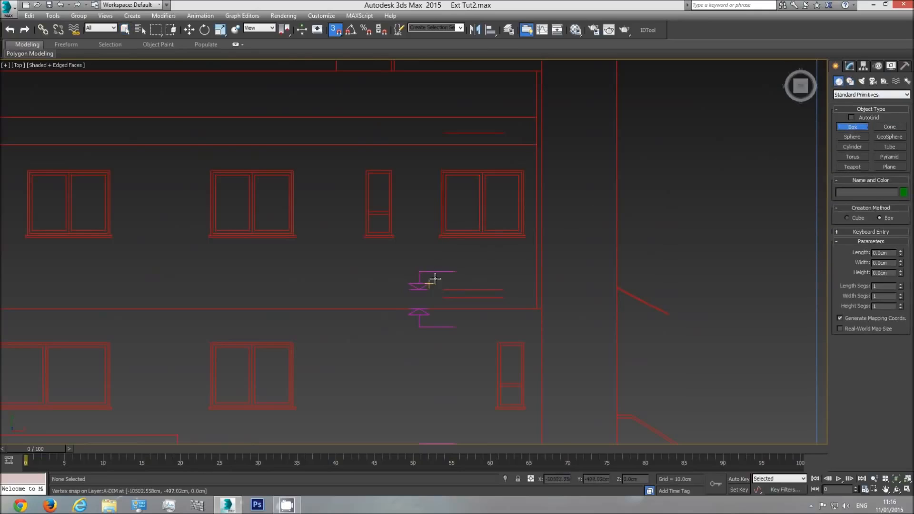
pyautogui.moveTo(442, 288); pyautogui.dragTo(423, 306)
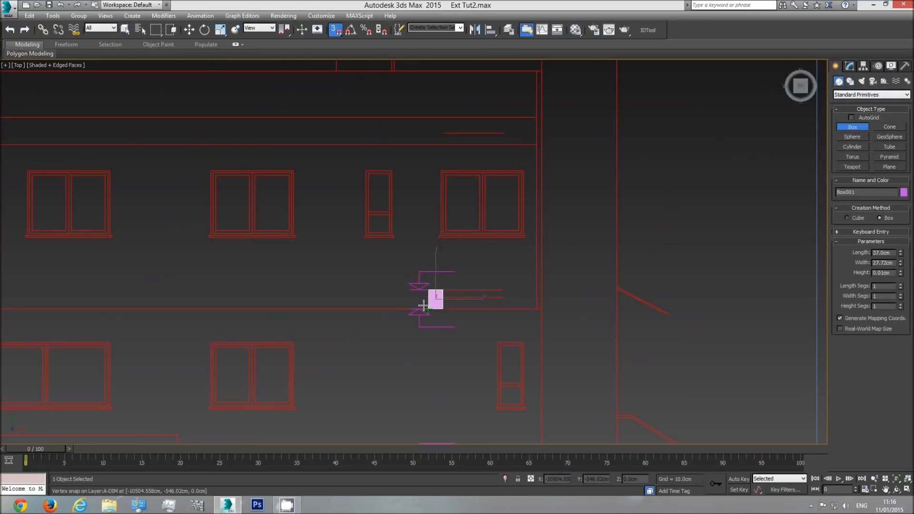
pyautogui.click(441, 265)
pyautogui.moveTo(901, 255); pyautogui.dragTo(903, 248)
pyautogui.rightClick(901, 254)
pyautogui.rightClick(455, 296)
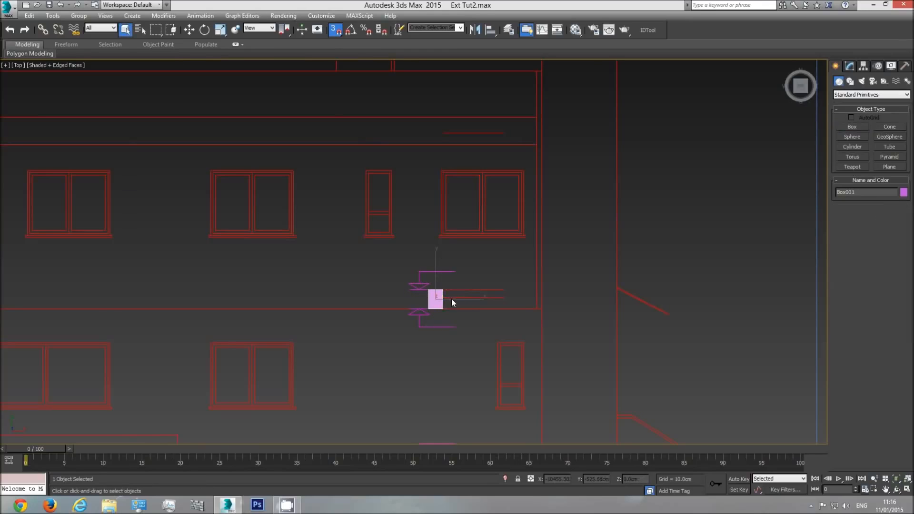
pyautogui.click(454, 300)
# In wireframe front view, create a helper box about 20 cm wide above the walls and set its length to 37 cm
pyautogui.press('f')
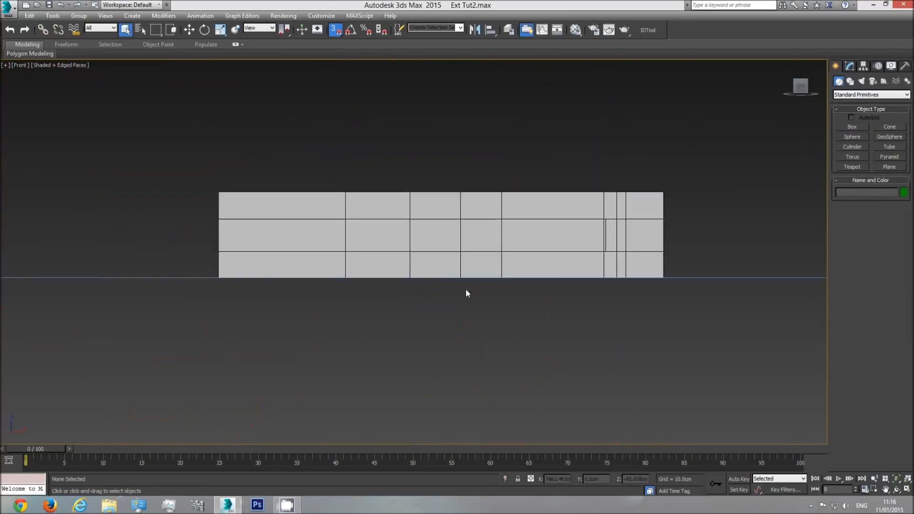
pyautogui.scroll(-3, 409, 285)
pyautogui.scroll(-3, 624, 285)
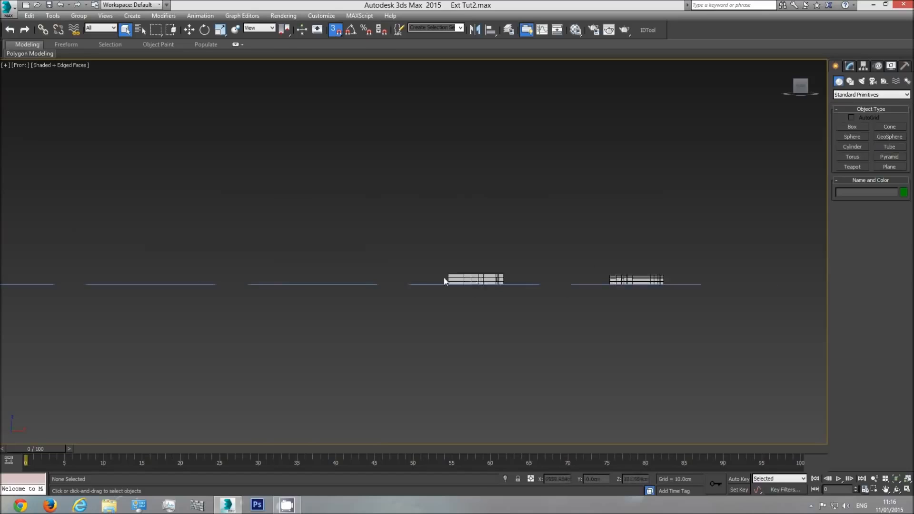
pyautogui.scroll(10, 448, 285)
pyautogui.press('F3')
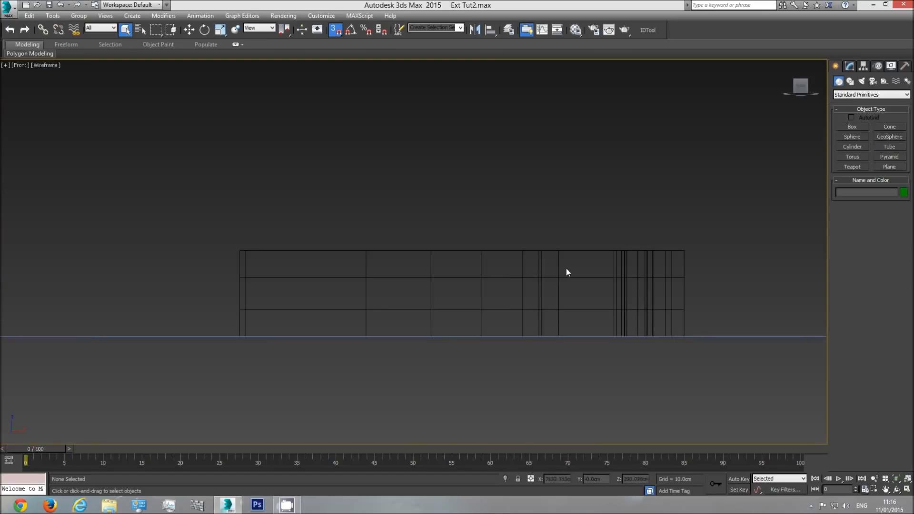
pyautogui.click(852, 128)
pyautogui.moveTo(635, 202); pyautogui.dragTo(641, 219)
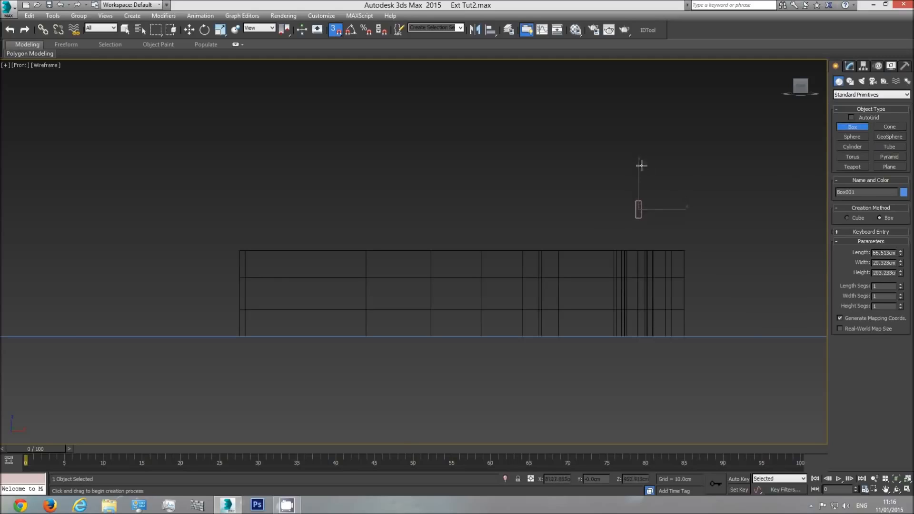
pyautogui.doubleClick(895, 251)
pyautogui.write('35')
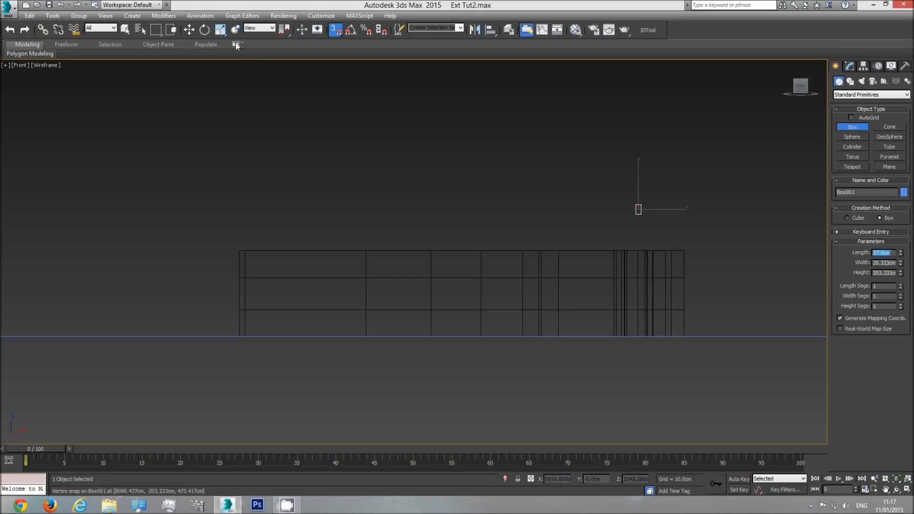
pyautogui.write('w')
# Move the helper box down vertically until its top edge snaps to the top of the walls
pyautogui.moveTo(672, 253); pyautogui.dragTo(596, 226, button='middle')
pyautogui.scroll(3, 590, 202)
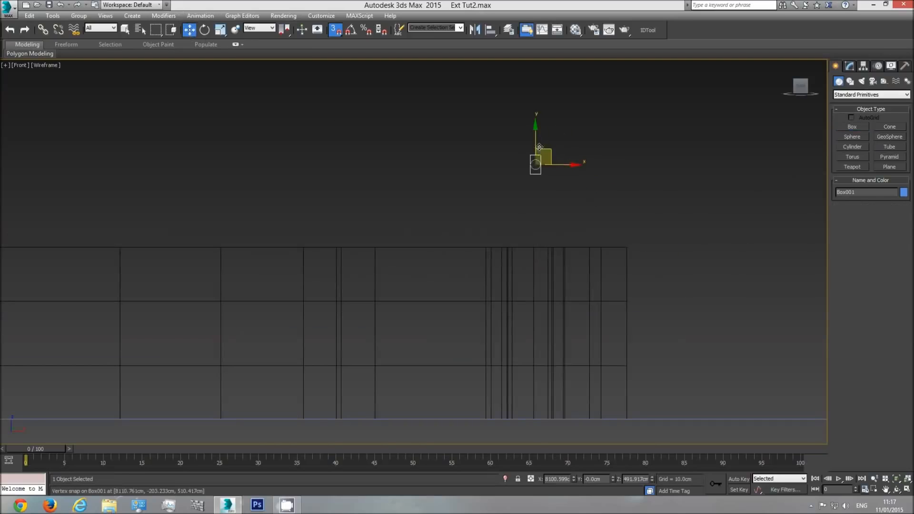
pyautogui.moveTo(536, 166); pyautogui.dragTo(471, 246)
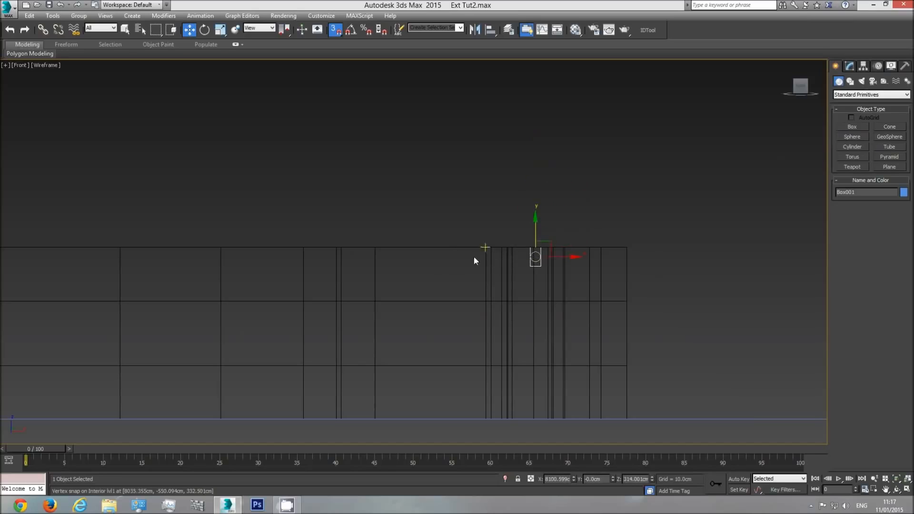
# Lower the top row of Interior lvl1 vertices to the helper box's bottom edge and leave vertex editing
pyautogui.click(491, 263)
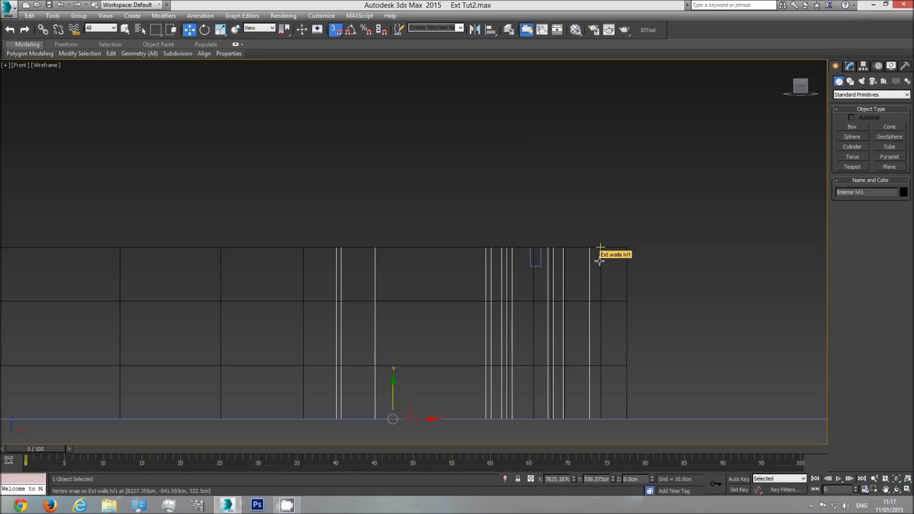
pyautogui.click(599, 260)
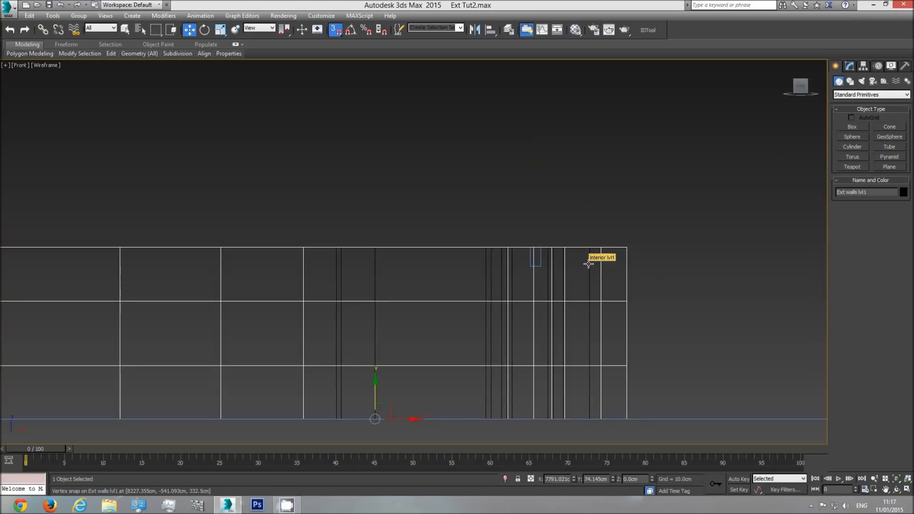
pyautogui.click(589, 265)
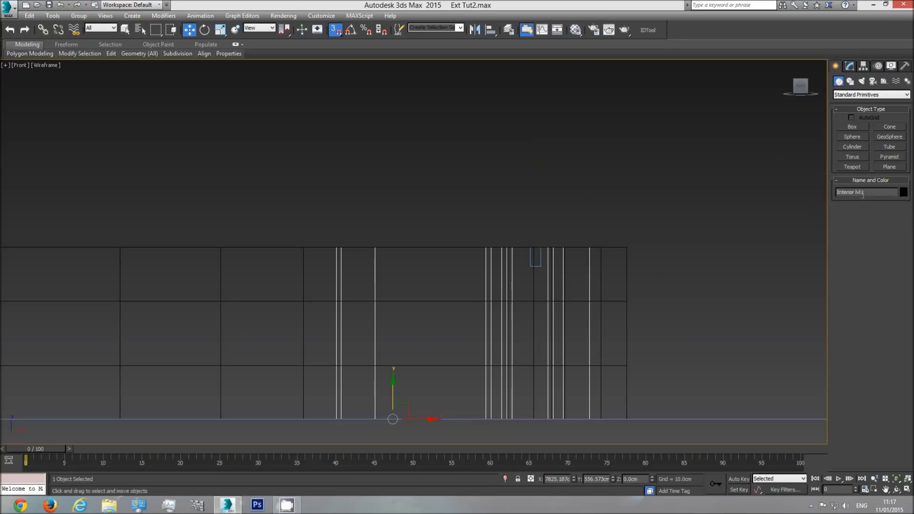
pyautogui.click(850, 65)
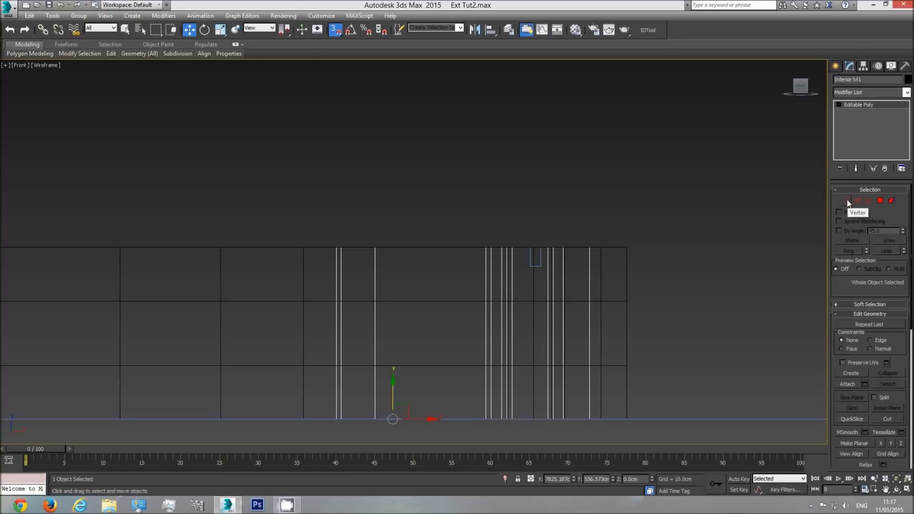
pyautogui.click(846, 200)
pyautogui.scroll(-4, 698, 233)
pyautogui.moveTo(298, 242); pyautogui.dragTo(301, 249)
pyautogui.scroll(4, 523, 243)
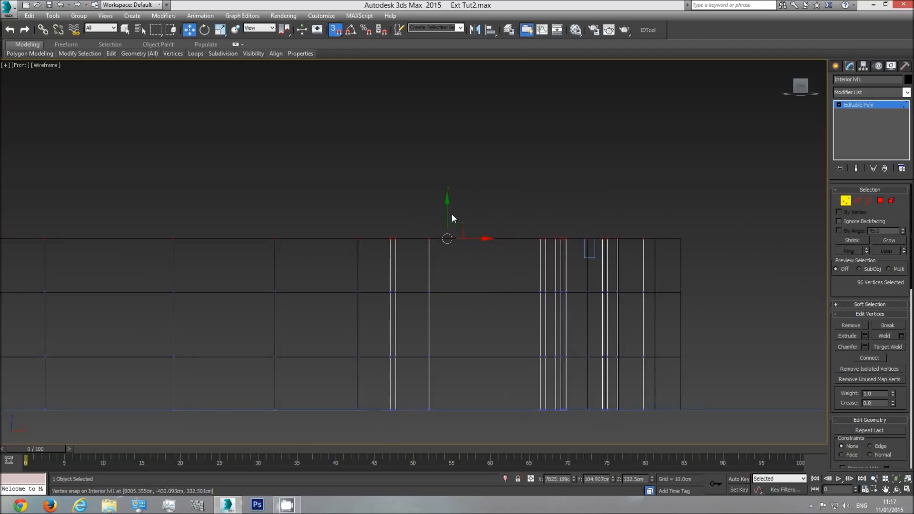
pyautogui.moveTo(451, 213); pyautogui.dragTo(571, 261)
pyautogui.click(876, 104)
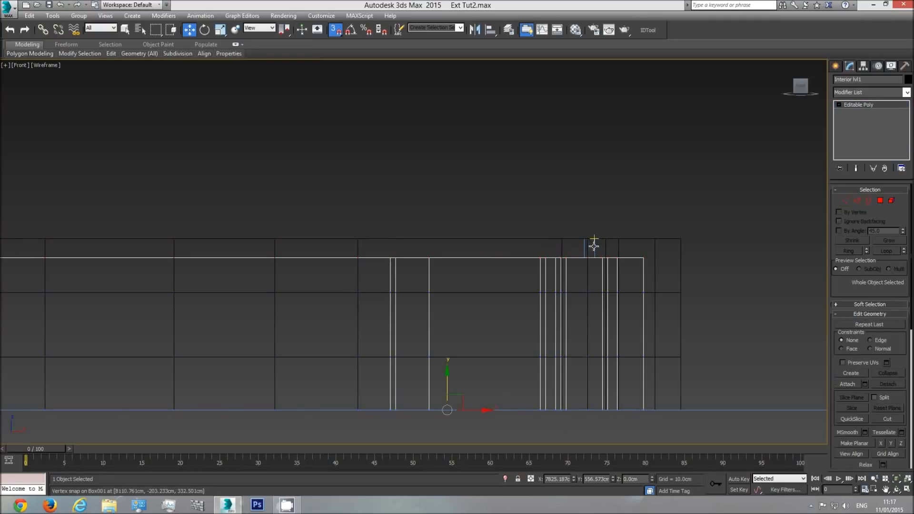
# Delete the helper box and show the walls shaded in the perspective view
pyautogui.click(595, 250)
pyautogui.press('Delete')
pyautogui.press('p')
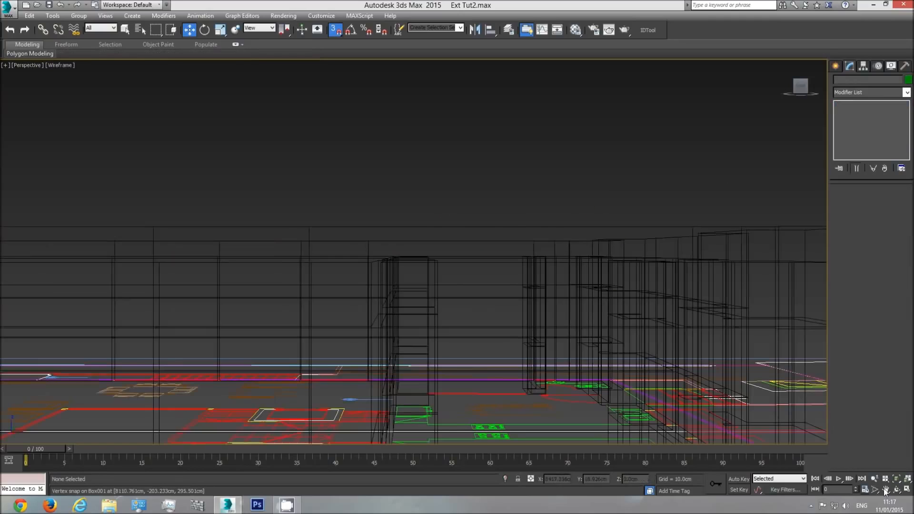
pyautogui.click(897, 489)
pyautogui.press('F3')
pyautogui.moveTo(424, 273)
pyautogui.mouseDown()
pyautogui.moveTo(459, 295)
pyautogui.moveTo(418, 286)
pyautogui.moveTo(431, 287)
pyautogui.moveTo(425, 271)
pyautogui.mouseUp()
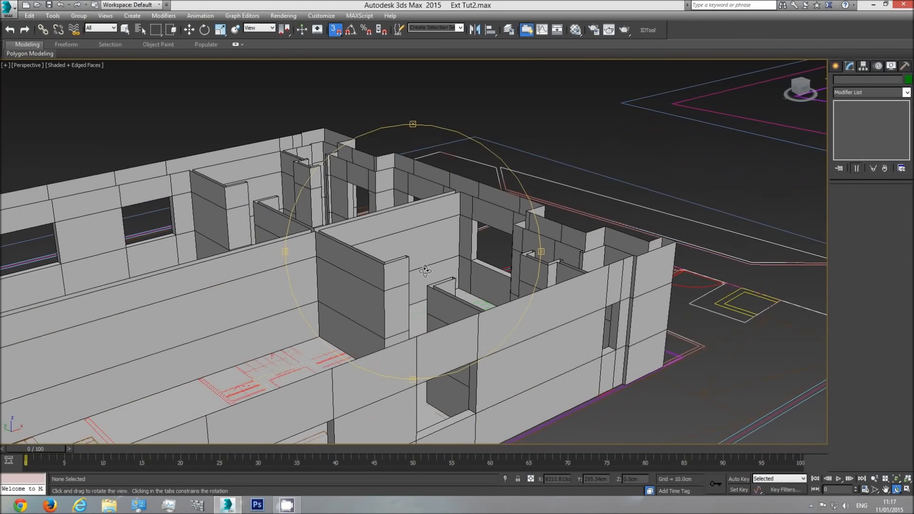
# Select all the open top borders of Interior lvl1 and cap them to form the floor slab surface
pyautogui.press('w')
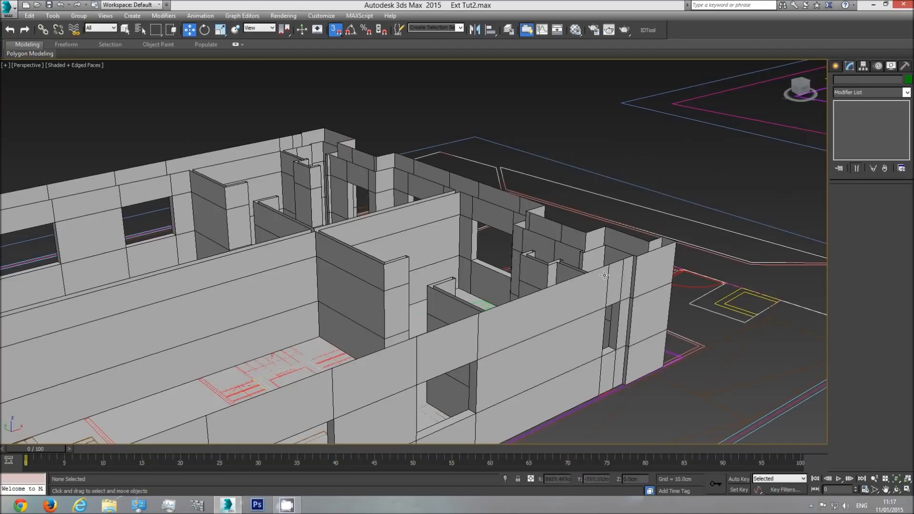
pyautogui.click(438, 222)
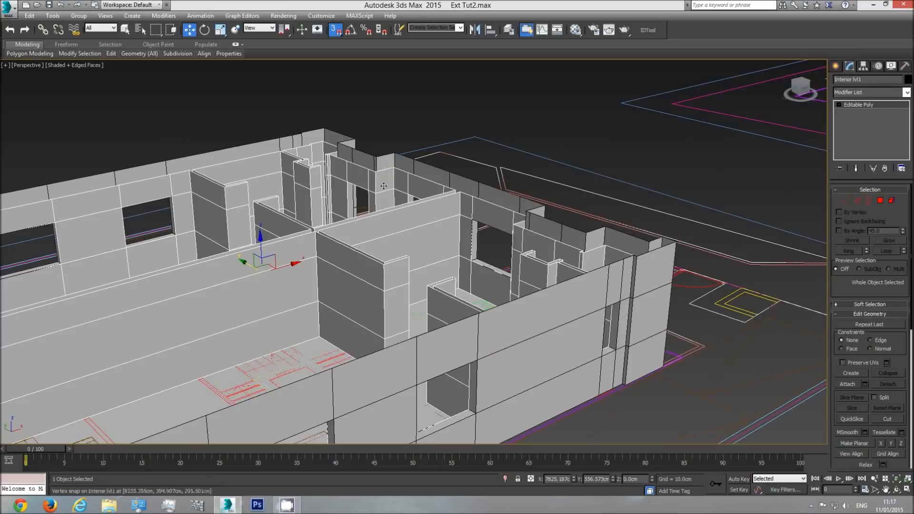
pyautogui.press('q')
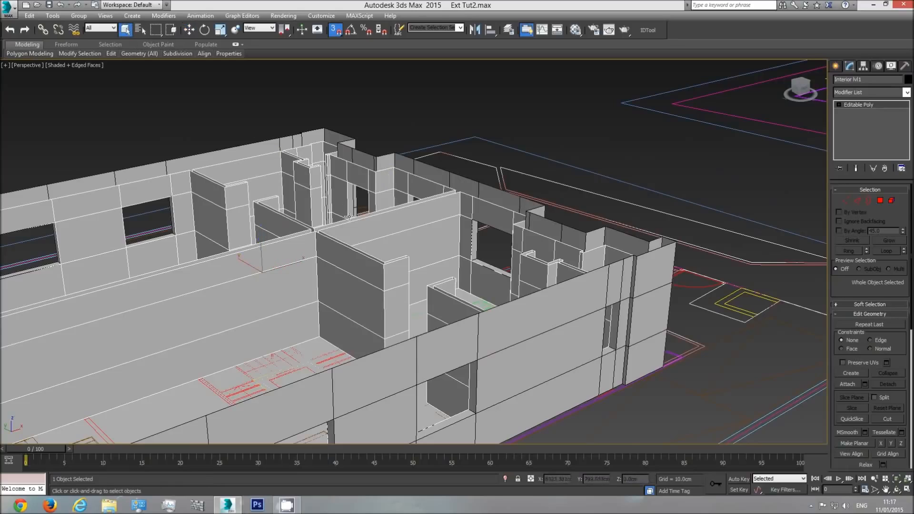
pyautogui.click(869, 200)
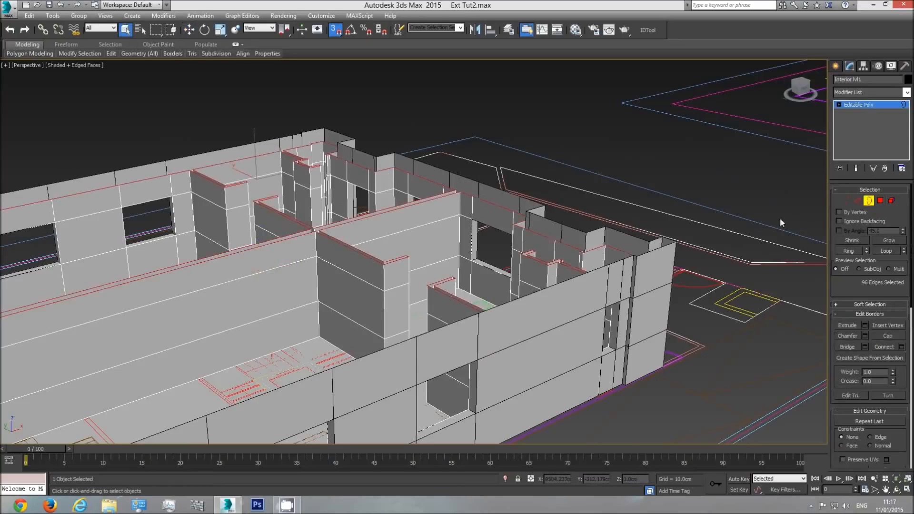
pyautogui.click(551, 240)
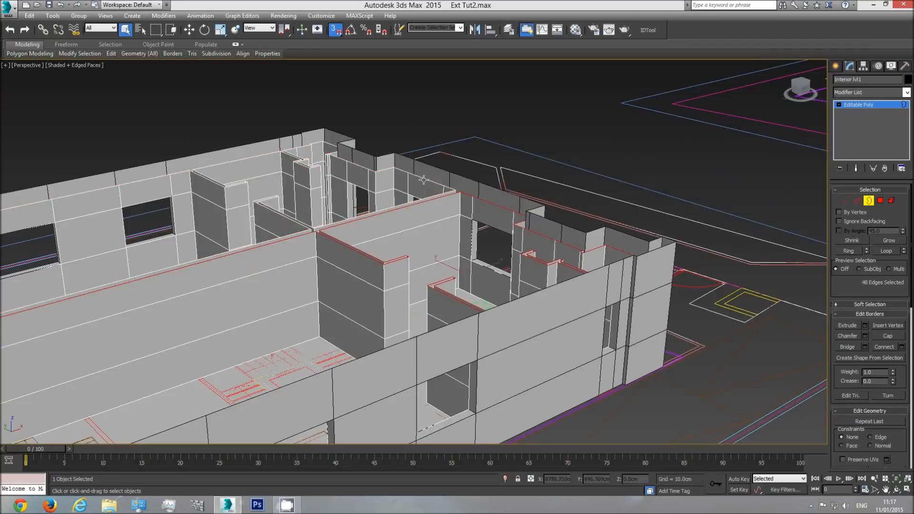
pyautogui.keyDown('ctrl'); pyautogui.click(423, 180); pyautogui.keyUp('ctrl')
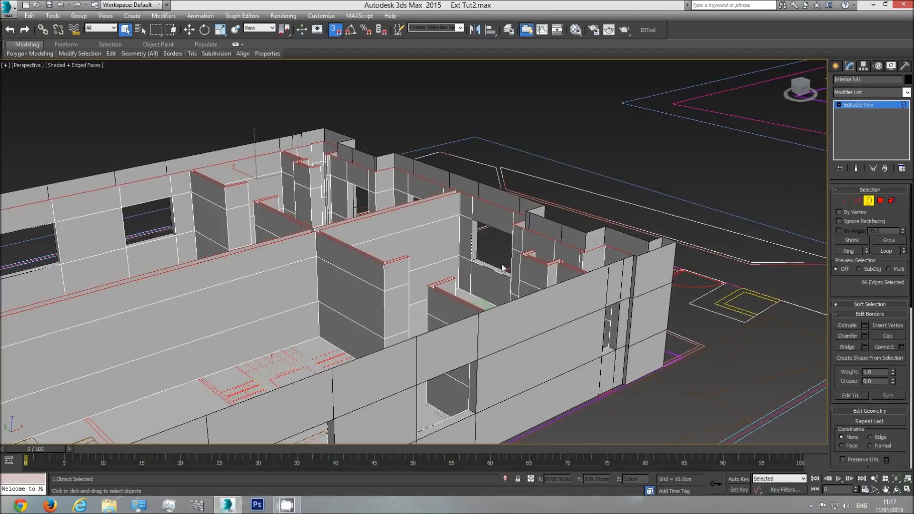
pyautogui.click(888, 336)
pyautogui.scroll(-2, 473, 285)
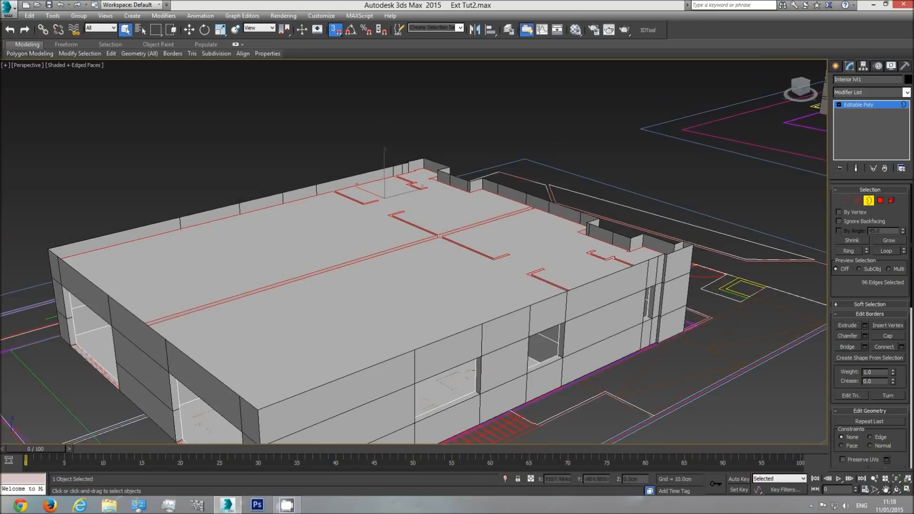
# Select all polygons of Interior lvl1, inspect the capped model from several angles, and leave polygon editing
pyautogui.click(880, 200)
pyautogui.scroll(-5, 793, 206)
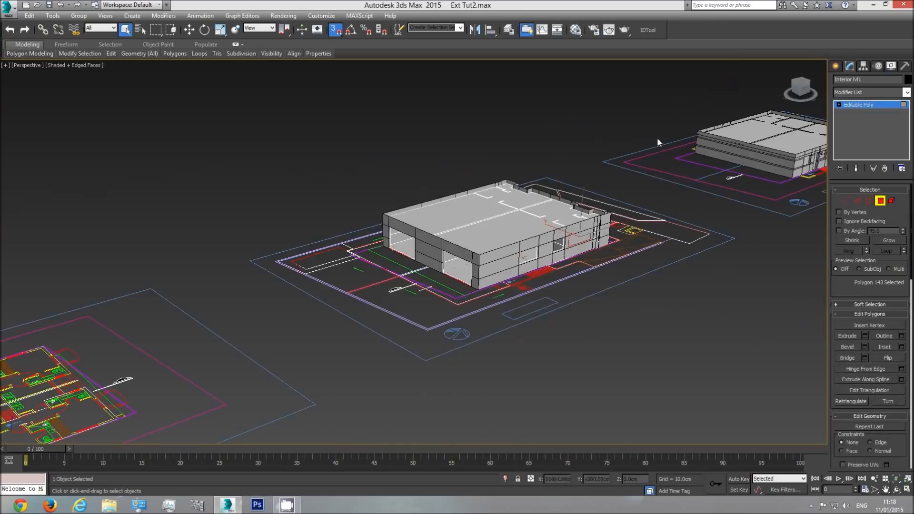
pyautogui.moveTo(260, 379); pyautogui.dragTo(261, 380)
pyautogui.press('z')
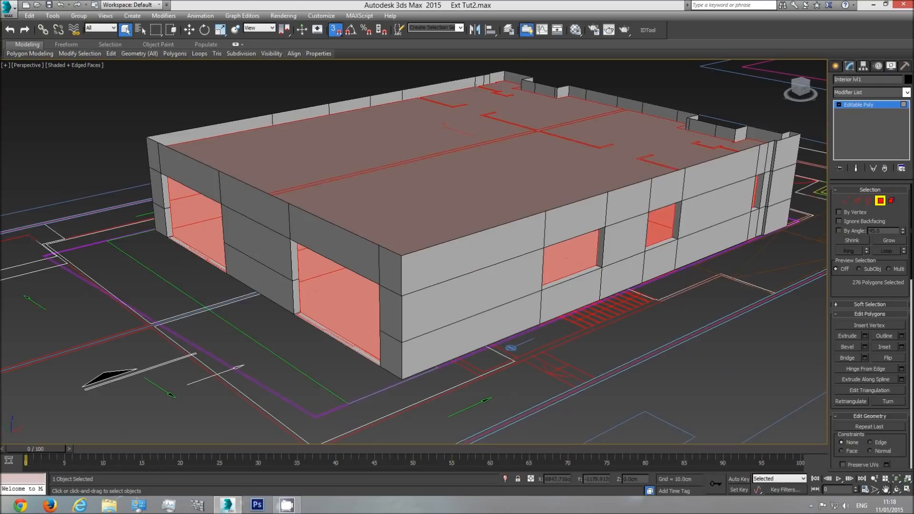
pyautogui.keyDown('alt'); pyautogui.moveTo(446, 320); pyautogui.dragTo(441, 261, button='middle'); pyautogui.keyUp('alt')
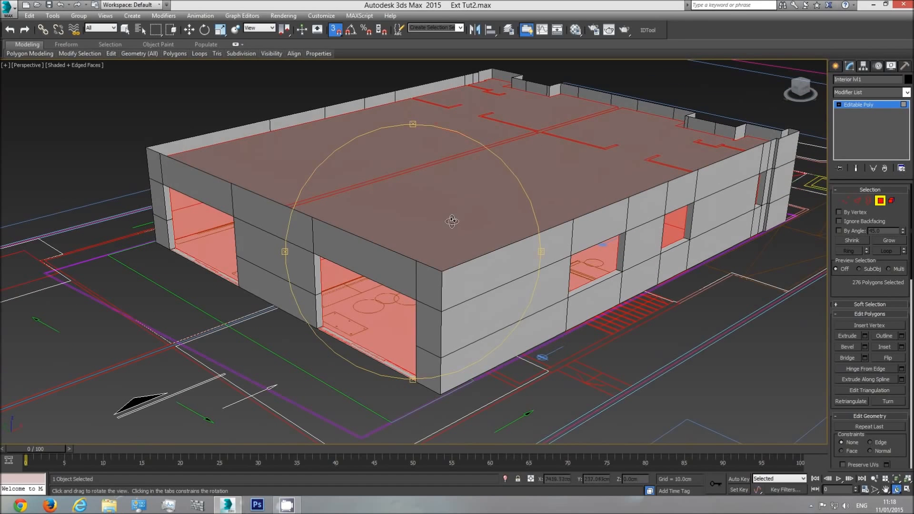
pyautogui.moveTo(453, 221); pyautogui.dragTo(462, 216)
pyautogui.moveTo(457, 296)
pyautogui.mouseDown()
pyautogui.moveTo(467, 278)
pyautogui.moveTo(458, 288)
pyautogui.mouseUp()
pyautogui.click(887, 105)
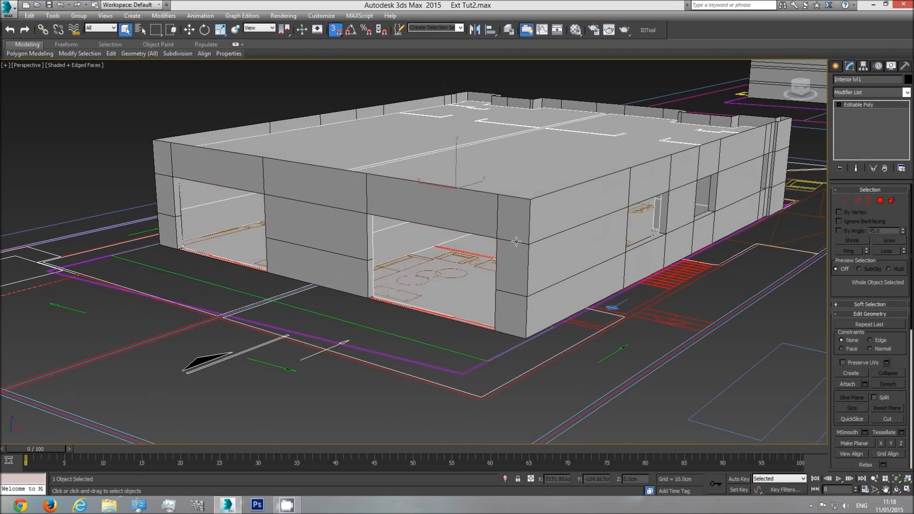
# Select Ext walls lvl1 and Interior lvl1 together and, in front view, raise them vertically to snap onto the top of the basement walls
pyautogui.scroll(-3, 405, 262)
pyautogui.scroll(-2, 391, 274)
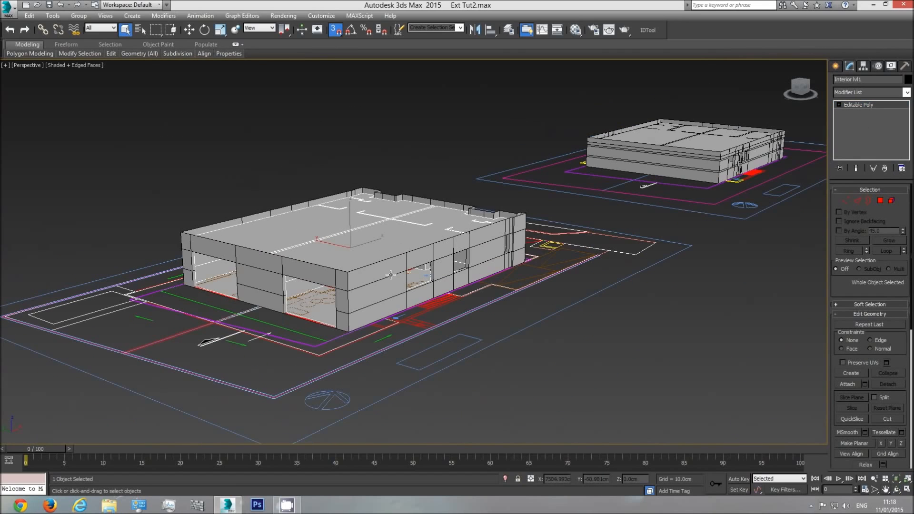
pyautogui.click(677, 162)
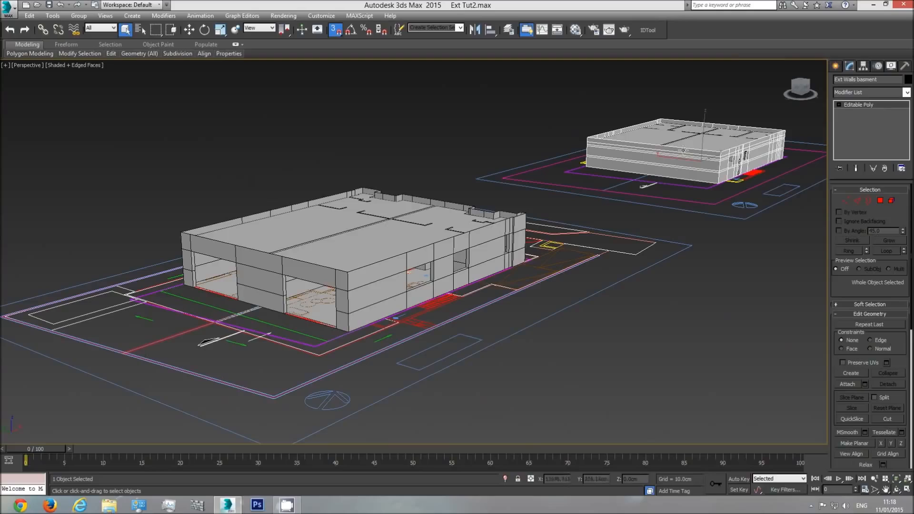
pyautogui.click(383, 289)
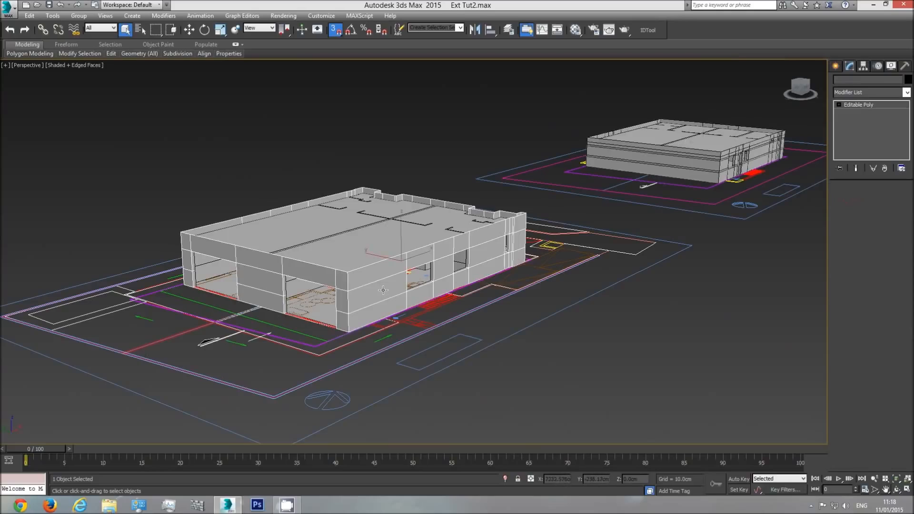
pyautogui.keyDown('ctrl'); pyautogui.click(376, 245); pyautogui.keyUp('ctrl')
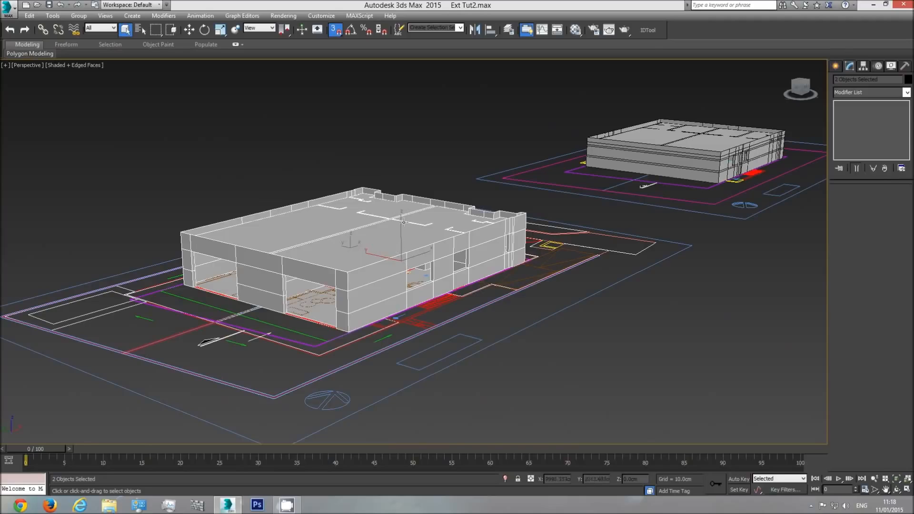
pyautogui.press('f')
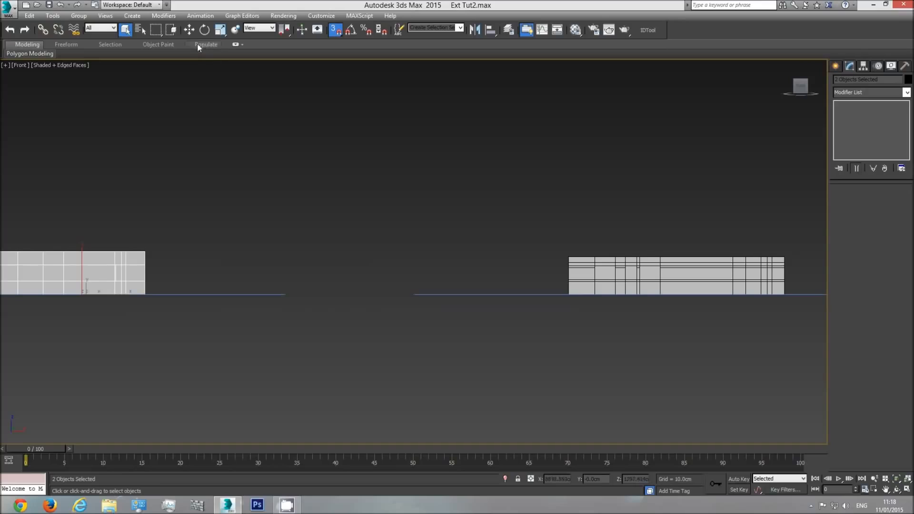
pyautogui.click(190, 30)
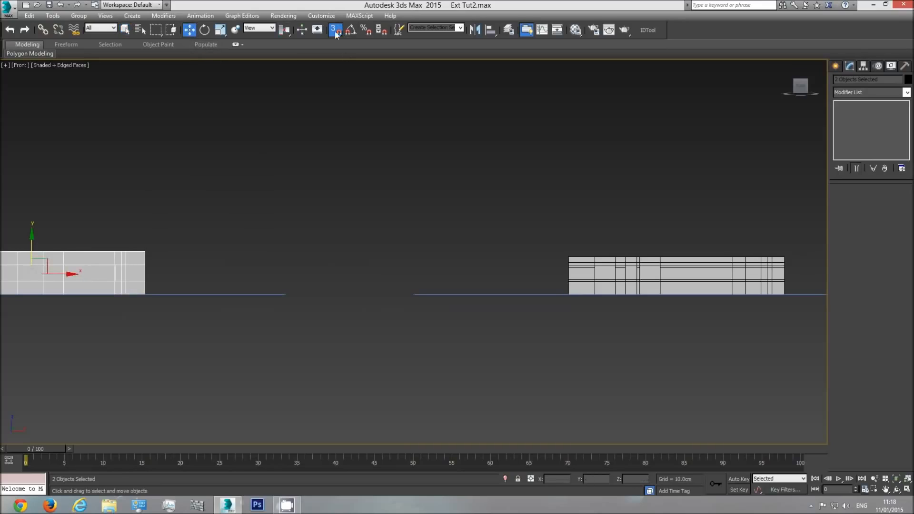
pyautogui.moveTo(31, 239); pyautogui.dragTo(31, 158)
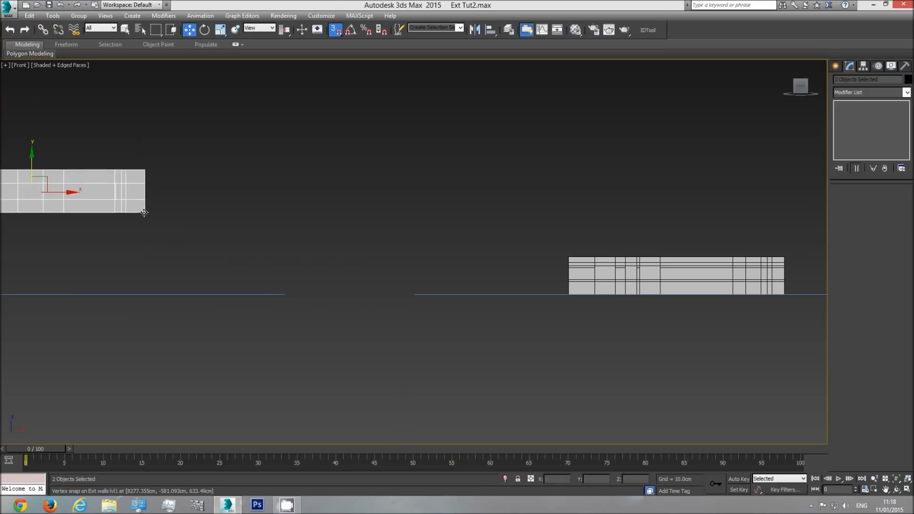
pyautogui.moveTo(144, 213); pyautogui.dragTo(570, 254)
# In top view, move the first-storey walls over the basement plan, snapping their outer corner to the matching basement wall corner
pyautogui.press('t')
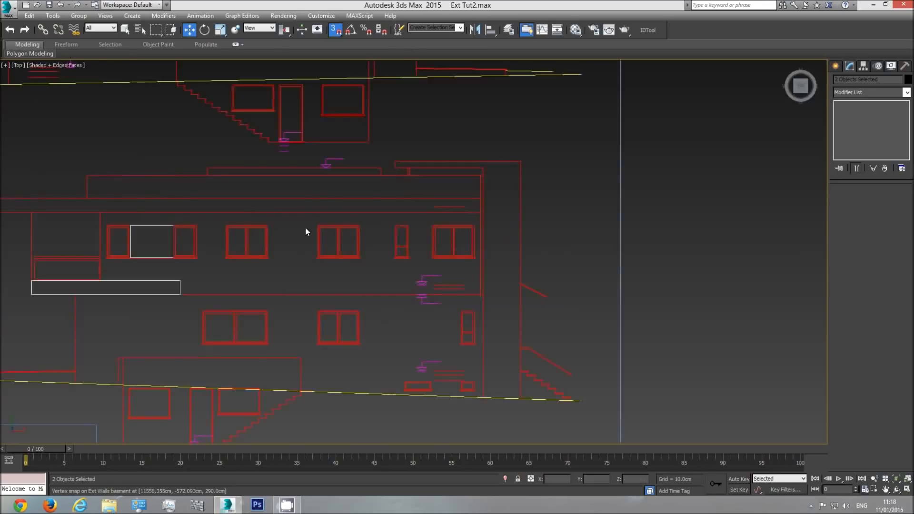
pyautogui.press('z')
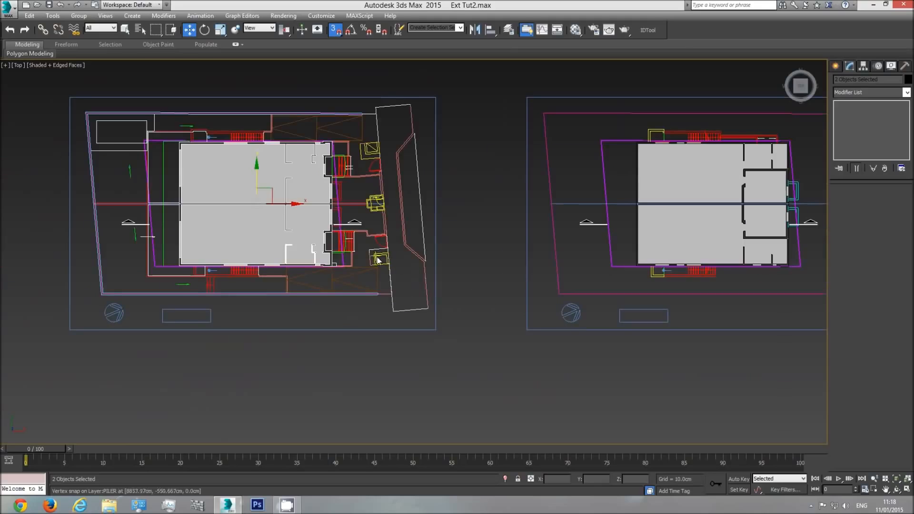
pyautogui.moveTo(292, 205); pyautogui.dragTo(905, 246)
pyautogui.moveTo(507, 246); pyautogui.dragTo(144, 330, button='middle')
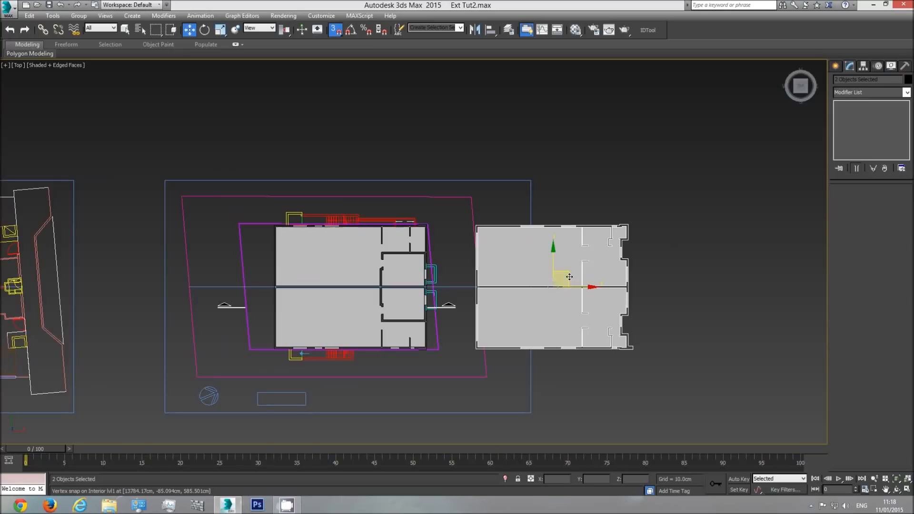
pyautogui.moveTo(554, 285); pyautogui.dragTo(668, 248)
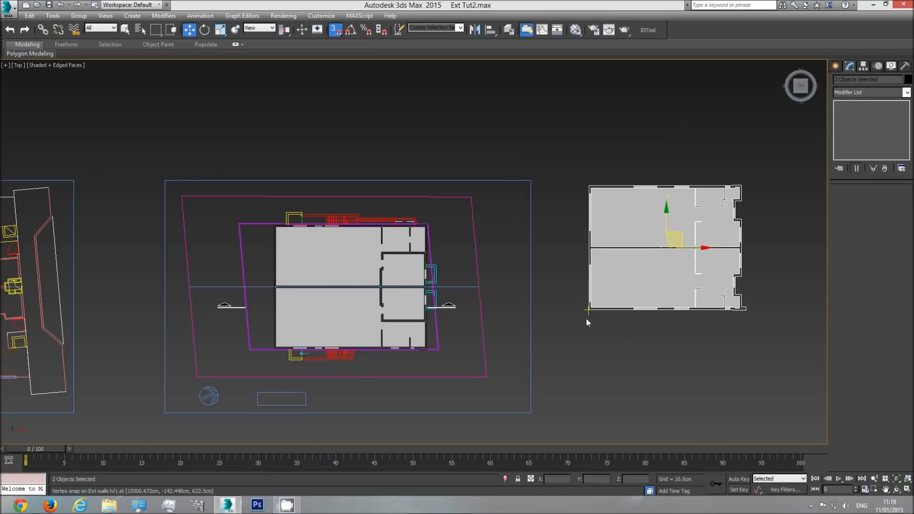
pyautogui.scroll(5, 587, 317)
pyautogui.moveTo(590, 304); pyautogui.dragTo(370, 309)
pyautogui.moveTo(371, 309); pyautogui.dragTo(651, 290, button='middle')
pyautogui.moveTo(651, 290); pyautogui.dragTo(286, 394)
pyautogui.scroll(10, 233, 357)
# Examine the stacked storeys in perspective, with and without edges, closing in on the corner where the upper walls overhang the basement
pyautogui.press('p')
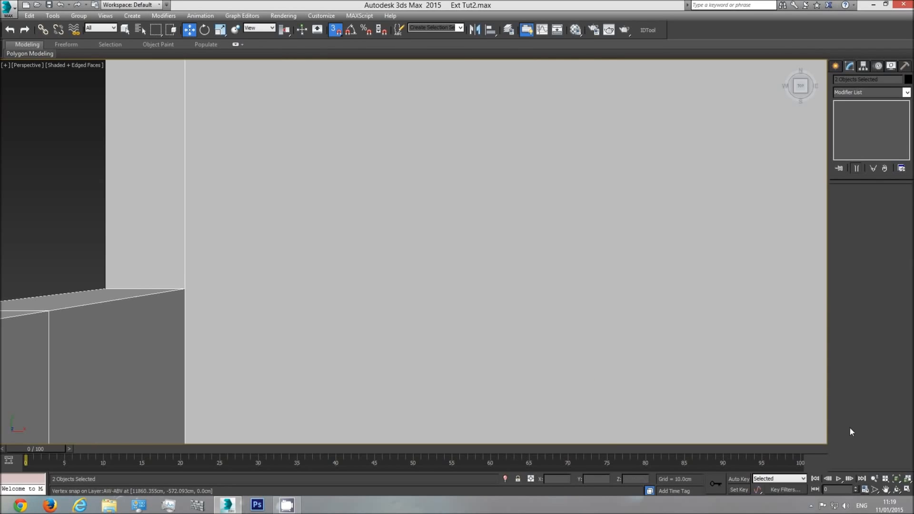
pyautogui.click(895, 480)
pyautogui.click(897, 489)
pyautogui.moveTo(405, 255)
pyautogui.mouseDown()
pyautogui.moveTo(436, 208)
pyautogui.moveTo(437, 178)
pyautogui.moveTo(412, 179)
pyautogui.moveTo(379, 210)
pyautogui.moveTo(340, 207)
pyautogui.moveTo(400, 219)
pyautogui.moveTo(451, 210)
pyautogui.moveTo(429, 214)
pyautogui.mouseUp()
pyautogui.rightClick(454, 262)
pyautogui.click(732, 135)
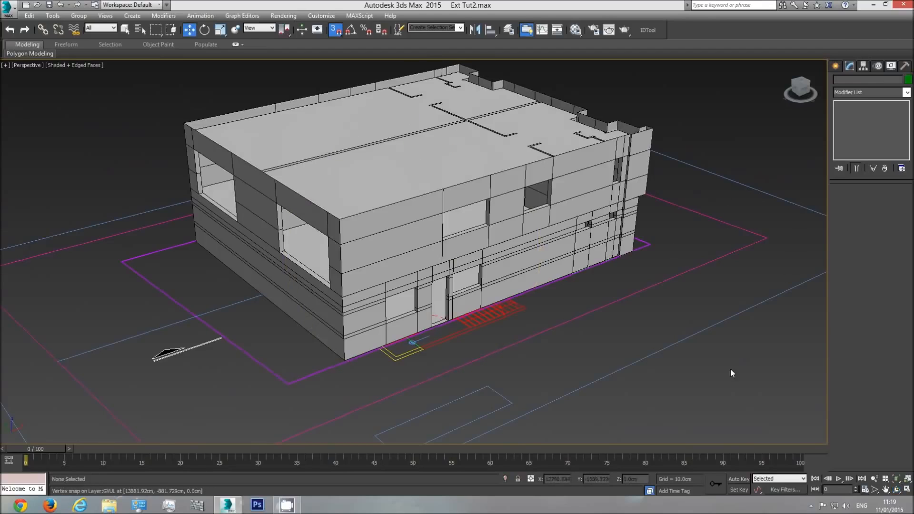
pyautogui.press('F4')
pyautogui.moveTo(901, 498)
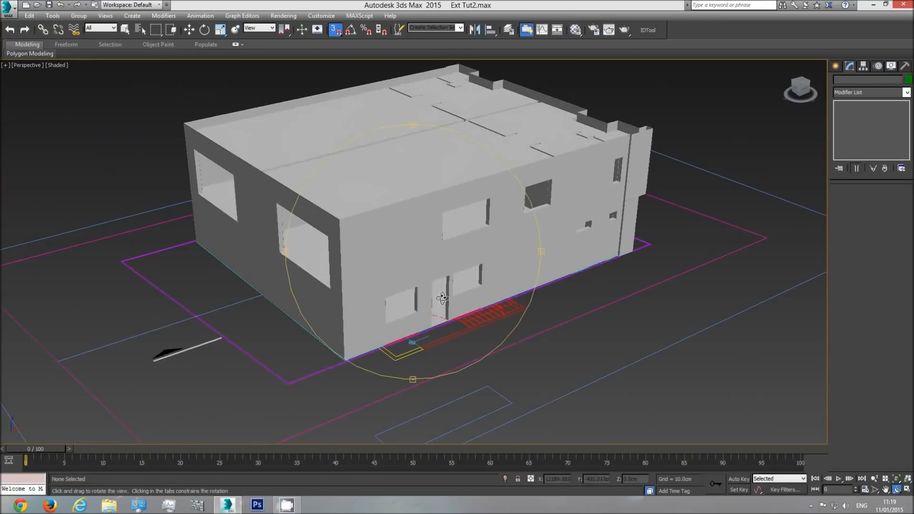
pyautogui.moveTo(441, 297)
pyautogui.mouseDown()
pyautogui.moveTo(437, 288)
pyautogui.moveTo(592, 226)
pyautogui.moveTo(398, 236)
pyautogui.moveTo(411, 307)
pyautogui.moveTo(436, 285)
pyautogui.mouseUp()
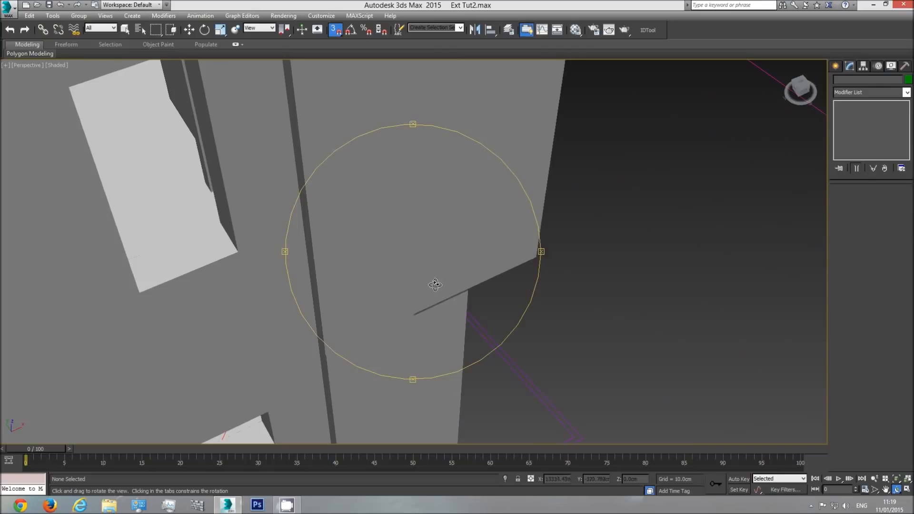
pyautogui.press('F4')
pyautogui.press('w')
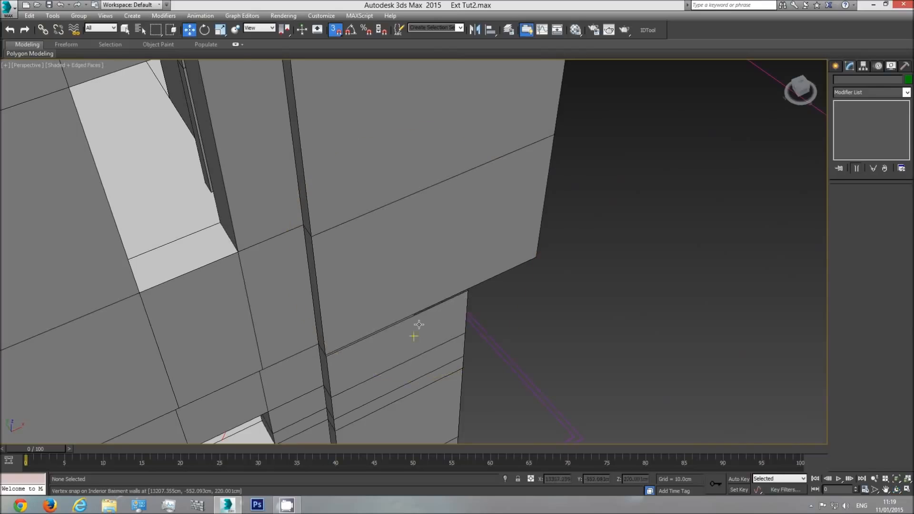
# Select Ext Walls basment and compare its corner with the first-storey wall outline in top view, shaded and in wireframe
pyautogui.click(421, 324)
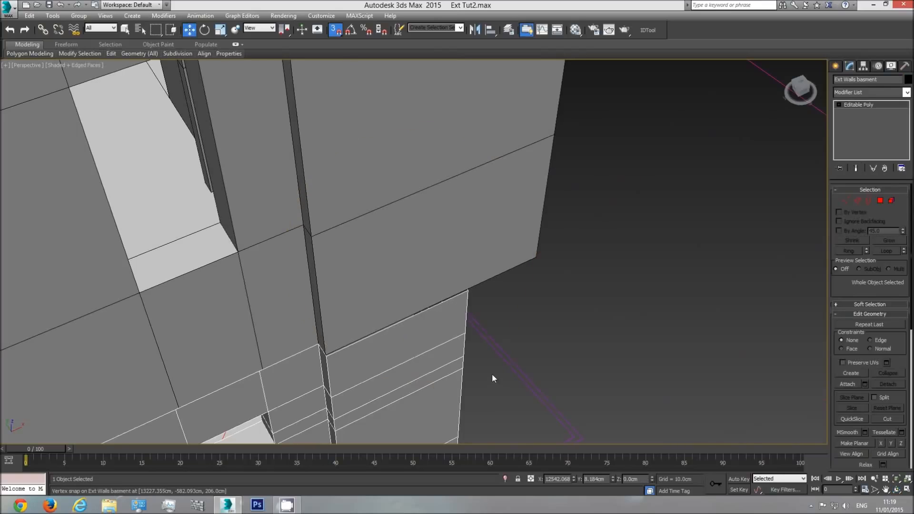
pyautogui.press('t')
pyautogui.scroll(5, 276, 320)
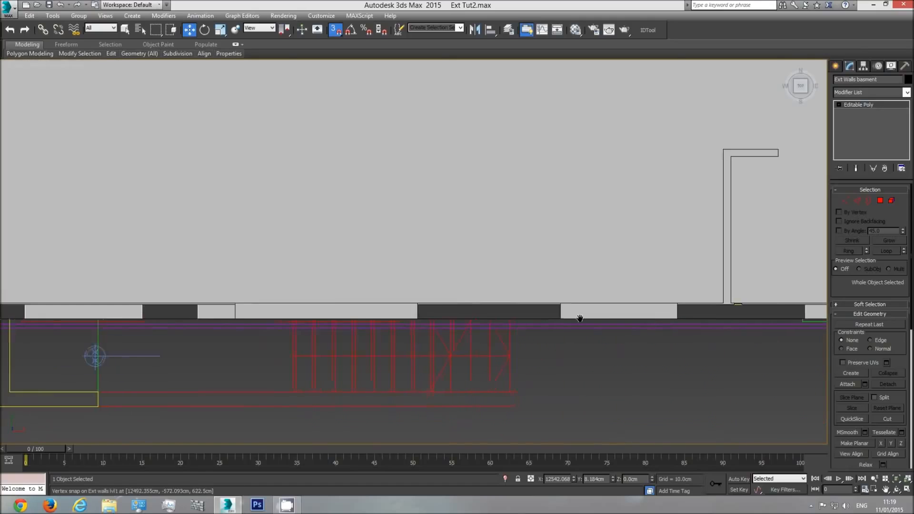
pyautogui.scroll(3, 557, 316)
pyautogui.scroll(3, 382, 317)
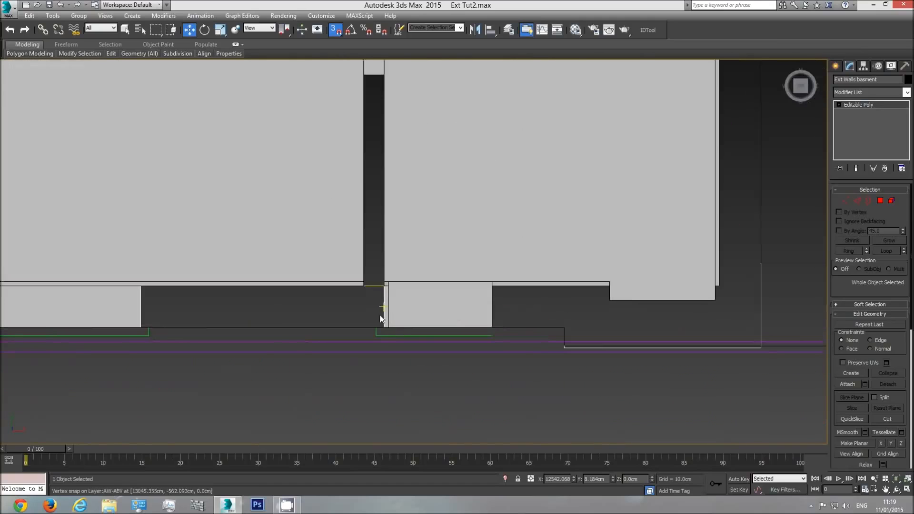
pyautogui.scroll(-4, 284, 316)
pyautogui.scroll(-4, 263, 317)
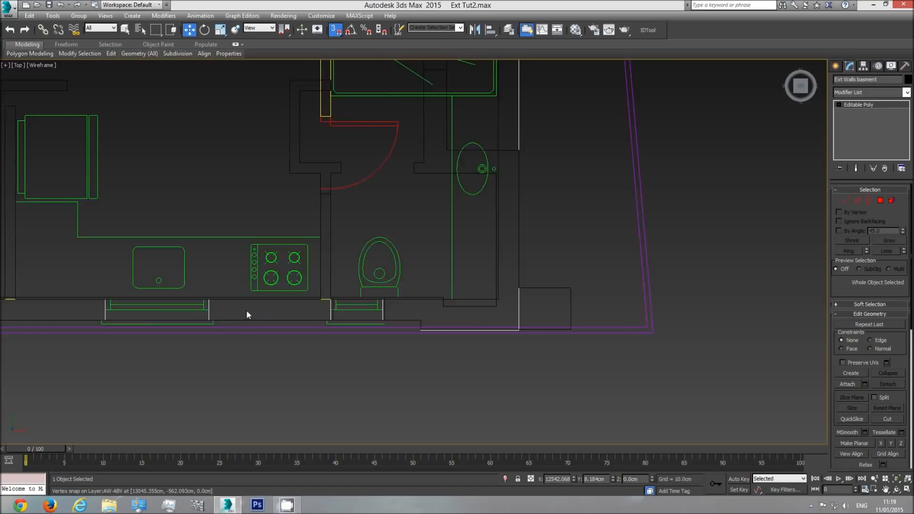
pyautogui.scroll(3, 564, 278)
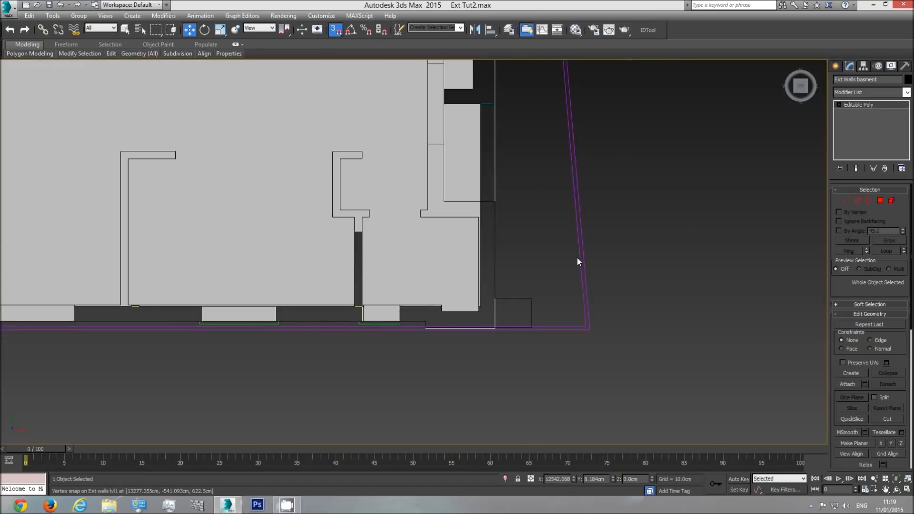
# Hide the Plan group and clear the selection
pyautogui.click(579, 256)
pyautogui.rightClick(578, 254)
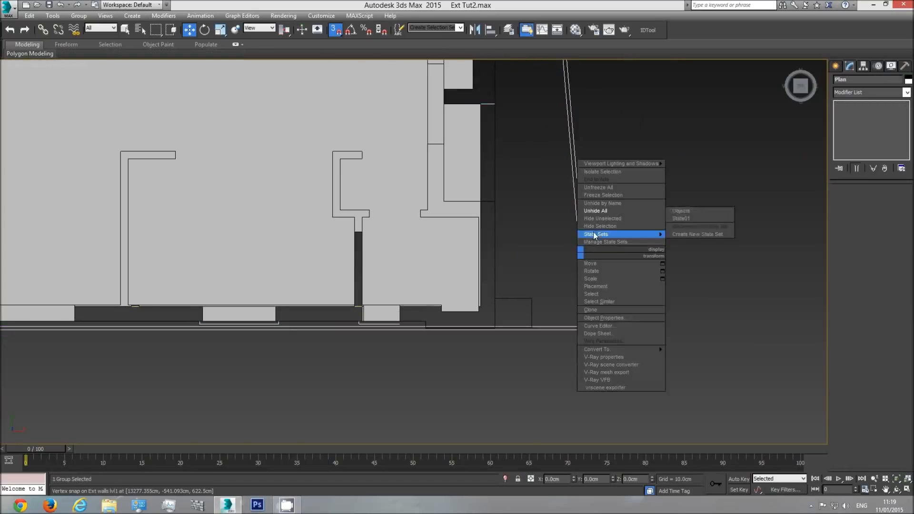
pyautogui.click(334, 346)
# In top view, select the Ext Walls basment vertices along the stepped corner's outer line and snap them to the first-storey wall outline
pyautogui.scroll(5, 334, 346)
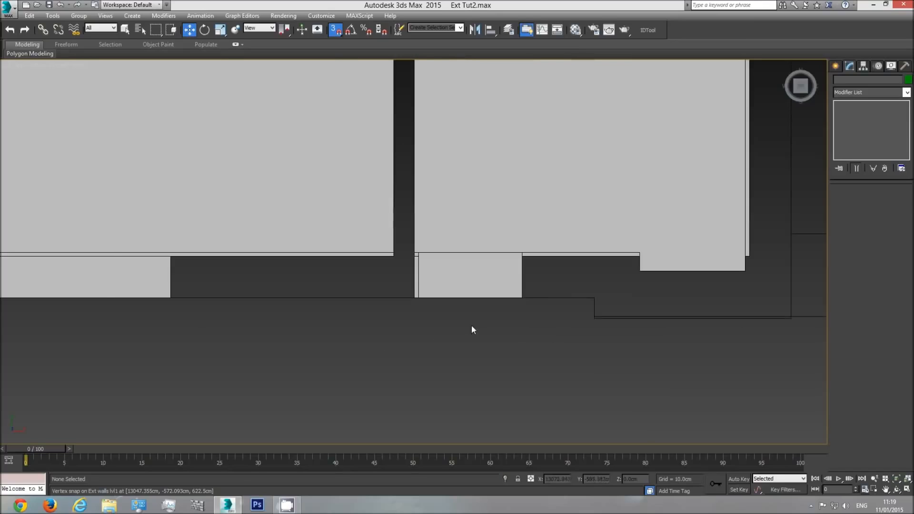
pyautogui.moveTo(307, 315)
pyautogui.mouseDown(button='middle')
pyautogui.moveTo(466, 305)
pyautogui.moveTo(255, 314)
pyautogui.mouseUp(button='middle')
pyautogui.click(553, 323)
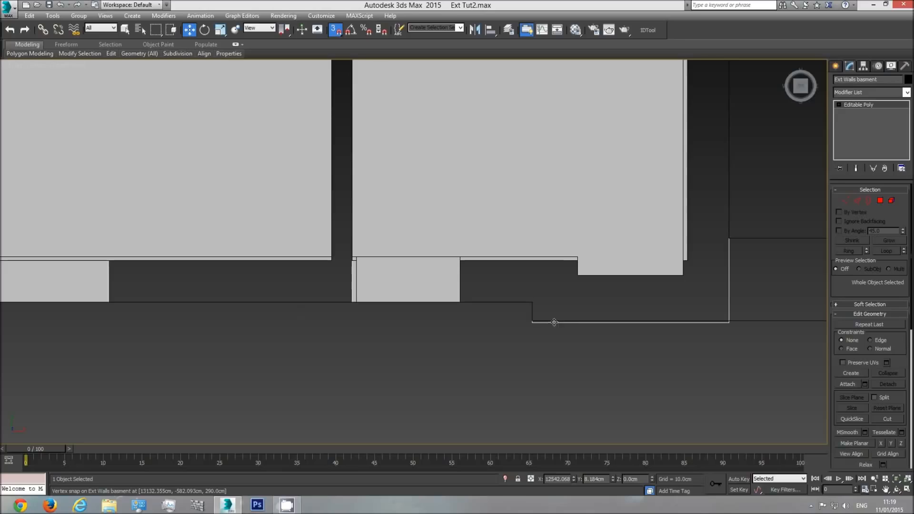
pyautogui.scroll(5, 534, 322)
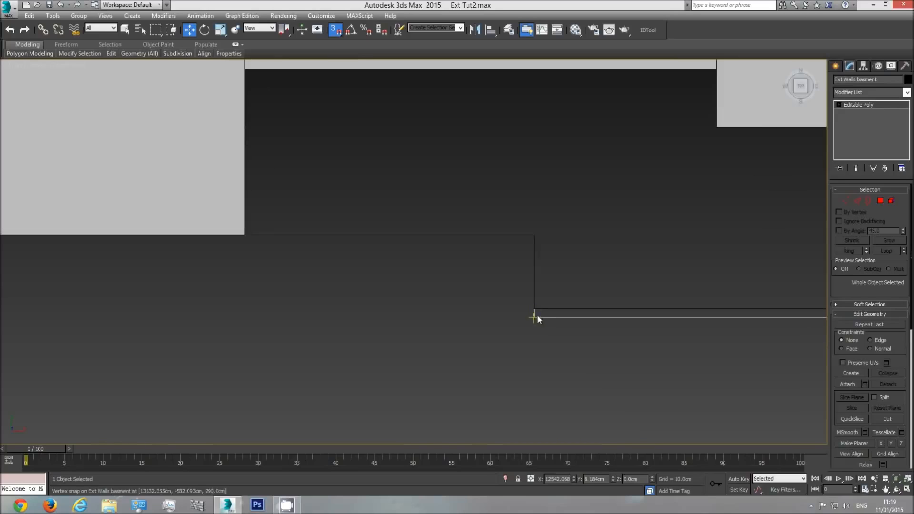
pyautogui.moveTo(536, 310); pyautogui.dragTo(357, 312, button='middle')
pyautogui.scroll(-3, 385, 325)
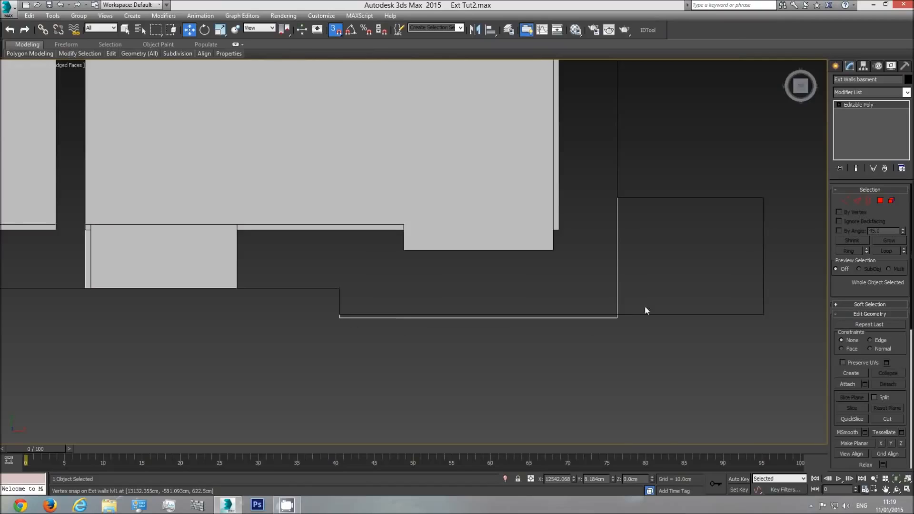
pyautogui.click(846, 200)
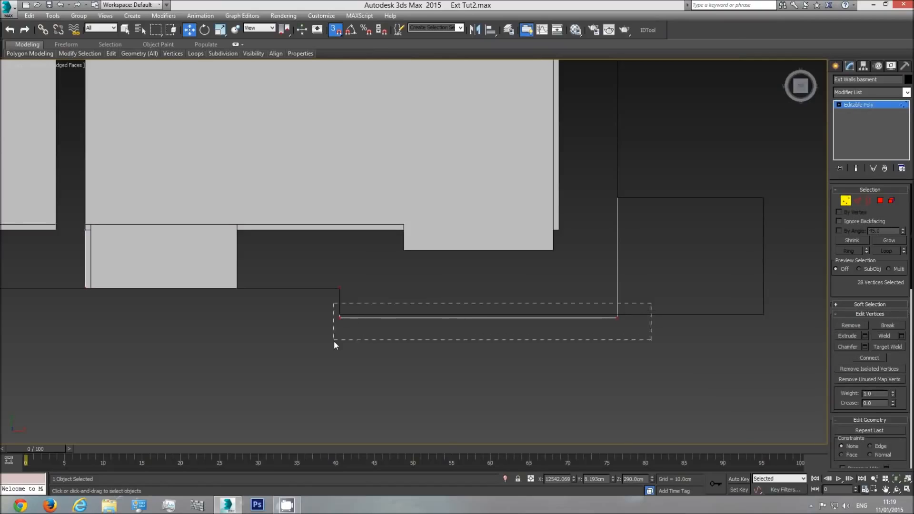
pyautogui.moveTo(335, 342); pyautogui.dragTo(645, 333)
pyautogui.moveTo(477, 290); pyautogui.dragTo(341, 314)
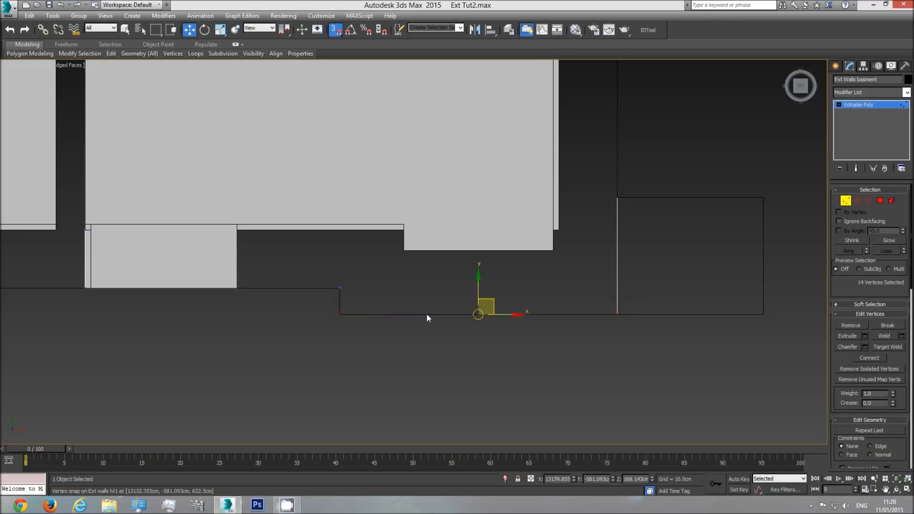
# Snap the basement wall vertices at the opposite stepped corner to the first-storey outline in the same way
pyautogui.scroll(-5, 578, 316)
pyautogui.scroll(-3, 578, 316)
pyautogui.moveTo(598, 250); pyautogui.dragTo(582, 347, button='middle')
pyautogui.scroll(5, 561, 208)
pyautogui.moveTo(564, 160); pyautogui.dragTo(556, 284, button='middle')
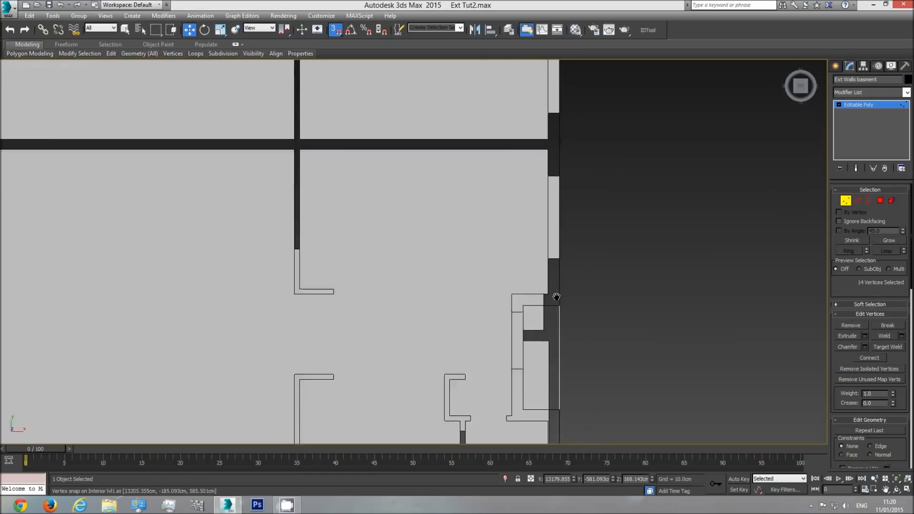
pyautogui.moveTo(553, 193); pyautogui.dragTo(552, 362, button='middle')
pyautogui.scroll(-6, 552, 200)
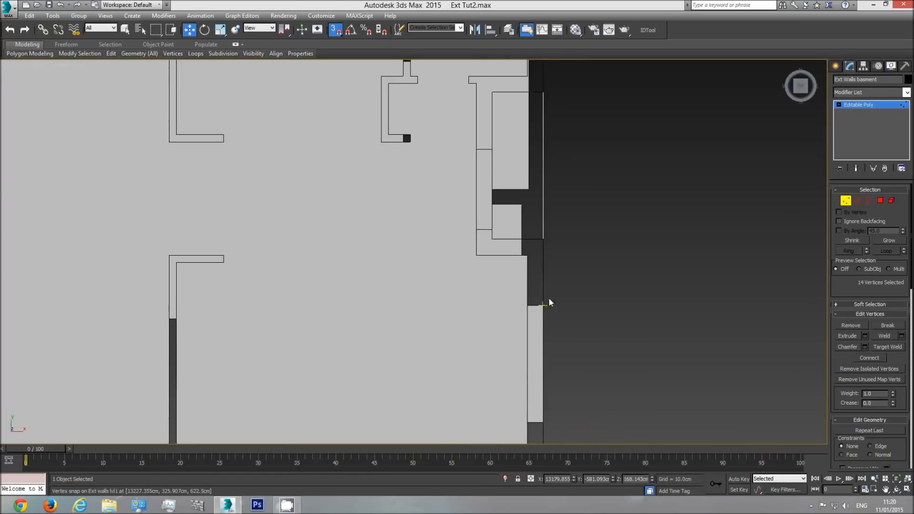
pyautogui.scroll(5, 526, 209)
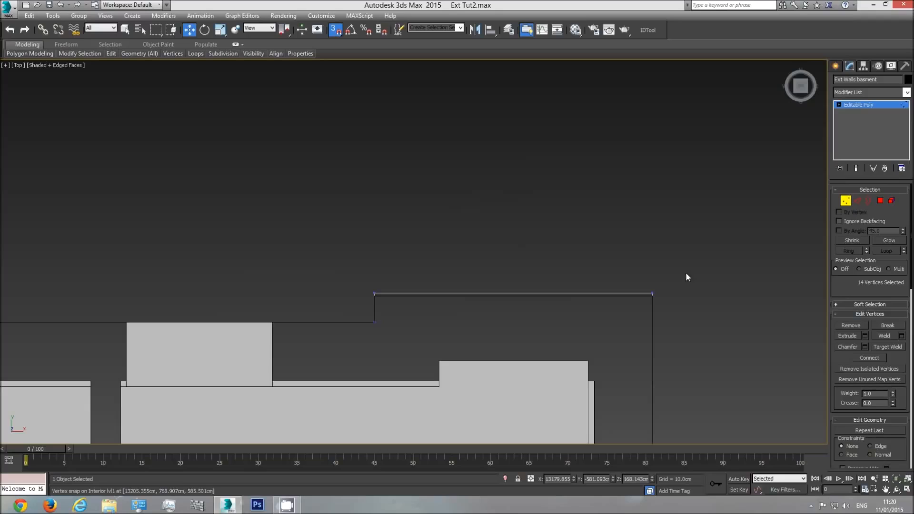
pyautogui.moveTo(257, 299); pyautogui.dragTo(258, 298)
pyautogui.moveTo(512, 265); pyautogui.dragTo(374, 295)
pyautogui.moveTo(350, 298); pyautogui.dragTo(535, 299, button='middle')
# Check the alignment of the remaining exterior wall corner in top view, and of both storeys in perspective
pyautogui.scroll(-3, 534, 299)
pyautogui.moveTo(318, 302); pyautogui.dragTo(376, 179, button='middle')
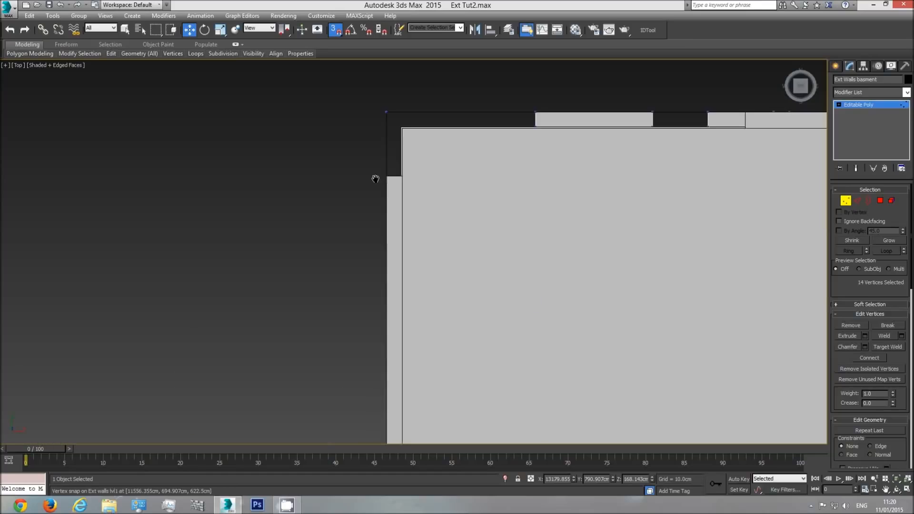
pyautogui.moveTo(632, 232); pyautogui.dragTo(561, 251, button='middle')
pyautogui.scroll(3, 327, 150)
pyautogui.scroll(-2, 381, 177)
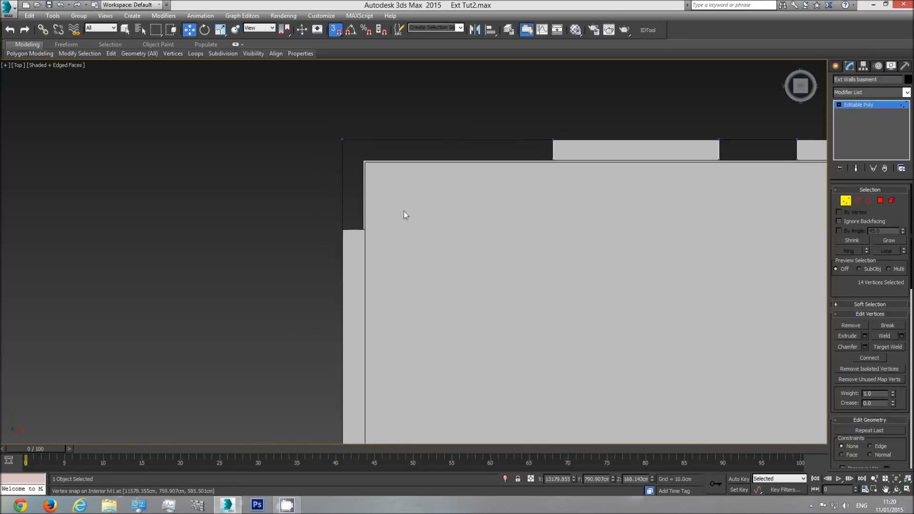
pyautogui.press('p')
pyautogui.click(898, 490)
pyautogui.moveTo(481, 295); pyautogui.dragTo(456, 258)
pyautogui.scroll(-7, 457, 259)
pyautogui.moveTo(471, 328); pyautogui.dragTo(431, 270, button='middle')
pyautogui.moveTo(430, 270); pyautogui.dragTo(435, 266)
pyautogui.moveTo(434, 266); pyautogui.dragTo(359, 298, button='middle')
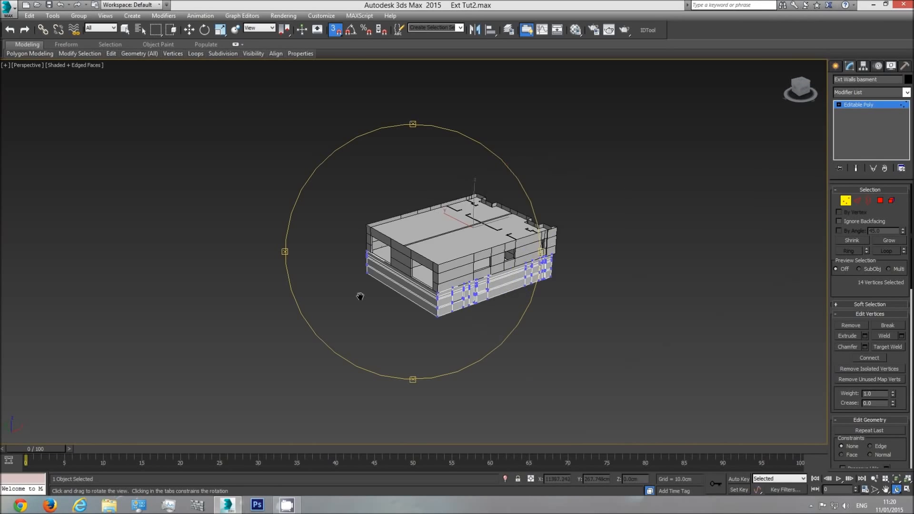
pyautogui.scroll(3, 399, 280)
# Leave vertex editing, deselect the basement walls, and examine the recessed facade in perspective with and without edges
pyautogui.click(881, 106)
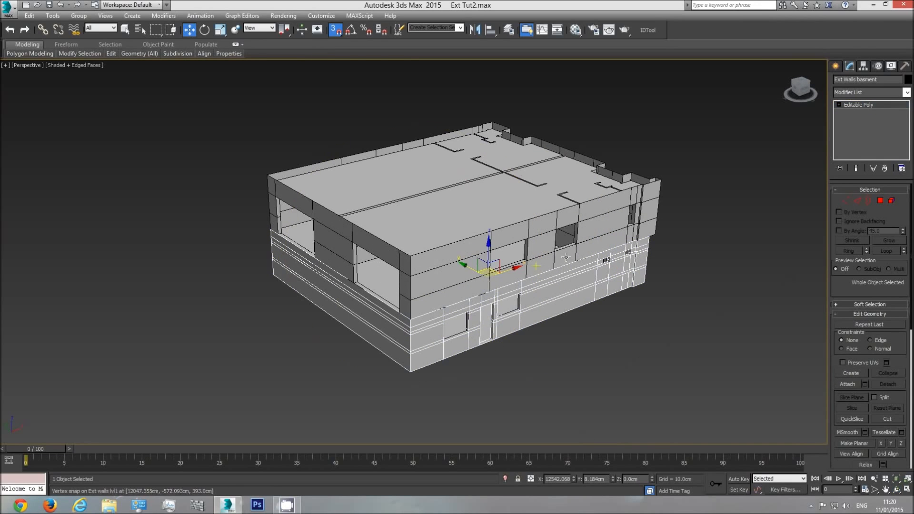
pyautogui.click(714, 259)
pyautogui.press('F4')
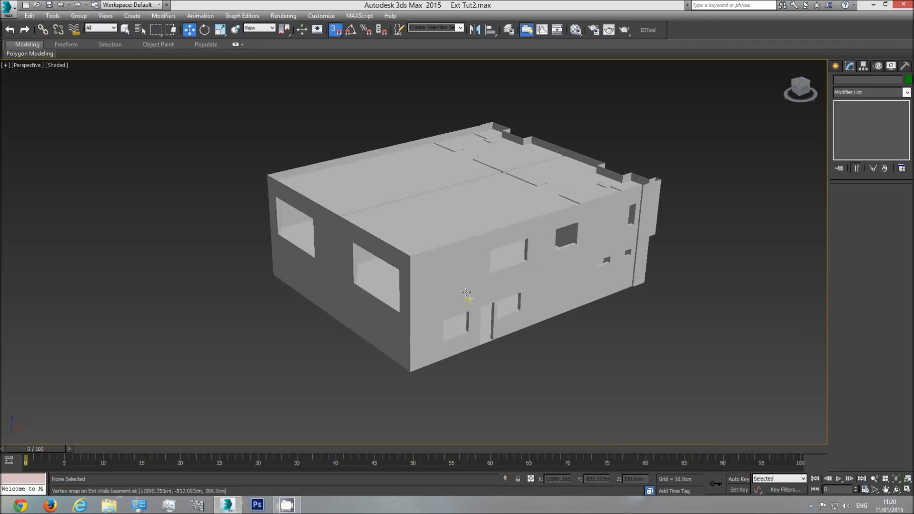
pyautogui.click(897, 491)
pyautogui.moveTo(486, 263); pyautogui.dragTo(368, 273)
pyautogui.scroll(4, 281, 281)
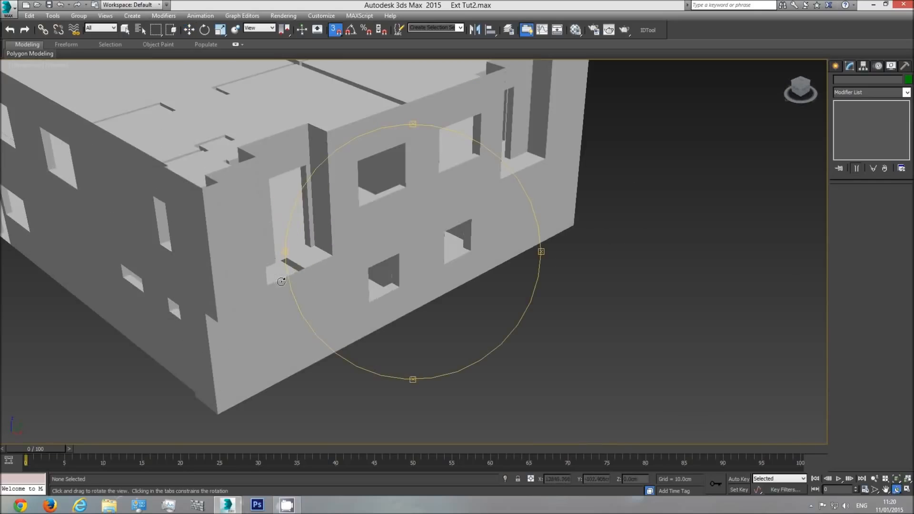
pyautogui.press('w')
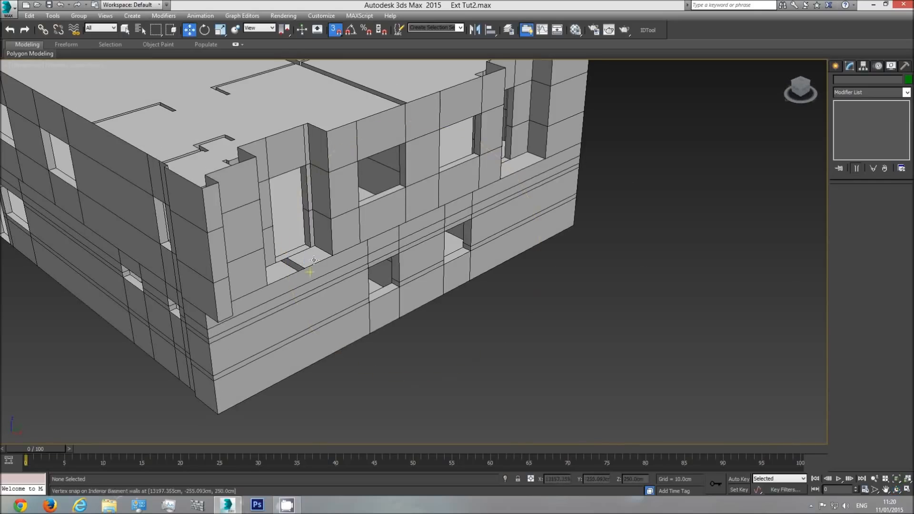
pyautogui.moveTo(344, 256); pyautogui.dragTo(393, 273, button='middle')
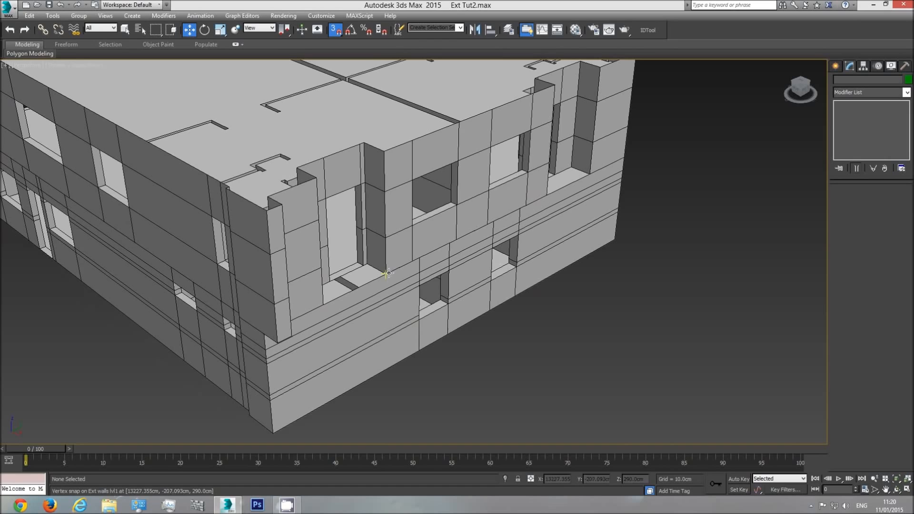
# Unhide all objects in the scene
pyautogui.rightClick(621, 284)
pyautogui.moveTo(641, 265)
pyautogui.click(643, 242)
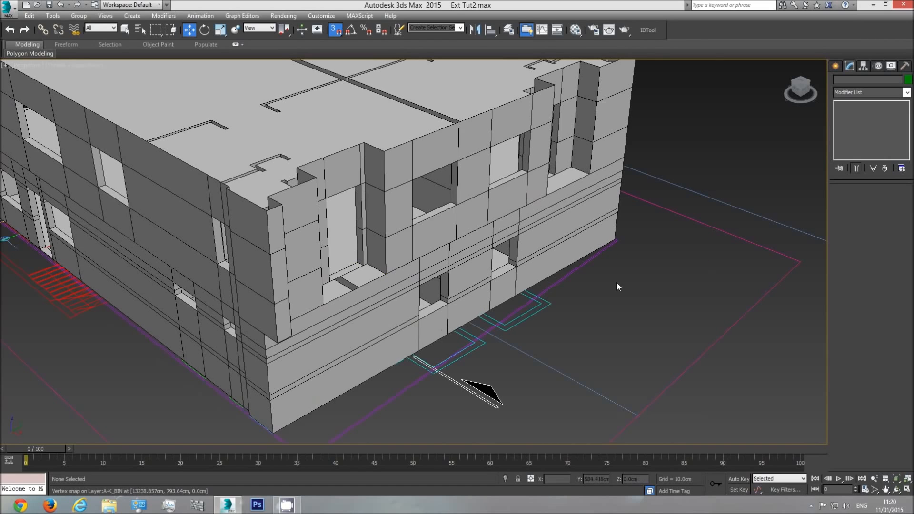
# Examine the entrance recess on the floor plan in top view and compare it with the modelled walls
pyautogui.press('t')
pyautogui.moveTo(594, 281); pyautogui.dragTo(552, 287, button='middle')
pyautogui.scroll(-8, 552, 286)
pyautogui.moveTo(336, 338); pyautogui.dragTo(456, 362, button='middle')
pyautogui.scroll(3, 456, 362)
pyautogui.moveTo(407, 384); pyautogui.dragTo(400, 337, button='middle')
pyautogui.scroll(1, 401, 337)
pyautogui.scroll(3, 401, 336)
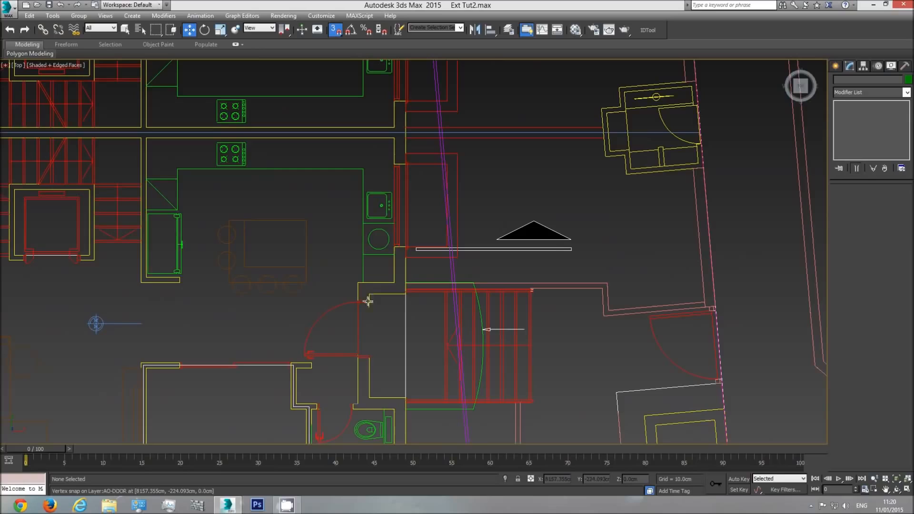
pyautogui.moveTo(616, 277); pyautogui.dragTo(202, 282, button='middle')
pyautogui.scroll(-4, 345, 273)
pyautogui.scroll(-3, 202, 282)
pyautogui.scroll(3, 497, 276)
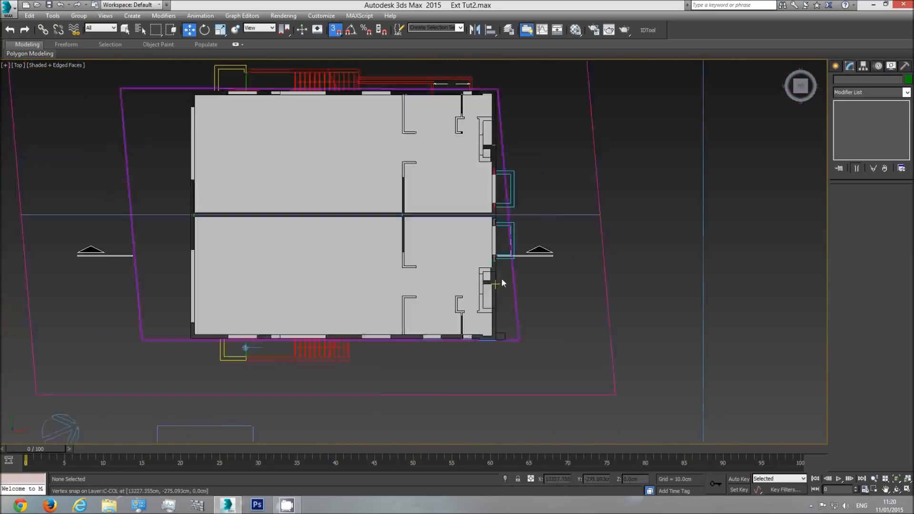
# Turn off snapping and, in Ext walls lvl1, bridge the two bottom side edges of the first entrance recess to close its floor
pyautogui.scroll(5, 502, 283)
pyautogui.click(896, 489)
pyautogui.moveTo(443, 267); pyautogui.dragTo(433, 199)
pyautogui.rightClick(432, 199)
pyautogui.moveTo(452, 191); pyautogui.dragTo(437, 258, button='middle')
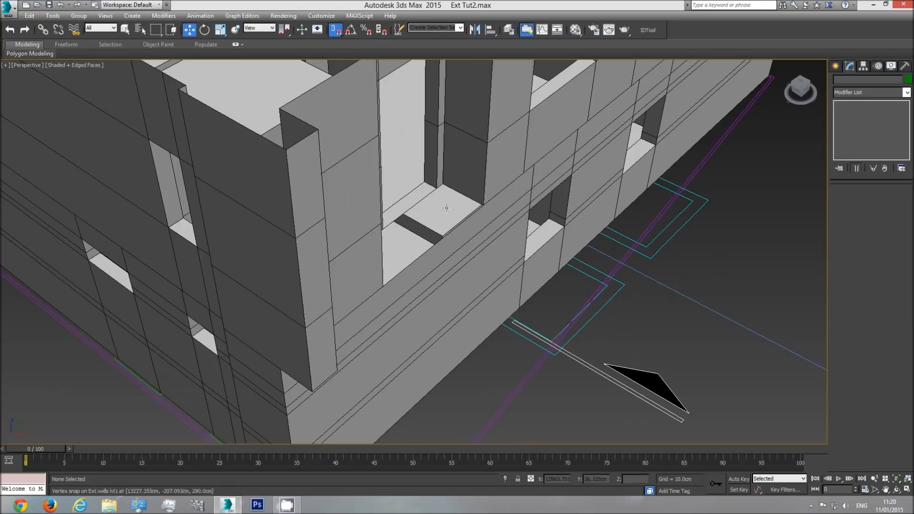
pyautogui.click(462, 186)
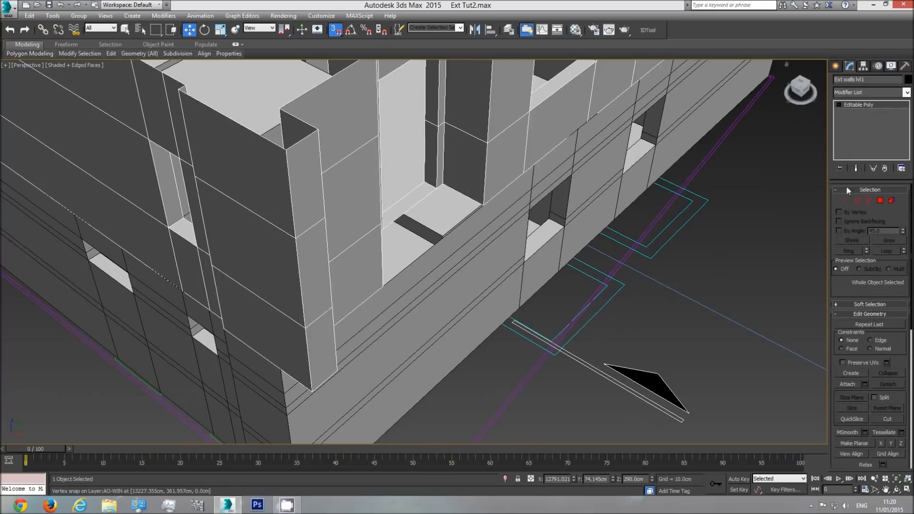
pyautogui.click(858, 200)
pyautogui.click(480, 203)
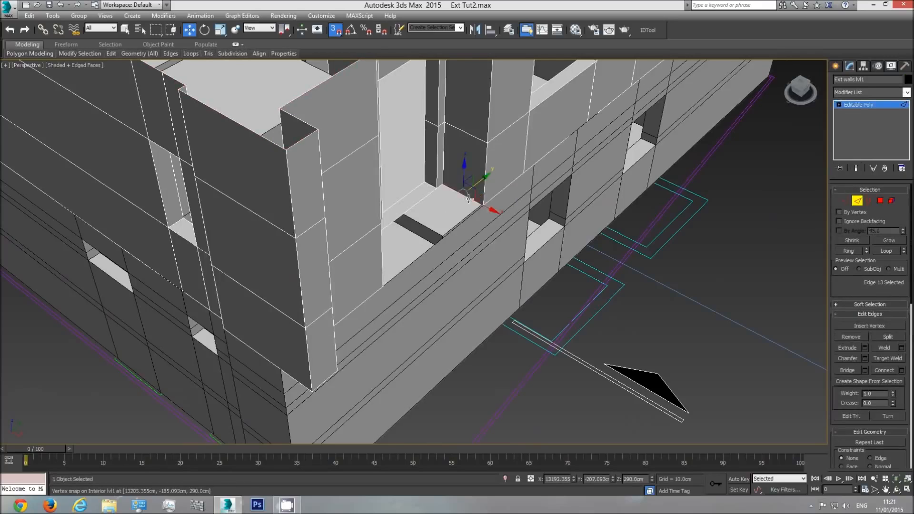
pyautogui.click(887, 491)
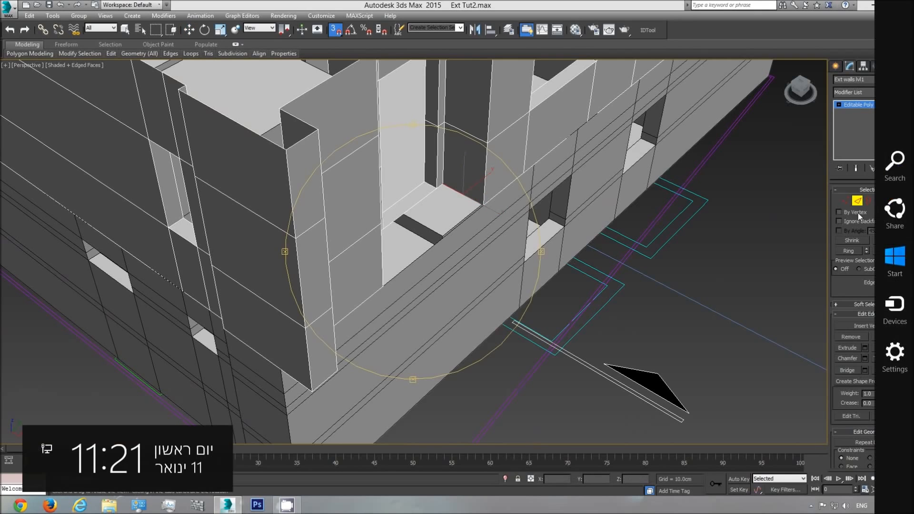
pyautogui.moveTo(410, 241); pyautogui.dragTo(345, 187)
pyautogui.rightClick(344, 187)
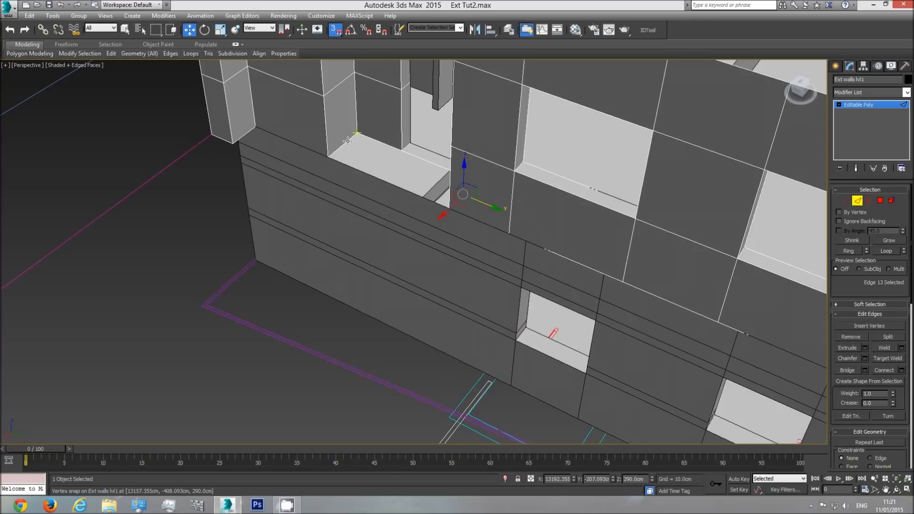
pyautogui.keyDown('ctrl'); pyautogui.click(348, 141); pyautogui.keyUp('ctrl')
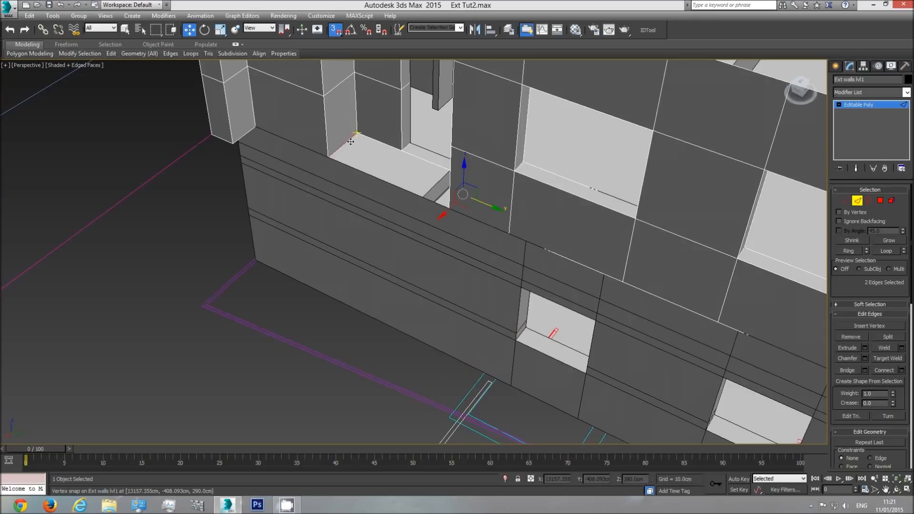
pyautogui.press('F3')
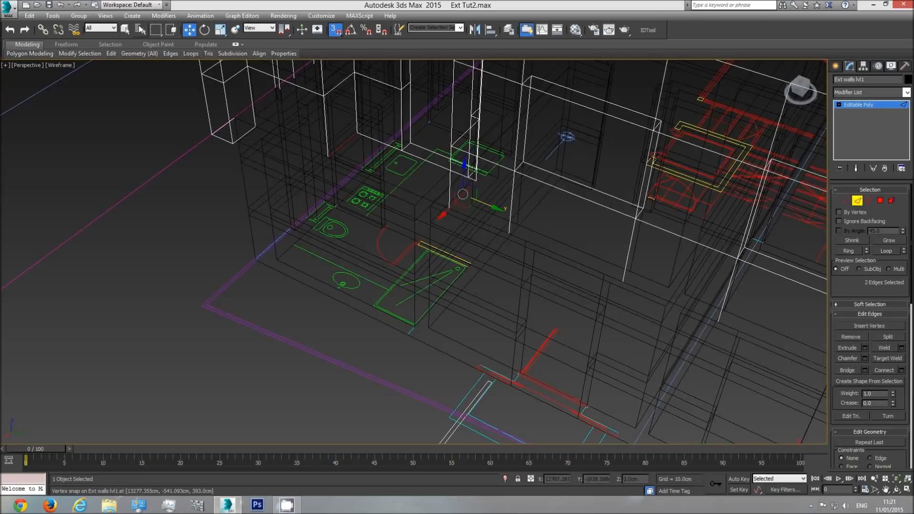
pyautogui.click(125, 31)
pyautogui.click(336, 31)
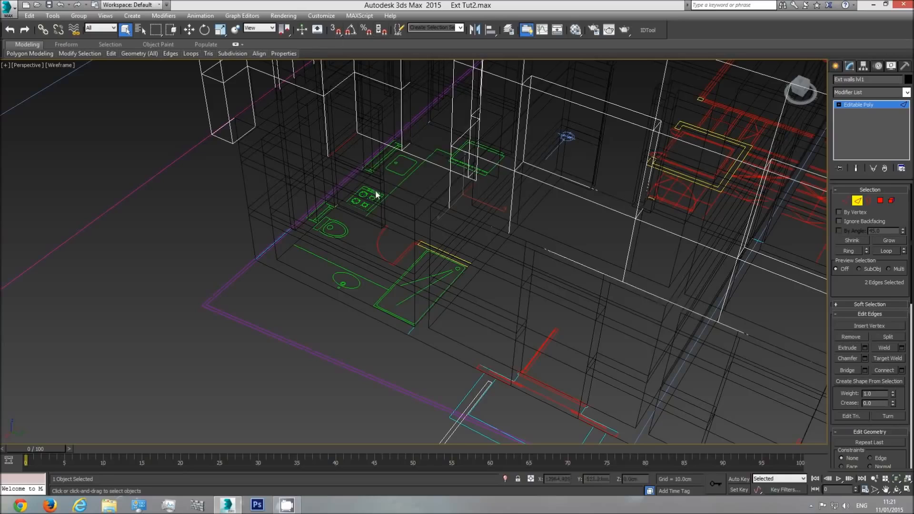
pyautogui.press('F3')
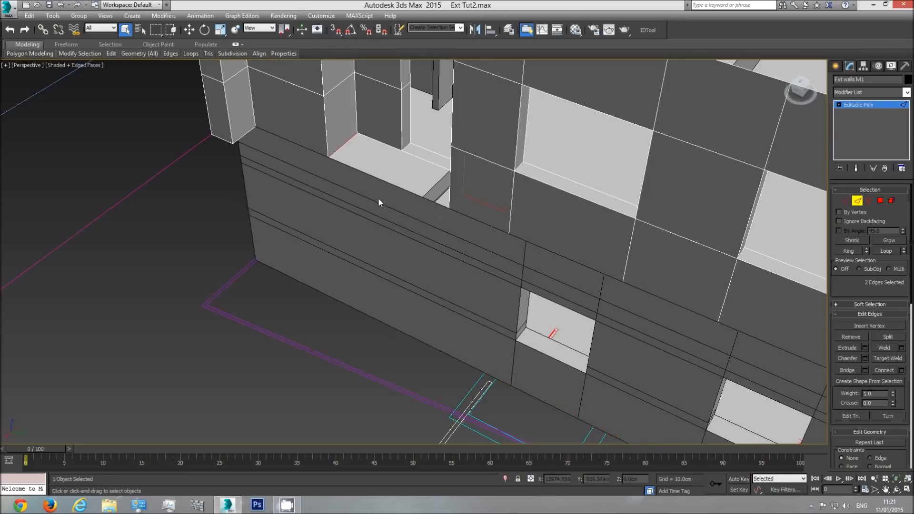
pyautogui.click(852, 372)
# Check the new floor polygon in the entrance recess, then leave polygon editing and clear the selection
pyautogui.moveTo(382, 185); pyautogui.dragTo(397, 245, button='middle')
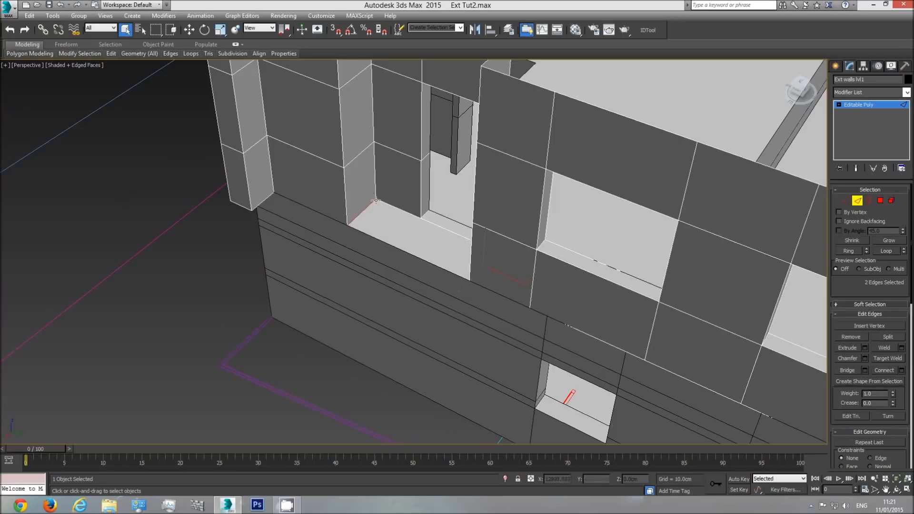
pyautogui.click(881, 201)
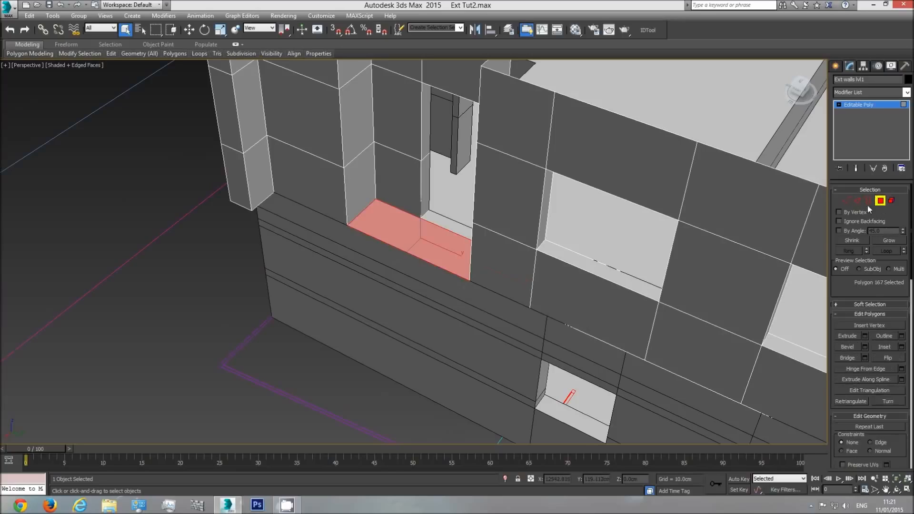
pyautogui.click(150, 322)
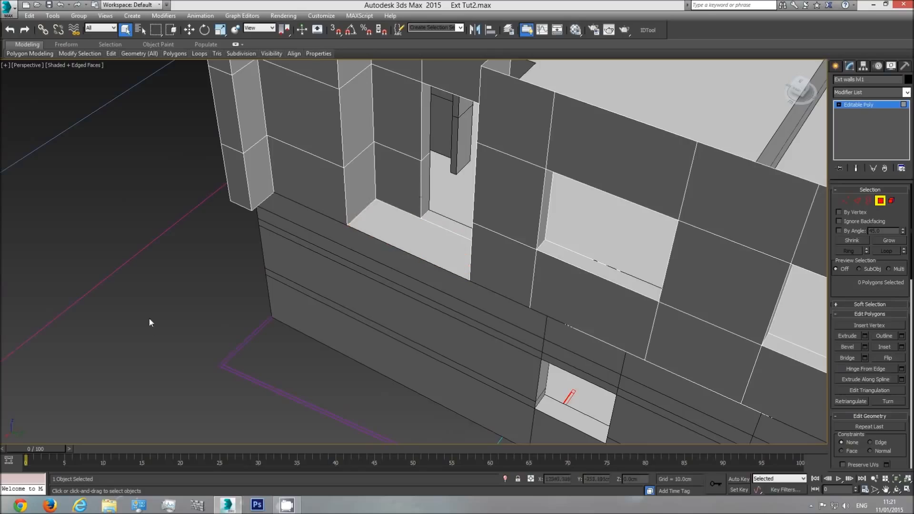
pyautogui.click(869, 105)
pyautogui.click(181, 330)
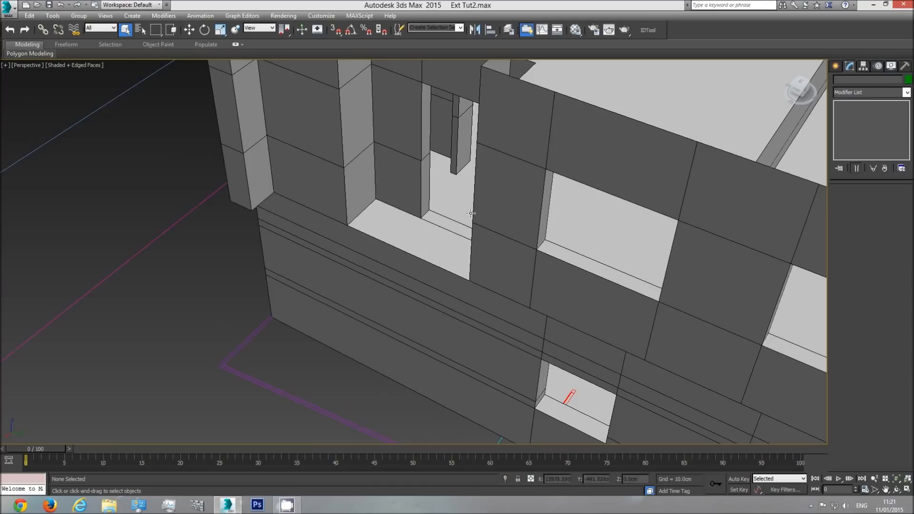
# Bridge the two bottom side edges of the second entrance recess in Ext walls lvl1 and leave edge editing
pyautogui.scroll(-3, 544, 249)
pyautogui.moveTo(543, 249); pyautogui.dragTo(355, 224, button='middle')
pyautogui.moveTo(444, 294); pyautogui.dragTo(340, 223, button='middle')
pyautogui.scroll(3, 493, 280)
pyautogui.click(493, 276)
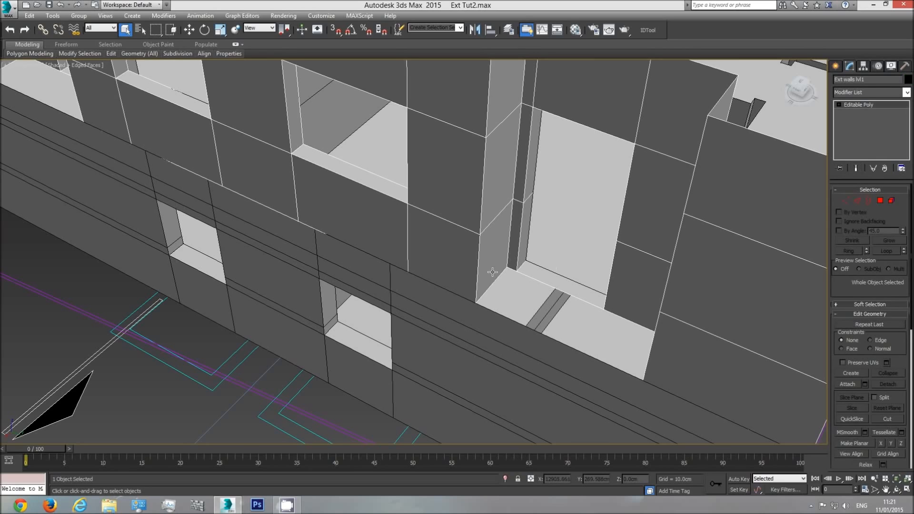
pyautogui.click(858, 200)
pyautogui.press('F3')
pyautogui.click(656, 356)
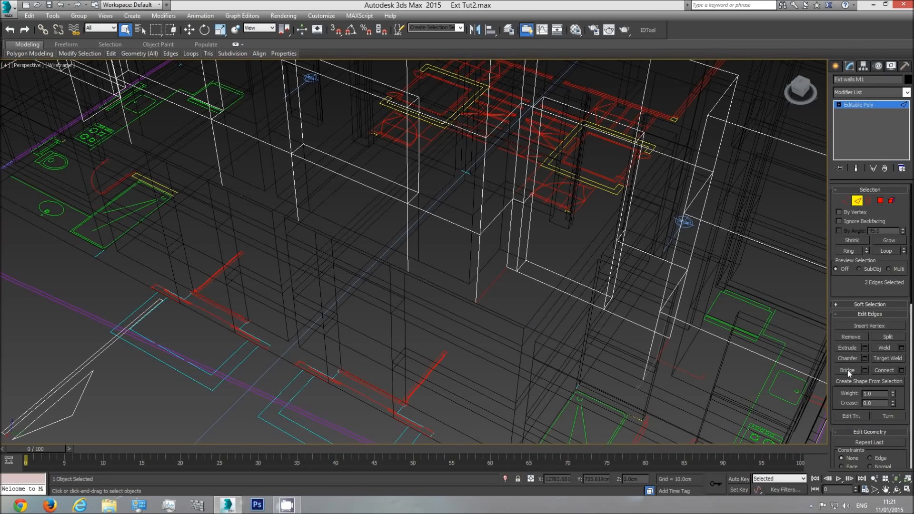
pyautogui.press('F3')
pyautogui.scroll(5, 631, 330)
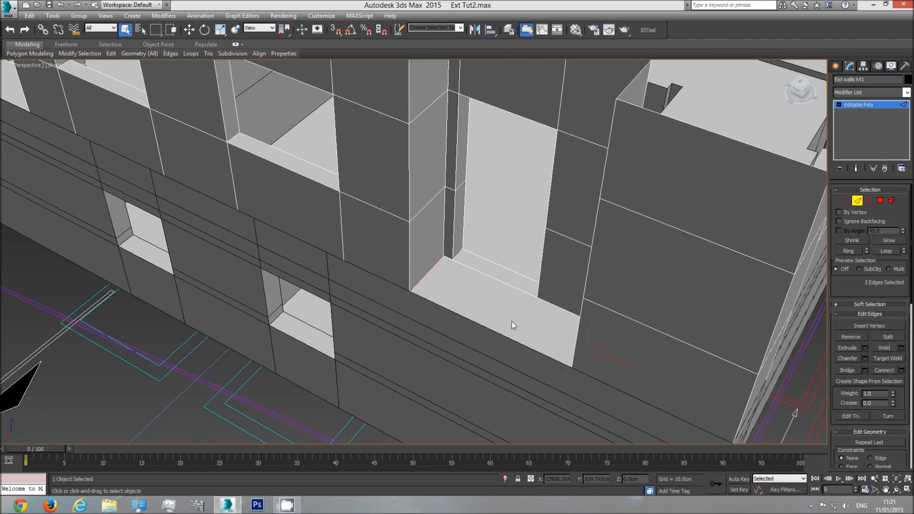
pyautogui.click(885, 103)
# Deselect the first-storey walls, hide the edges, and examine the whole building shaded in perspective
pyautogui.scroll(-5, 549, 240)
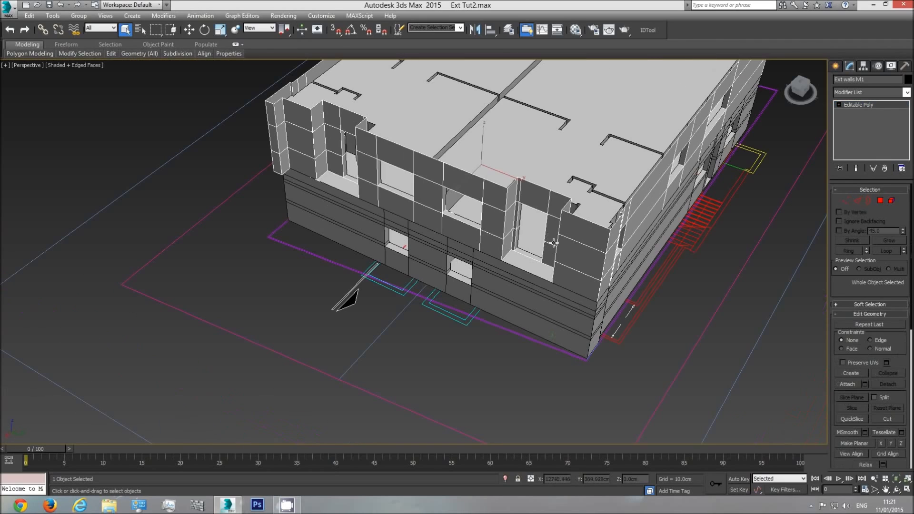
pyautogui.click(701, 321)
pyautogui.press('F4')
pyautogui.click(896, 490)
pyautogui.moveTo(453, 214); pyautogui.dragTo(341, 348)
pyautogui.moveTo(341, 348); pyautogui.dragTo(481, 264, button='middle')
pyautogui.scroll(-3, 478, 265)
# Examine the elevation and section drawings in top view and compare them with the building in perspective
pyautogui.press('t')
pyautogui.scroll(-5, 434, 278)
pyautogui.scroll(-6, 420, 283)
pyautogui.scroll(1, 91, 285)
pyautogui.moveTo(106, 286); pyautogui.dragTo(548, 281, button='middle')
pyautogui.scroll(3, 452, 286)
pyautogui.scroll(2, 482, 287)
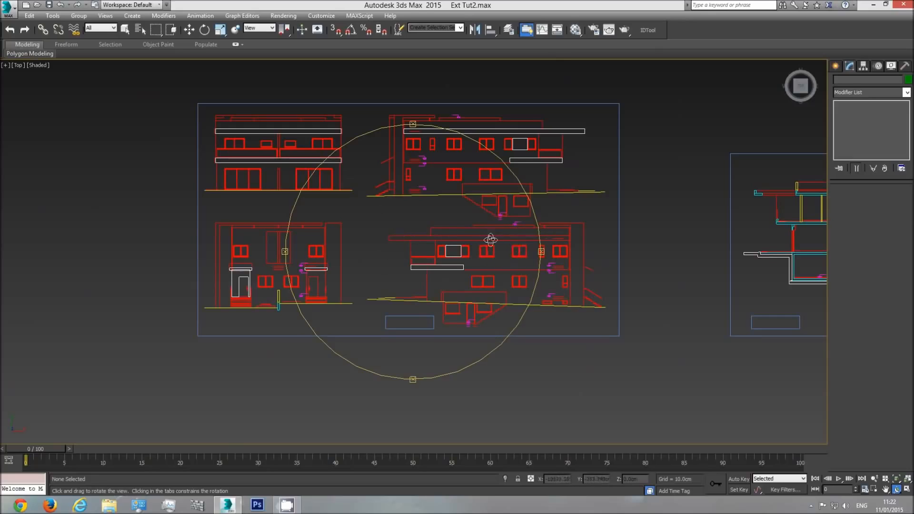
pyautogui.moveTo(451, 248); pyautogui.dragTo(467, 245)
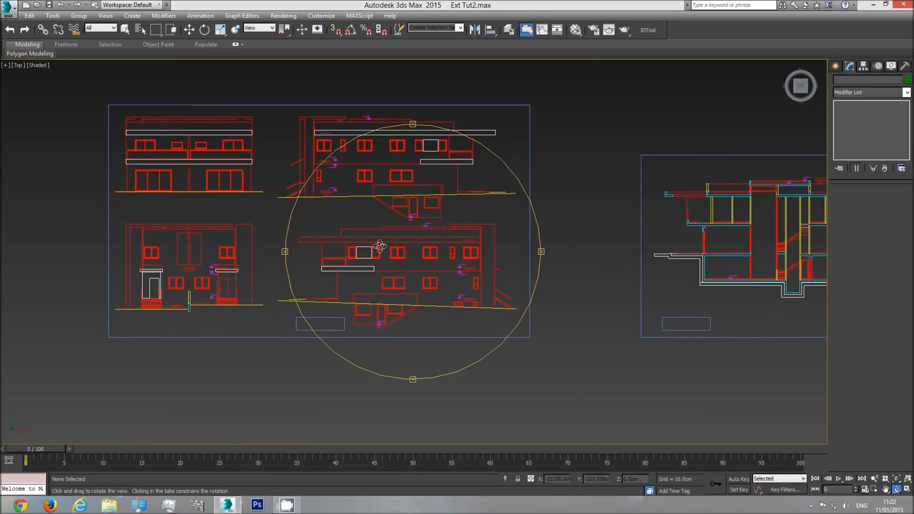
pyautogui.moveTo(437, 257); pyautogui.dragTo(391, 268)
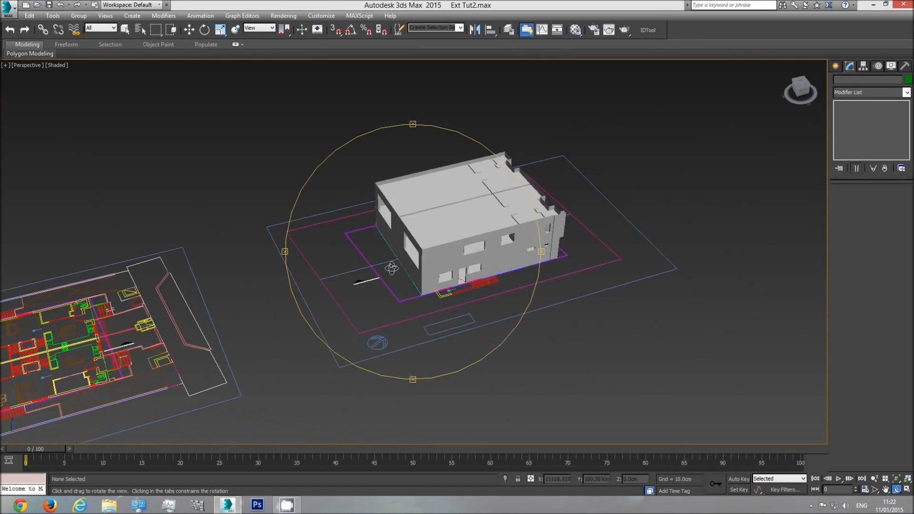